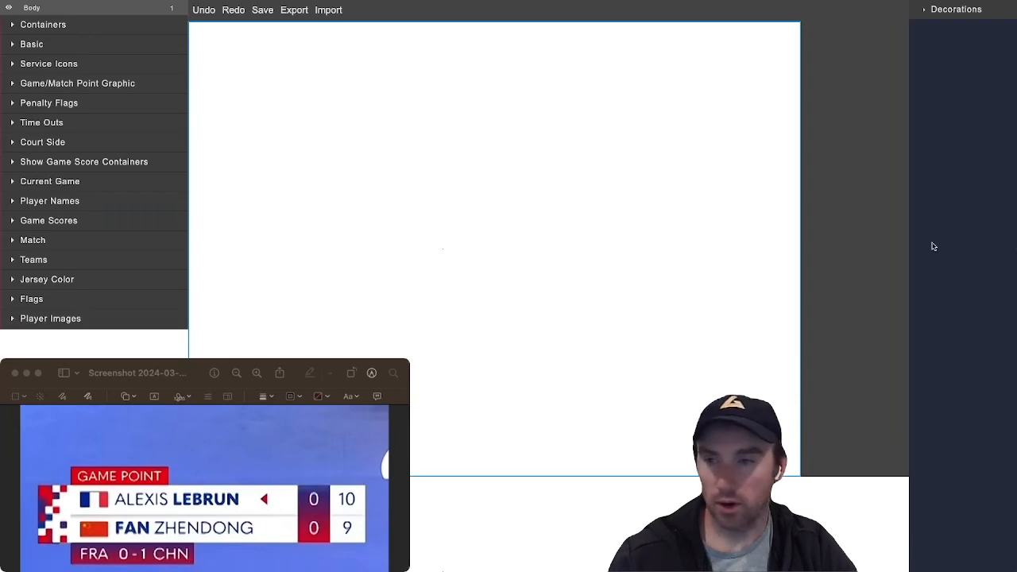
# Switch to the reference screenshot in Preview and outline the GAME POINT banner, the player rows and the match score line freehand
pyautogui.press('super+Tab')
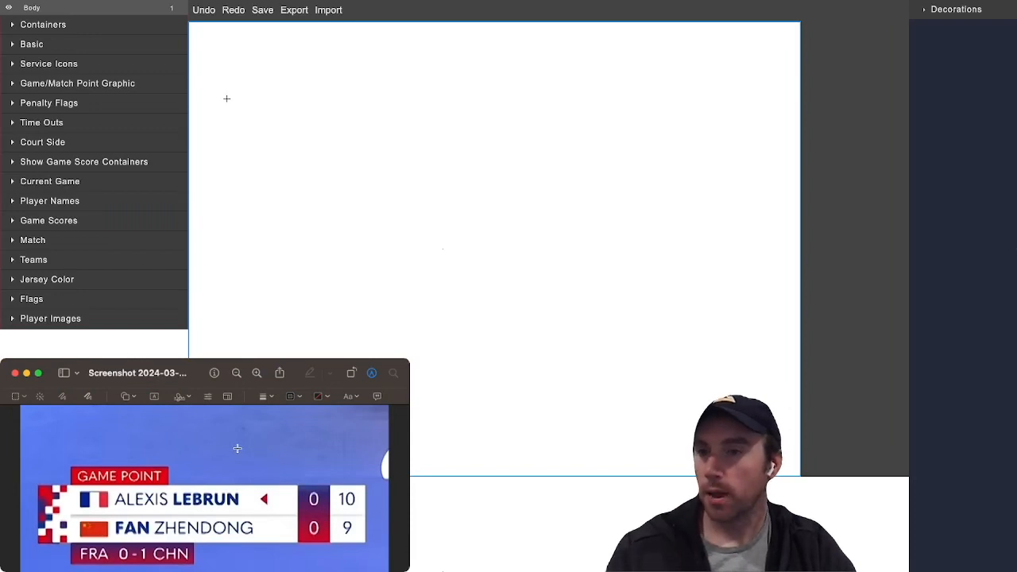
pyautogui.click(88, 397)
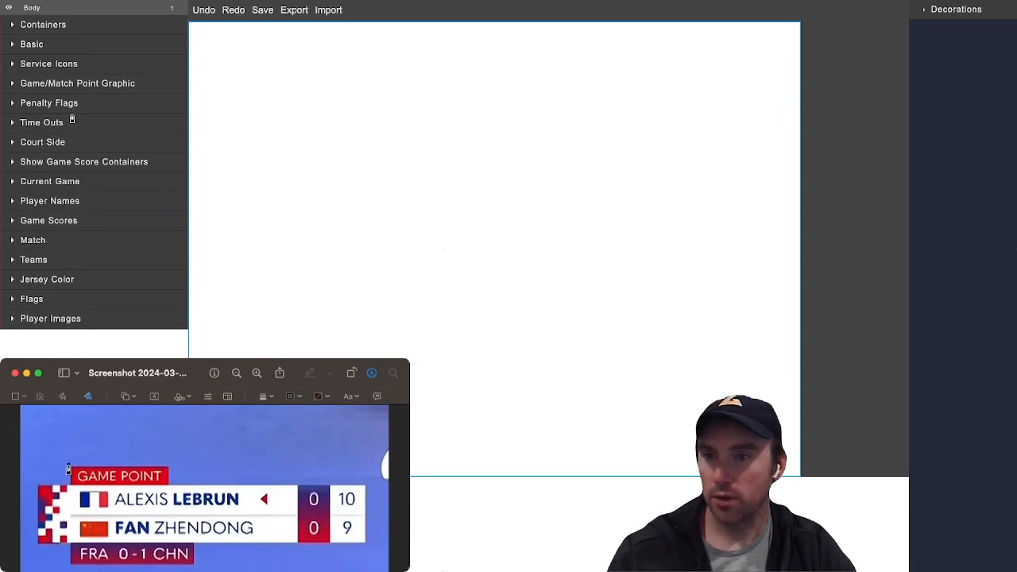
pyautogui.moveTo(68, 469)
pyautogui.mouseDown()
pyautogui.moveTo(99, 487)
pyautogui.moveTo(163, 486)
pyautogui.moveTo(148, 464)
pyautogui.moveTo(70, 469)
pyautogui.mouseUp()
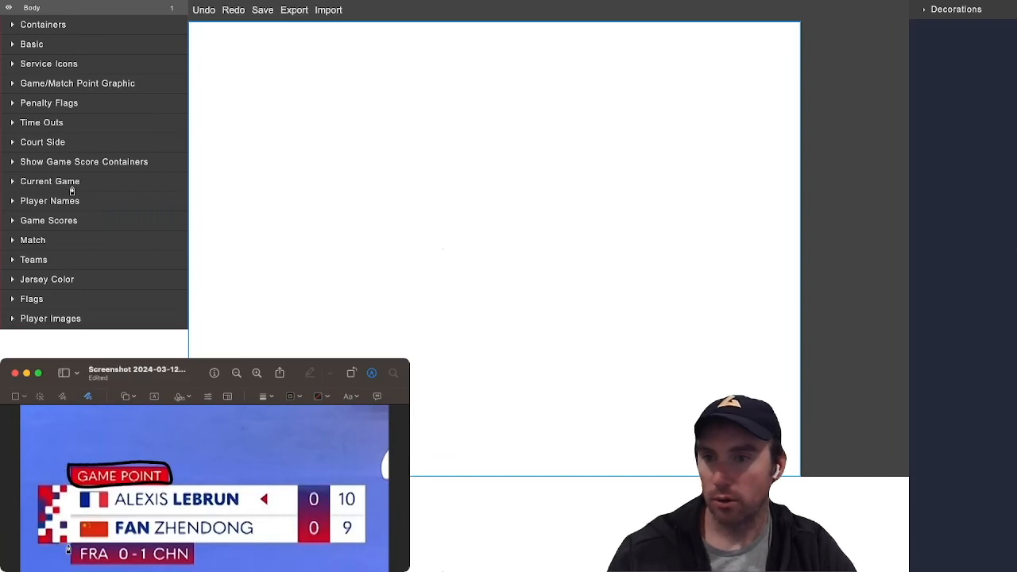
pyautogui.moveTo(69, 549)
pyautogui.mouseDown()
pyautogui.moveTo(69, 491)
pyautogui.moveTo(345, 491)
pyautogui.moveTo(379, 522)
pyautogui.moveTo(287, 550)
pyautogui.moveTo(61, 543)
pyautogui.mouseUp()
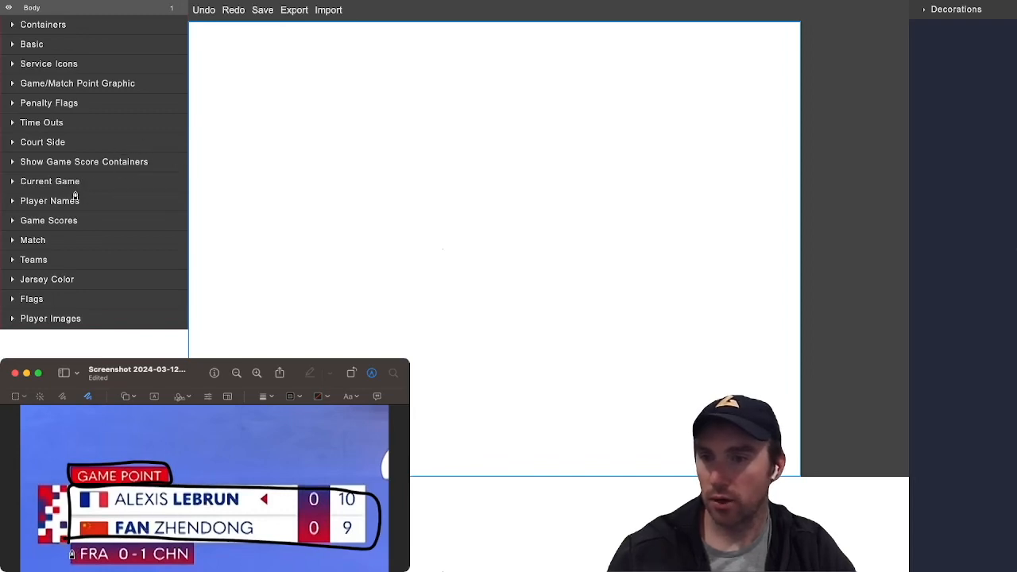
pyautogui.click(68, 545)
pyautogui.moveTo(194, 563)
pyautogui.mouseDown()
pyautogui.moveTo(69, 554)
pyautogui.moveTo(196, 542)
pyautogui.moveTo(137, 561)
pyautogui.moveTo(78, 564)
pyautogui.moveTo(188, 517)
pyautogui.mouseUp()
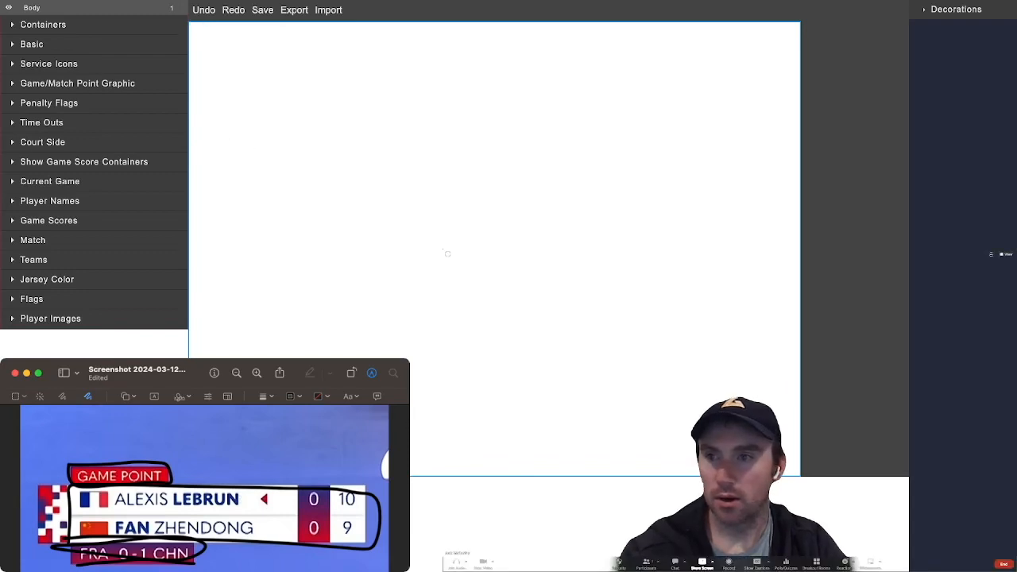
# Mark the first player's row and the game-score column on the reference screenshot, and add a Row Container to the blank canvas
pyautogui.click(15, 25)
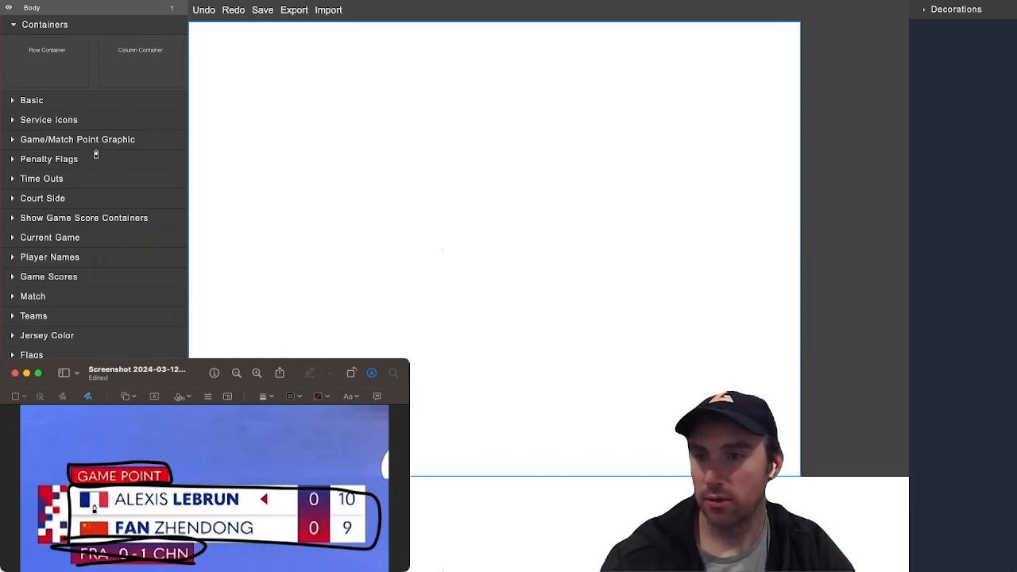
pyautogui.moveTo(94, 505)
pyautogui.mouseDown()
pyautogui.moveTo(237, 505)
pyautogui.moveTo(220, 512)
pyautogui.mouseUp()
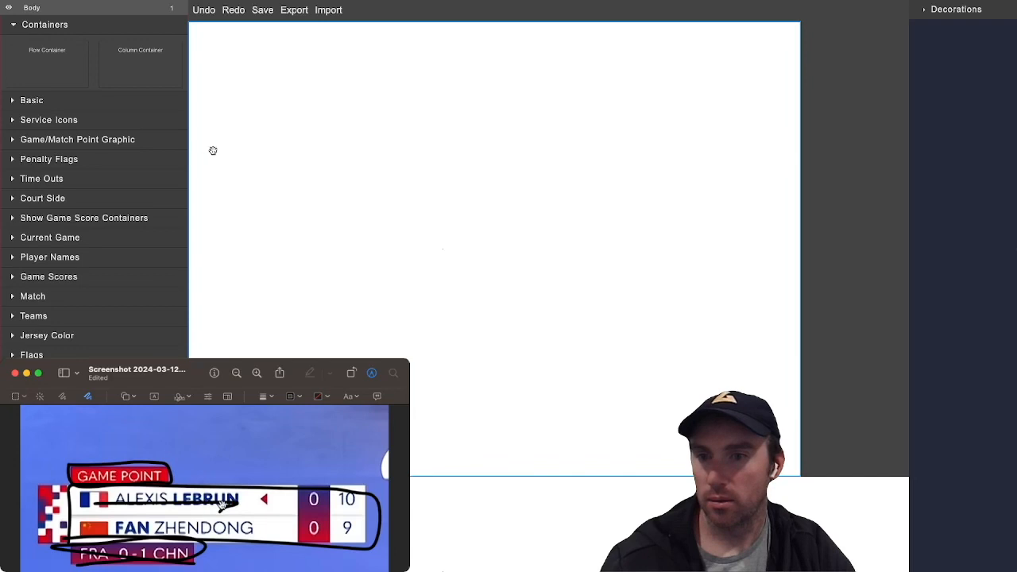
pyautogui.click(222, 492)
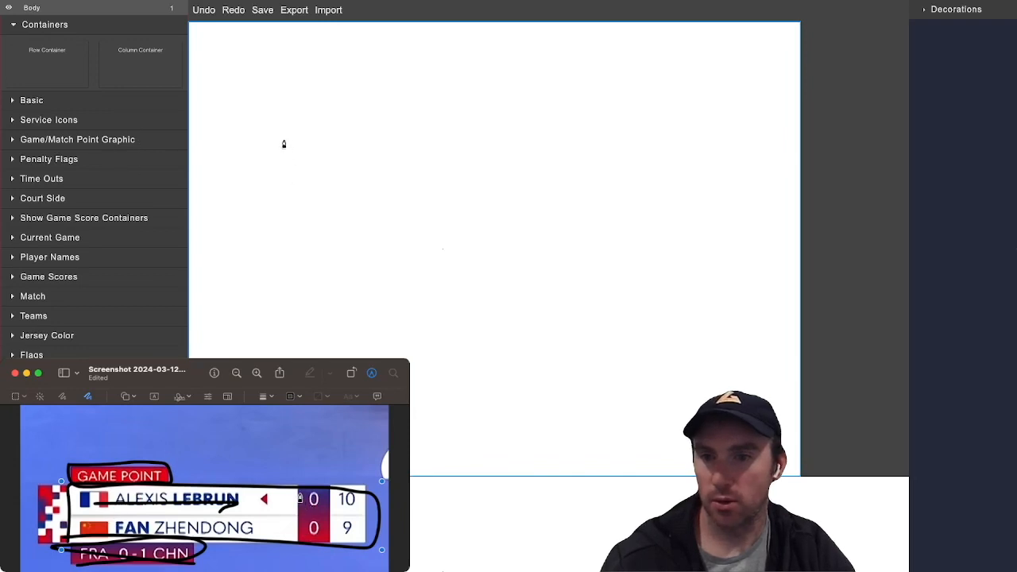
pyautogui.moveTo(301, 497)
pyautogui.mouseDown()
pyautogui.moveTo(301, 541)
pyautogui.moveTo(323, 544)
pyautogui.moveTo(328, 499)
pyautogui.moveTo(307, 493)
pyautogui.mouseUp()
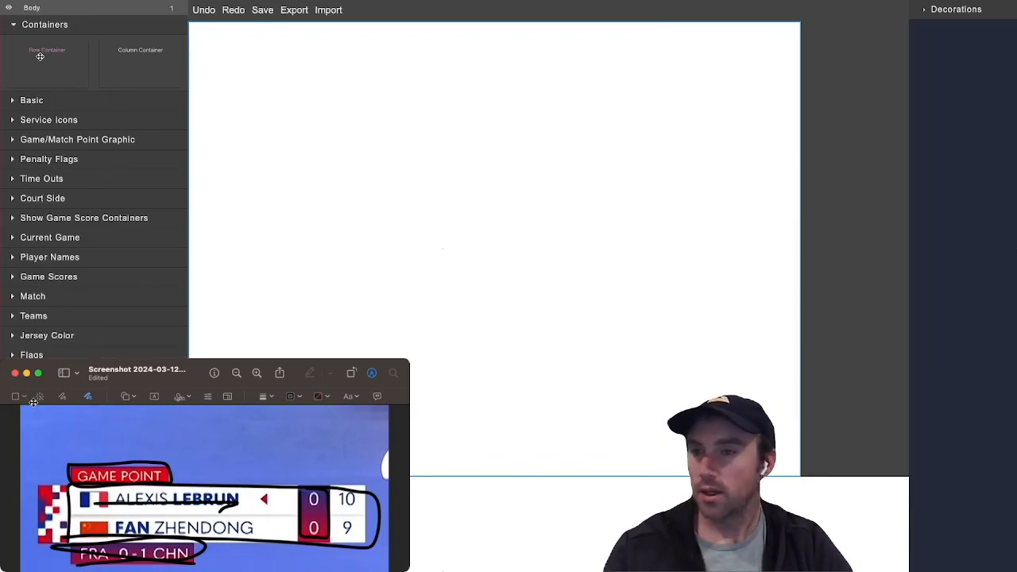
pyautogui.moveTo(39, 58); pyautogui.dragTo(302, 79)
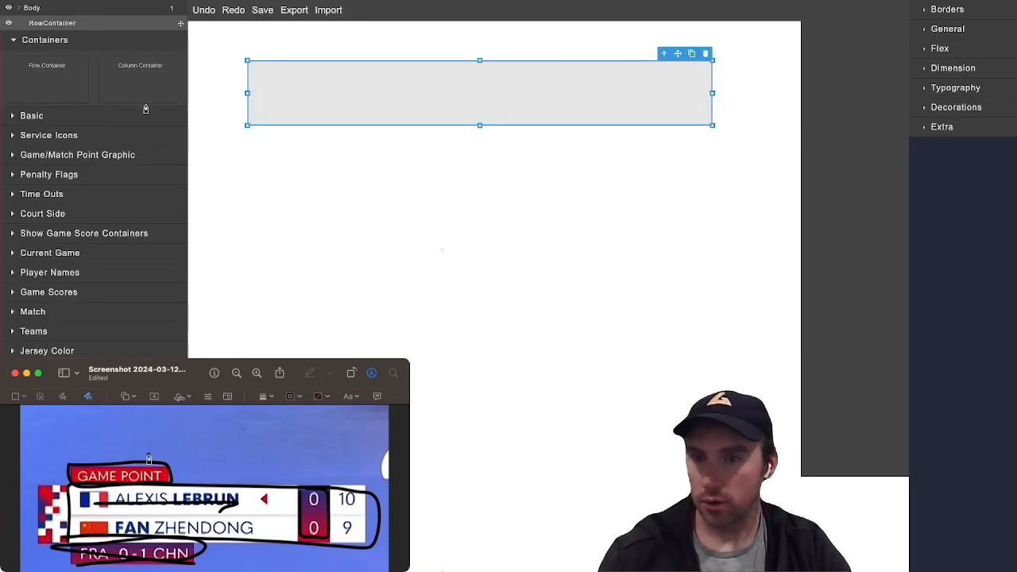
# Undo all freehand markings on the reference screenshot
pyautogui.press('super+z')
pyautogui.press('super+z')
pyautogui.press('super+z')
pyautogui.press('super+z')
pyautogui.press('super+z')
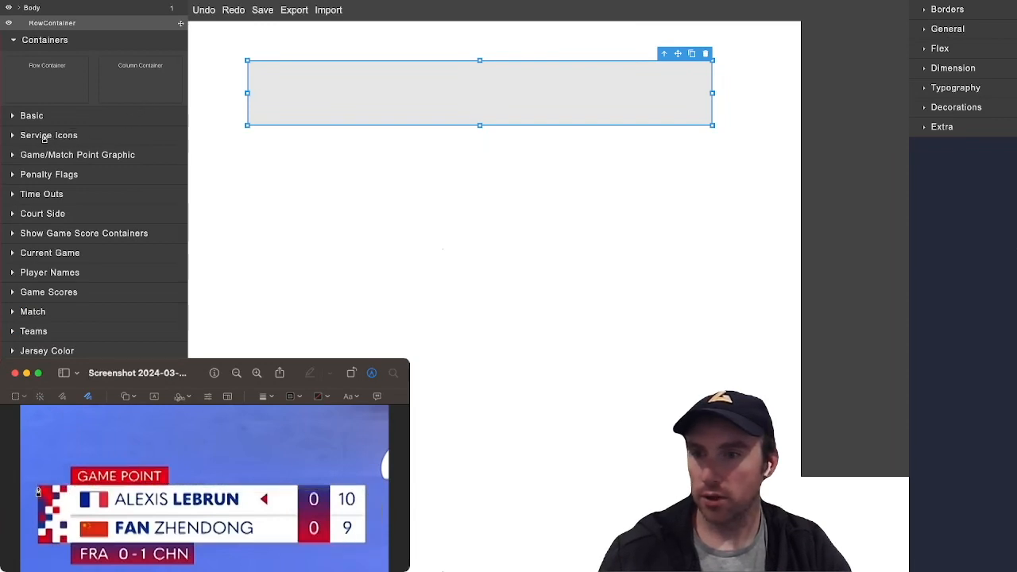
# Outline each scoreboard column separately on the reference screenshot: pattern graphic, flags, player names, serve arrow, blank column, game scores and points
pyautogui.moveTo(40, 489)
pyautogui.mouseDown()
pyautogui.moveTo(41, 541)
pyautogui.moveTo(60, 552)
pyautogui.moveTo(62, 488)
pyautogui.moveTo(34, 485)
pyautogui.mouseUp()
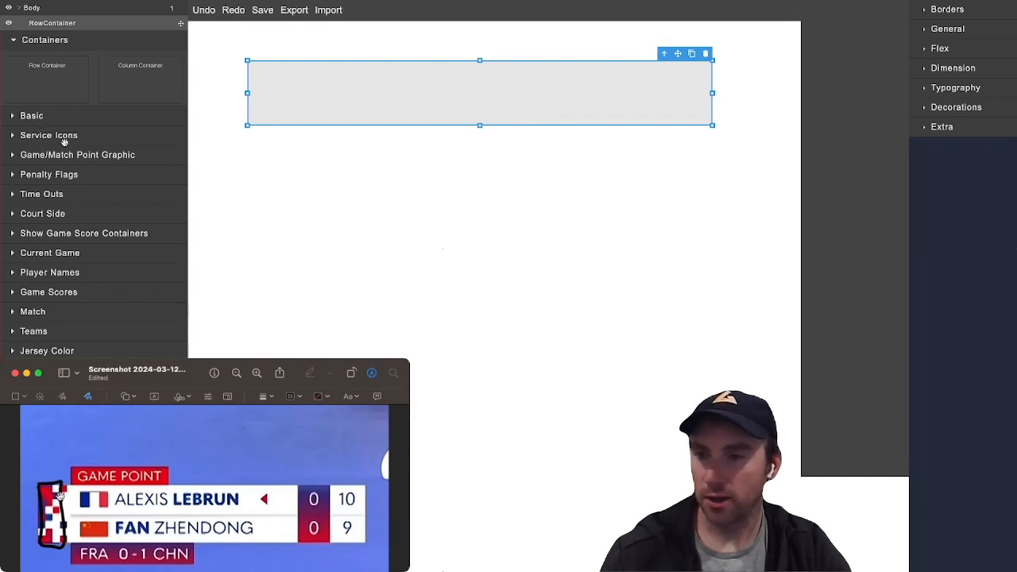
pyautogui.moveTo(73, 487)
pyautogui.mouseDown()
pyautogui.moveTo(71, 549)
pyautogui.moveTo(111, 547)
pyautogui.moveTo(110, 494)
pyautogui.moveTo(72, 487)
pyautogui.mouseUp()
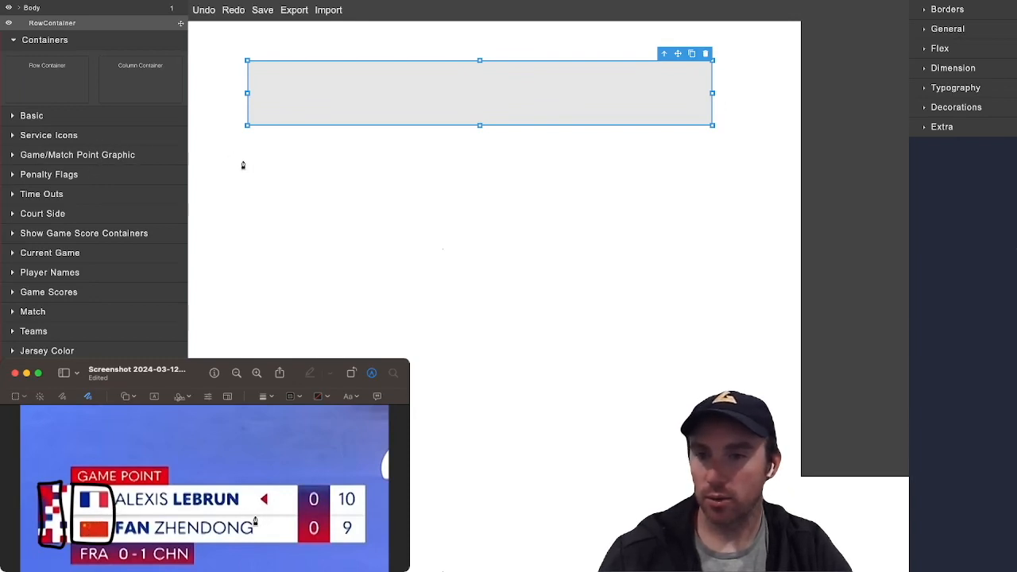
pyautogui.moveTo(249, 500)
pyautogui.mouseDown()
pyautogui.moveTo(258, 556)
pyautogui.moveTo(147, 550)
pyautogui.moveTo(104, 534)
pyautogui.moveTo(108, 493)
pyautogui.moveTo(256, 492)
pyautogui.moveTo(271, 504)
pyautogui.moveTo(272, 554)
pyautogui.moveTo(255, 552)
pyautogui.moveTo(253, 489)
pyautogui.mouseUp()
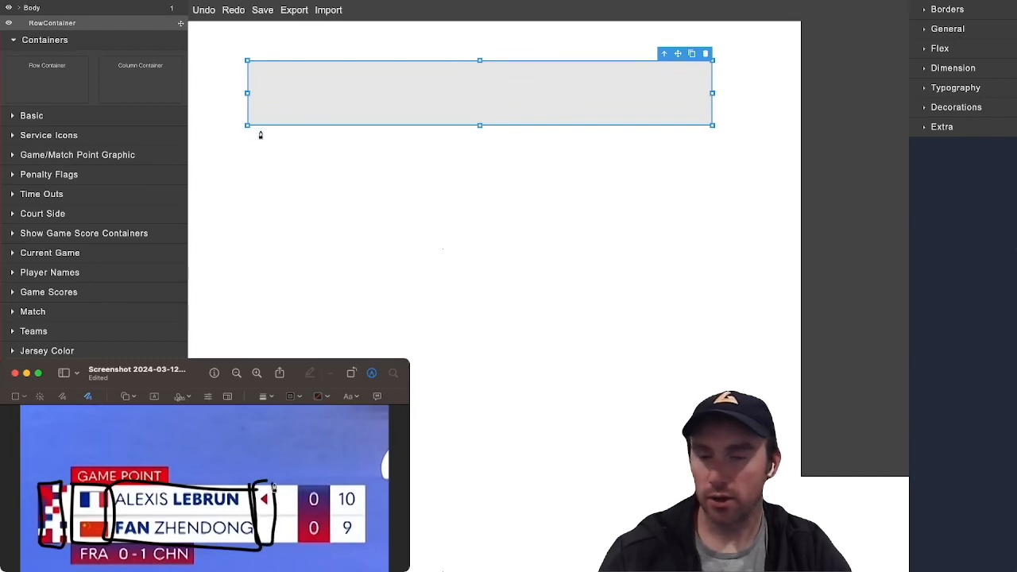
pyautogui.moveTo(279, 493)
pyautogui.mouseDown()
pyautogui.moveTo(285, 553)
pyautogui.moveTo(299, 550)
pyautogui.moveTo(296, 493)
pyautogui.moveTo(277, 483)
pyautogui.mouseUp()
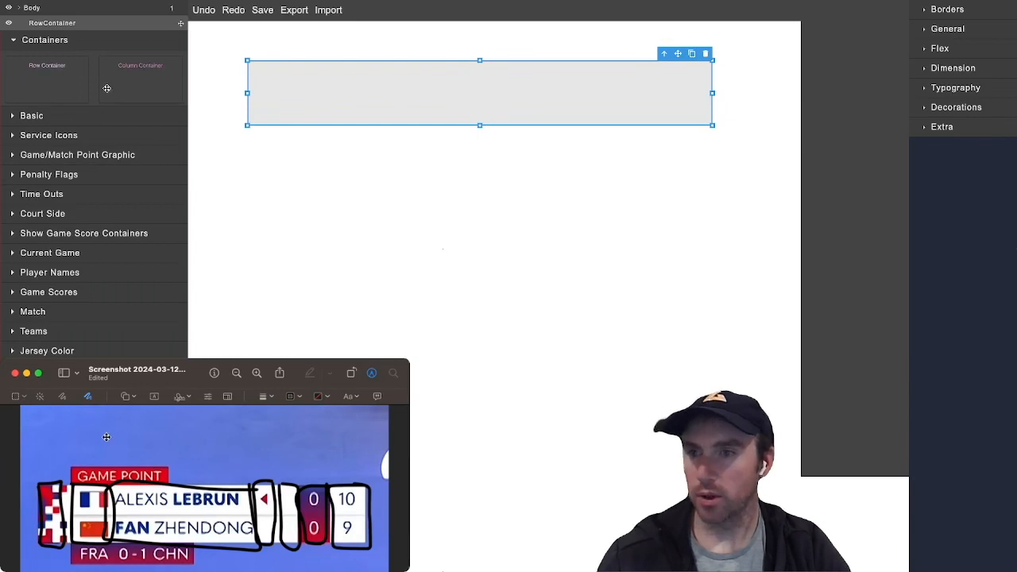
# Add a Column Container to the row container and place two more Column Containers inside it as siblings, stacked one above the other
pyautogui.moveTo(107, 88); pyautogui.dragTo(294, 92)
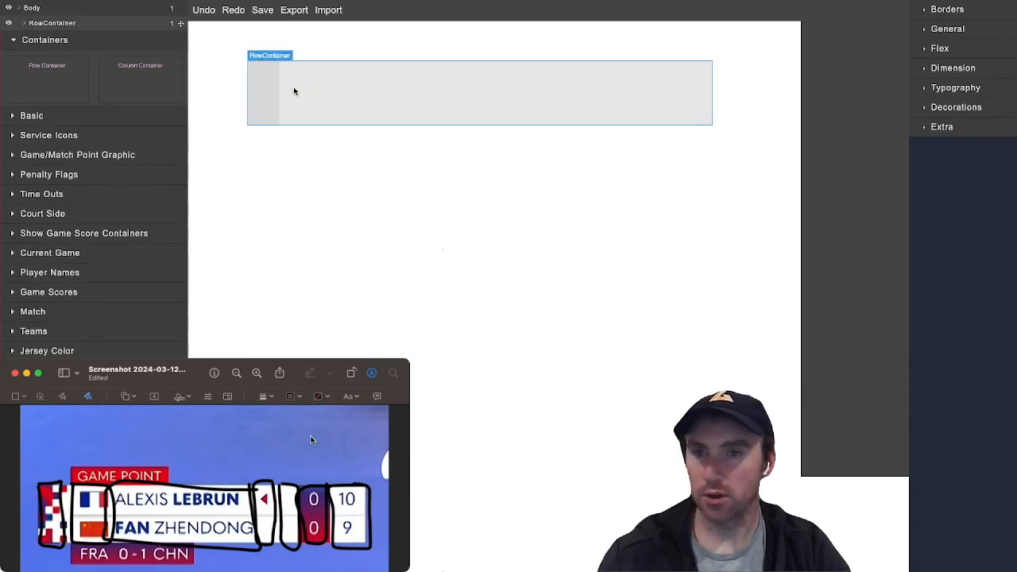
pyautogui.click(206, 117)
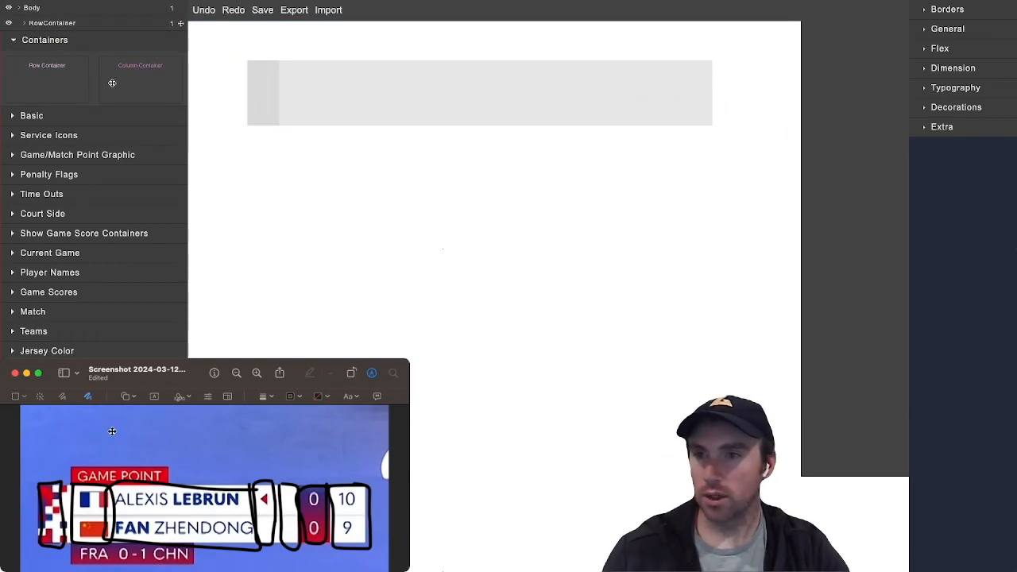
pyautogui.moveTo(113, 80); pyautogui.dragTo(260, 77)
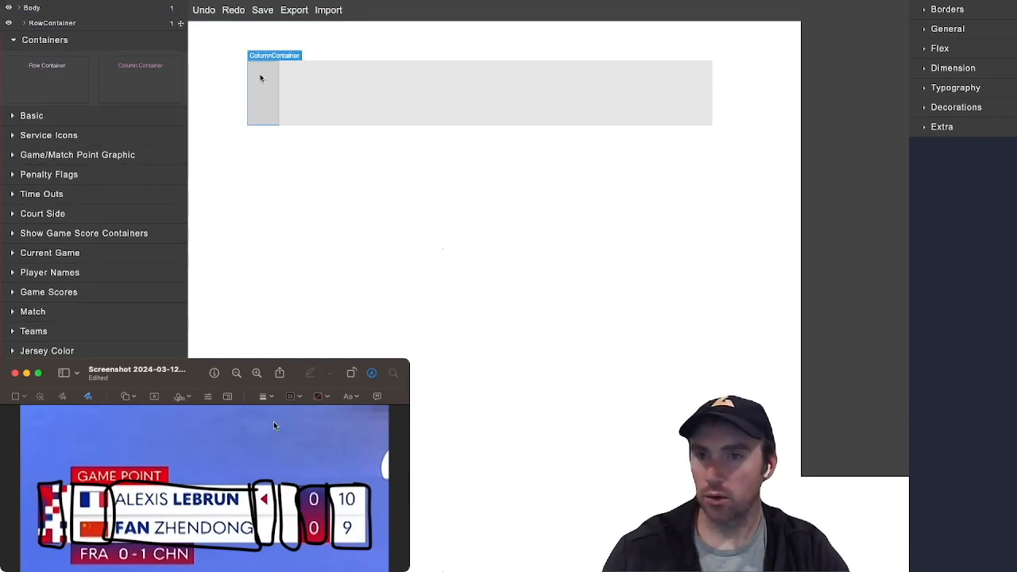
pyautogui.moveTo(143, 76); pyautogui.dragTo(262, 107)
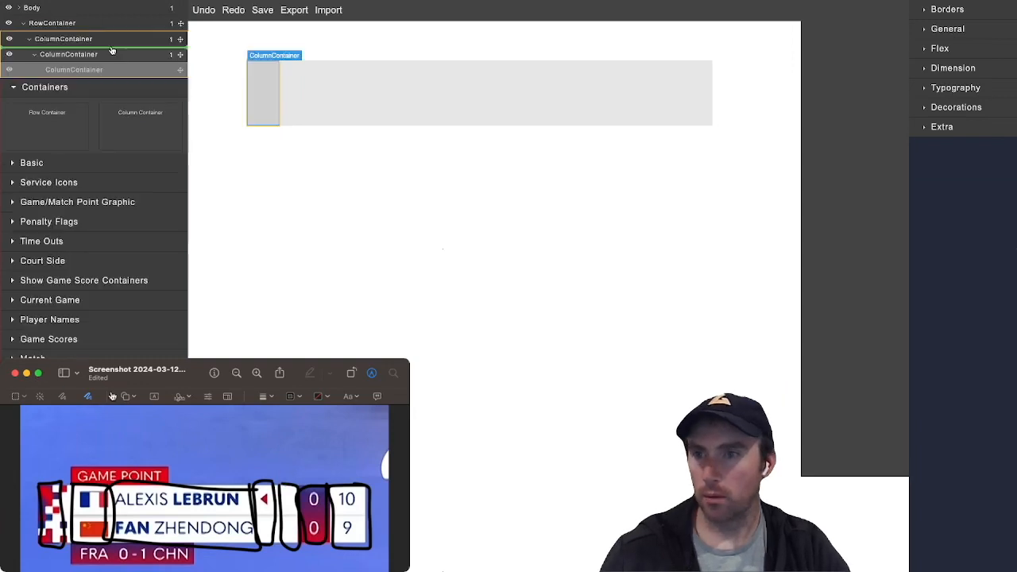
pyautogui.moveTo(112, 50); pyautogui.dragTo(110, 52)
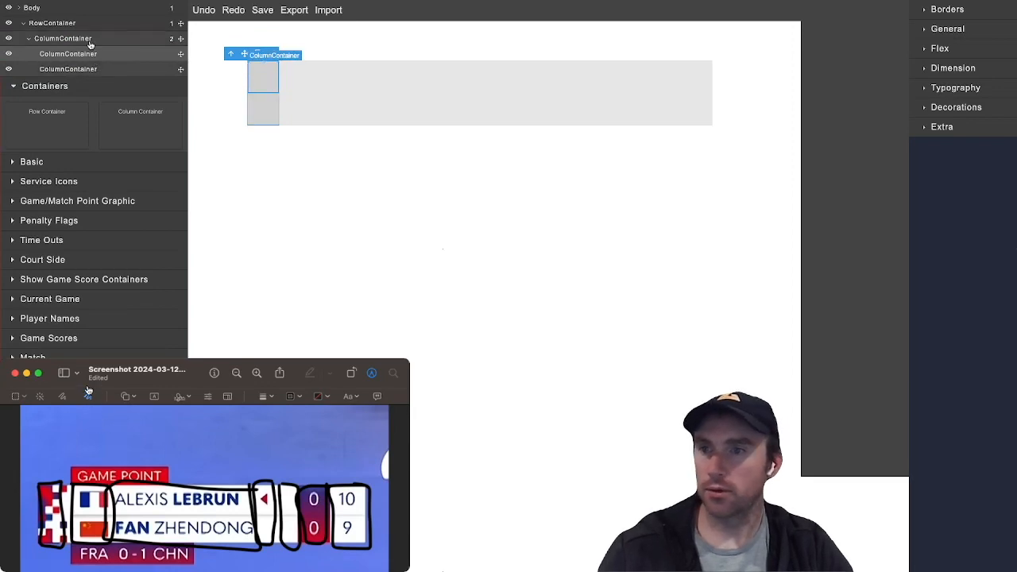
pyautogui.click(89, 43)
pyautogui.click(93, 59)
pyautogui.click(93, 69)
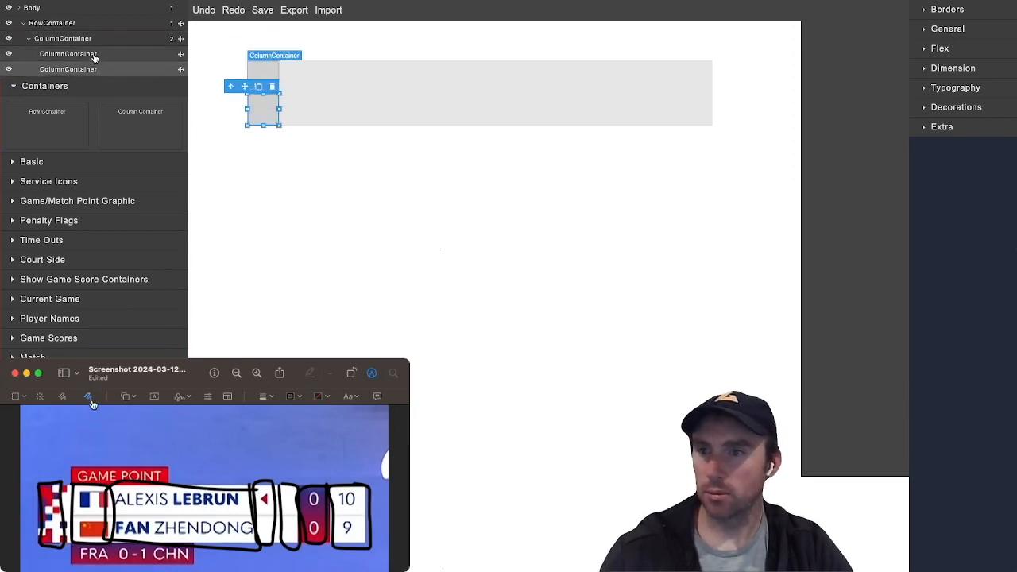
# Set the padding of the upper nested column container to 10 px on all four sides
pyautogui.click(94, 56)
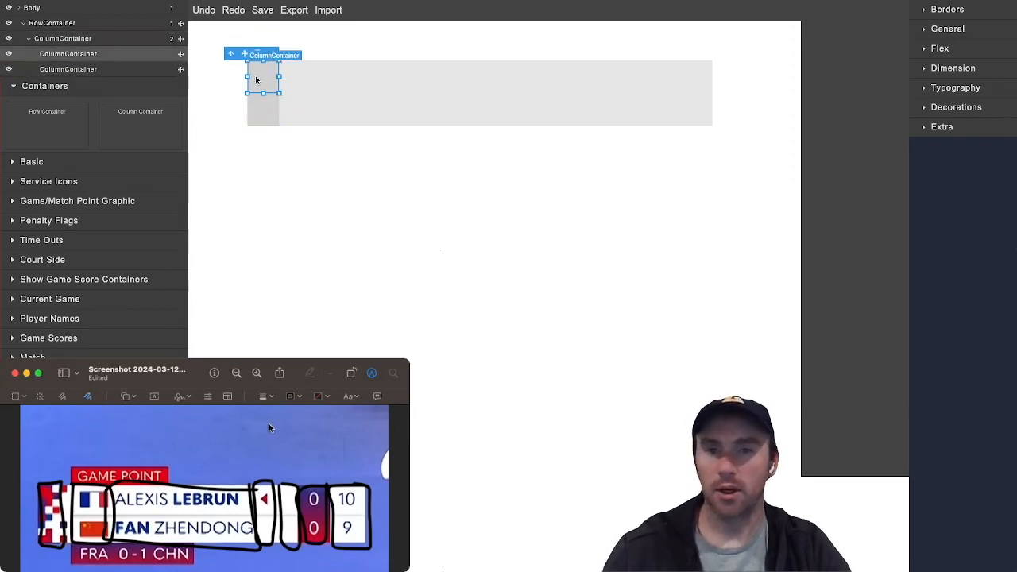
pyautogui.click(925, 107)
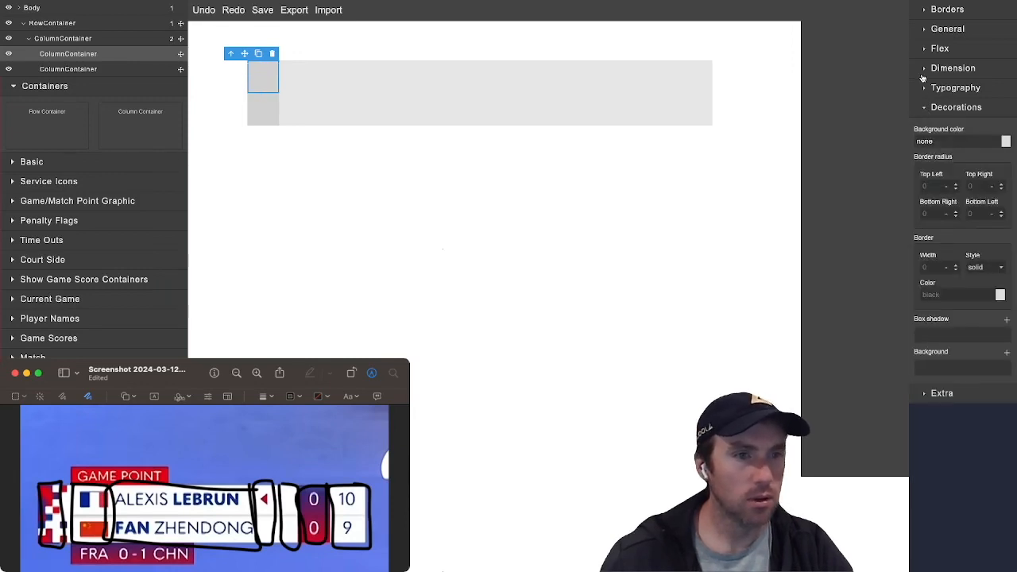
pyautogui.click(924, 70)
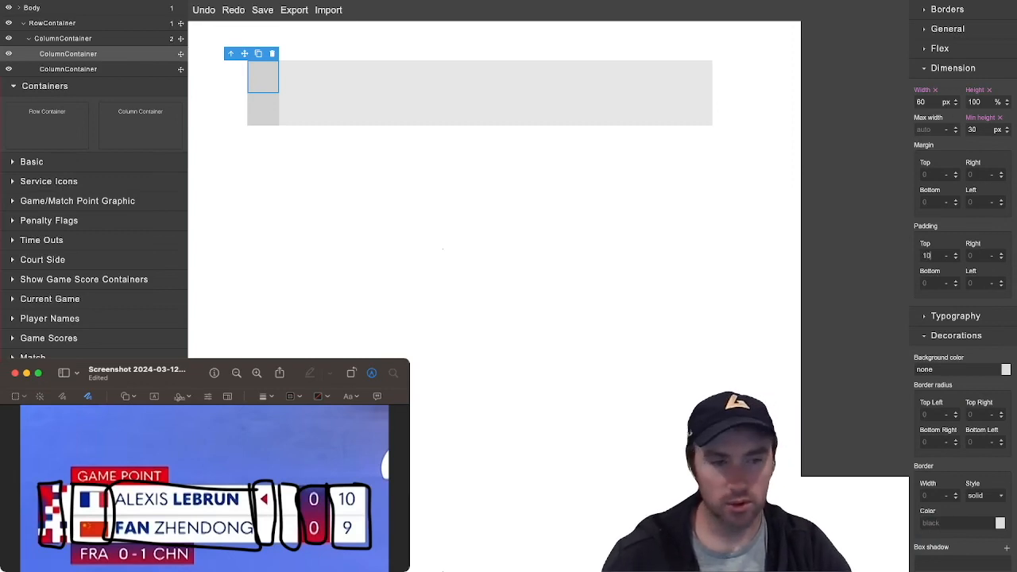
pyautogui.press('Return')
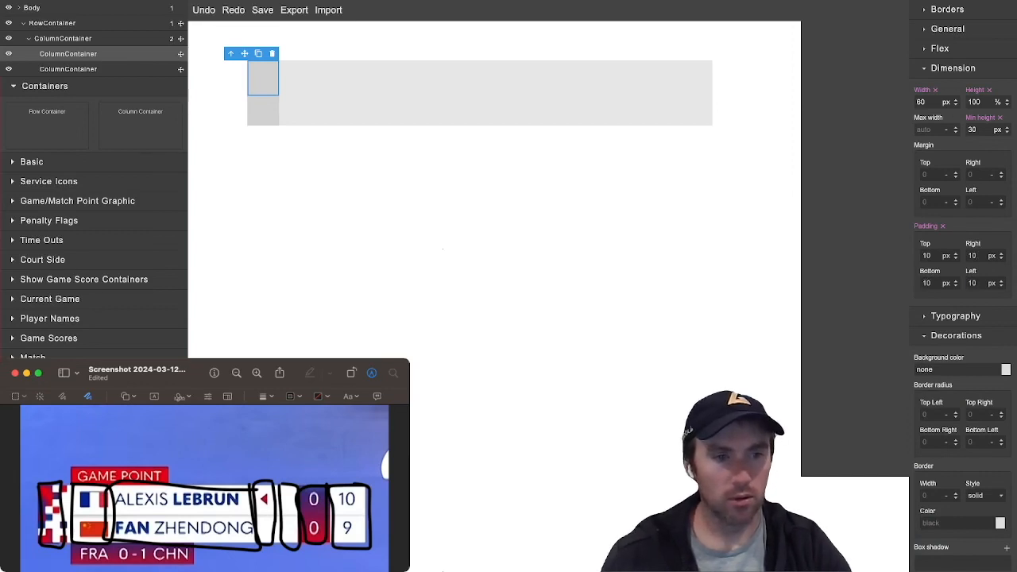
# Set the padding of the lower nested column container to 10 px on all four sides
pyautogui.click(263, 111)
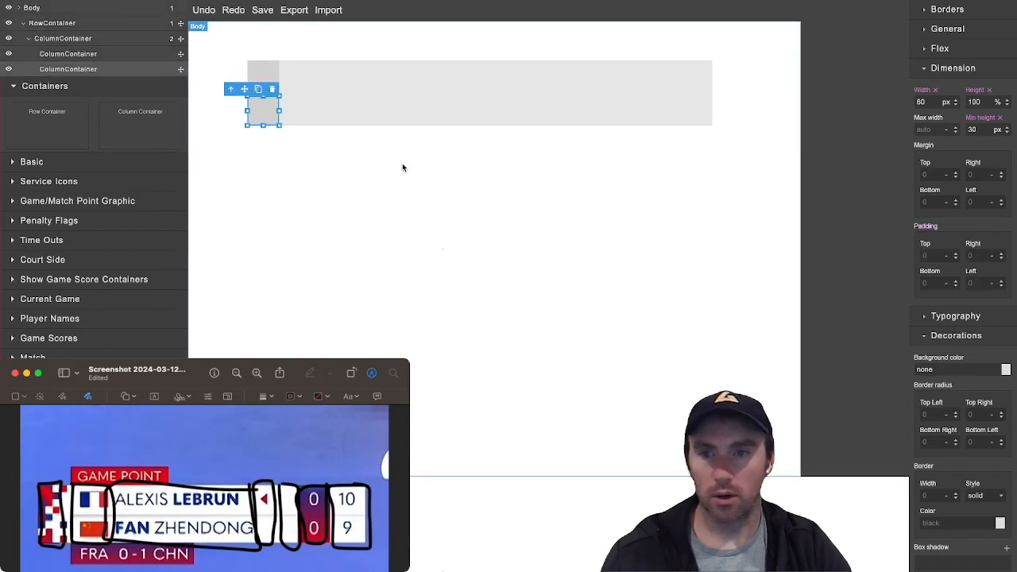
pyautogui.click(931, 256)
pyautogui.write('10')
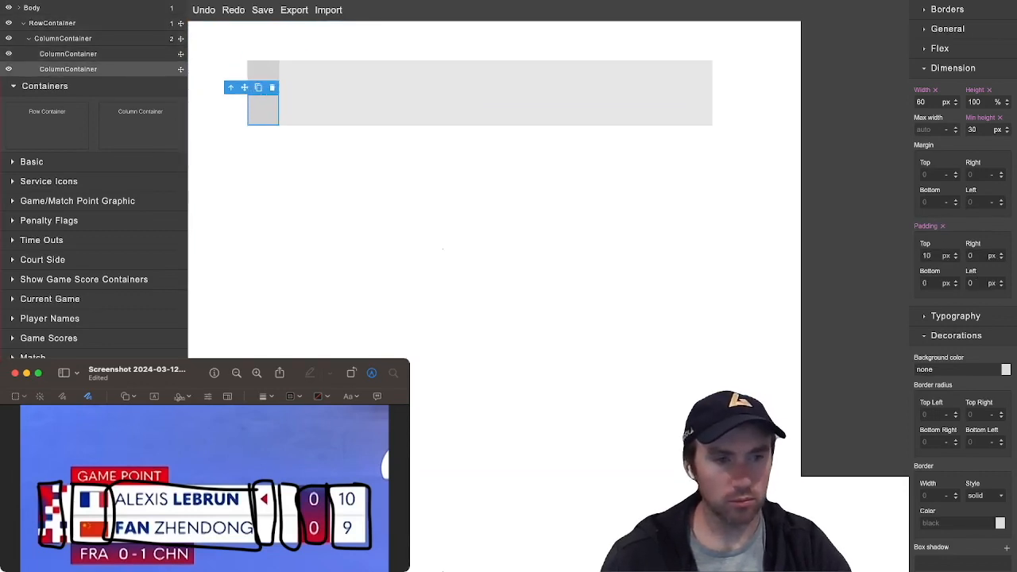
pyautogui.press('Tab')
pyautogui.write('1')
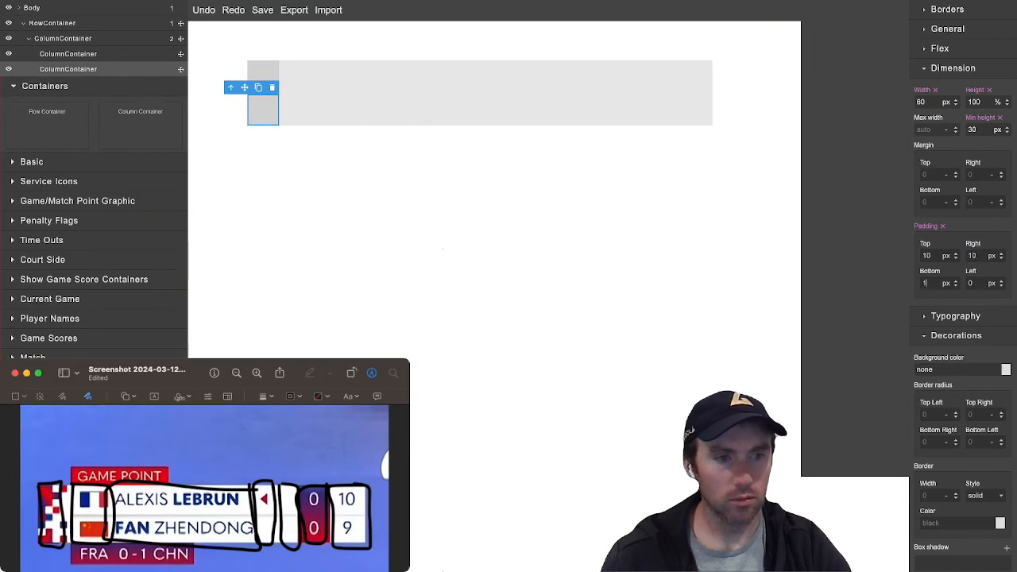
pyautogui.write('0')
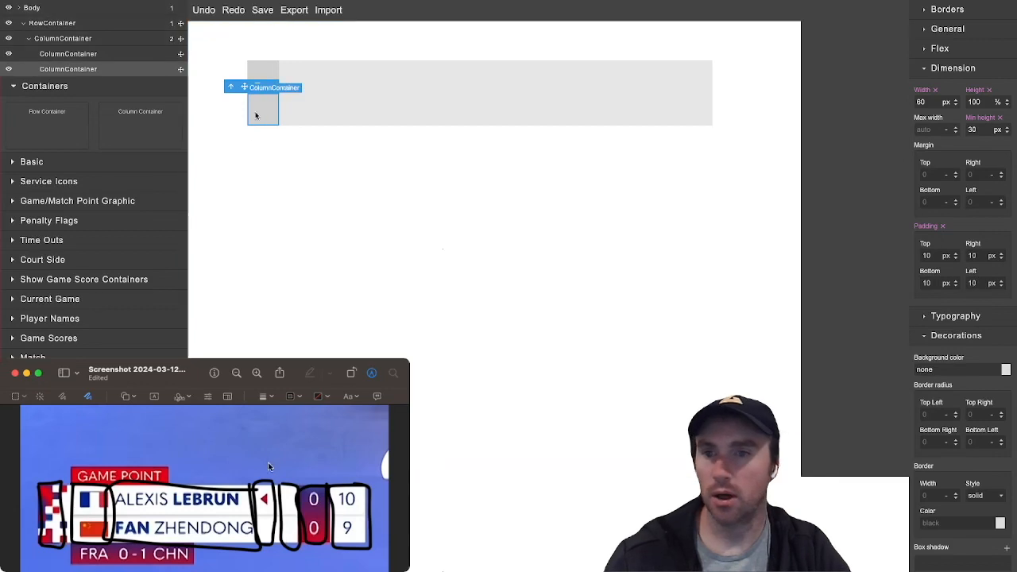
# Add the team A logo element from the Teams blocks to the upper nested column container
pyautogui.click(263, 70)
pyautogui.click(262, 105)
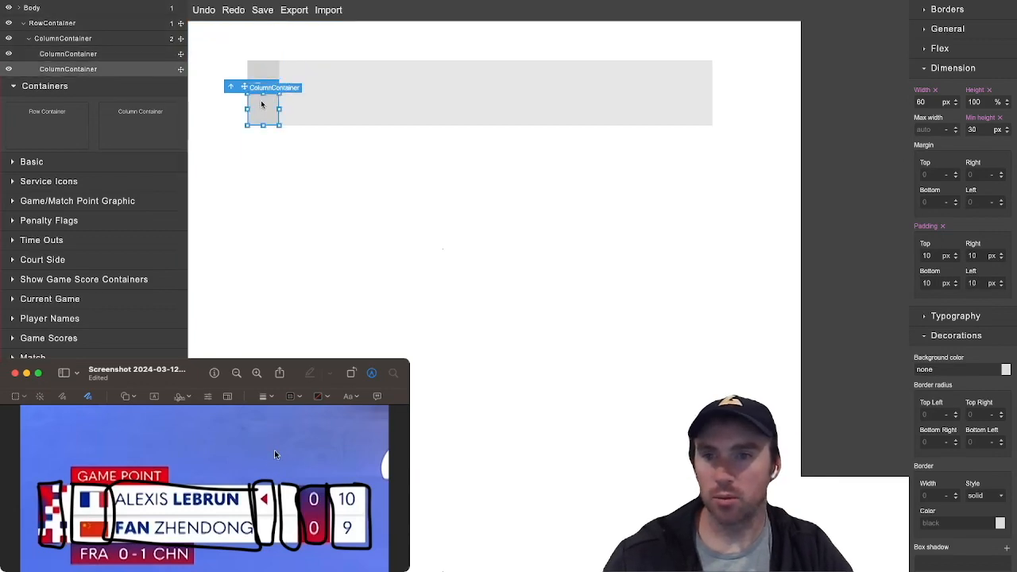
pyautogui.click(263, 73)
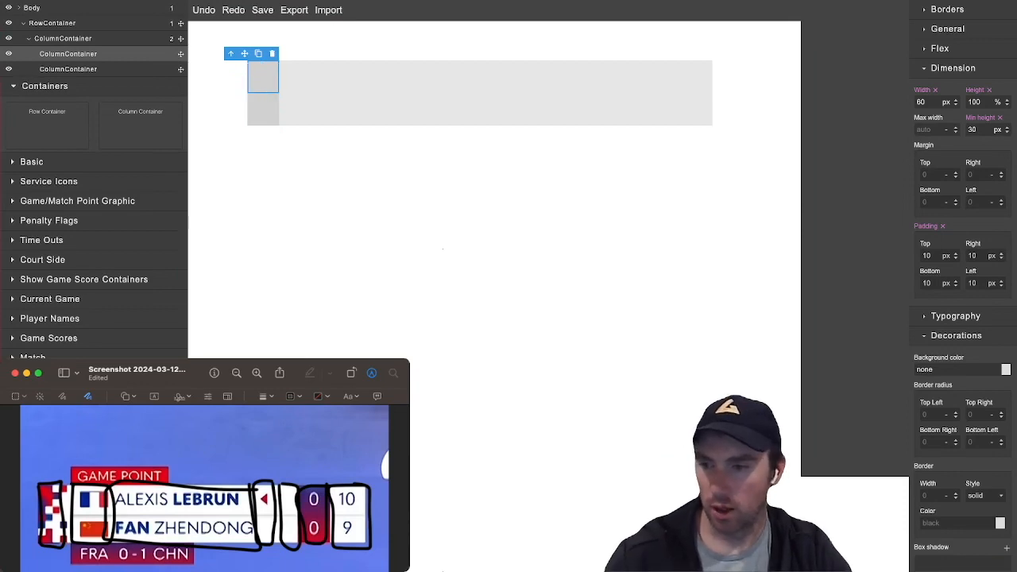
pyautogui.scroll(-1, 94, 199)
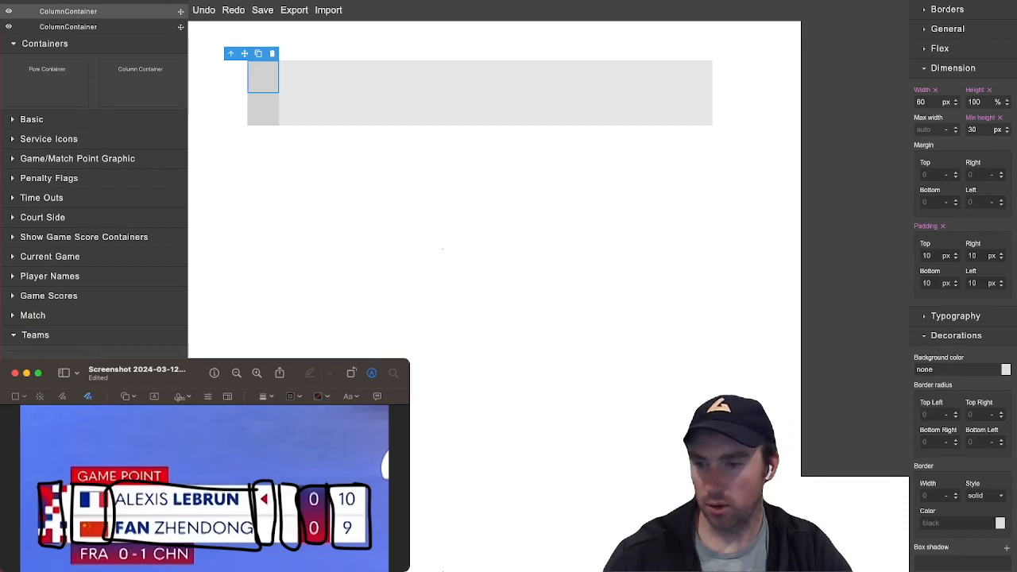
pyautogui.moveTo(157, 331); pyautogui.dragTo(259, 80)
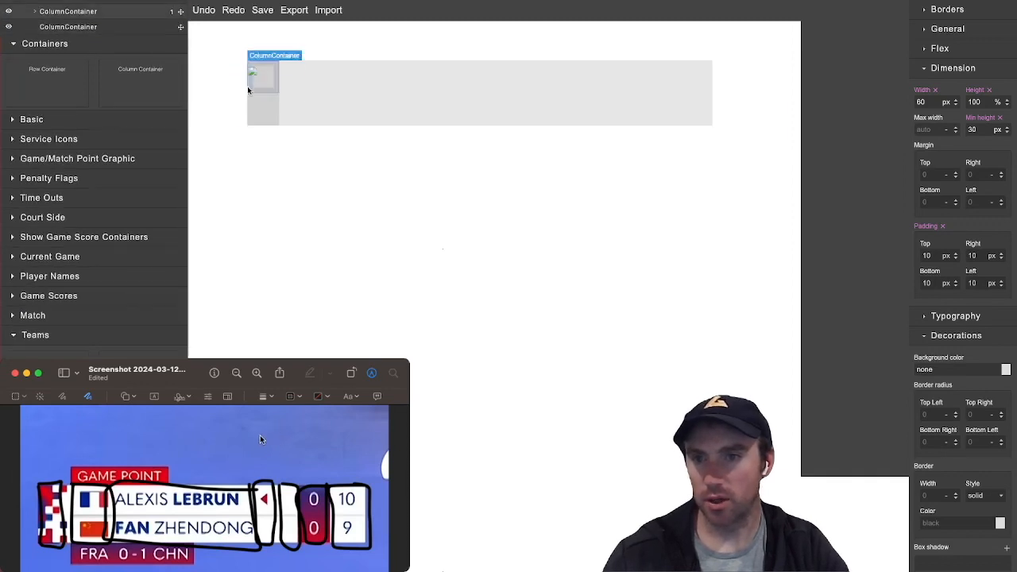
# Set the width of the team A logo element to 100%
pyautogui.click(260, 80)
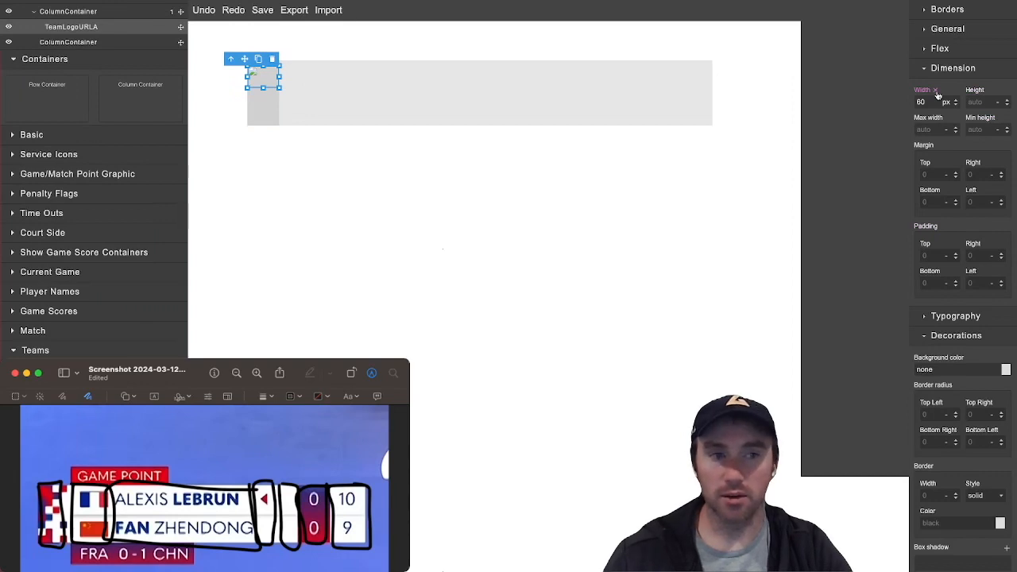
pyautogui.moveTo(933, 101); pyautogui.dragTo(912, 103)
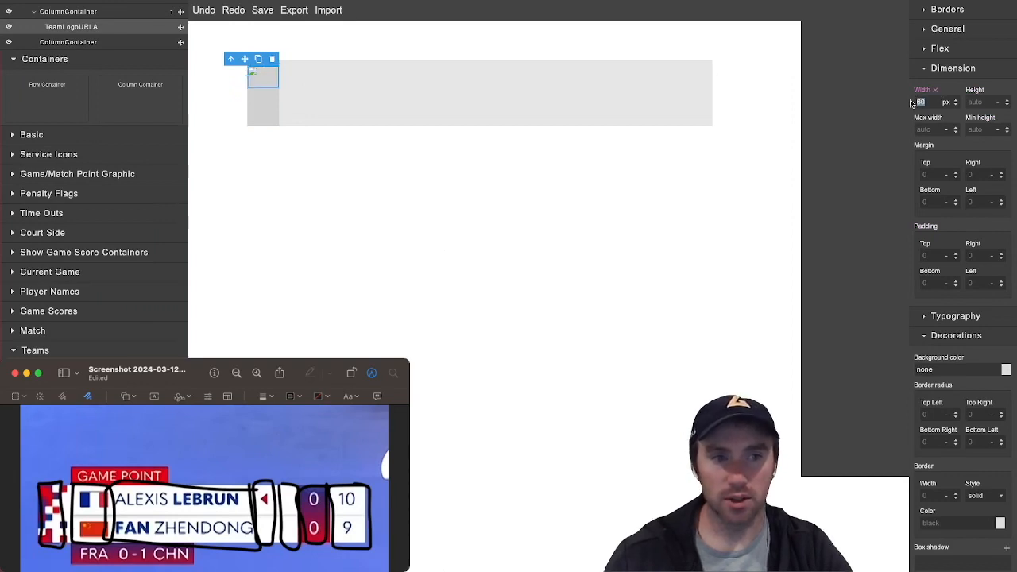
pyautogui.write('100')
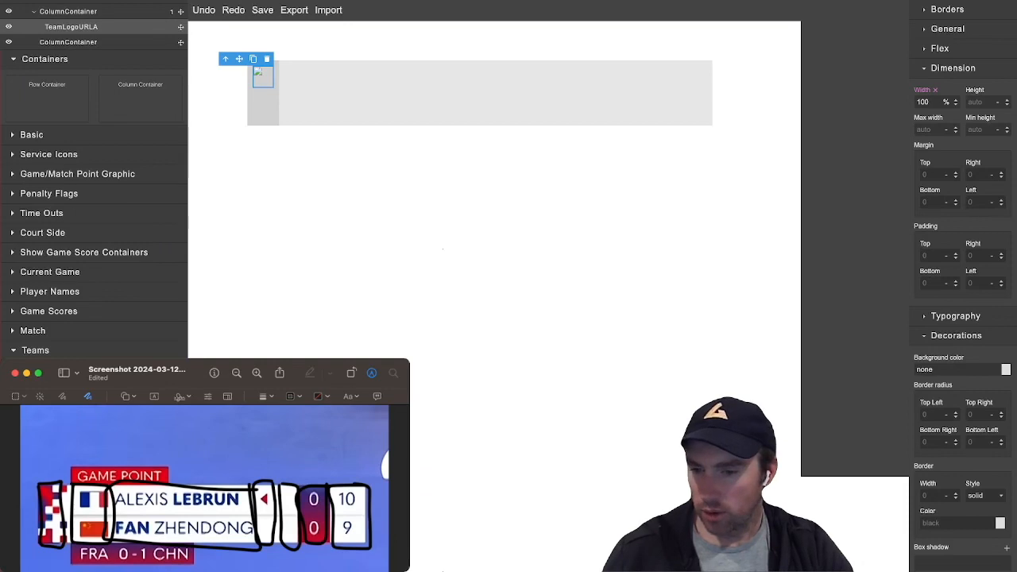
# Add the team B logo element to the lower nested column container and set its width to 100%
pyautogui.moveTo(140, 390); pyautogui.dragTo(264, 114)
pyautogui.click(267, 117)
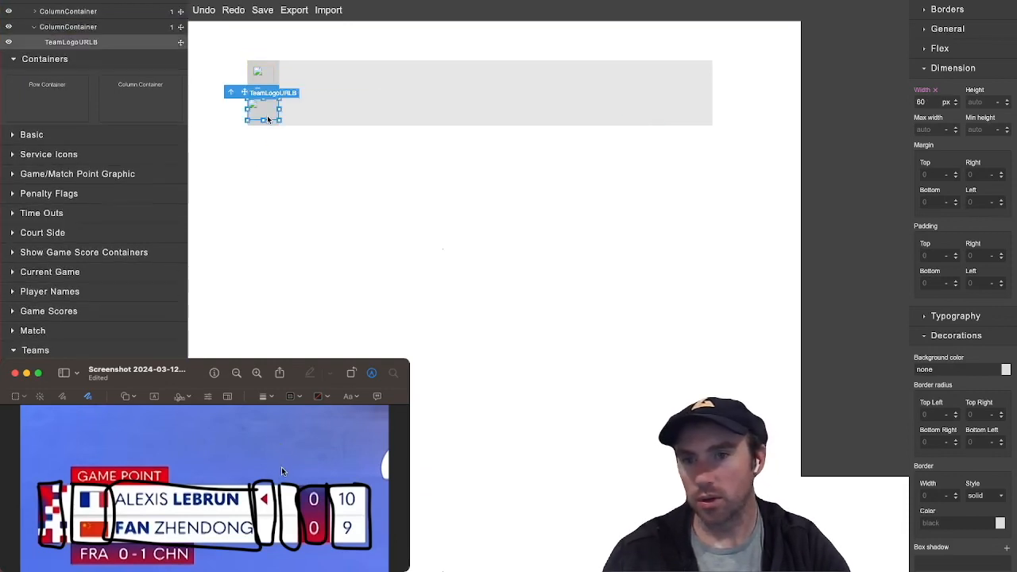
pyautogui.click(935, 93)
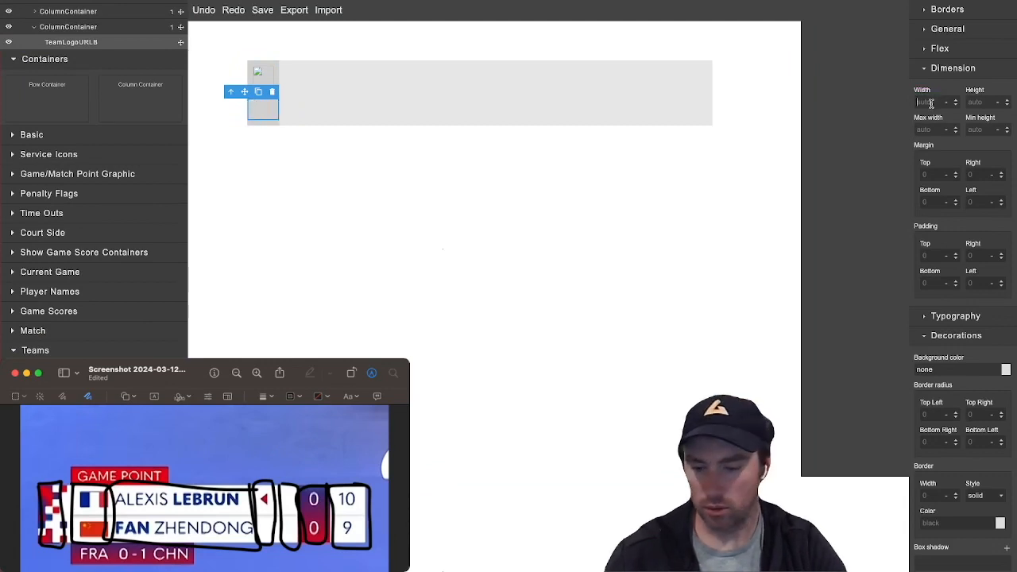
pyautogui.click(932, 103)
pyautogui.write('100')
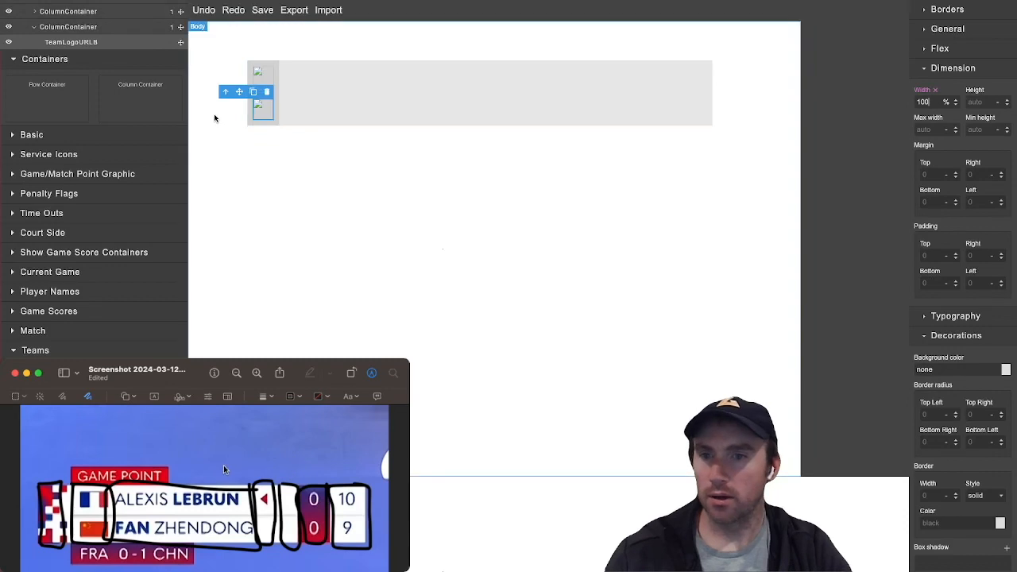
# Add a solid colour background layer in #ffffff to the outer column container that holds both logo containers
pyautogui.click(86, 27)
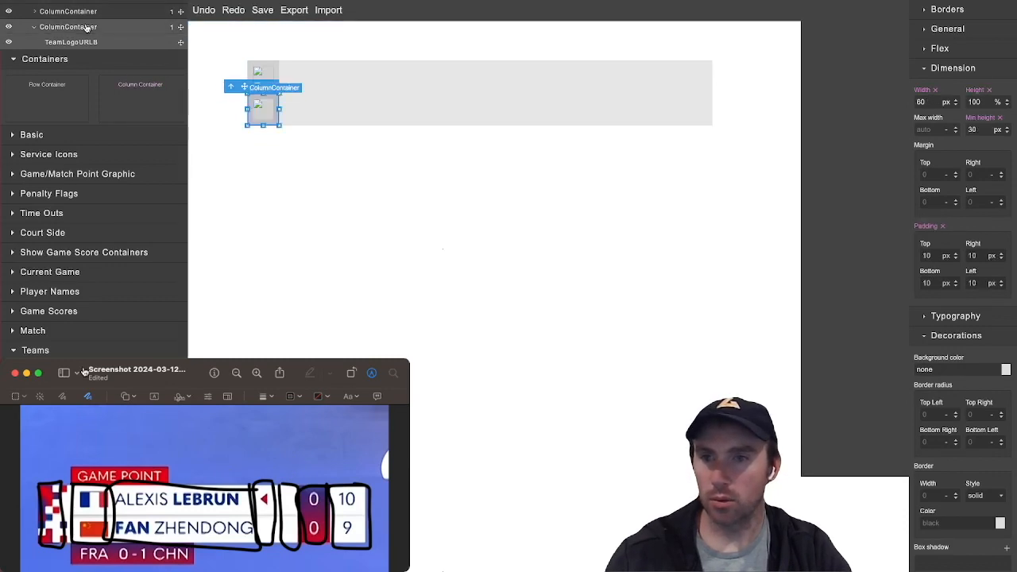
pyautogui.click(86, 13)
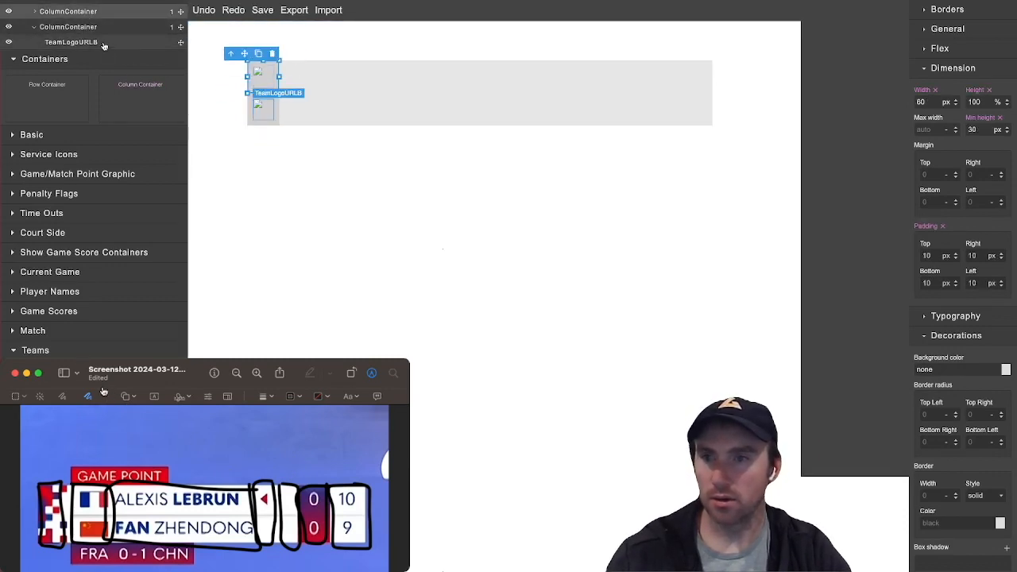
pyautogui.scroll(1, 104, 47)
pyautogui.click(80, 40)
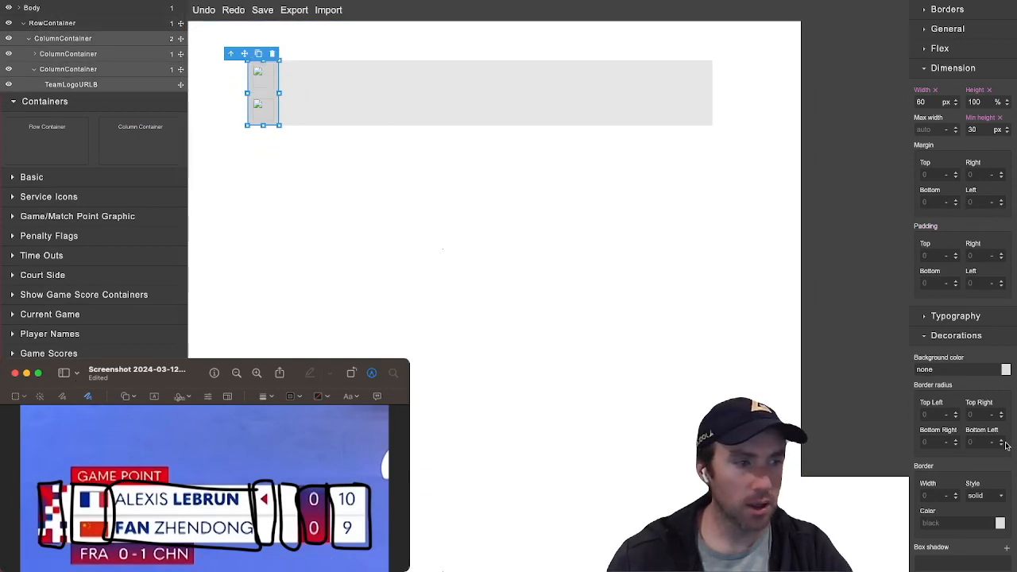
pyautogui.scroll(-3, 1005, 445)
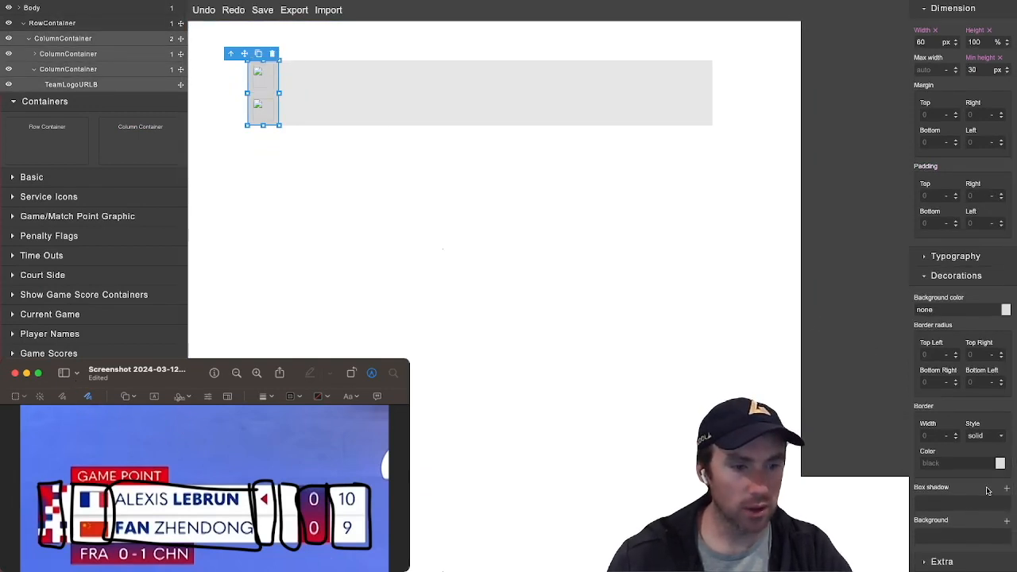
pyautogui.click(1006, 522)
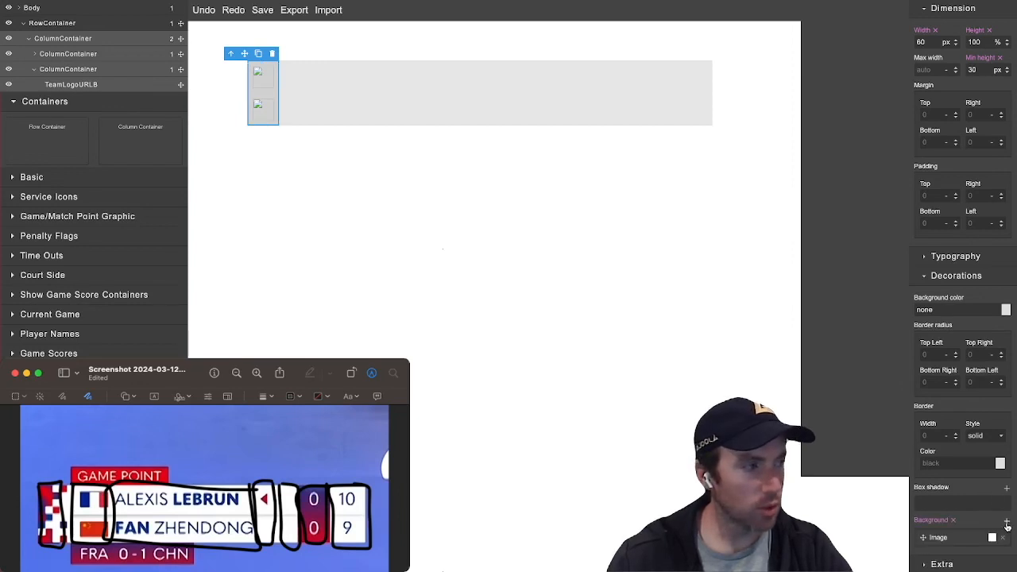
pyautogui.scroll(-1, 940, 524)
pyautogui.click(945, 531)
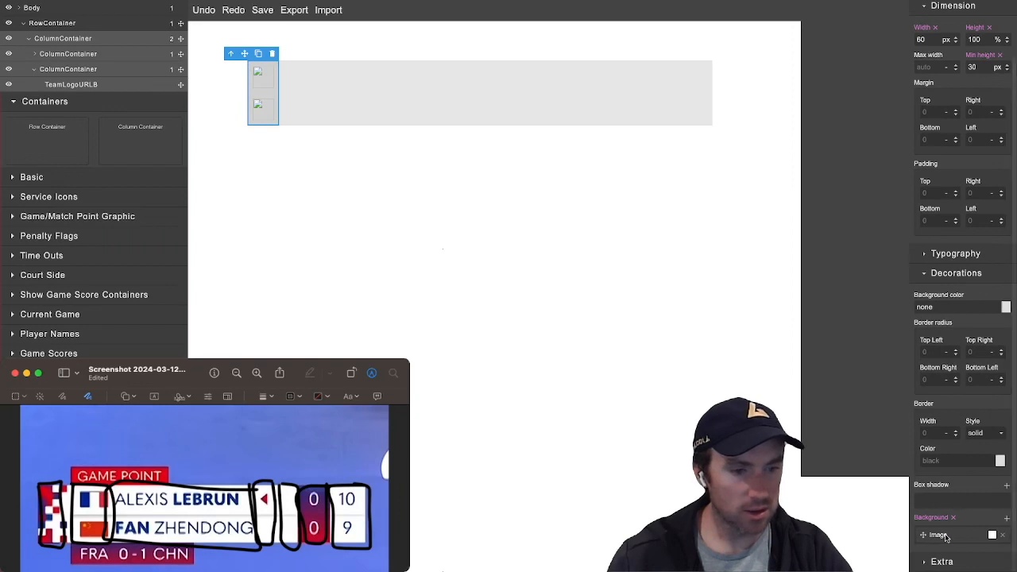
pyautogui.scroll(-2, 954, 524)
pyautogui.click(963, 469)
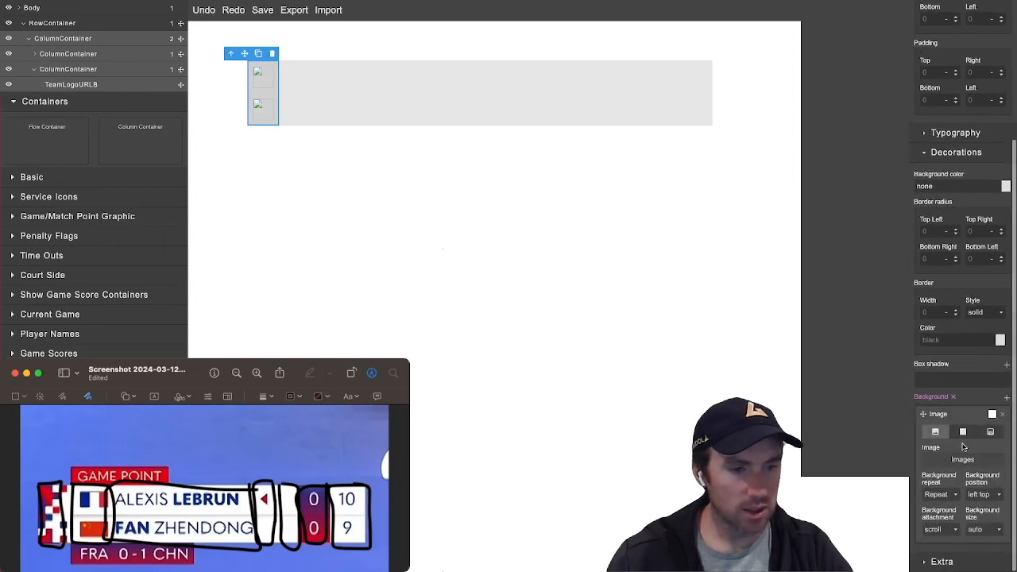
pyautogui.scroll(1, 960, 437)
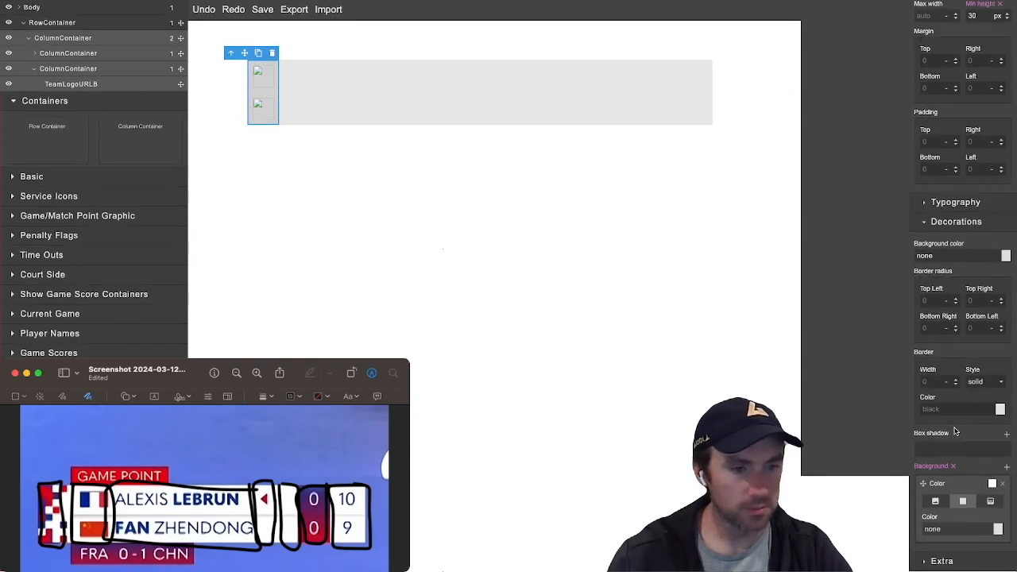
pyautogui.click(998, 531)
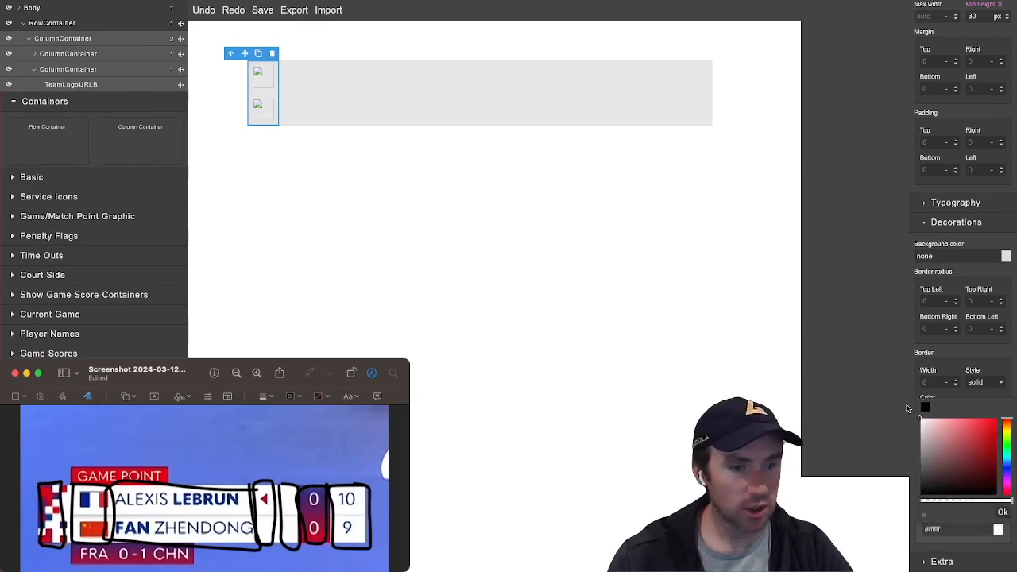
pyautogui.click(1003, 512)
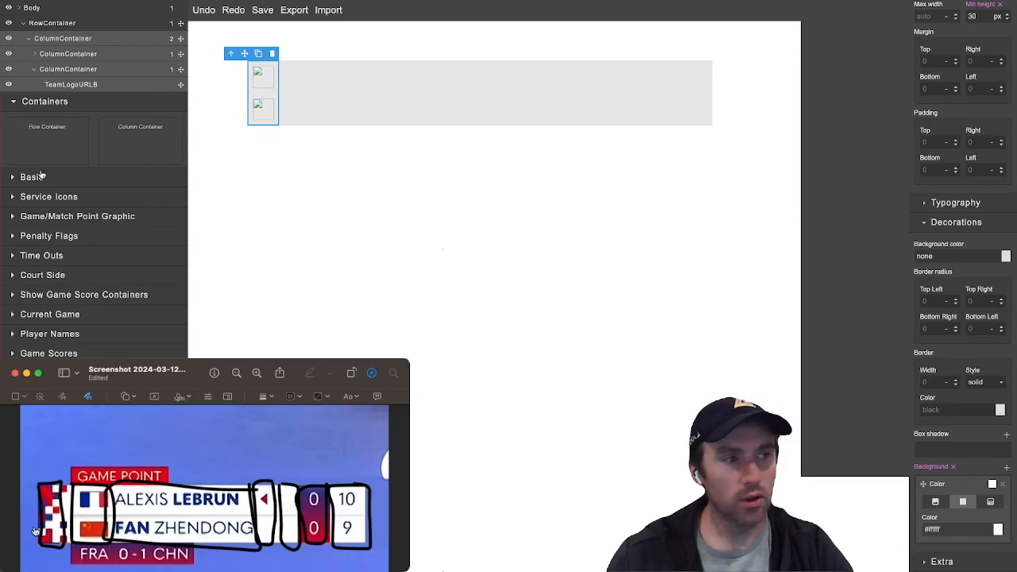
# Add a new Column Container to the row container, directly after the logo column
pyautogui.scroll(-1, 20, 200)
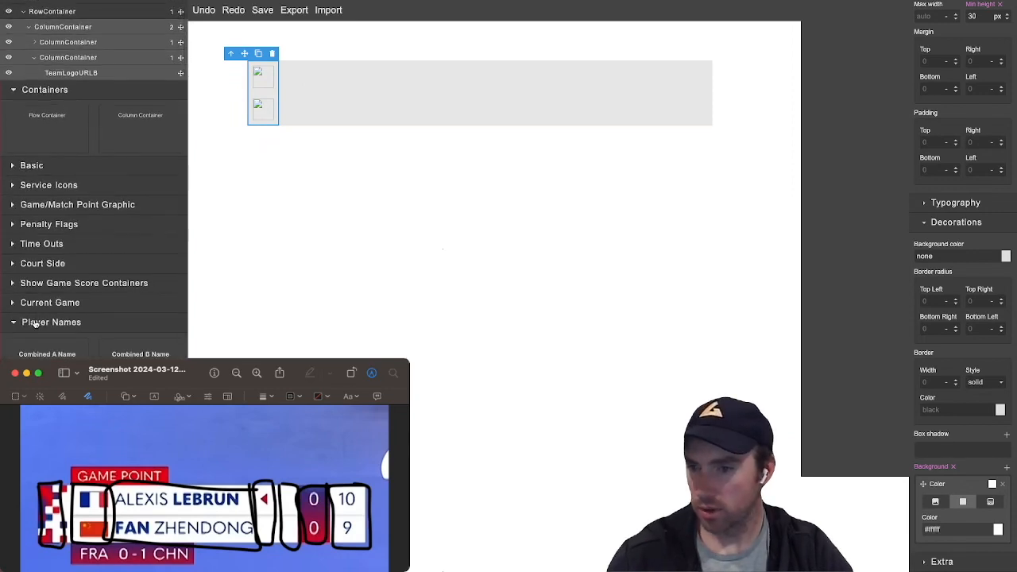
pyautogui.click(36, 324)
pyautogui.scroll(-1, 56, 326)
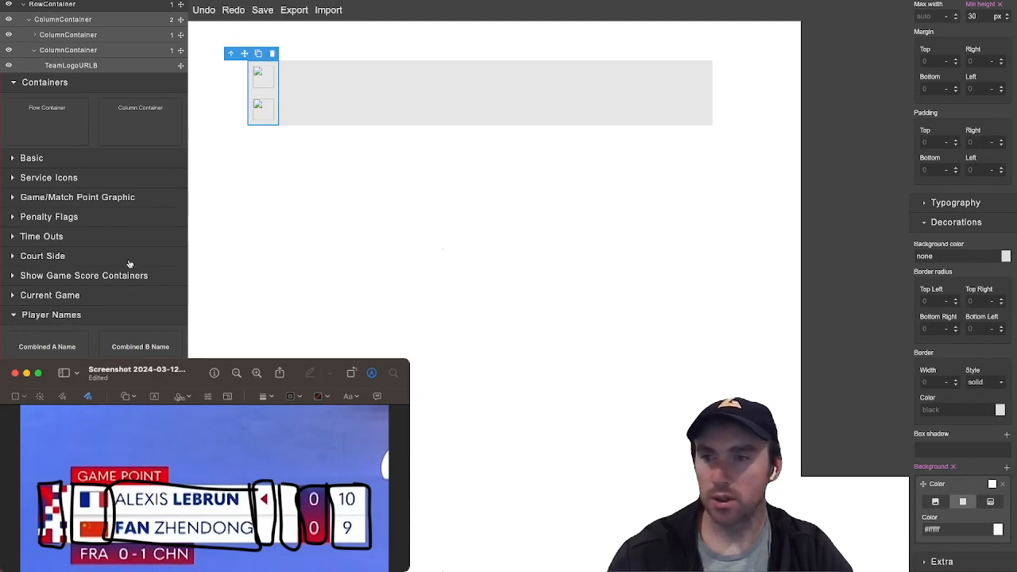
pyautogui.moveTo(120, 114); pyautogui.dragTo(312, 91)
pyautogui.click(305, 94)
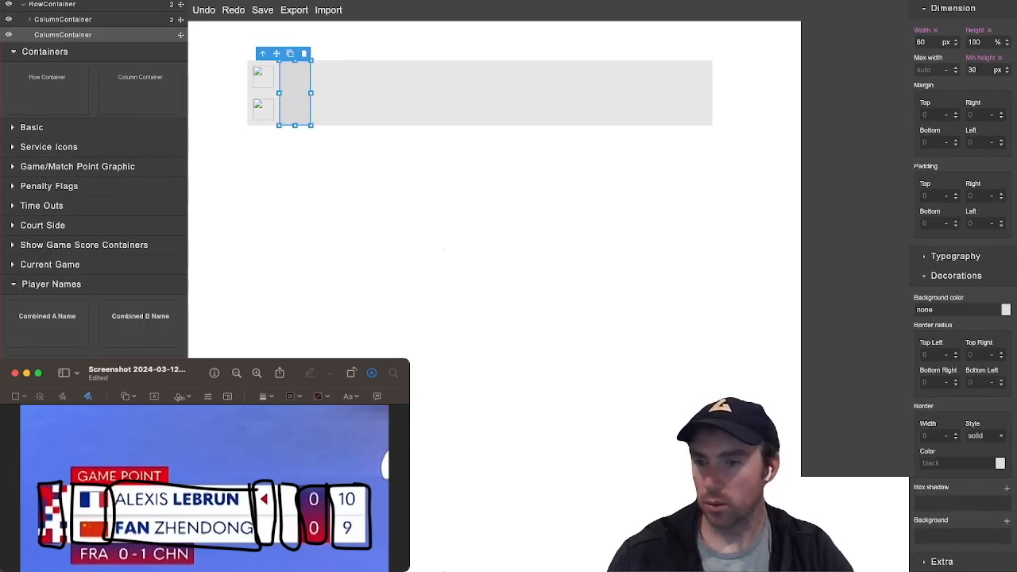
# Place the Combined A Name and Combined B Name elements in the new column container, A above B
pyautogui.moveTo(47, 329); pyautogui.dragTo(294, 80)
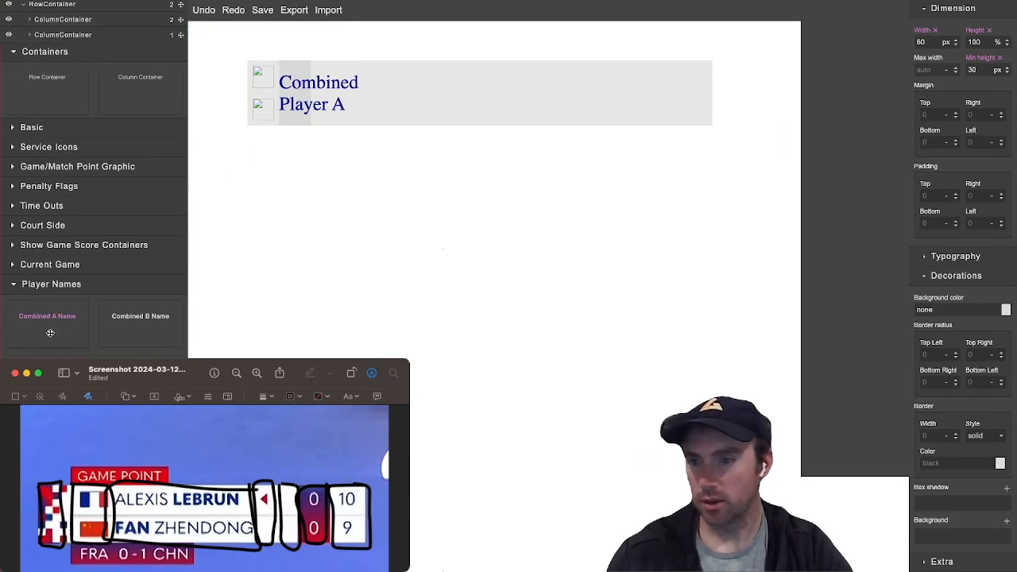
pyautogui.moveTo(127, 327); pyautogui.dragTo(290, 124)
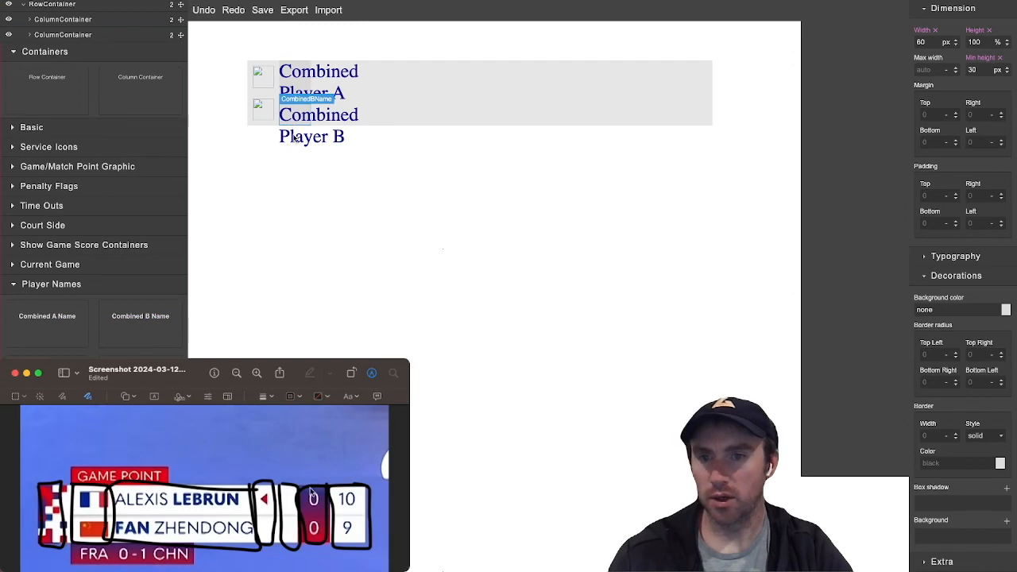
pyautogui.click(348, 123)
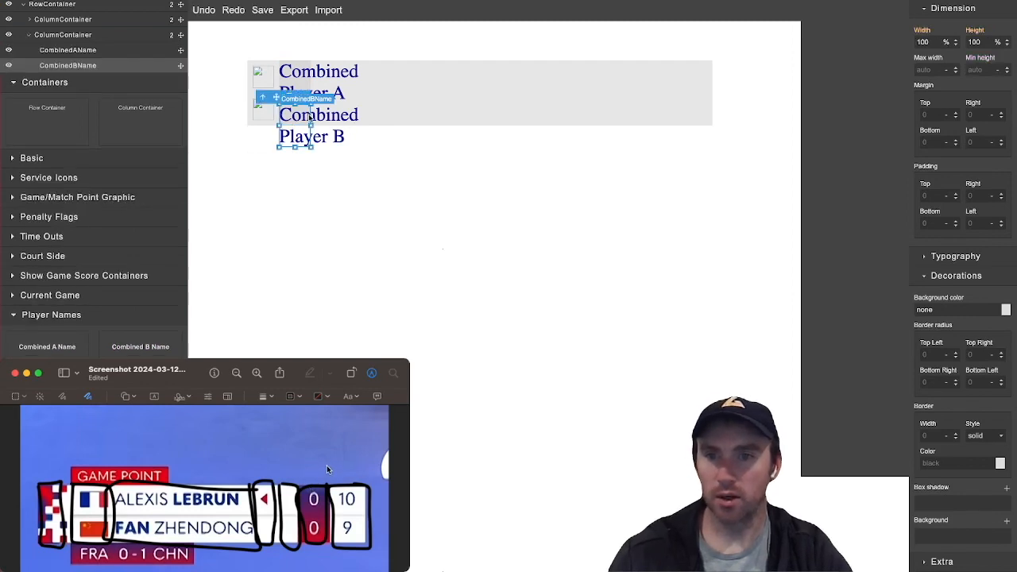
pyautogui.click(295, 76)
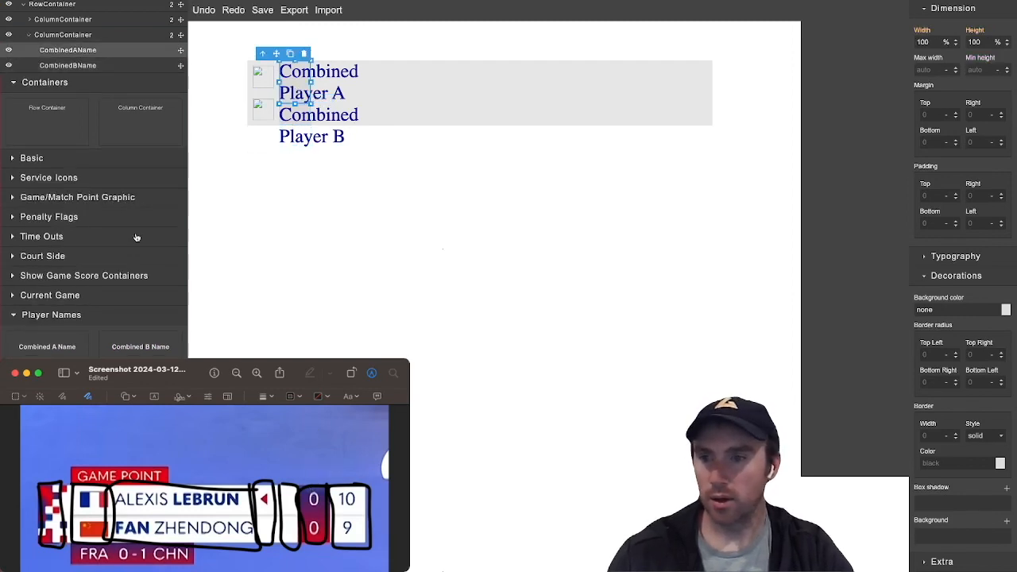
# Clear the fixed width of the column container holding the player names so it falls back to auto
pyautogui.scroll(1, 127, 172)
pyautogui.click(71, 54)
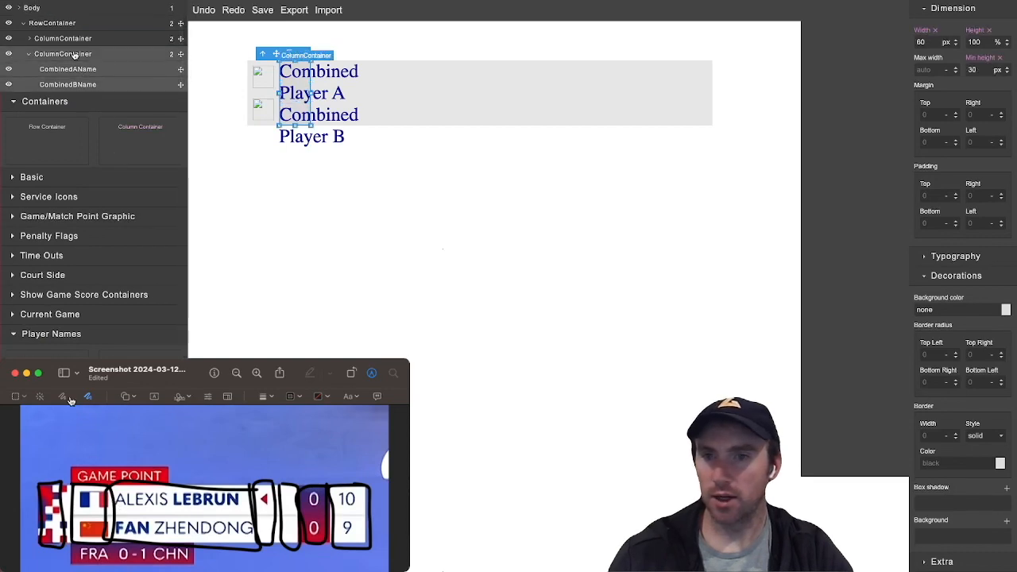
pyautogui.scroll(2, 925, 135)
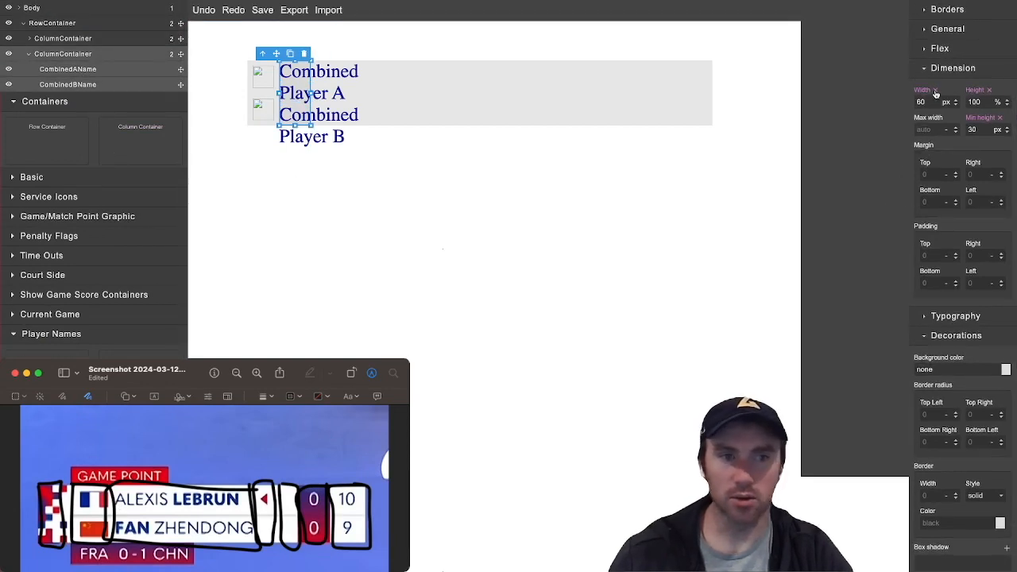
pyautogui.click(935, 92)
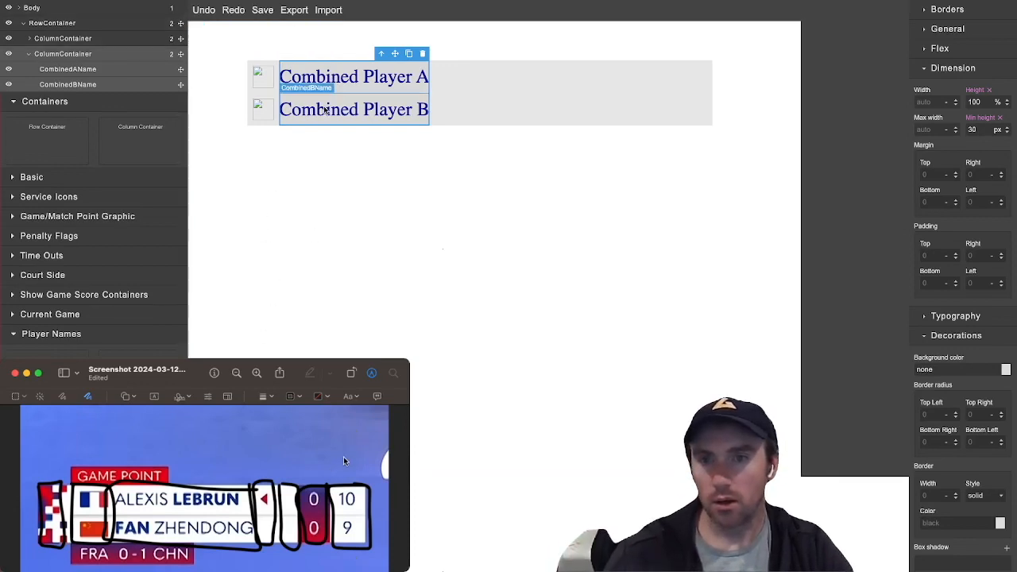
# Set the right and left padding of the player names column container to 10 px each
pyautogui.click(338, 76)
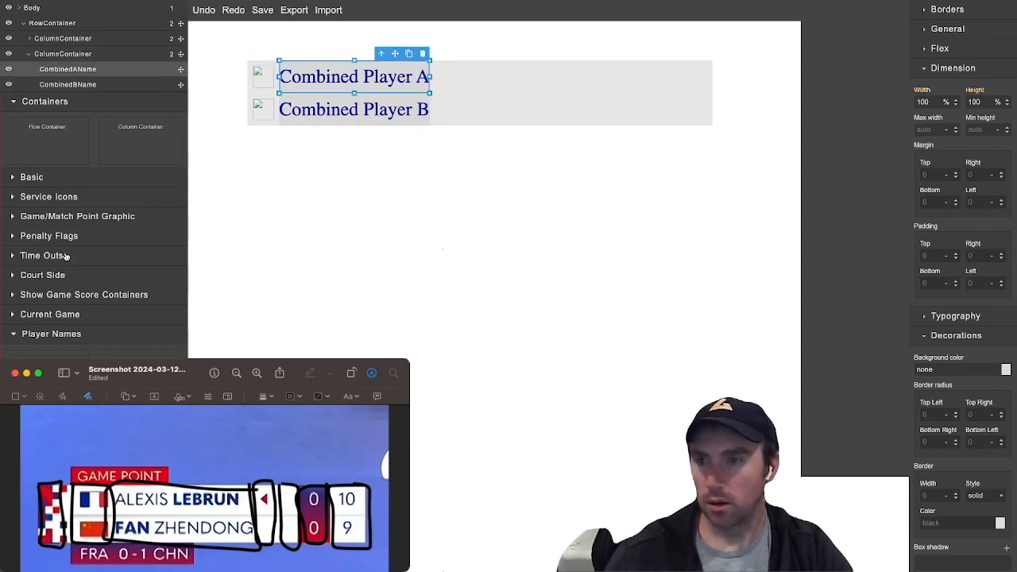
pyautogui.click(66, 55)
pyautogui.click(67, 57)
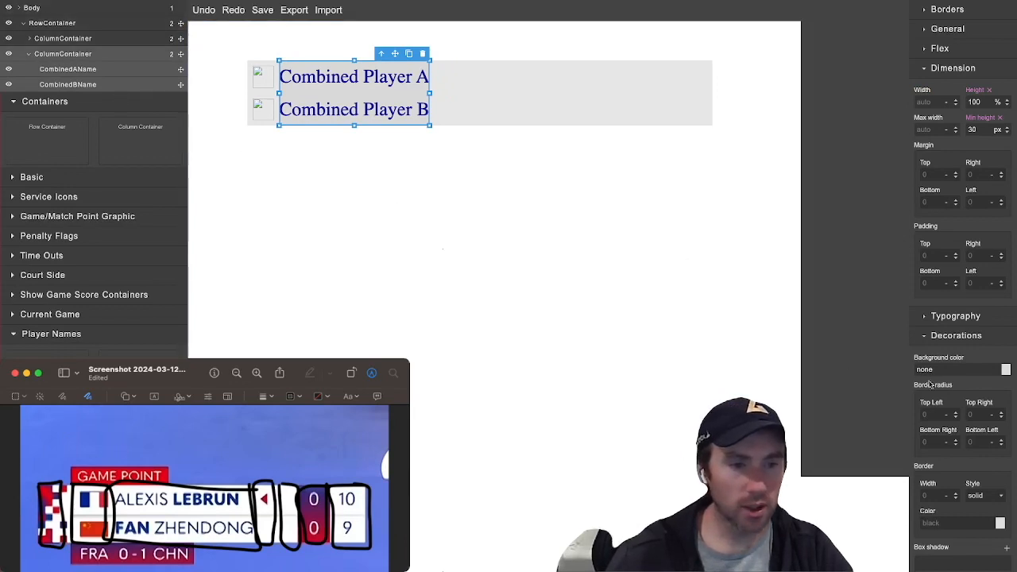
pyautogui.click(972, 256)
pyautogui.write('10')
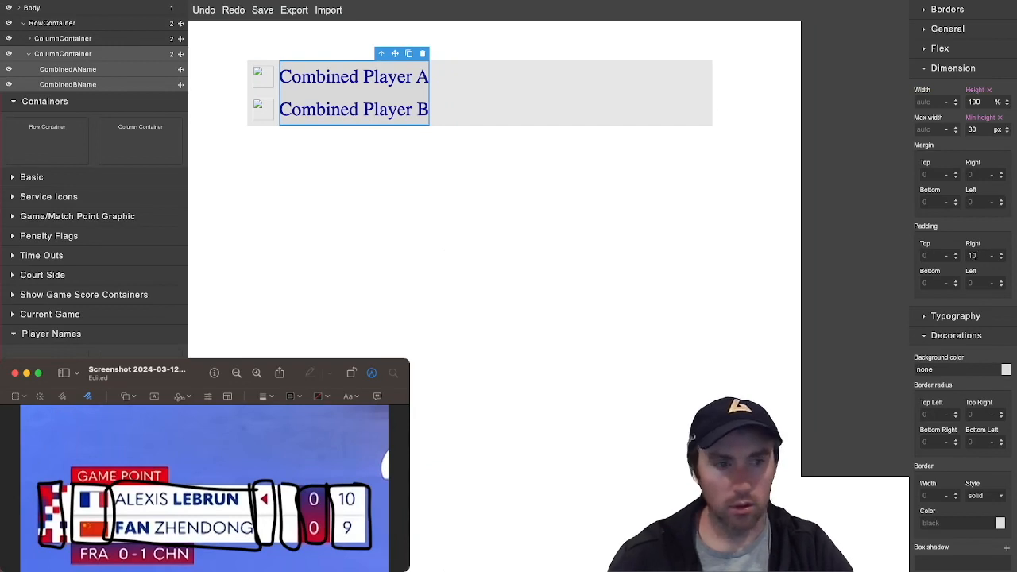
pyautogui.press('Return')
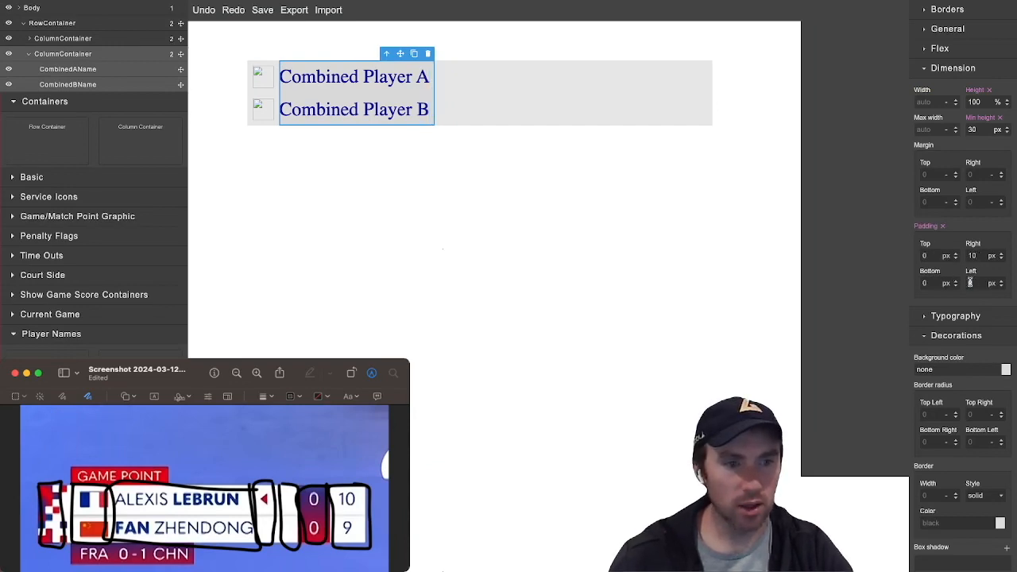
pyautogui.moveTo(973, 283); pyautogui.dragTo(964, 286)
pyautogui.write('10')
pyautogui.press('Return')
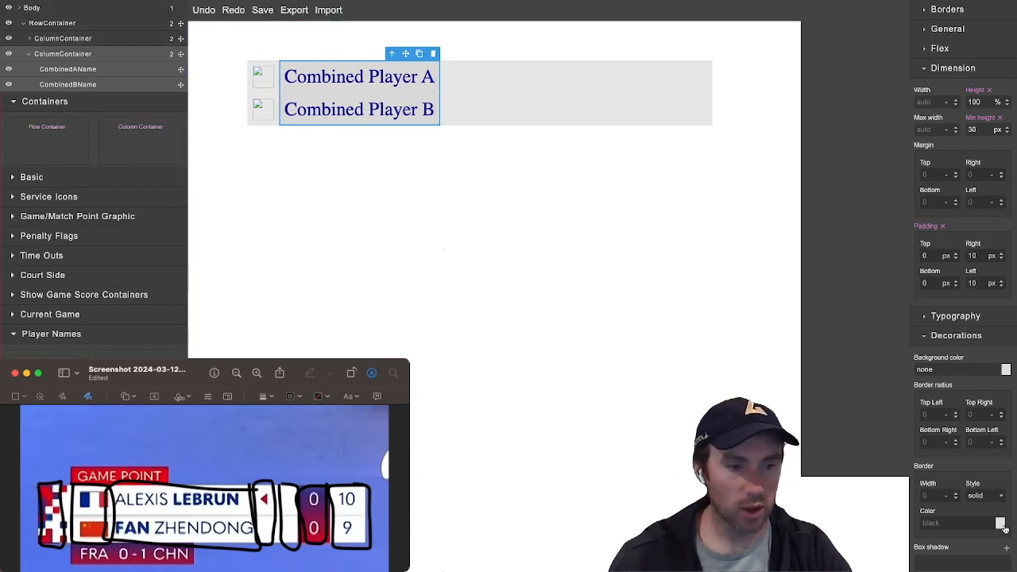
# Add a solid color background layer of #ffffff to the column container holding the player names
pyautogui.scroll(-2, 1001, 526)
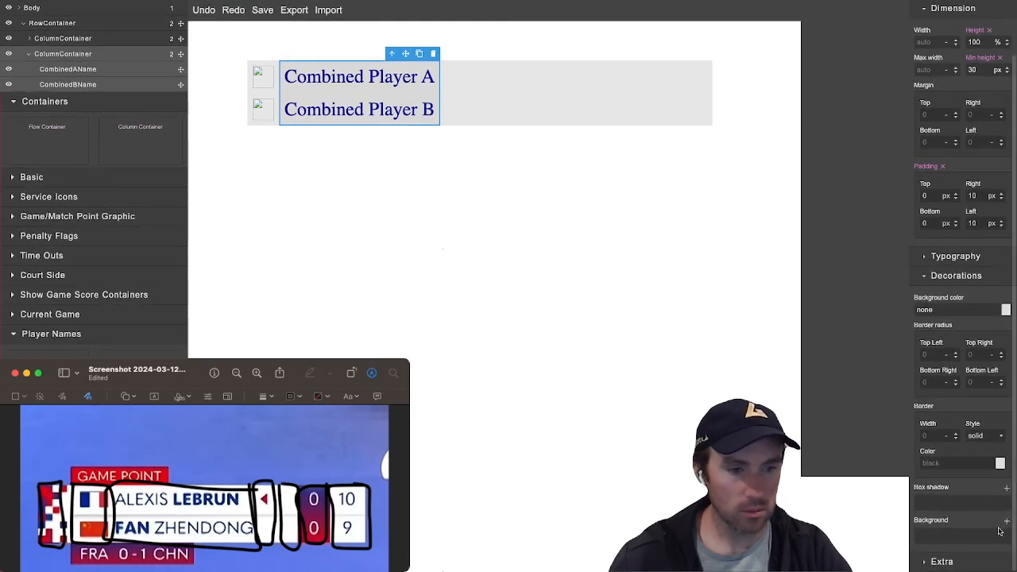
pyautogui.click(1006, 522)
pyautogui.click(989, 538)
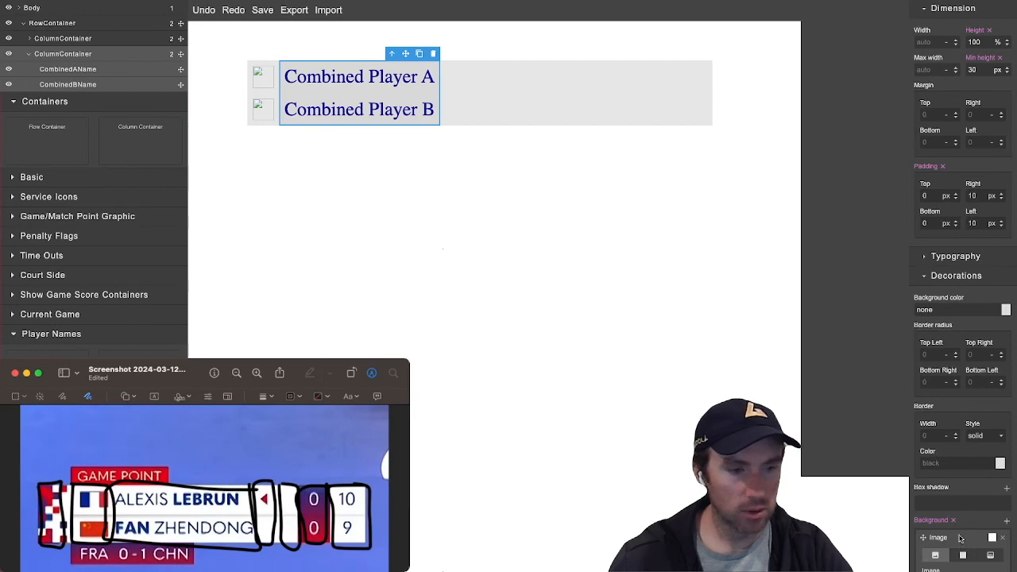
pyautogui.scroll(-4, 960, 537)
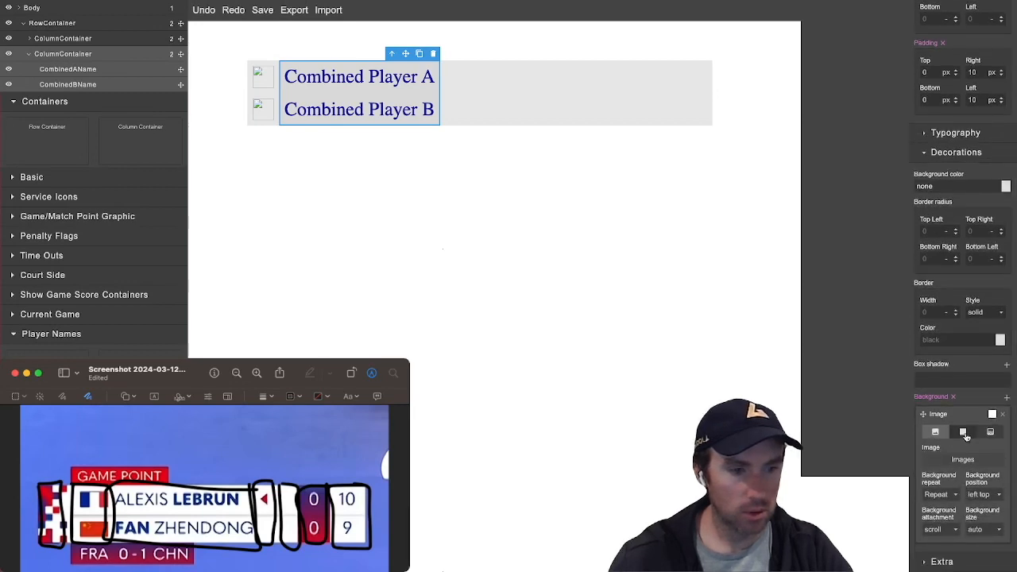
pyautogui.click(964, 434)
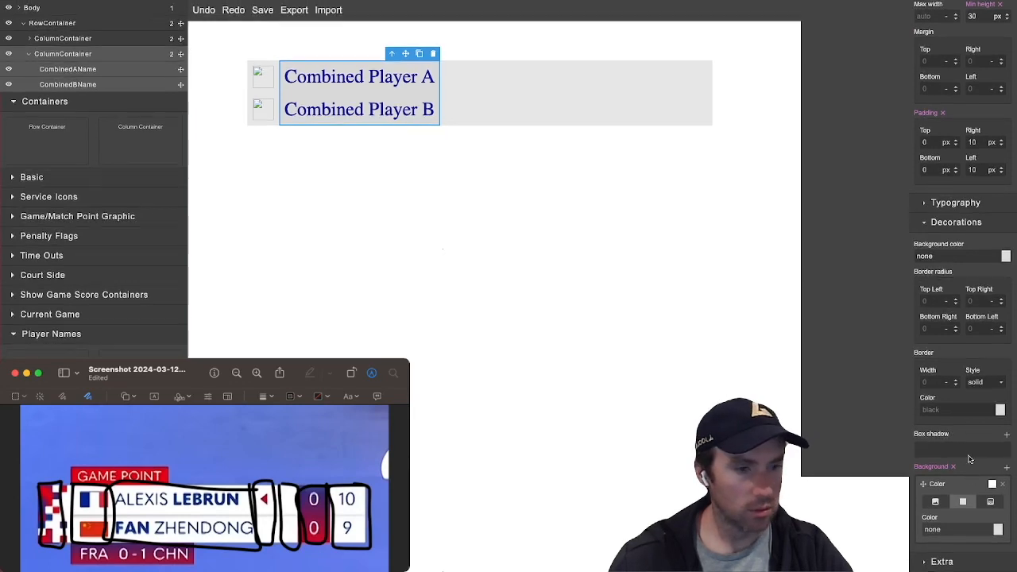
pyautogui.click(998, 530)
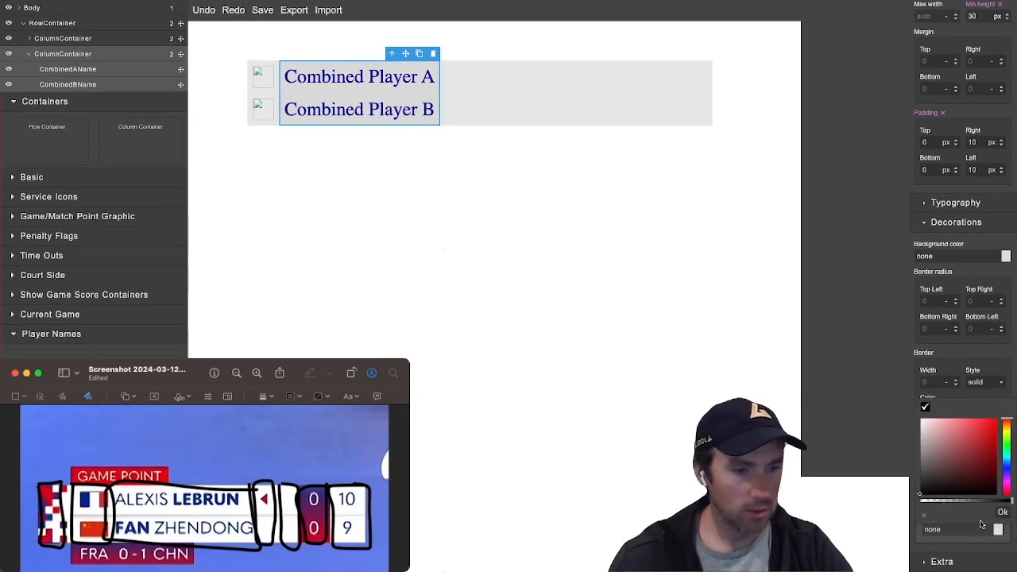
pyautogui.moveTo(942, 443); pyautogui.dragTo(903, 411)
pyautogui.click(1002, 513)
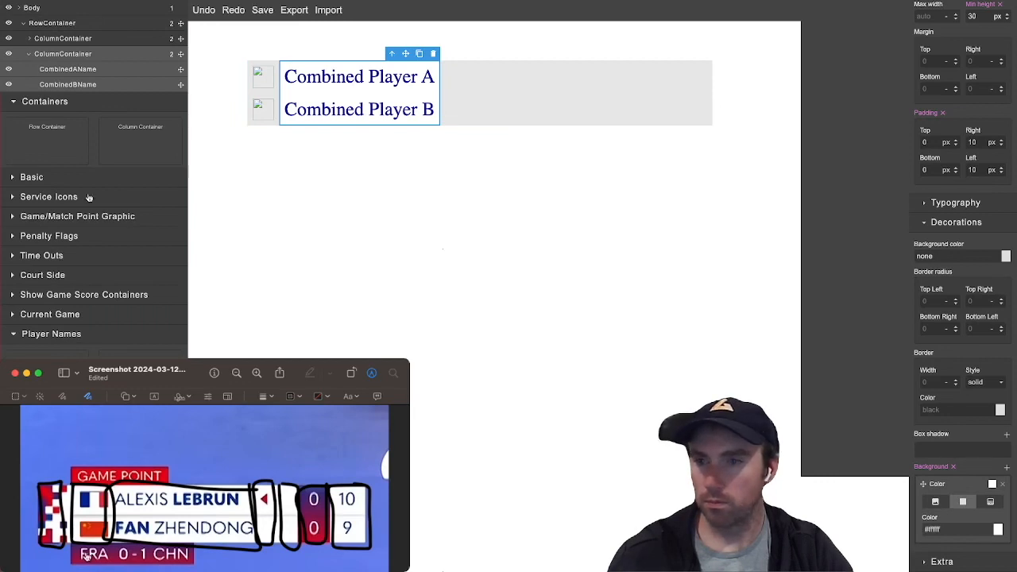
# Add a new Column Container directly after the player names column, and move the reference screenshot window clear of the element list
pyautogui.moveTo(129, 140); pyautogui.dragTo(452, 103)
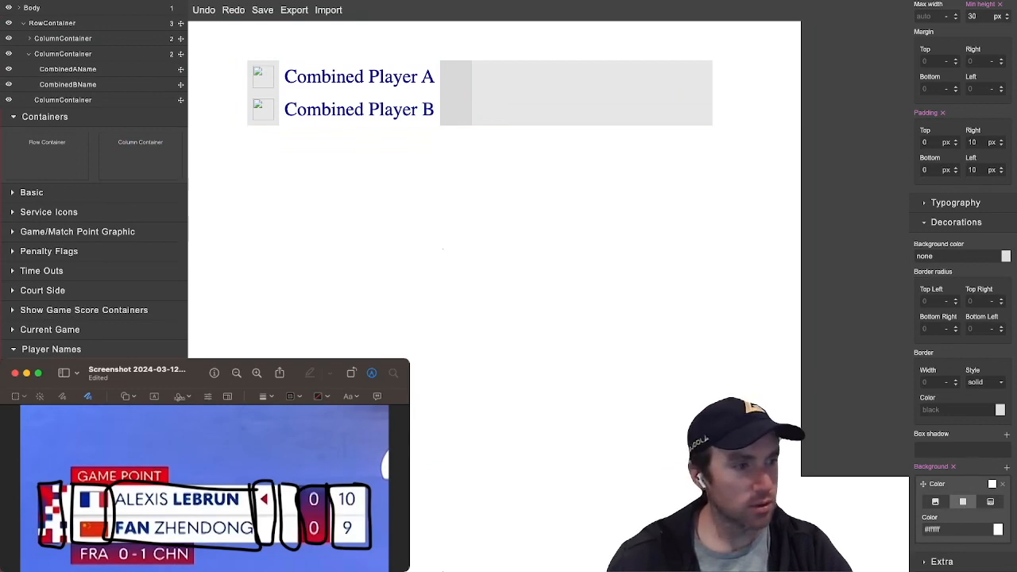
pyautogui.moveTo(195, 370); pyautogui.dragTo(392, 370)
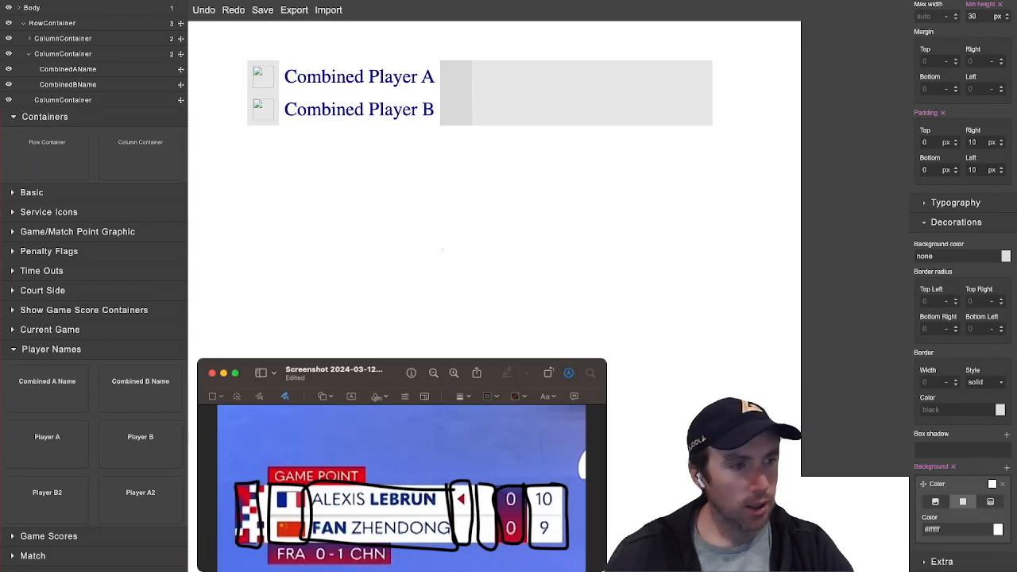
pyautogui.scroll(-3, 64, 334)
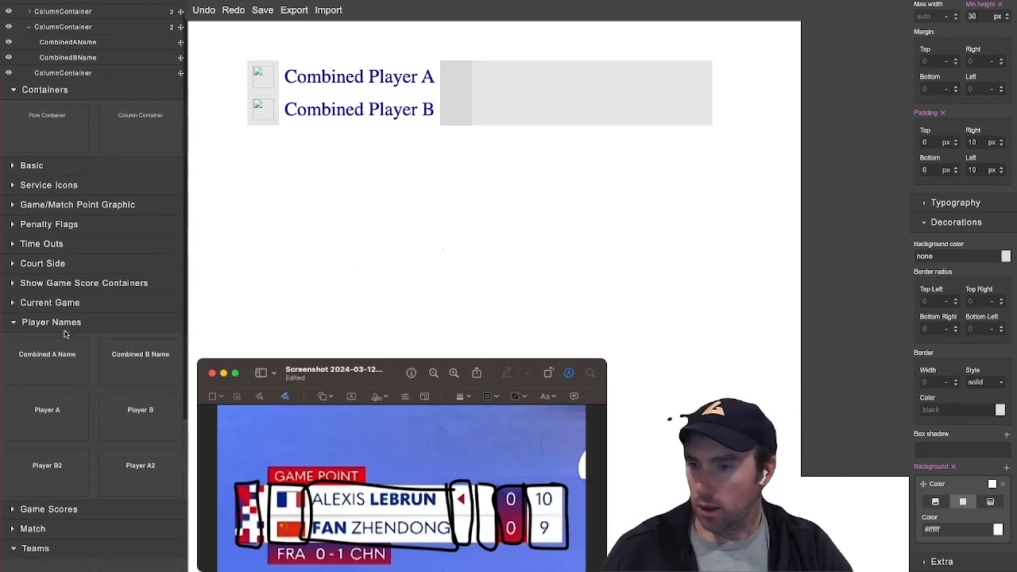
pyautogui.click(459, 92)
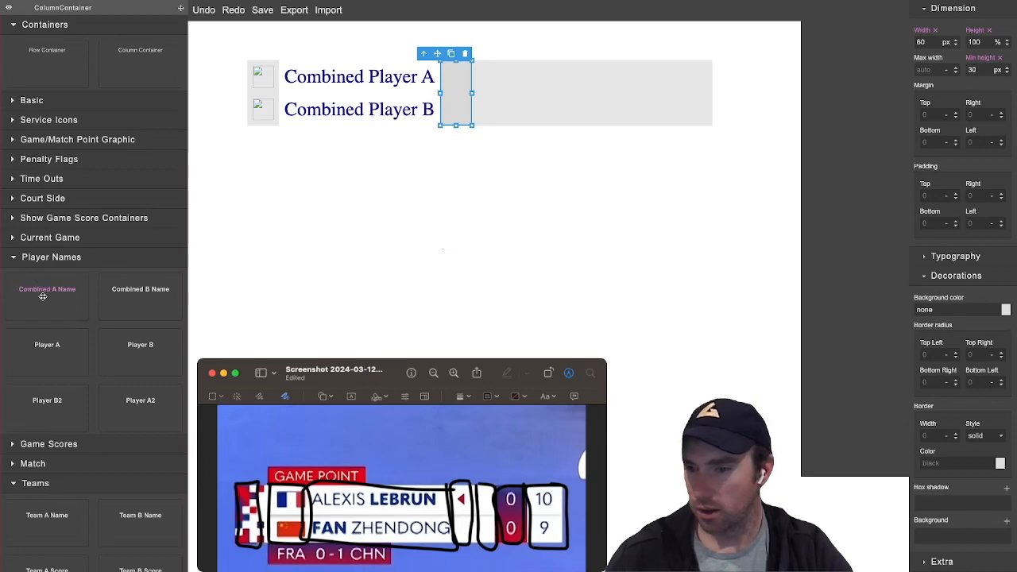
# Place the Custom Service Icon A and Custom Service Icon B elements in the new column container, A above B
pyautogui.scroll(-5, 41, 302)
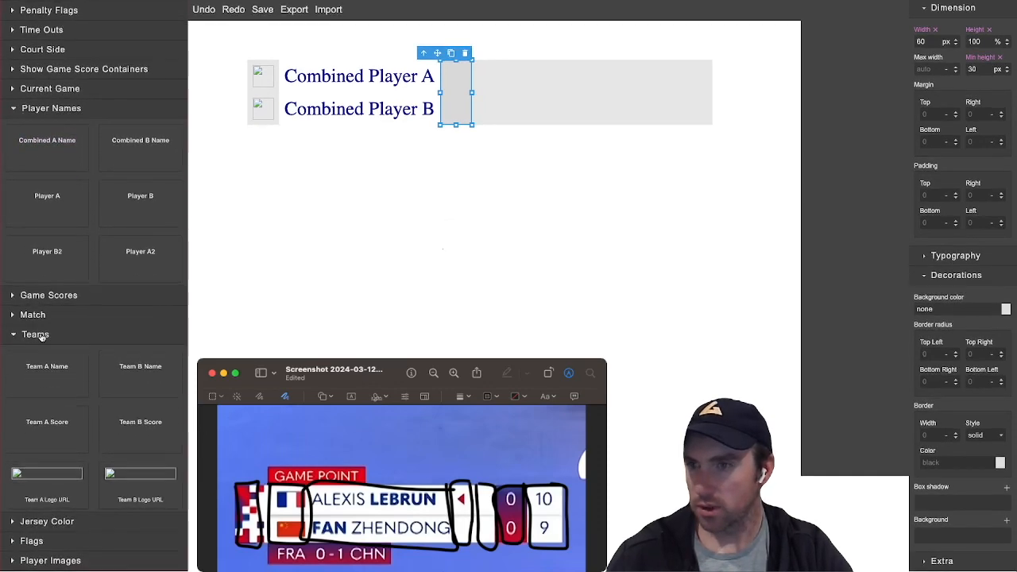
pyautogui.scroll(7, 37, 318)
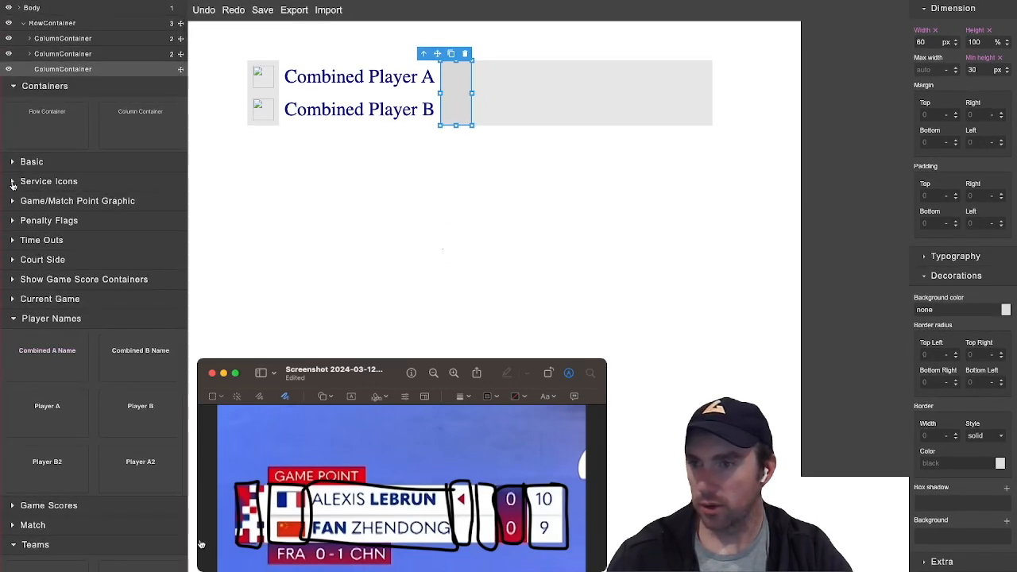
pyautogui.click(13, 181)
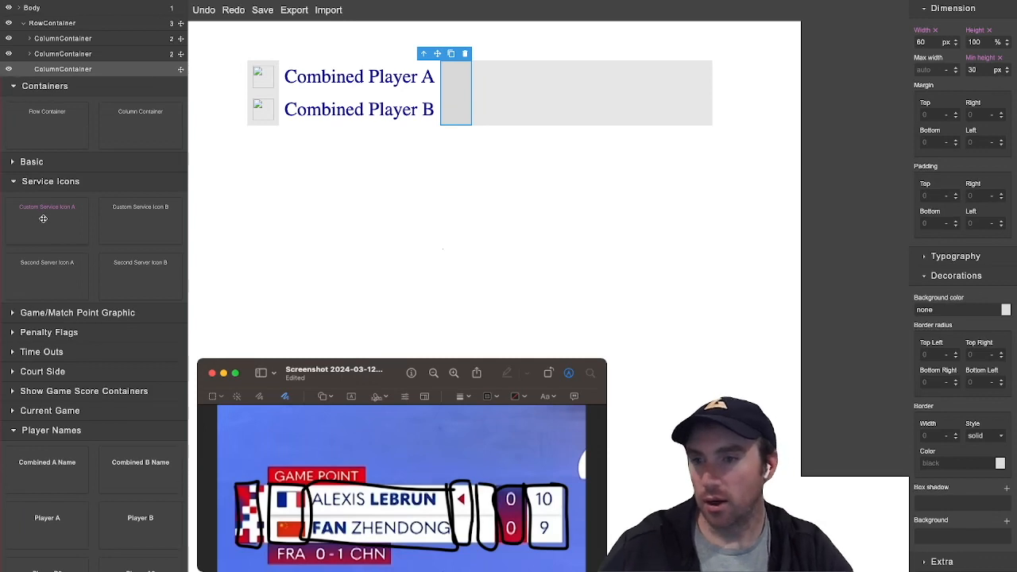
pyautogui.moveTo(43, 218); pyautogui.dragTo(450, 77)
pyautogui.moveTo(455, 75); pyautogui.dragTo(456, 75)
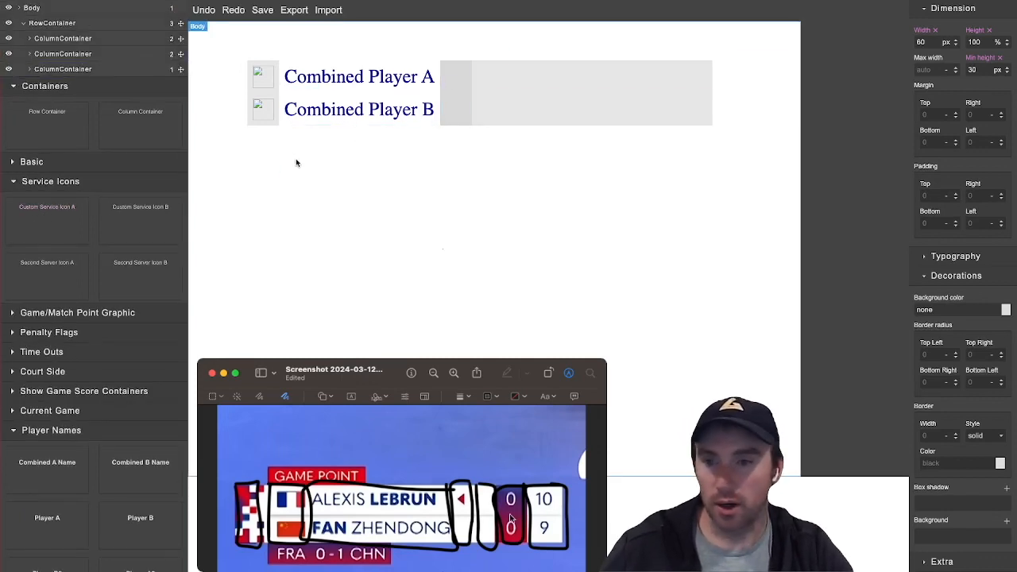
pyautogui.moveTo(131, 225); pyautogui.dragTo(456, 126)
pyautogui.click(456, 116)
# Add a Text element inside Custom Service Icon A and replace its placeholder text with "*"
pyautogui.click(455, 80)
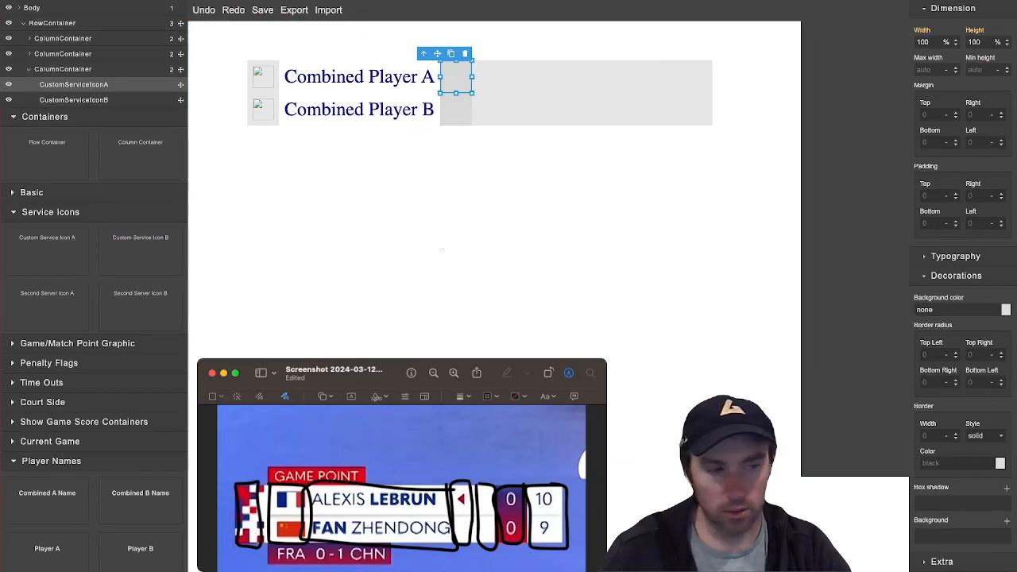
pyautogui.click(14, 194)
pyautogui.moveTo(43, 264); pyautogui.dragTo(445, 68)
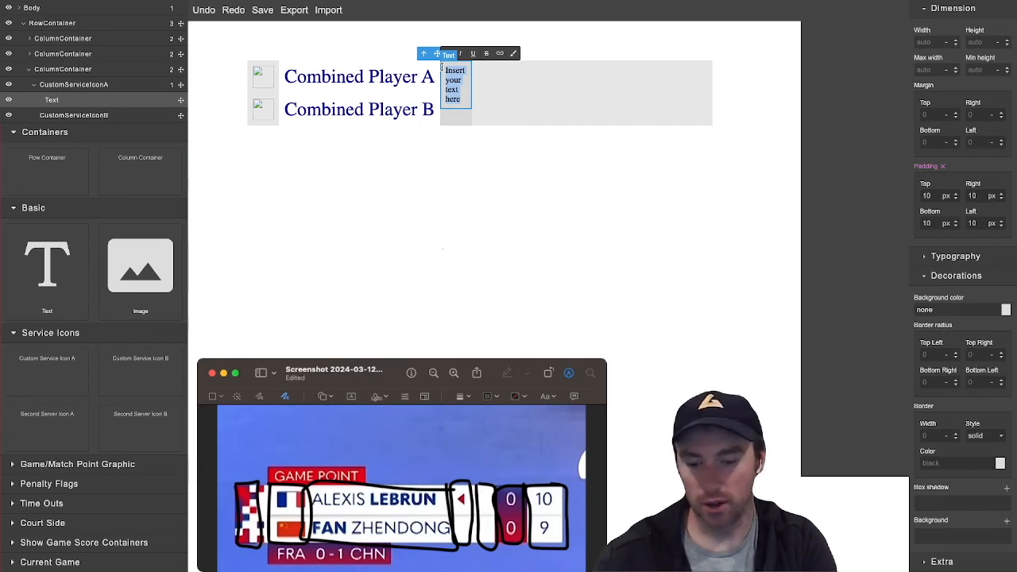
pyautogui.press('BackSpace')
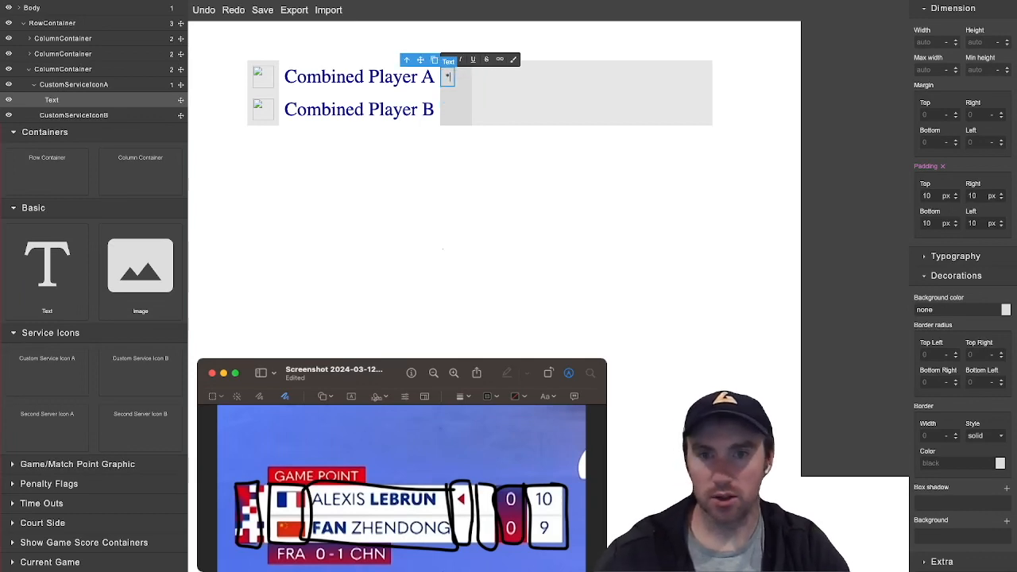
pyautogui.write('*')
pyautogui.press('Return')
pyautogui.click(467, 100)
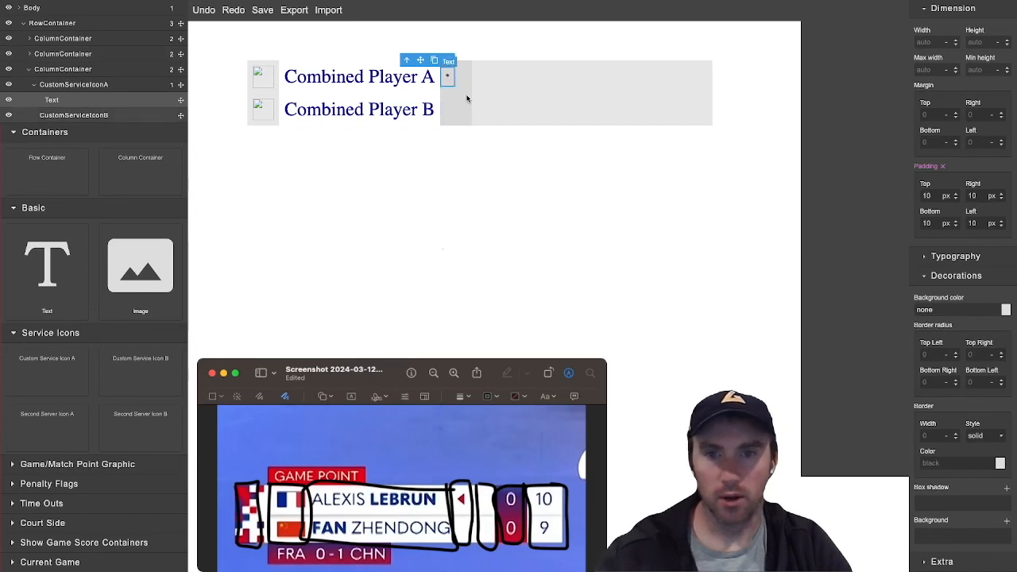
# Examine the general and dimension settings of Custom Service Icon A and the asterisk text inside it
pyautogui.click(453, 76)
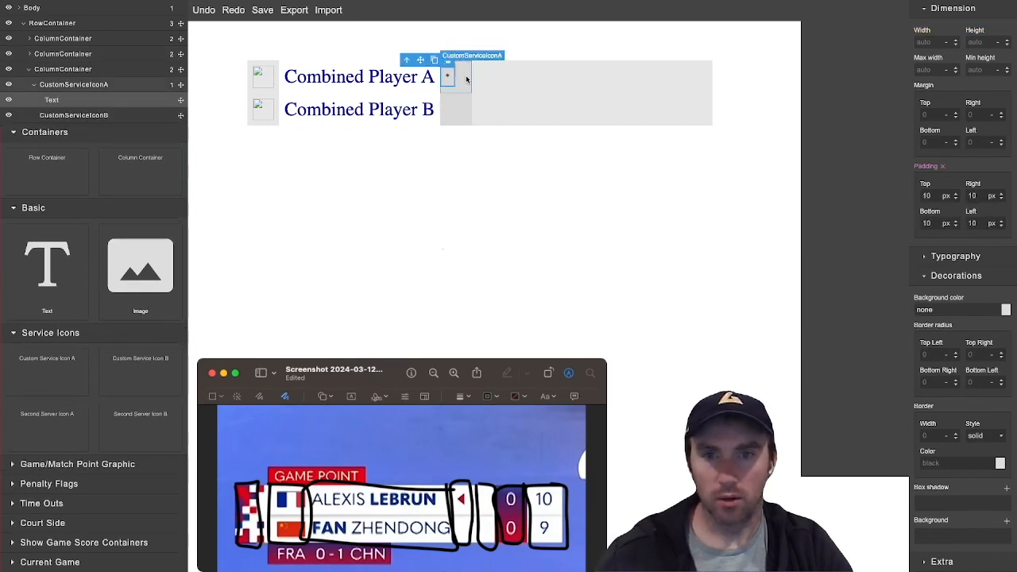
pyautogui.click(468, 81)
pyautogui.scroll(2, 946, 96)
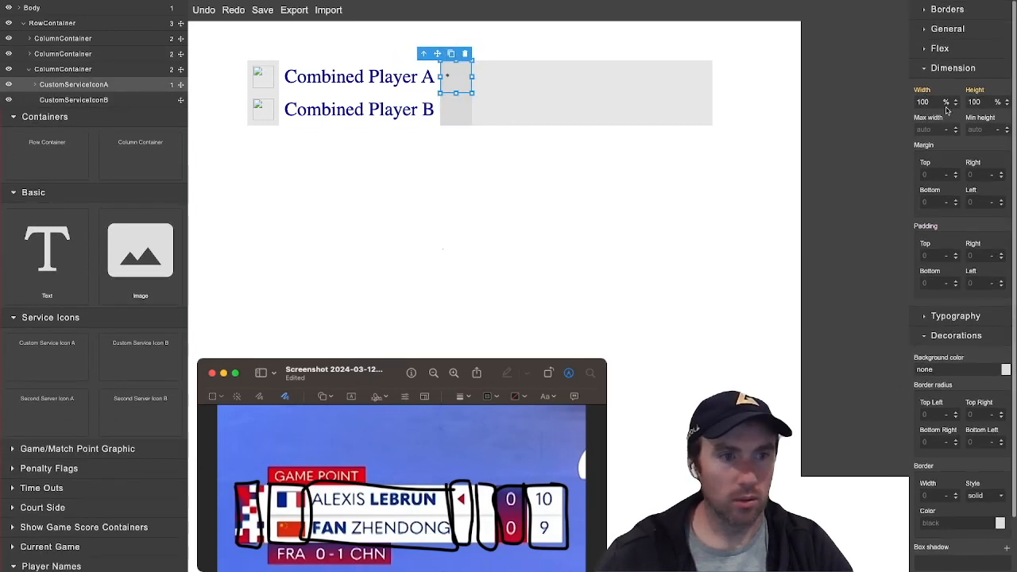
pyautogui.click(925, 30)
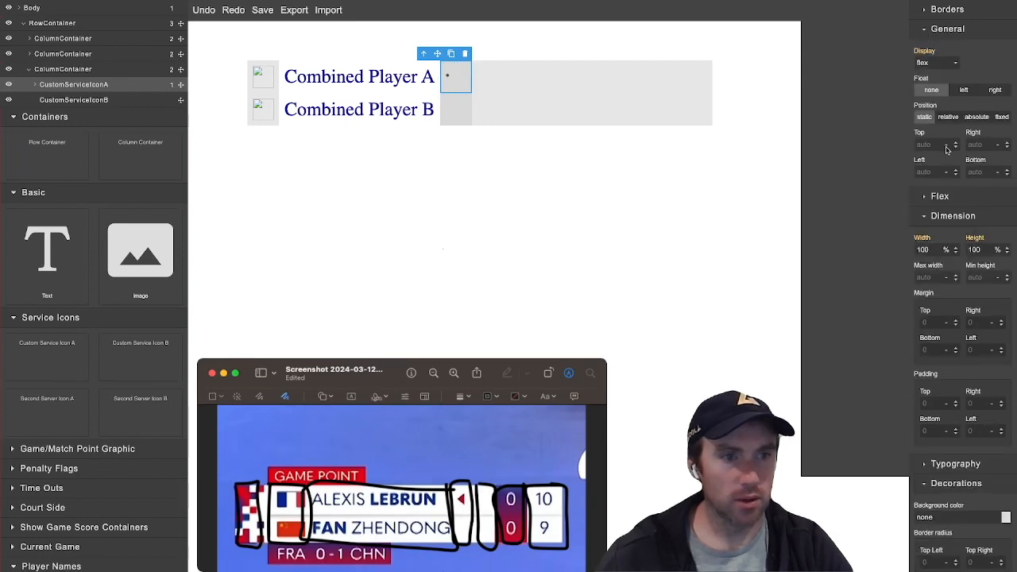
pyautogui.click(453, 77)
pyautogui.click(447, 76)
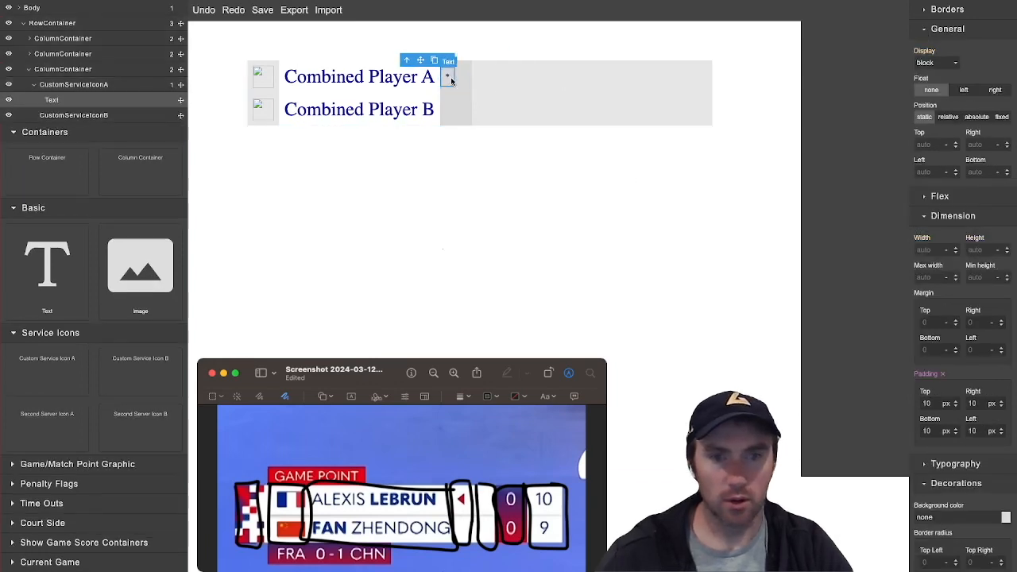
pyautogui.scroll(-1, 954, 337)
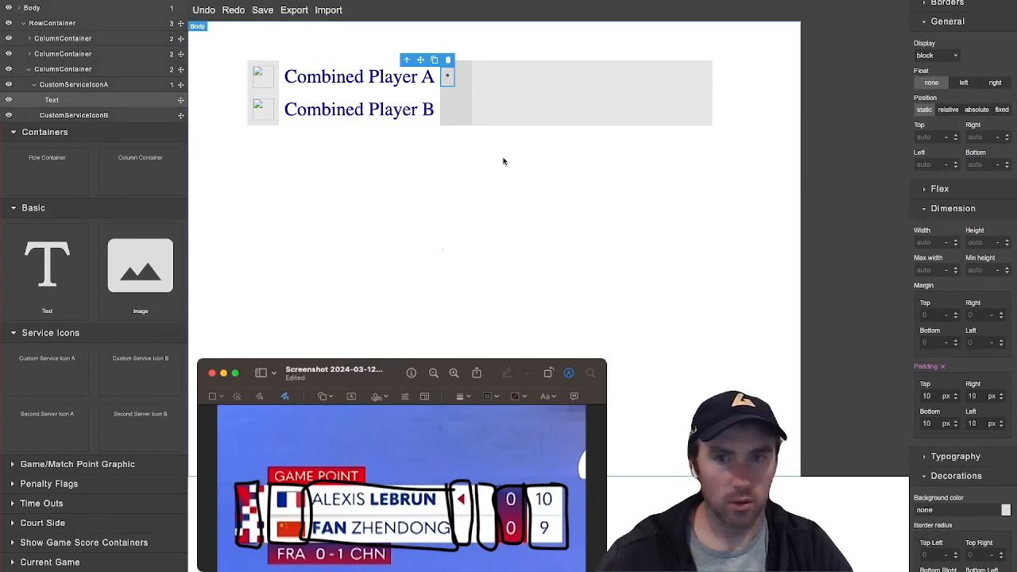
pyautogui.click(466, 77)
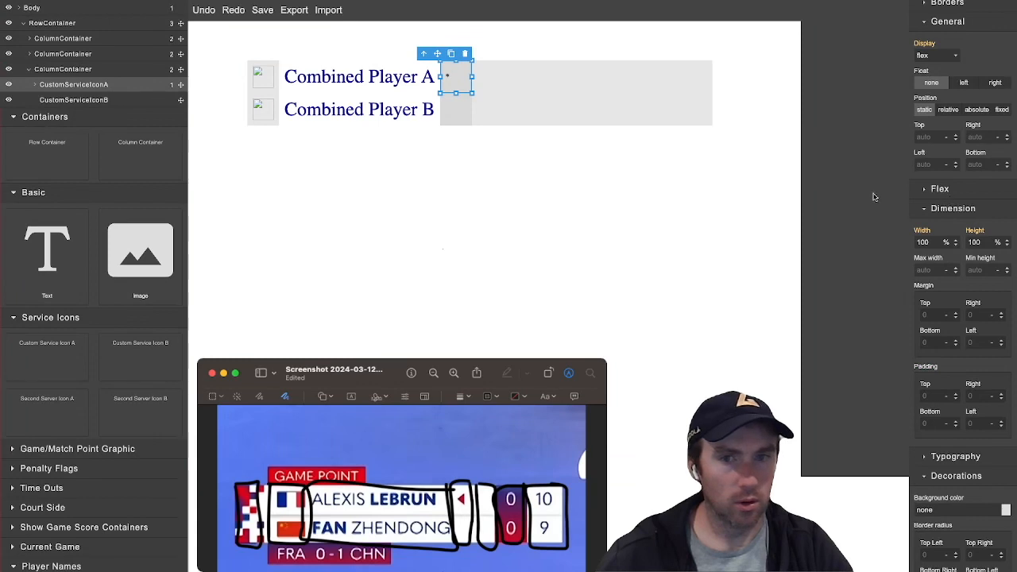
# Set the font color of the asterisk text in Custom Service Icon A to red, #eb0000
pyautogui.click(449, 76)
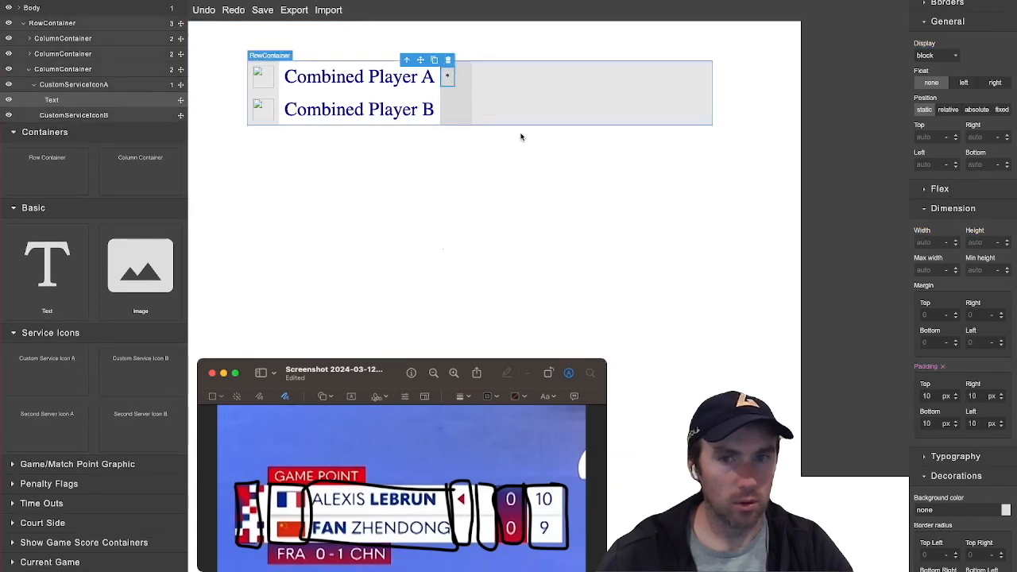
pyautogui.scroll(-4, 967, 427)
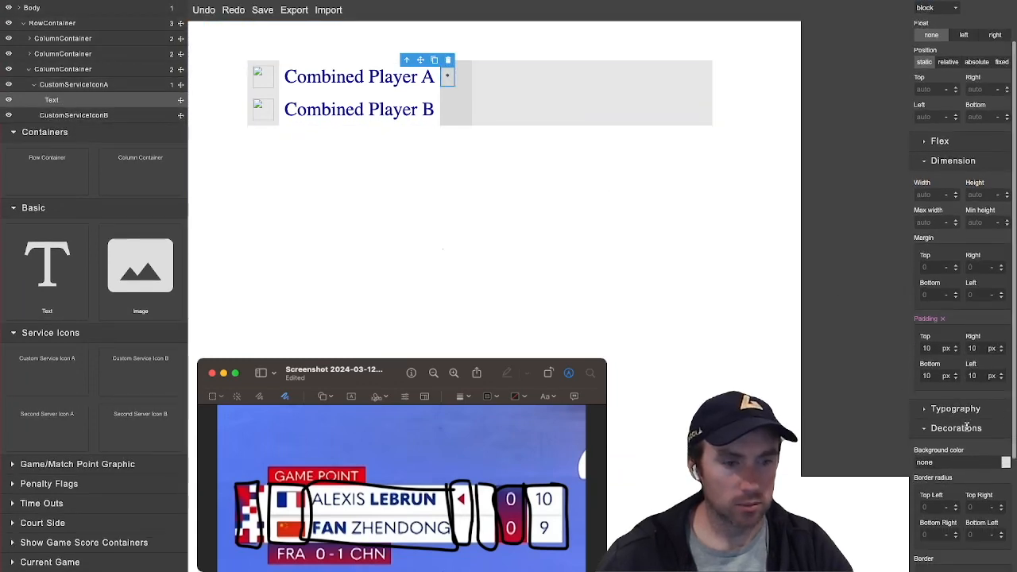
pyautogui.scroll(-1, 936, 337)
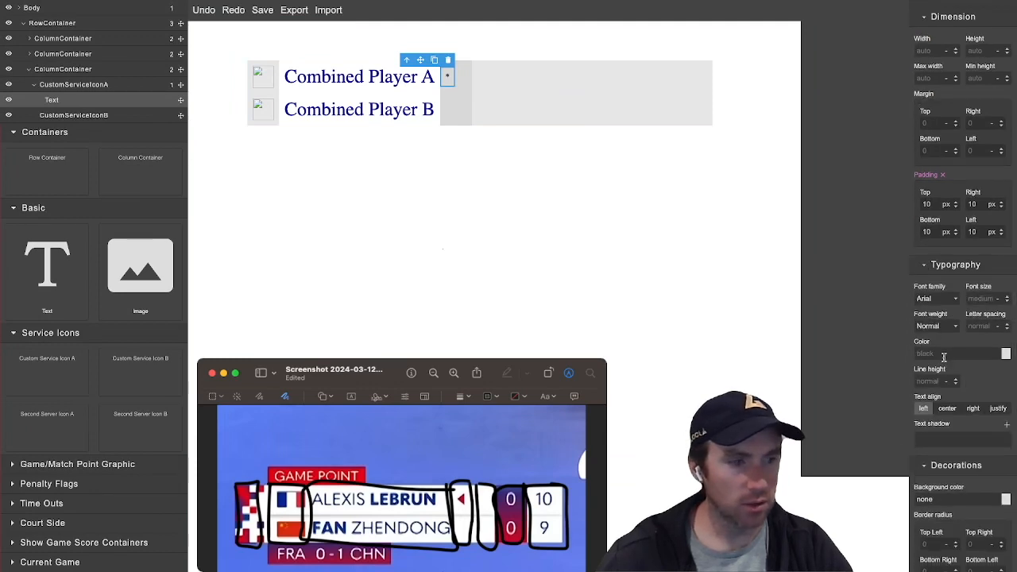
pyautogui.click(1005, 354)
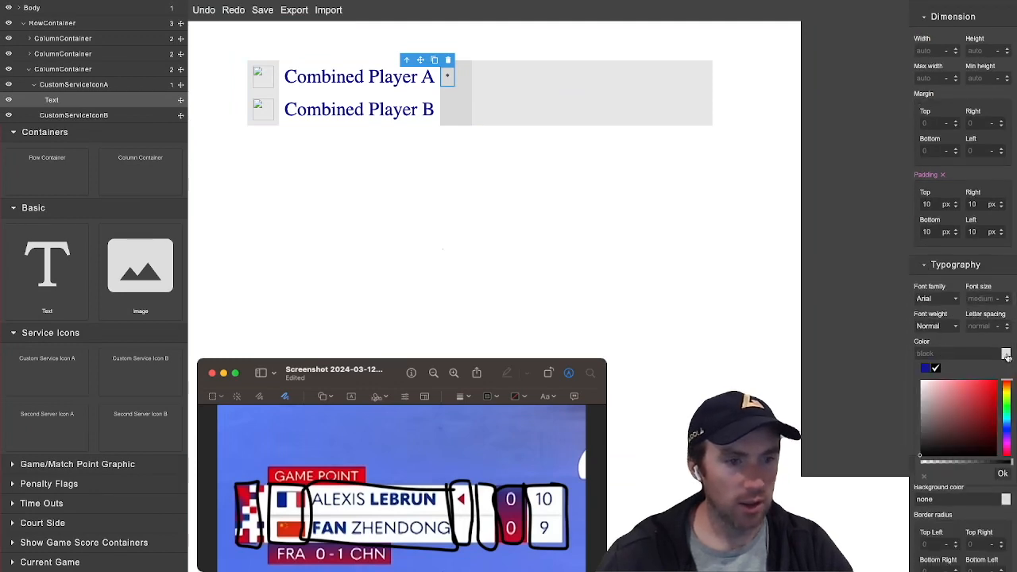
pyautogui.moveTo(958, 391); pyautogui.dragTo(999, 393)
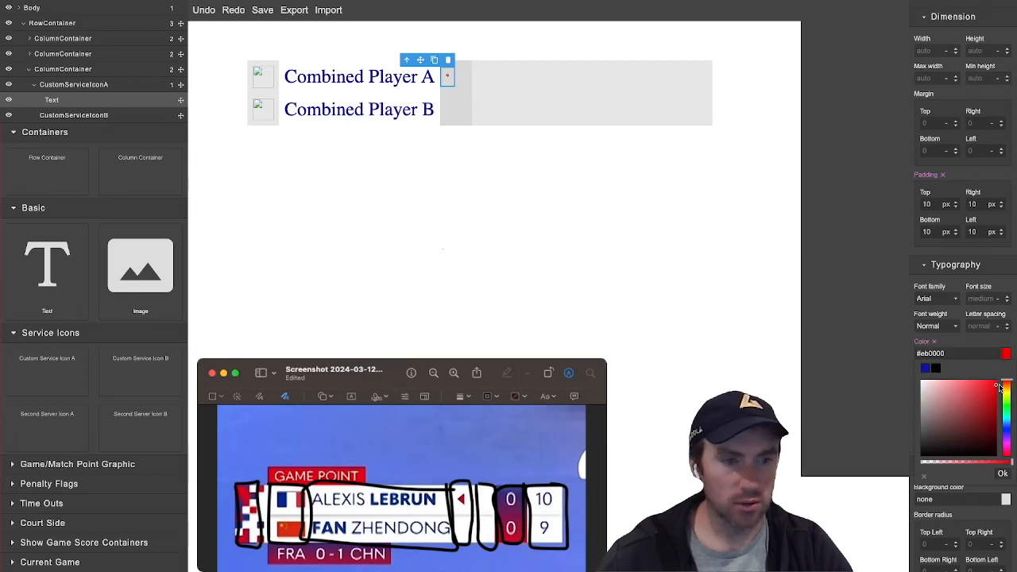
pyautogui.click(1003, 474)
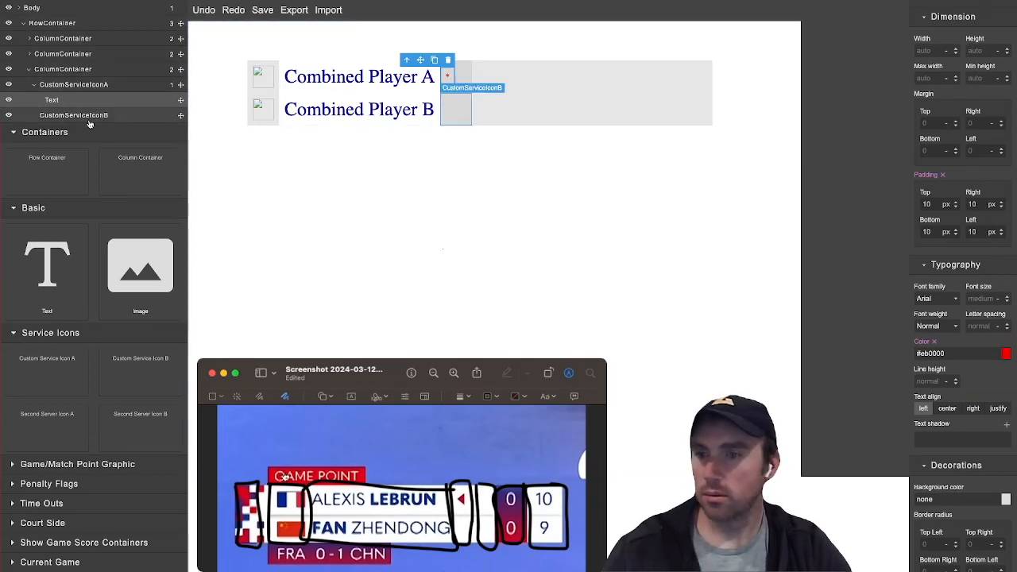
# Add a Text element inside Custom Service Icon B and replace its placeholder text with "*"
pyautogui.moveTo(47, 266); pyautogui.dragTo(430, 91)
pyautogui.press('BackSpace')
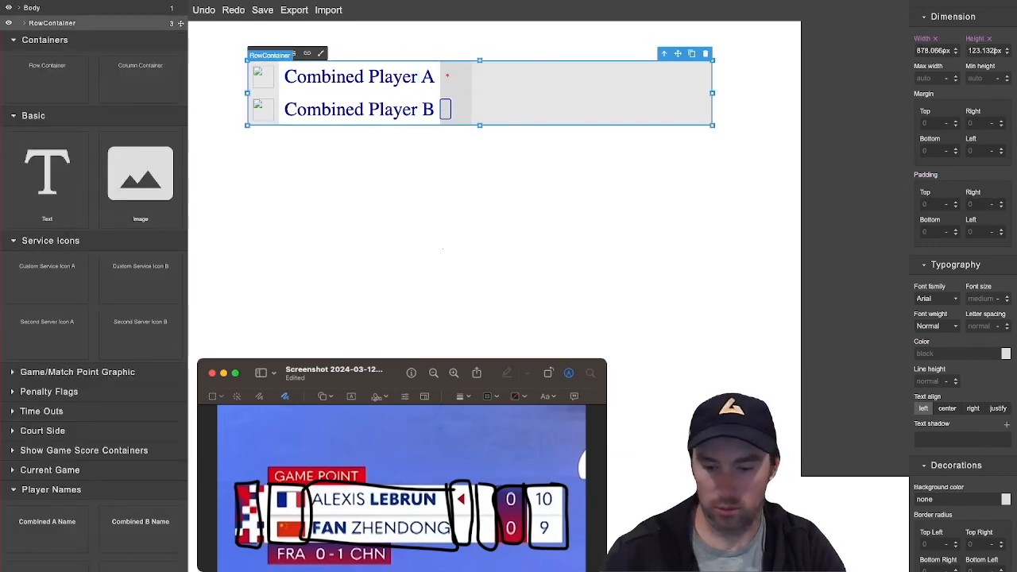
pyautogui.write('*')
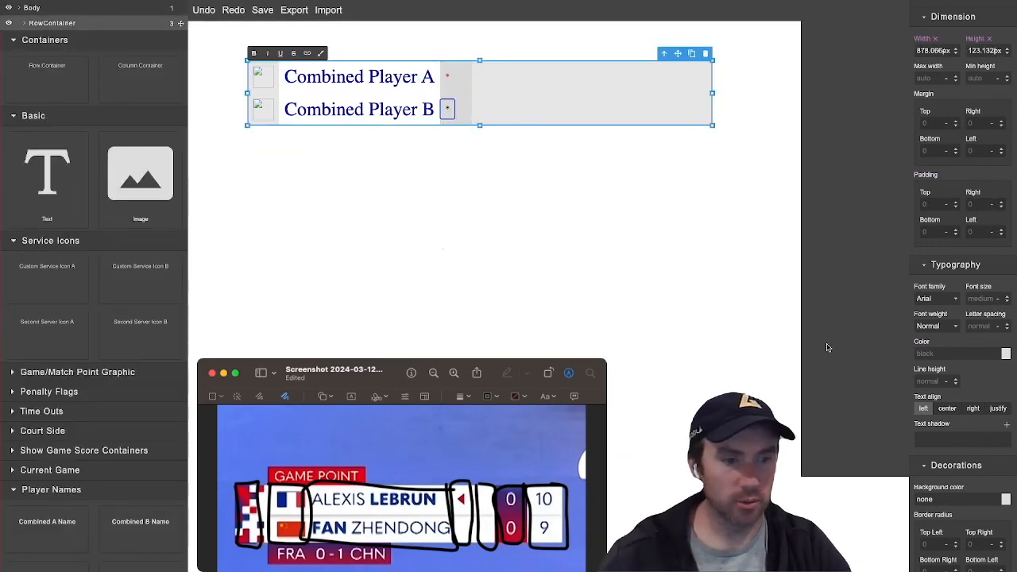
# Set the row container's font color to #ff0000 and its font weight to Bold
pyautogui.click(1007, 355)
pyautogui.moveTo(967, 391); pyautogui.dragTo(996, 379)
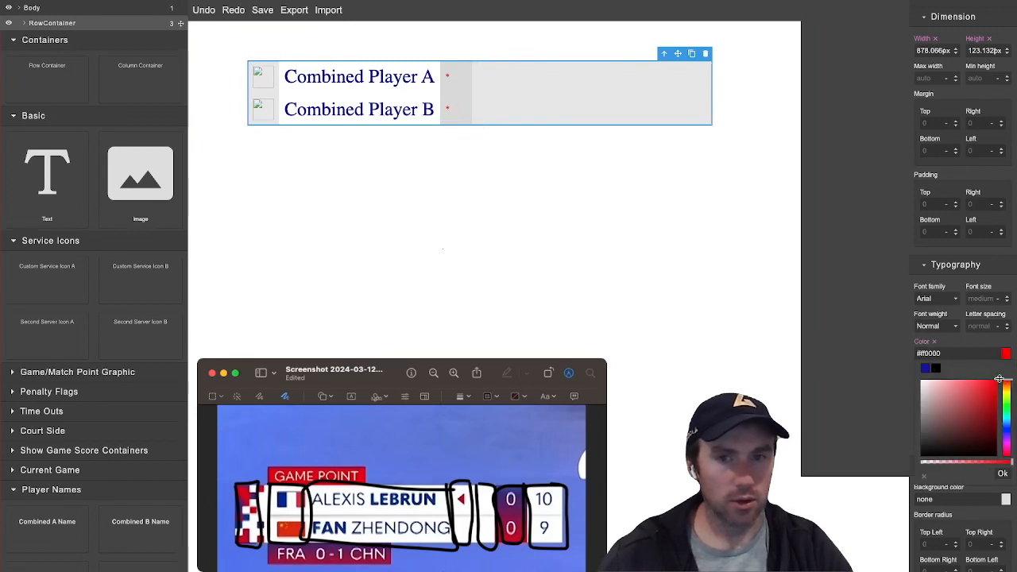
pyautogui.click(954, 343)
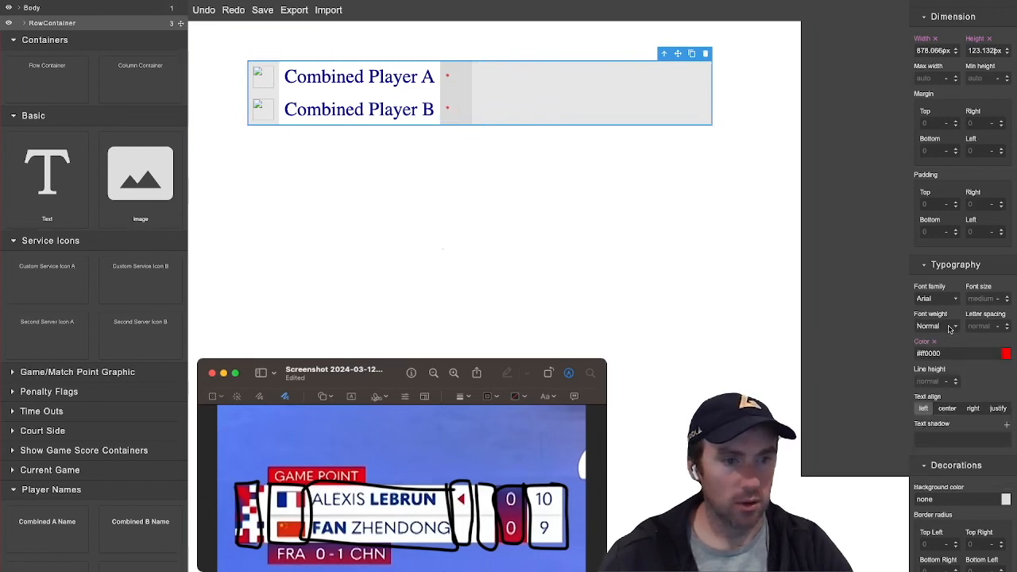
pyautogui.click(936, 362)
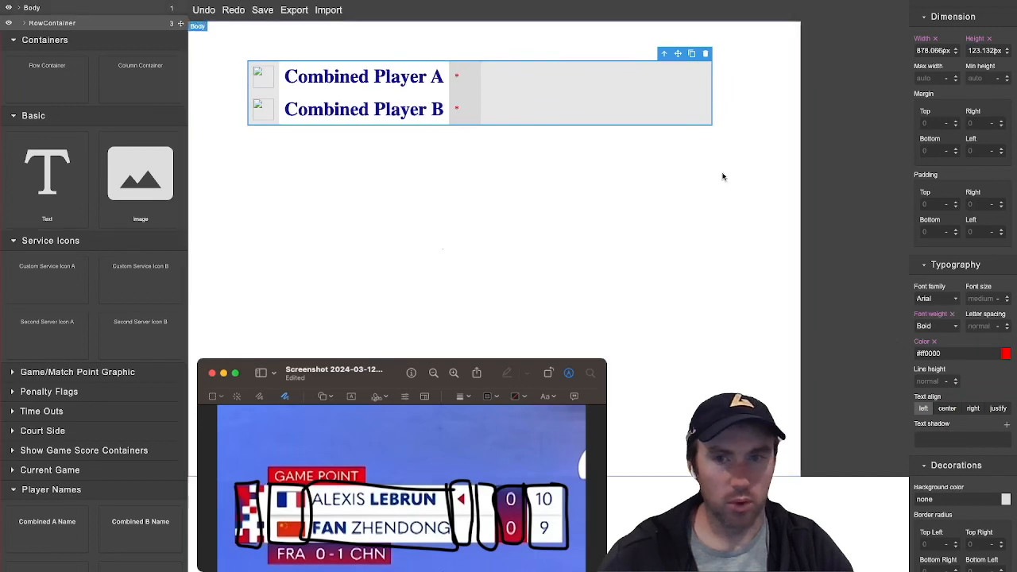
# Set the font weight of the asterisk text in Custom Service Icon A to Bold
pyautogui.click(457, 80)
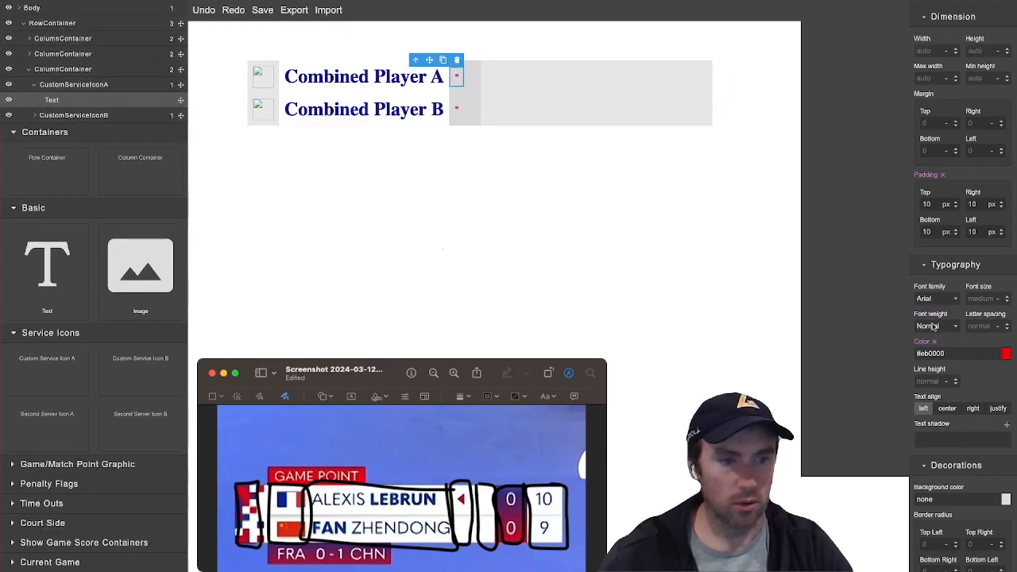
pyautogui.click(934, 325)
pyautogui.click(935, 358)
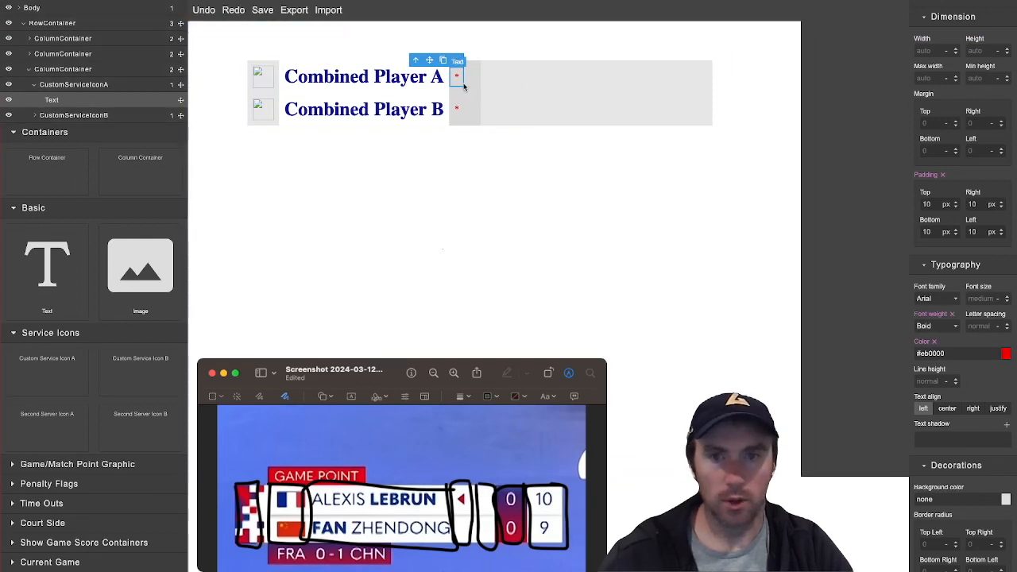
# Set the font size of the asterisk texts in both Custom Service Icon A and Custom Service Icon B to 36 px
pyautogui.click(458, 110)
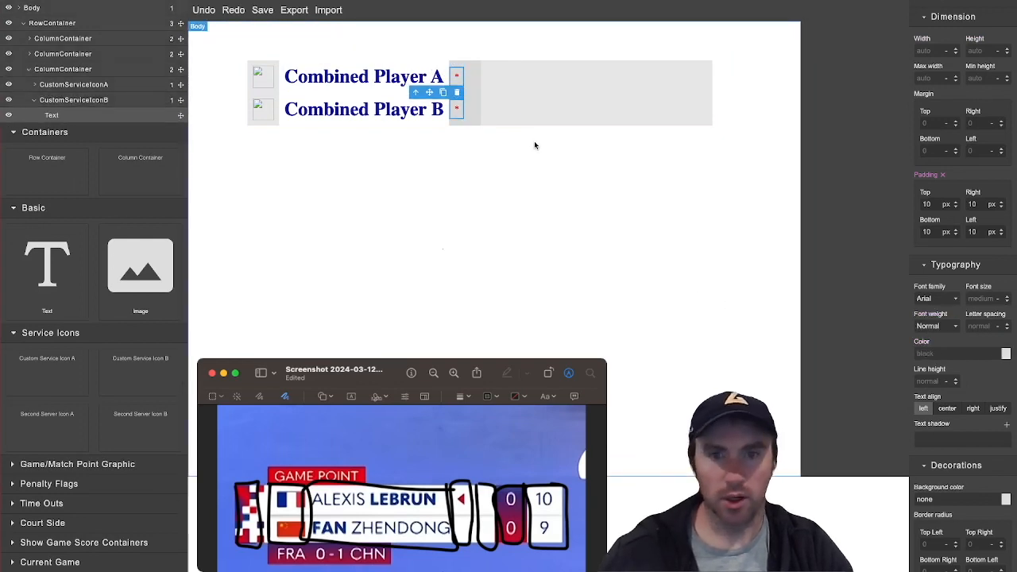
pyautogui.click(986, 297)
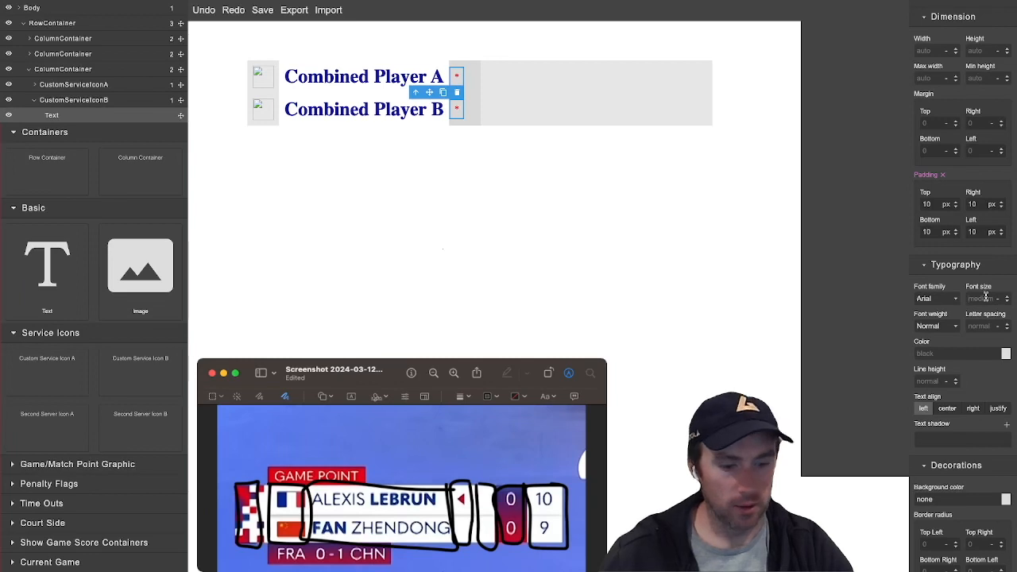
pyautogui.write('36')
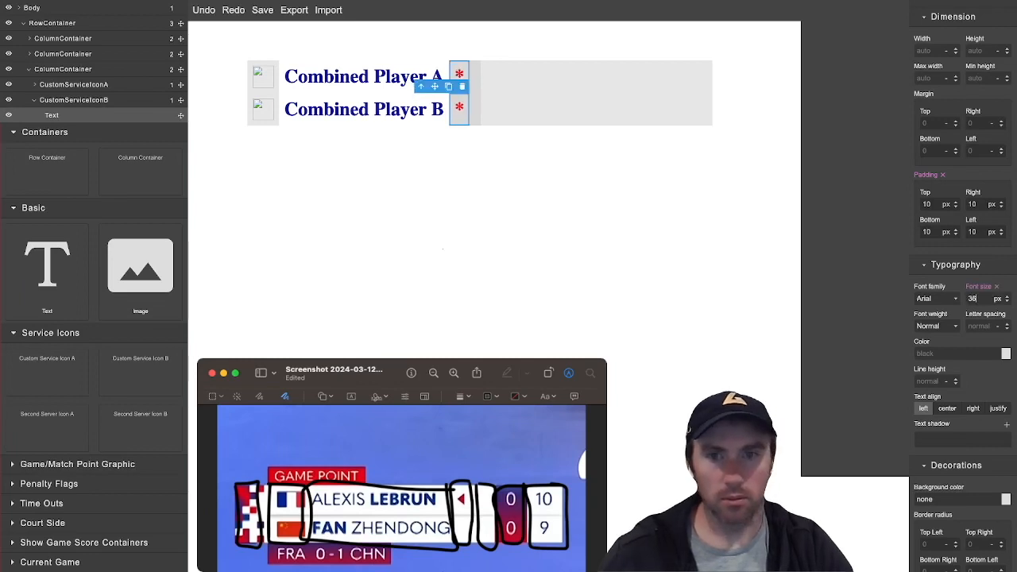
pyautogui.click(456, 125)
pyautogui.click(459, 73)
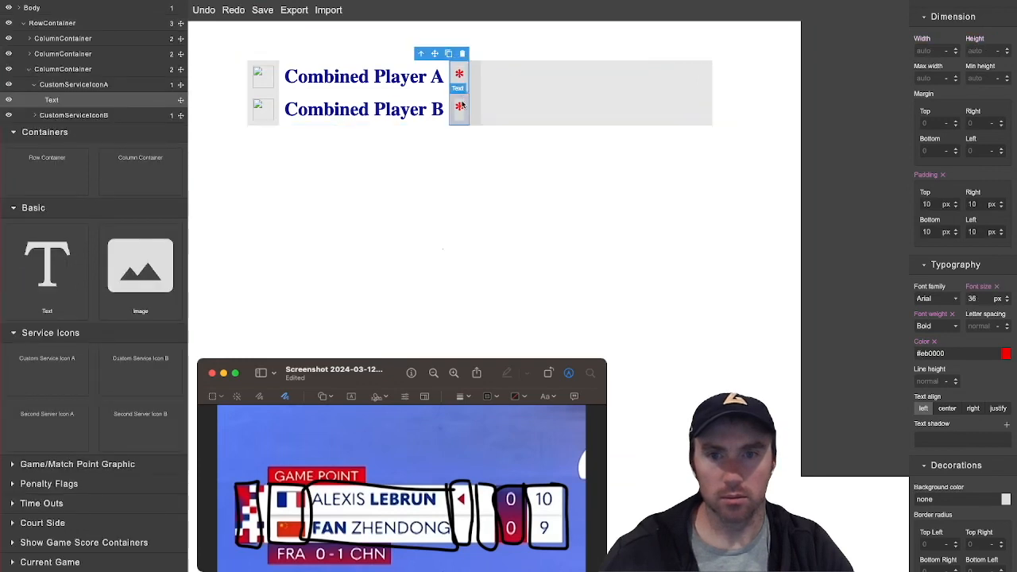
pyautogui.click(470, 105)
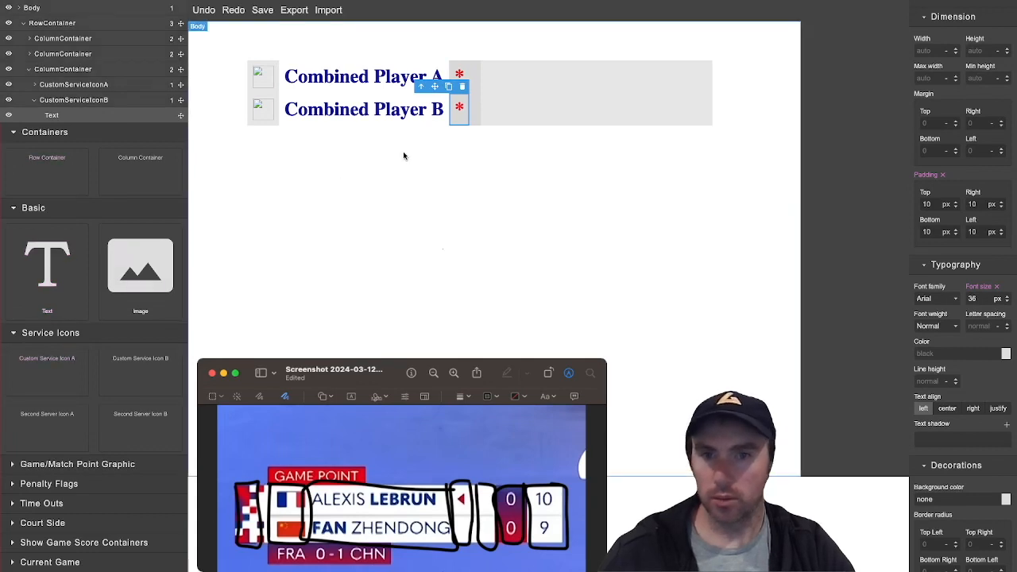
# Clear the fixed width of the service icon column container and give it a solid white #ffffff background layer
pyautogui.click(73, 71)
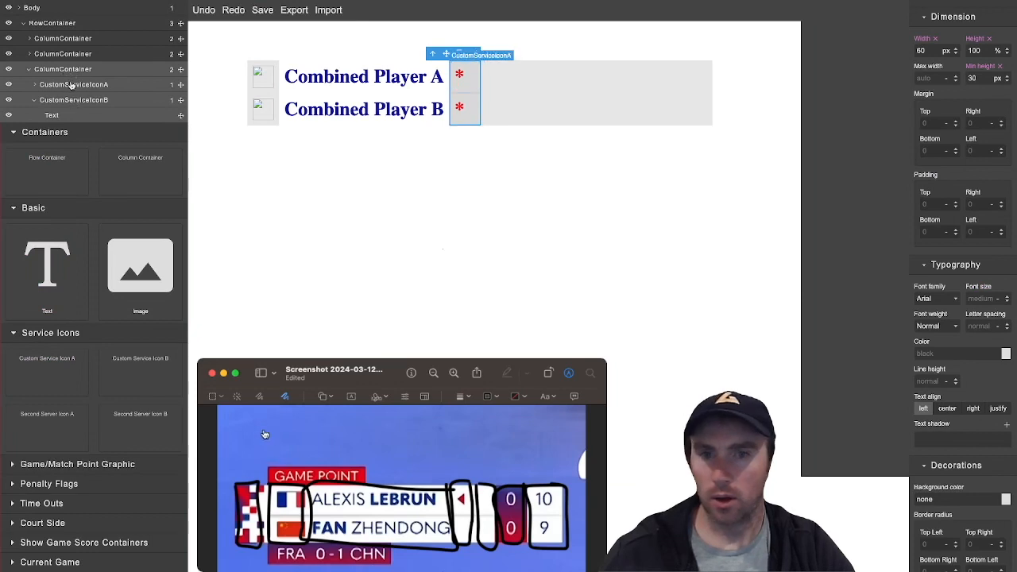
pyautogui.click(935, 39)
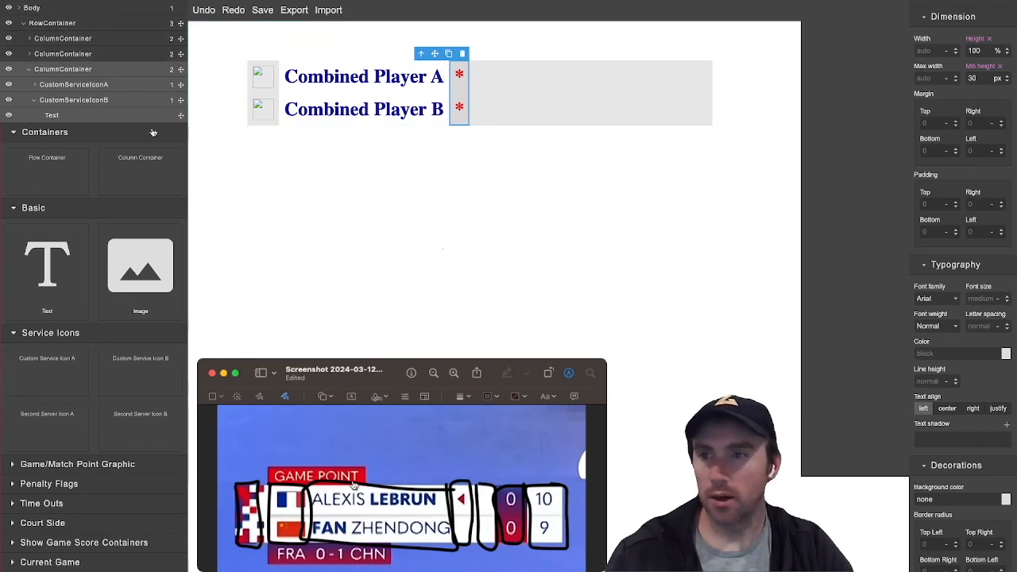
pyautogui.scroll(-5, 975, 385)
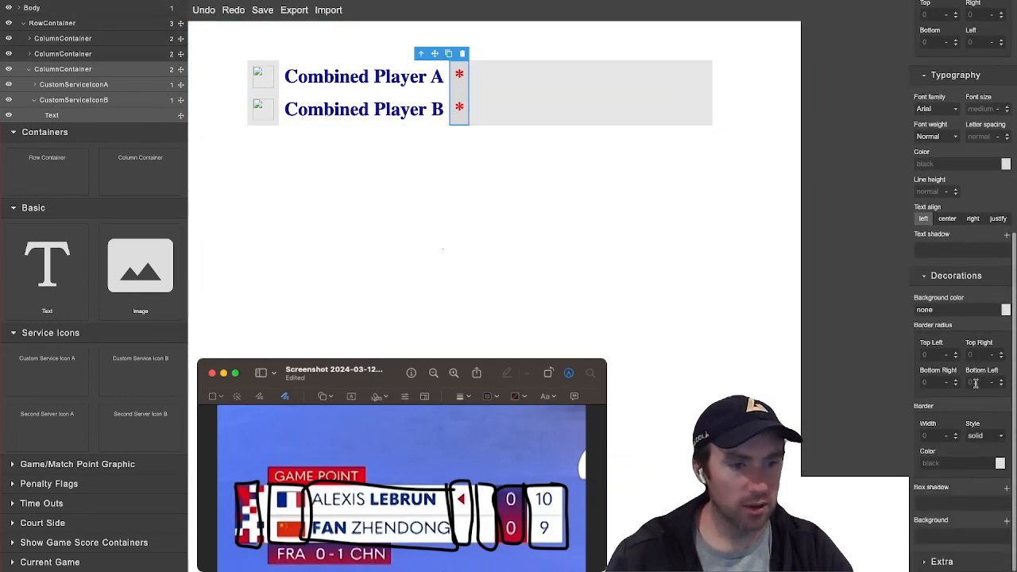
pyautogui.click(1006, 520)
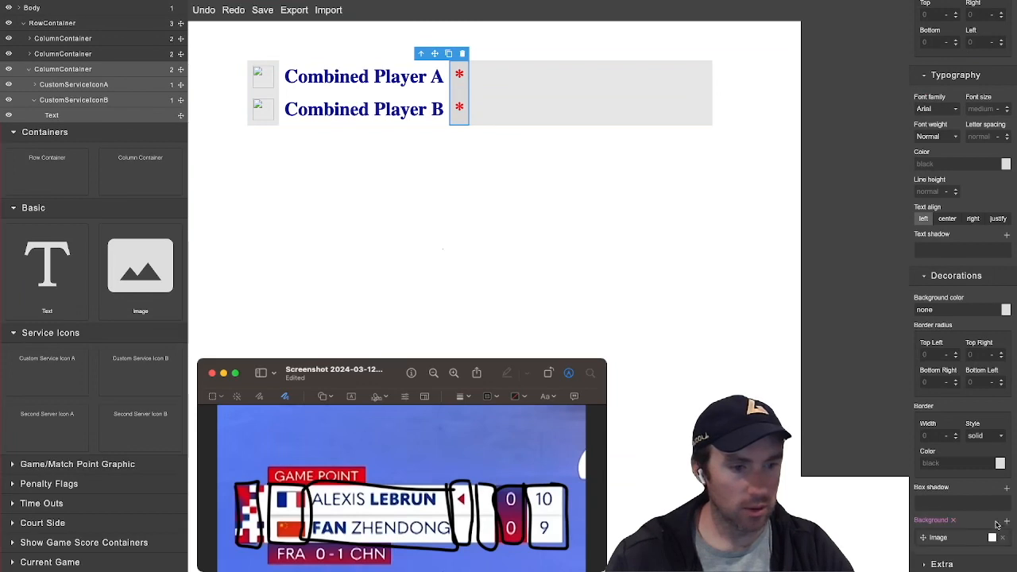
pyautogui.click(973, 535)
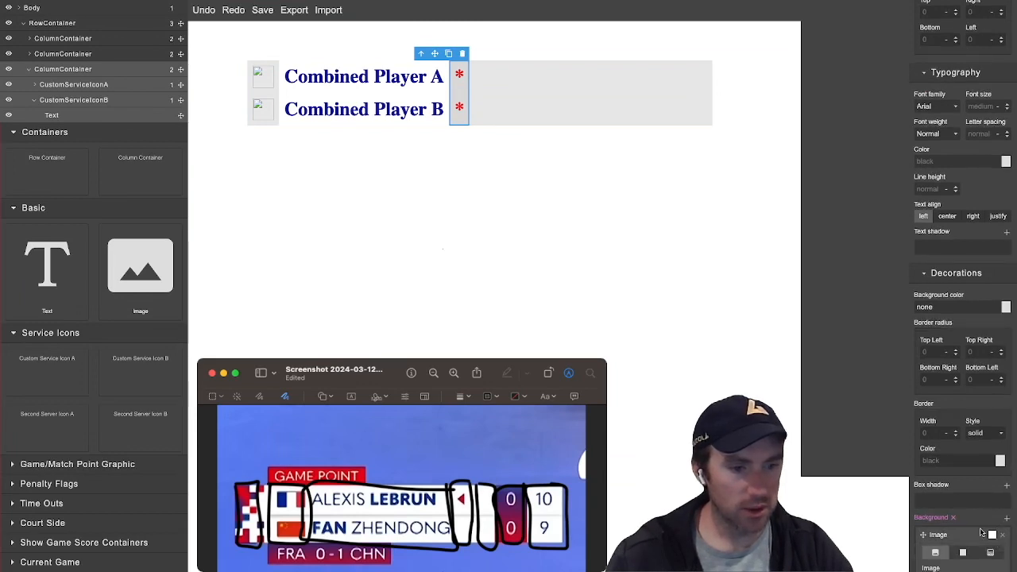
pyautogui.scroll(-1, 966, 517)
pyautogui.click(962, 439)
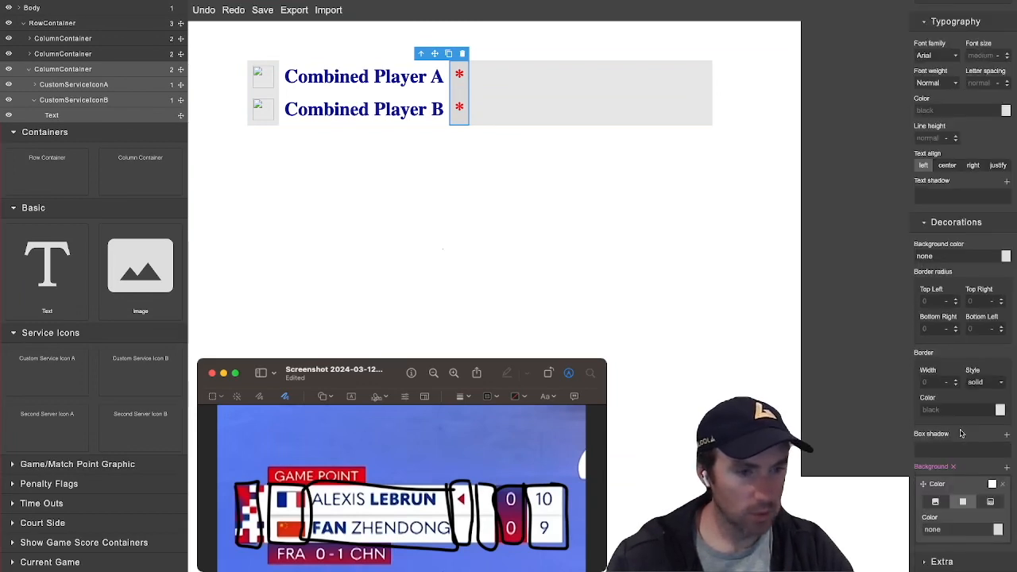
pyautogui.click(997, 530)
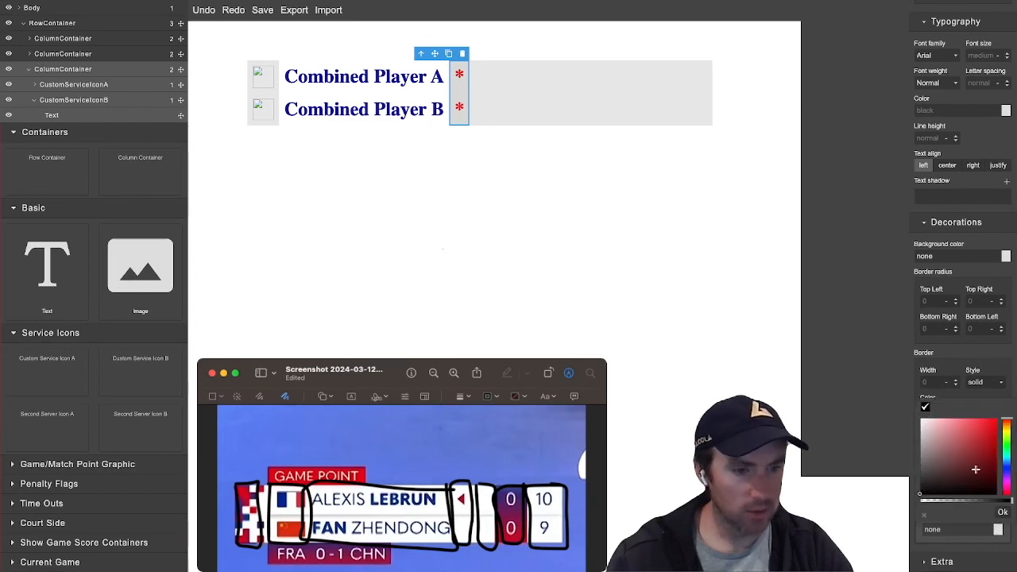
pyautogui.click(1002, 513)
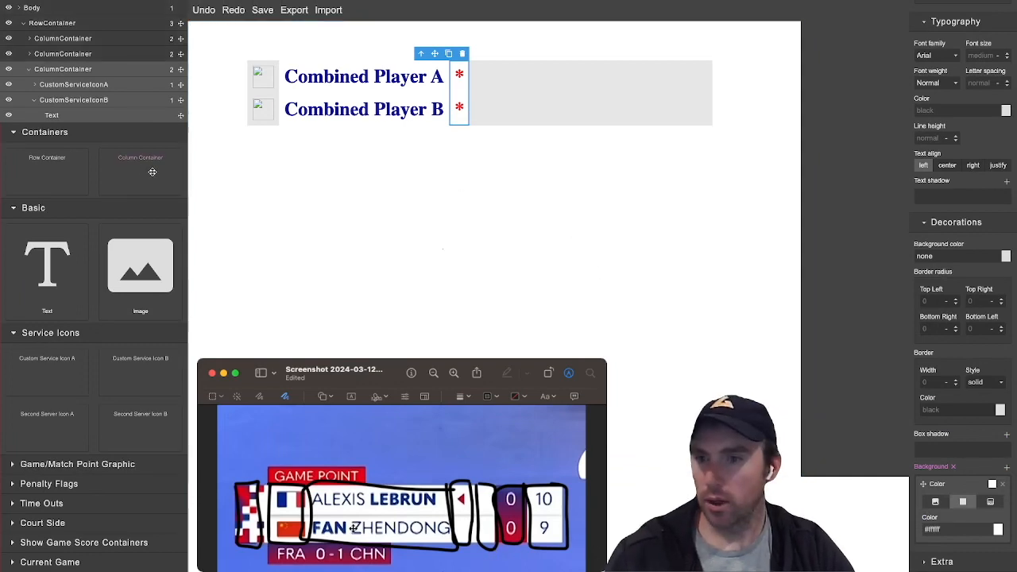
# Add a column container after the service icon column and place Time Out A and Time Out B inside it
pyautogui.moveTo(141, 168); pyautogui.dragTo(509, 98)
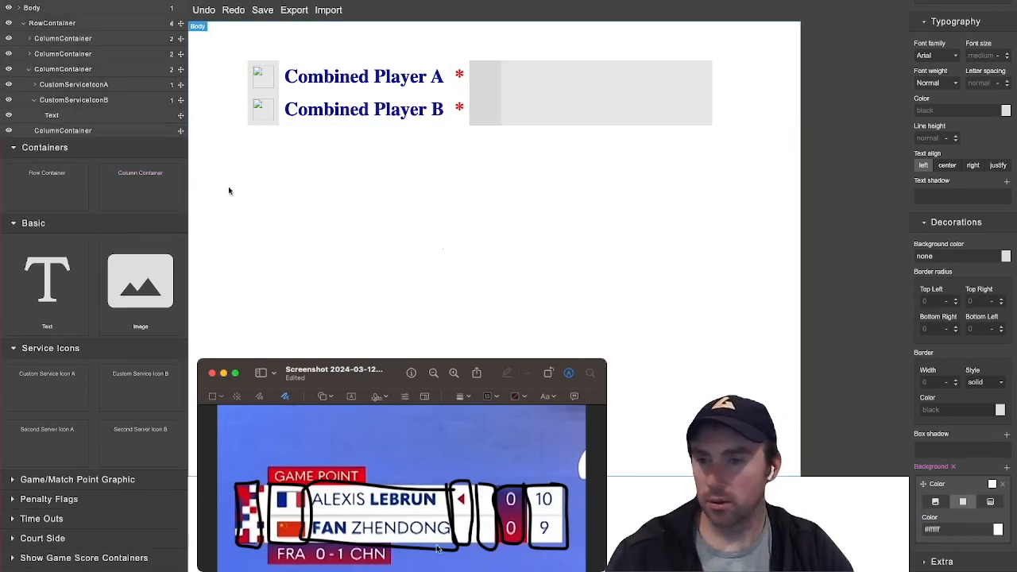
pyautogui.scroll(-1, 127, 320)
pyautogui.scroll(-5, 127, 321)
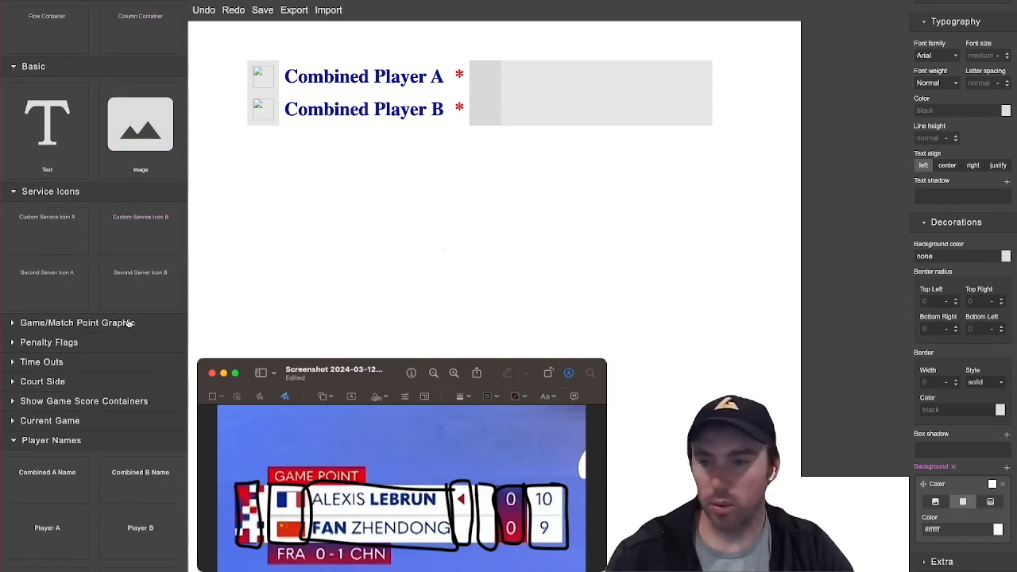
pyautogui.click(35, 363)
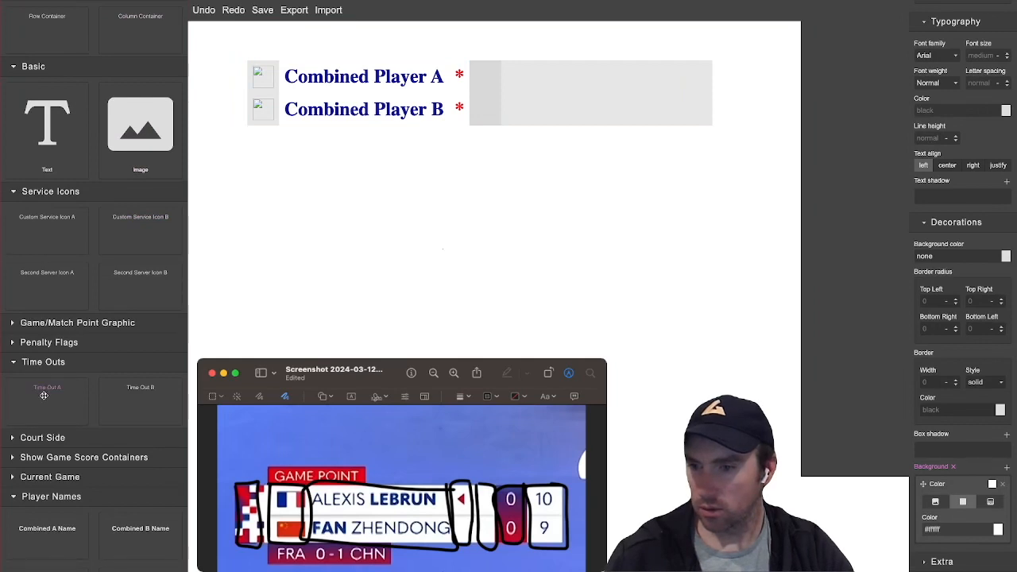
pyautogui.moveTo(44, 395); pyautogui.dragTo(488, 80)
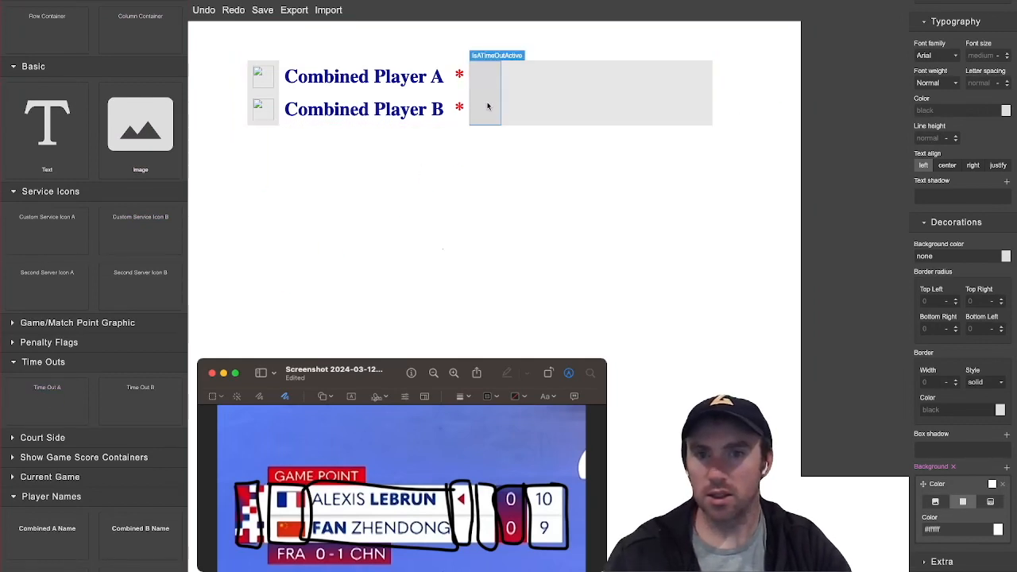
pyautogui.moveTo(141, 393); pyautogui.dragTo(486, 127)
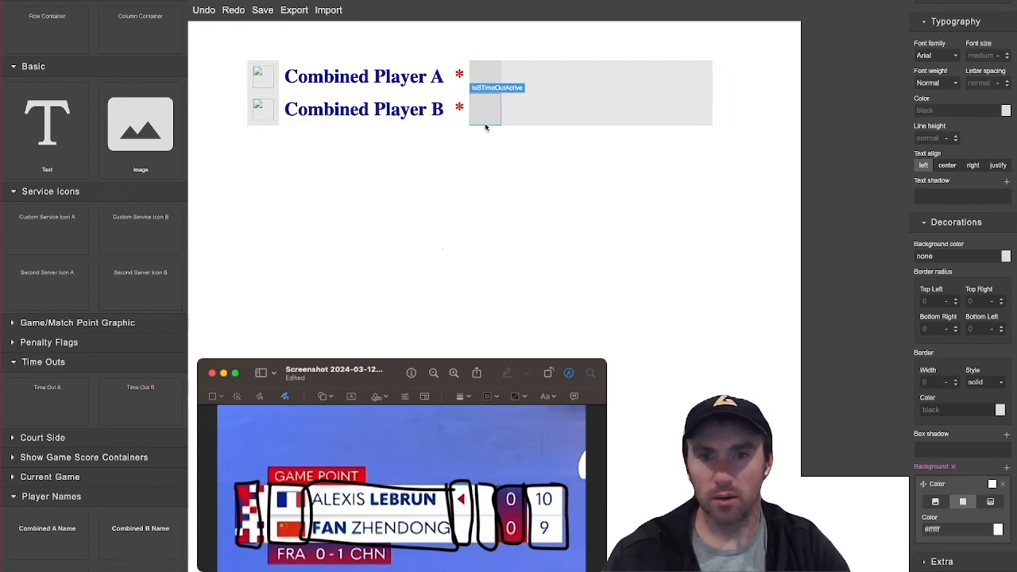
# Add a Text element inside each of Time Out A and Time Out B and replace both placeholder texts with "*"
pyautogui.click(486, 73)
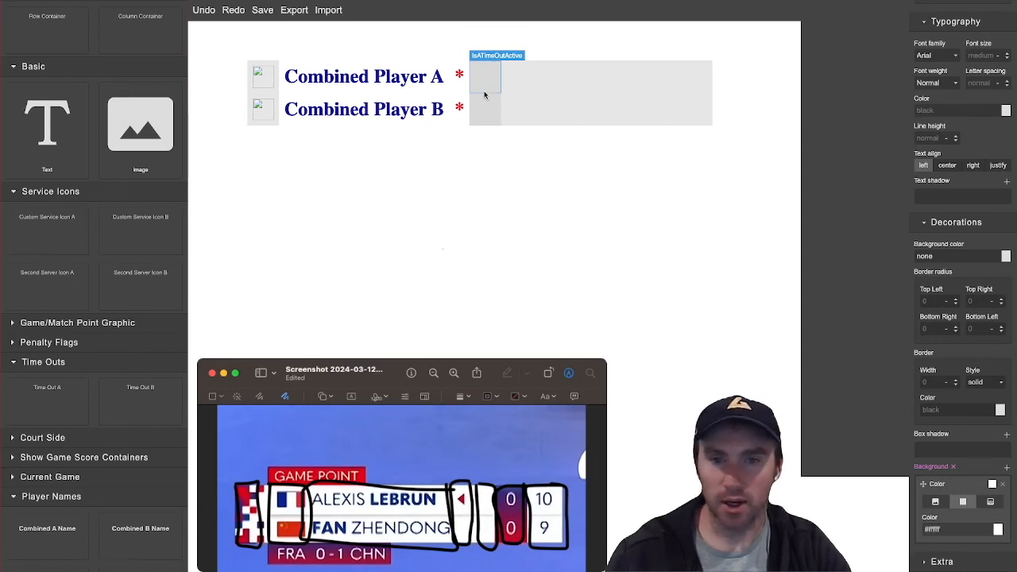
pyautogui.click(483, 77)
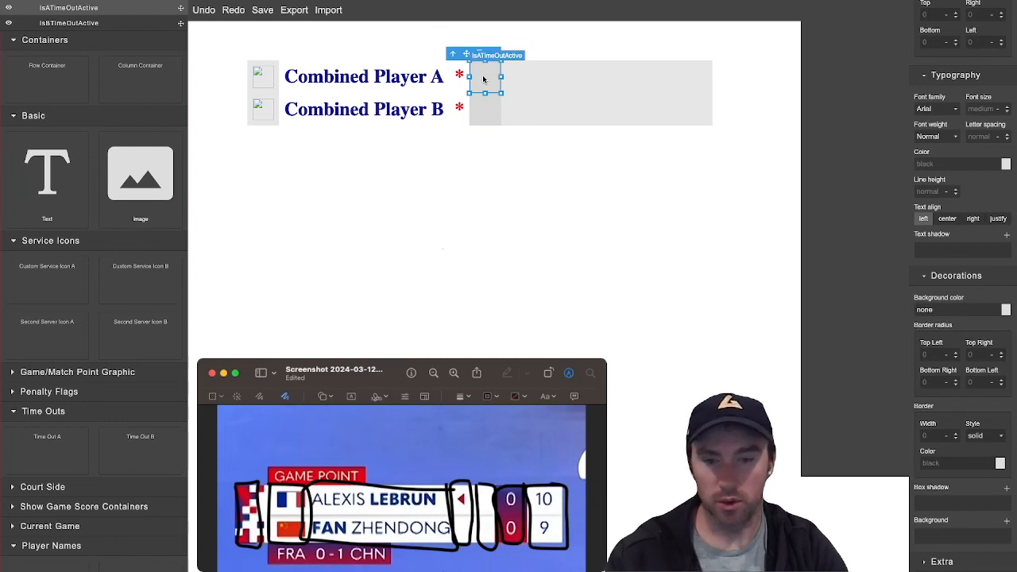
pyautogui.moveTo(47, 173); pyautogui.dragTo(492, 77)
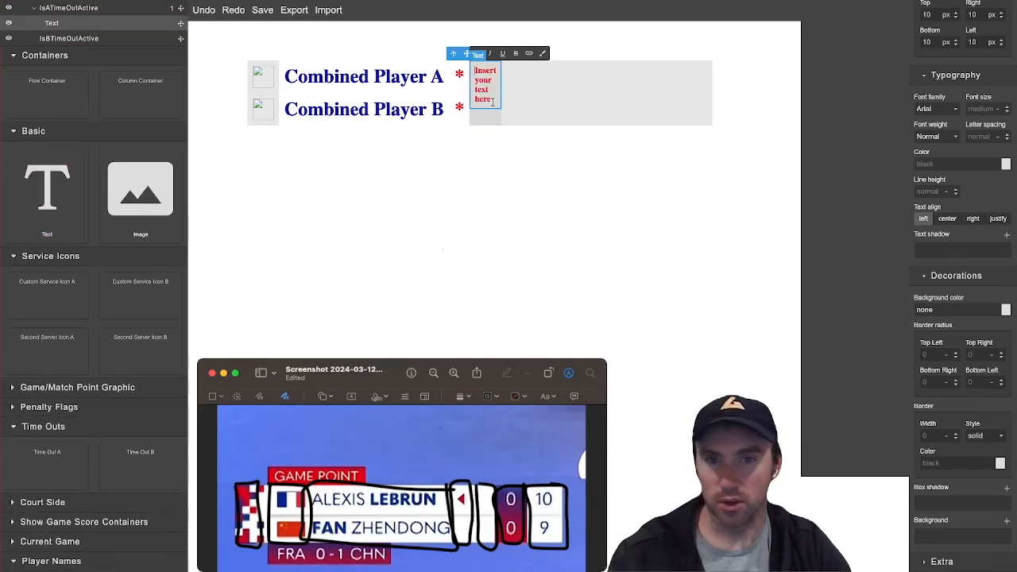
pyautogui.press('BackSpace')
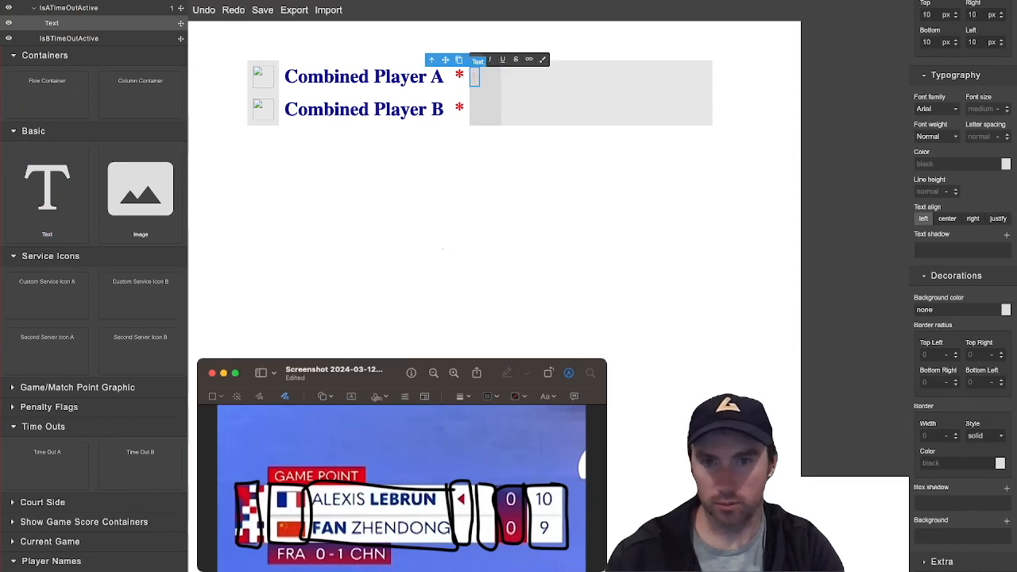
pyautogui.write('*')
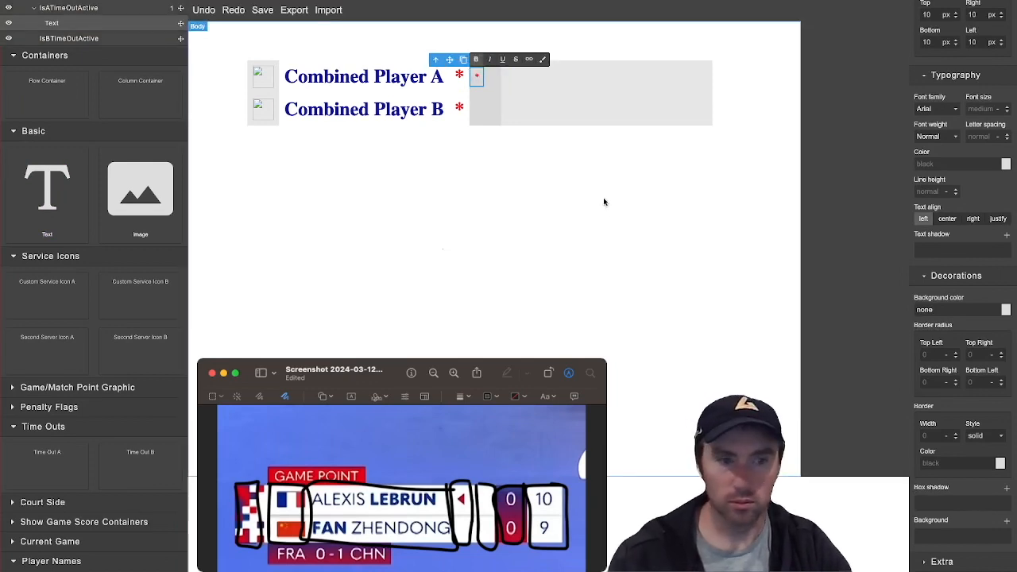
pyautogui.moveTo(47, 189); pyautogui.dragTo(462, 83)
pyautogui.write('*')
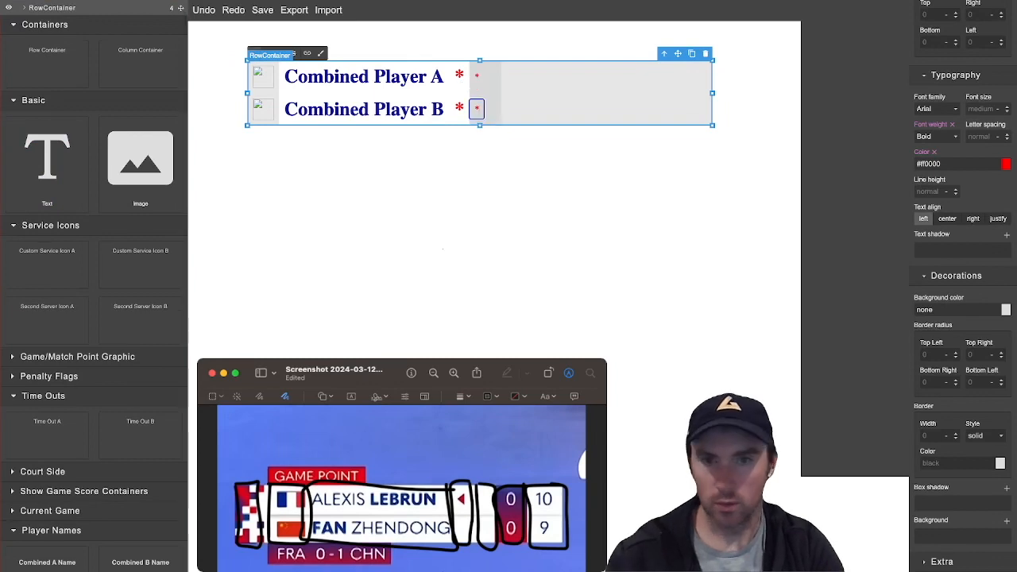
# Set both time-out asterisk texts to the dark blue font color #0d119a and a font size of 36 px
pyautogui.click(476, 76)
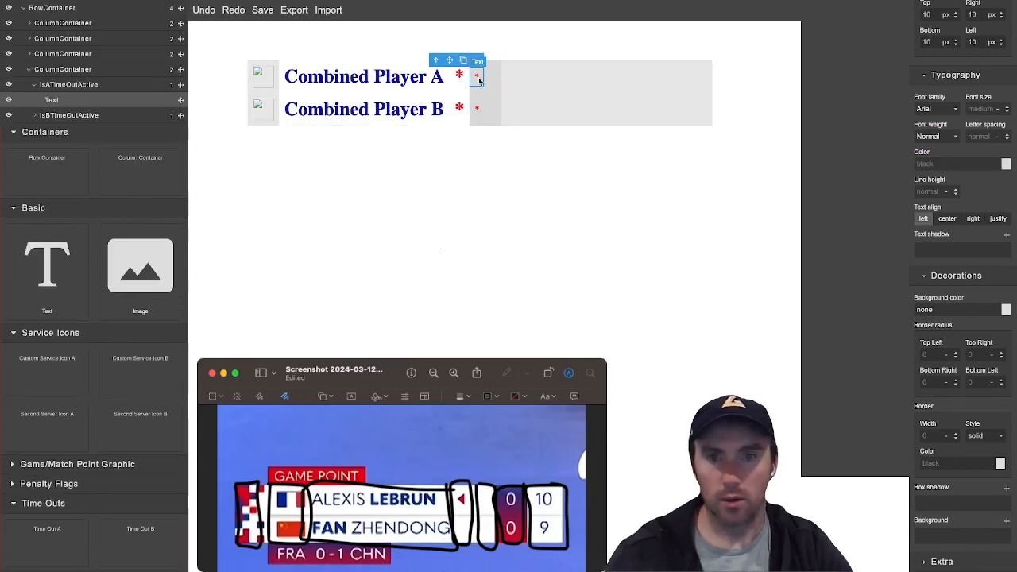
pyautogui.click(477, 109)
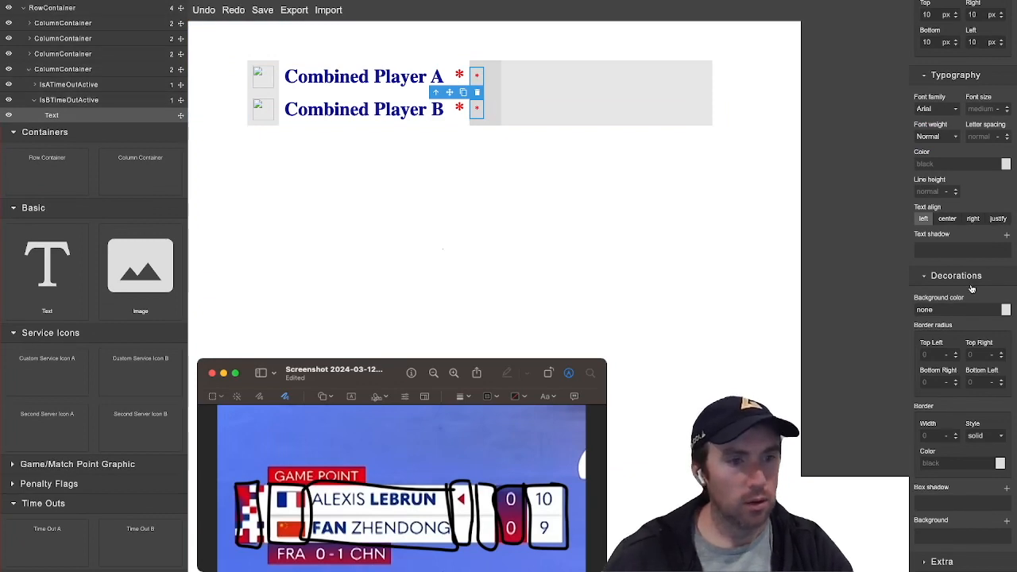
pyautogui.scroll(3, 973, 289)
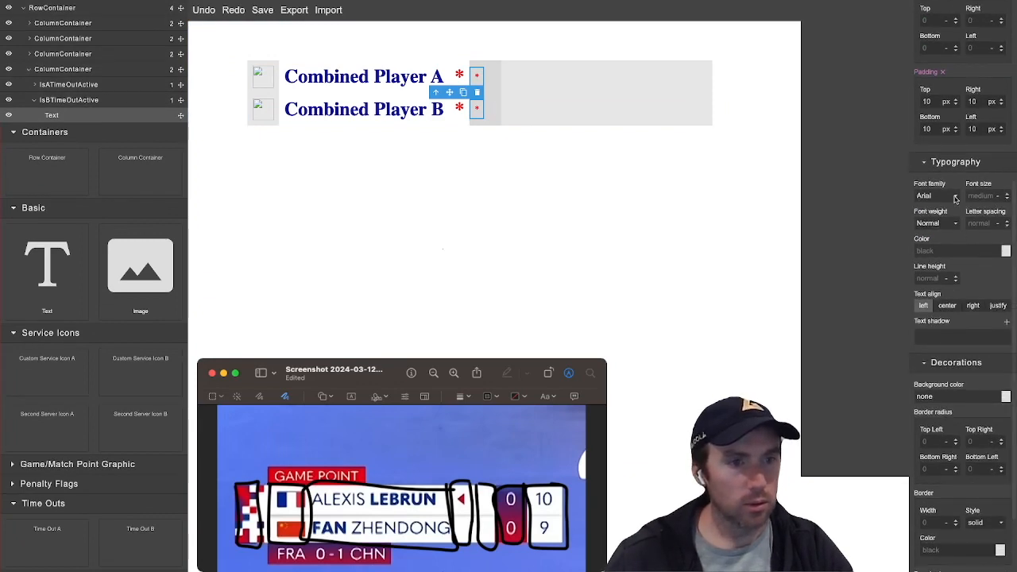
pyautogui.click(1005, 251)
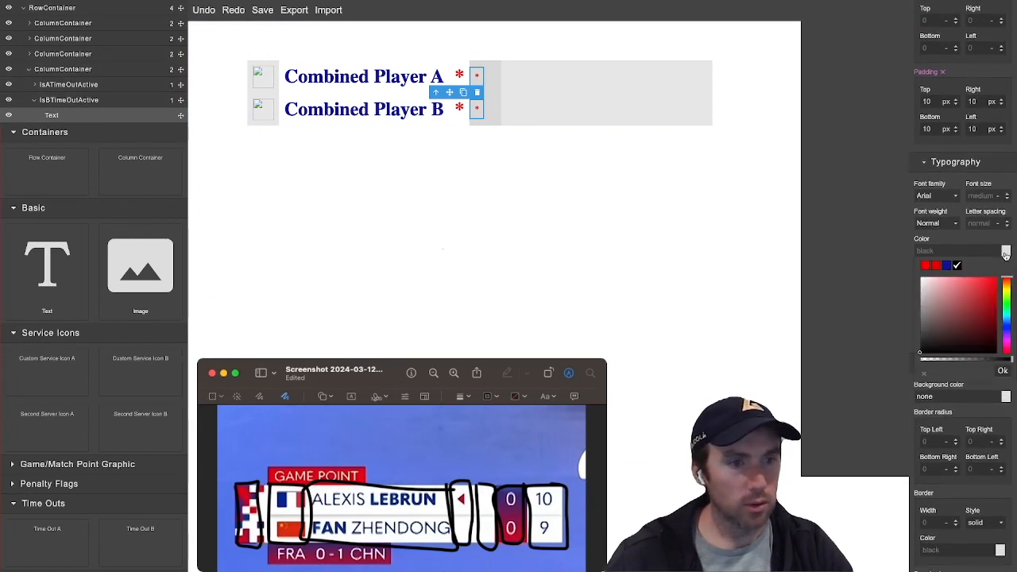
pyautogui.click(946, 265)
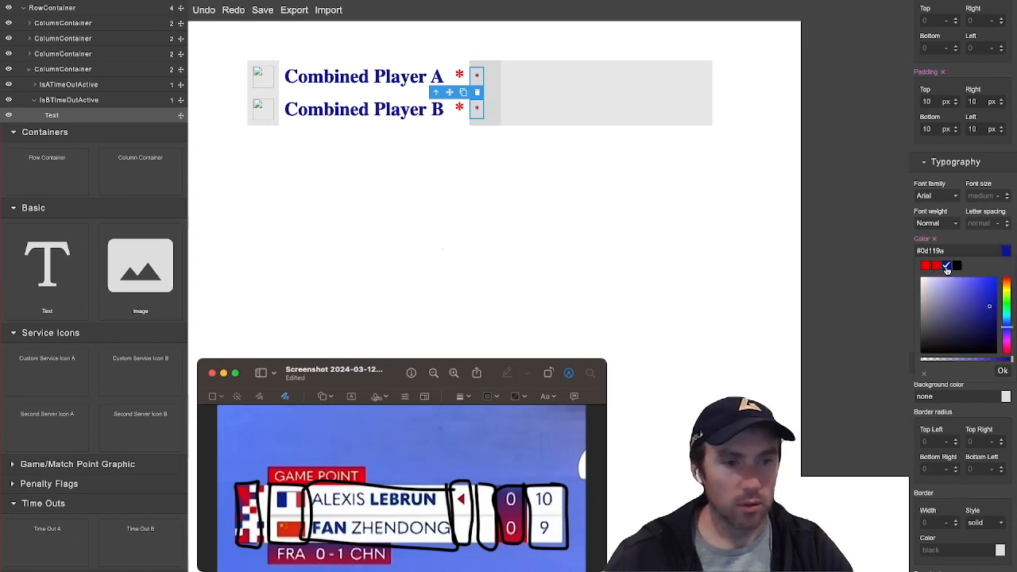
pyautogui.click(979, 194)
pyautogui.write('36')
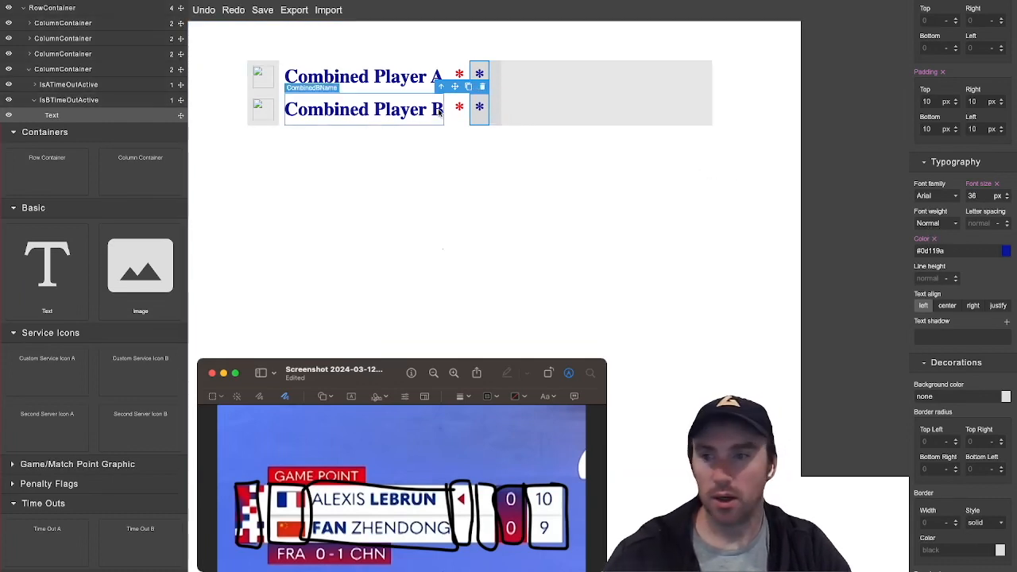
# Give the time-out column container a solid white #ffffff background layer and clear its fixed width
pyautogui.click(64, 69)
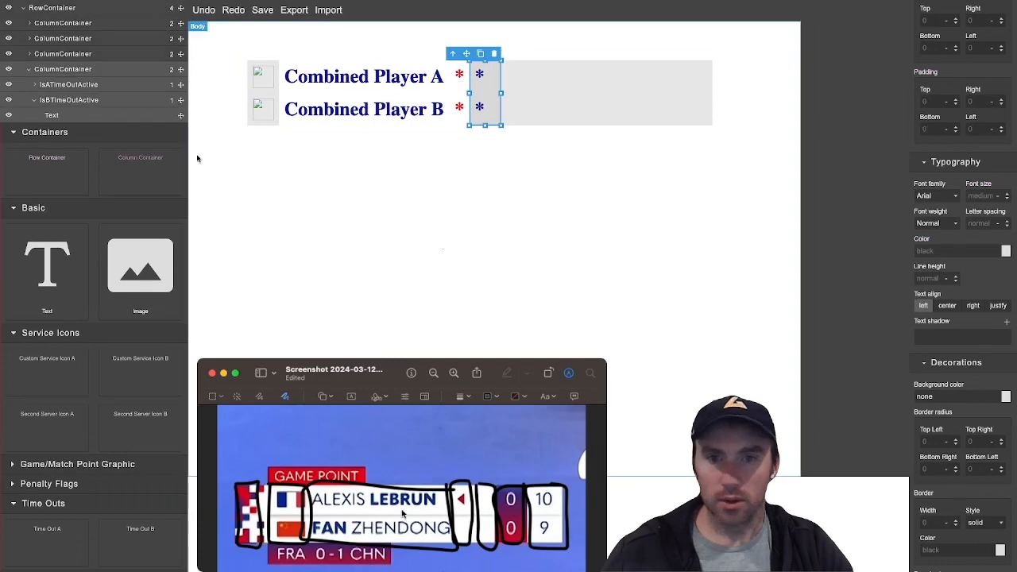
pyautogui.scroll(-2, 984, 549)
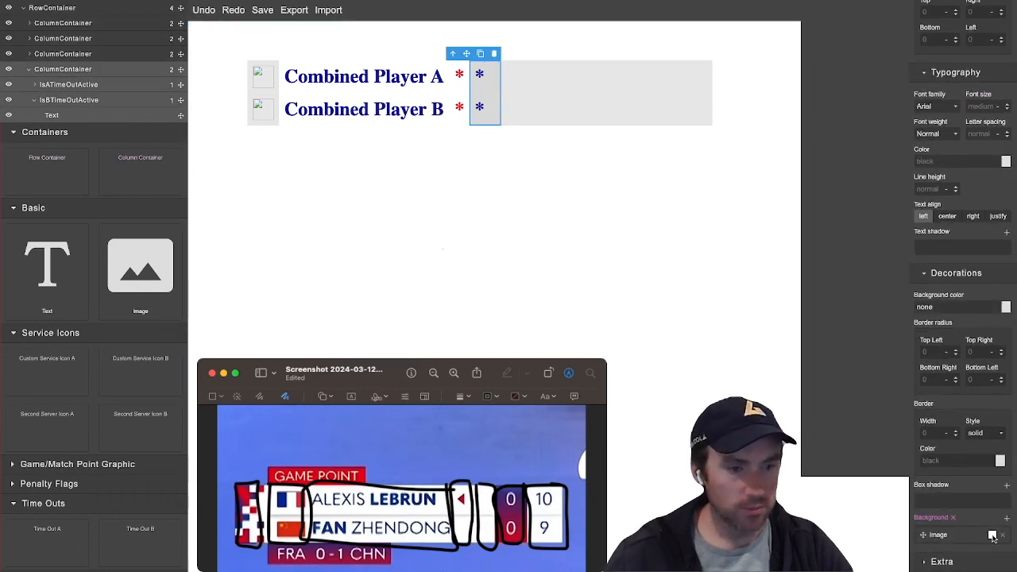
pyautogui.click(978, 538)
pyautogui.scroll(-3, 975, 493)
pyautogui.click(962, 440)
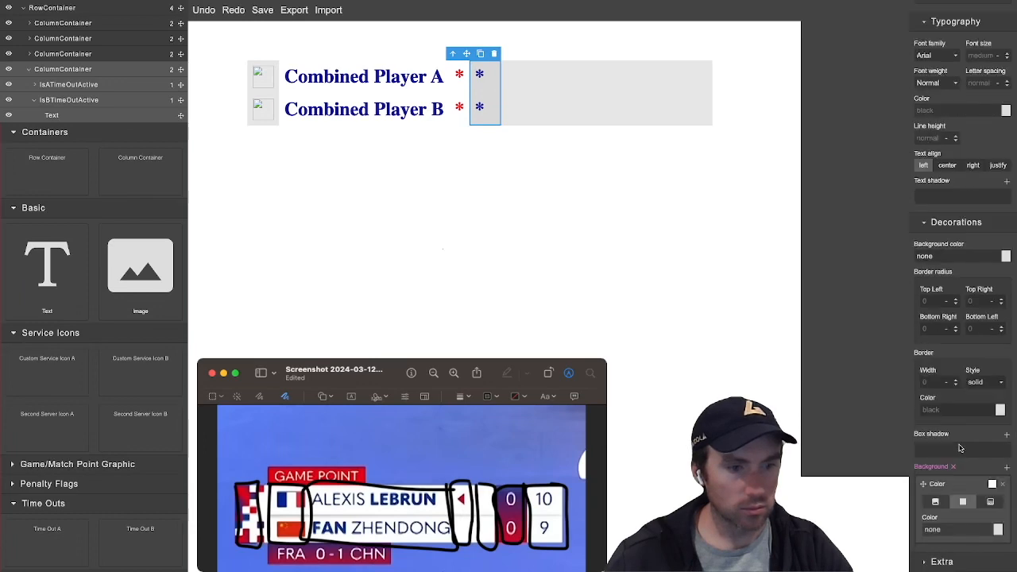
pyautogui.click(998, 529)
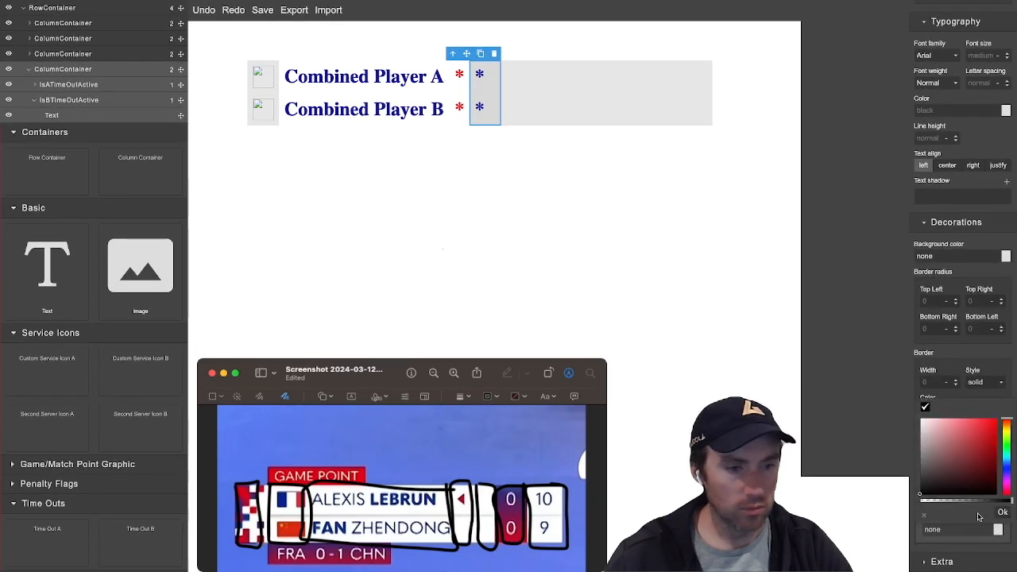
pyautogui.click(952, 434)
pyautogui.moveTo(952, 434); pyautogui.dragTo(910, 421)
pyautogui.click(1003, 513)
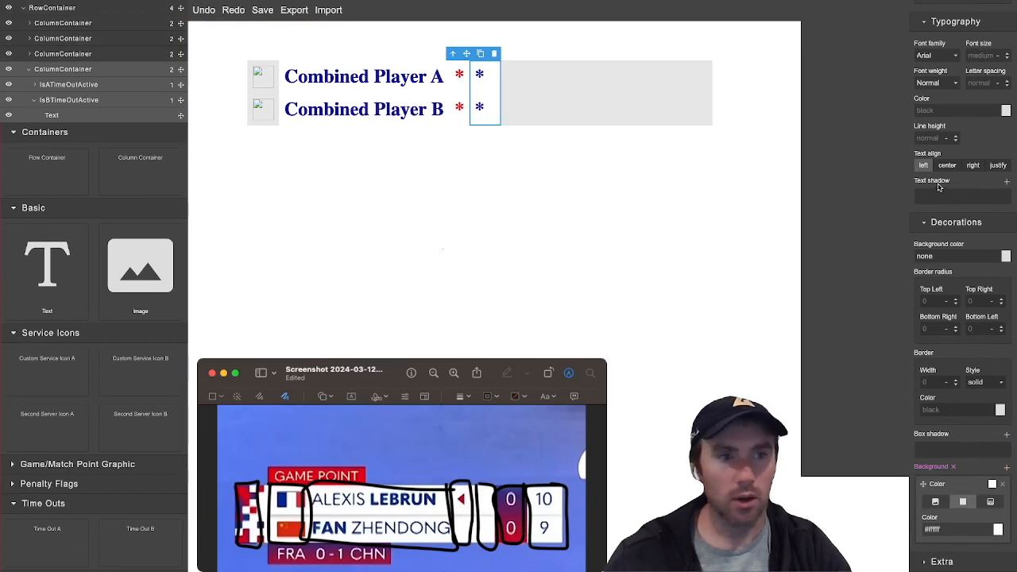
pyautogui.scroll(5, 934, 220)
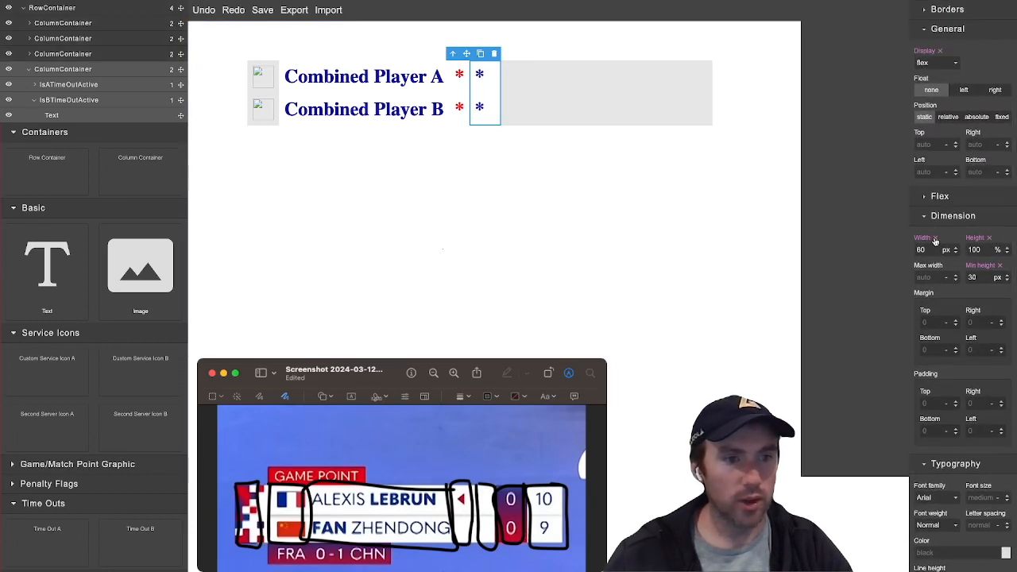
pyautogui.click(936, 240)
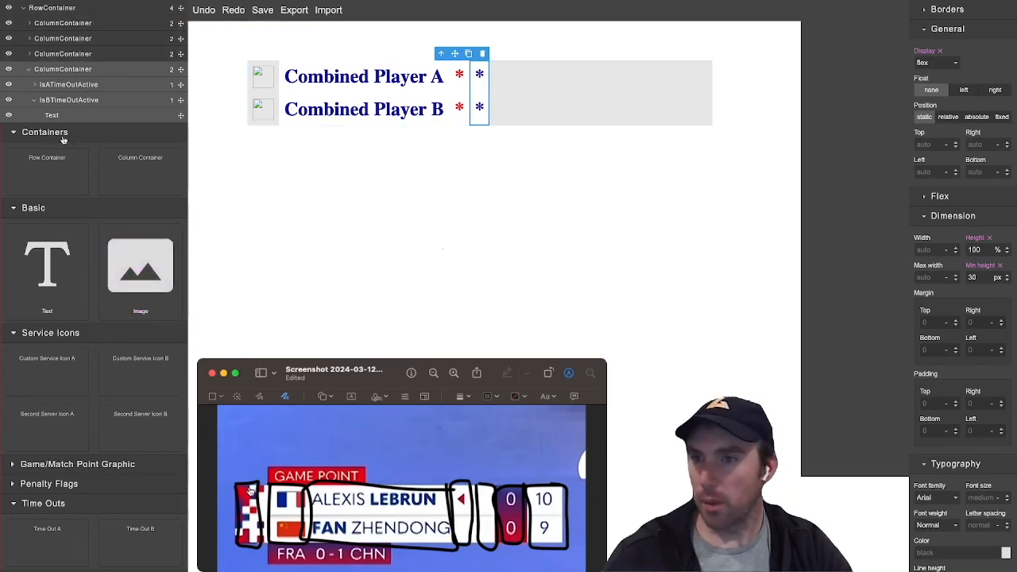
# Add a column container after the time-out column and place A Match Score and B Match Score inside it
pyautogui.moveTo(124, 174); pyautogui.dragTo(524, 97)
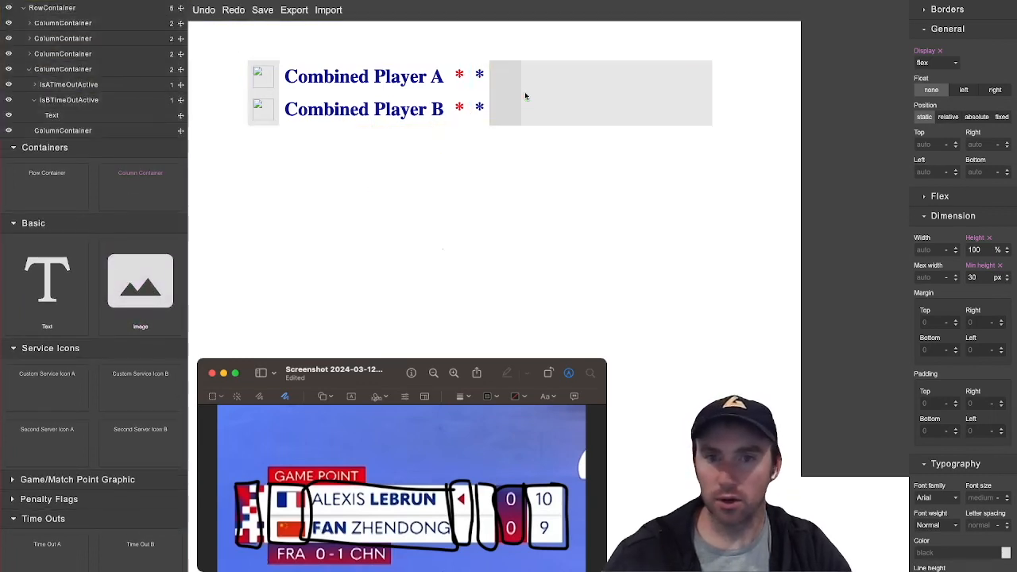
pyautogui.scroll(-3, 73, 302)
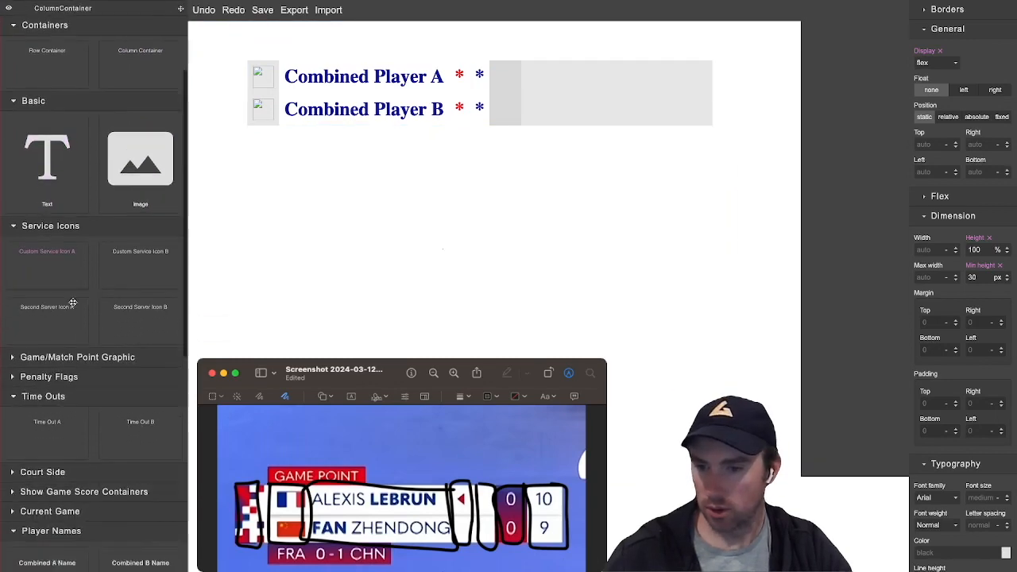
pyautogui.scroll(-4, 72, 303)
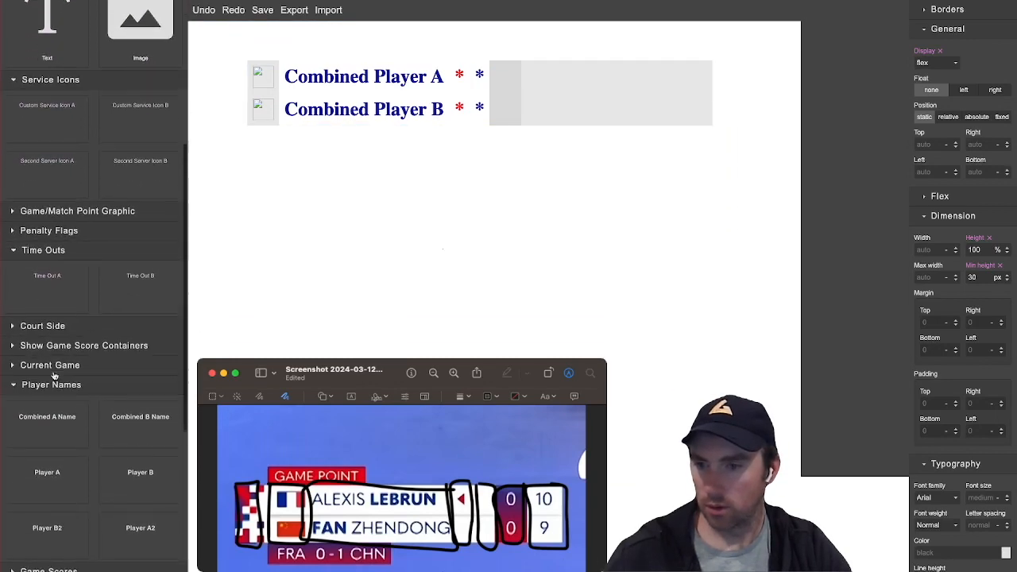
pyautogui.scroll(-5, 53, 377)
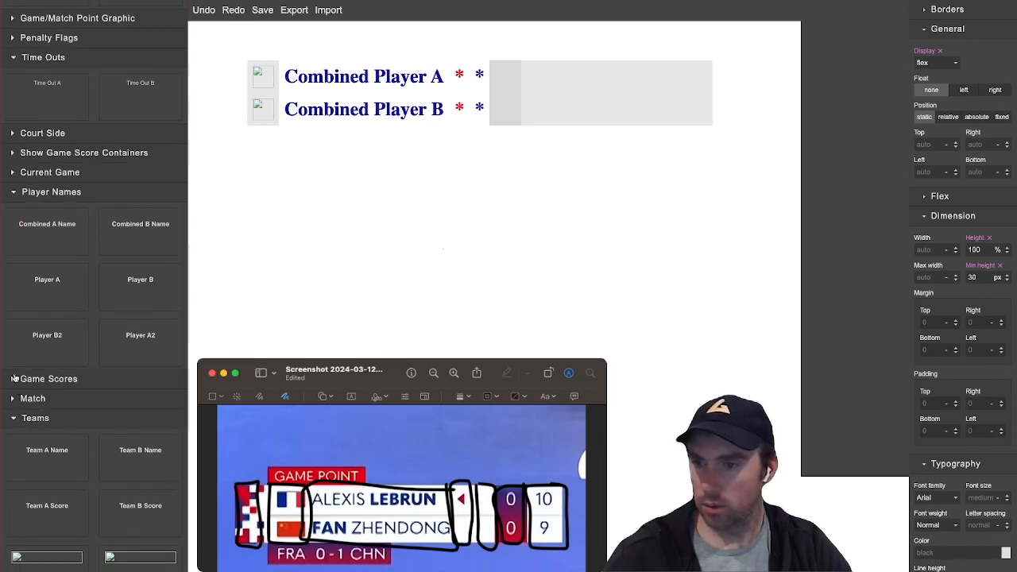
pyautogui.click(13, 399)
pyautogui.click(14, 398)
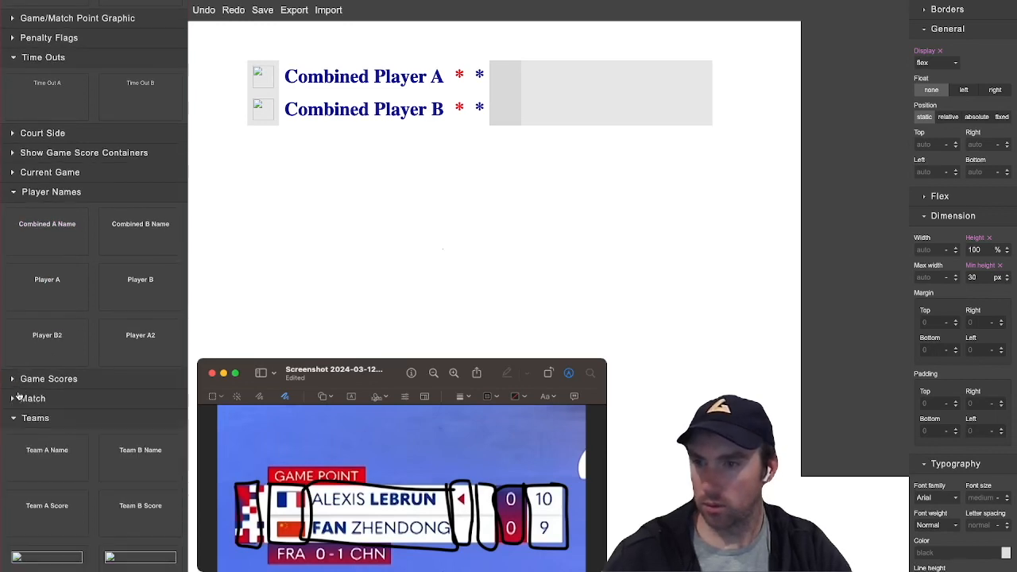
pyautogui.scroll(5, 82, 326)
pyautogui.scroll(6, 85, 321)
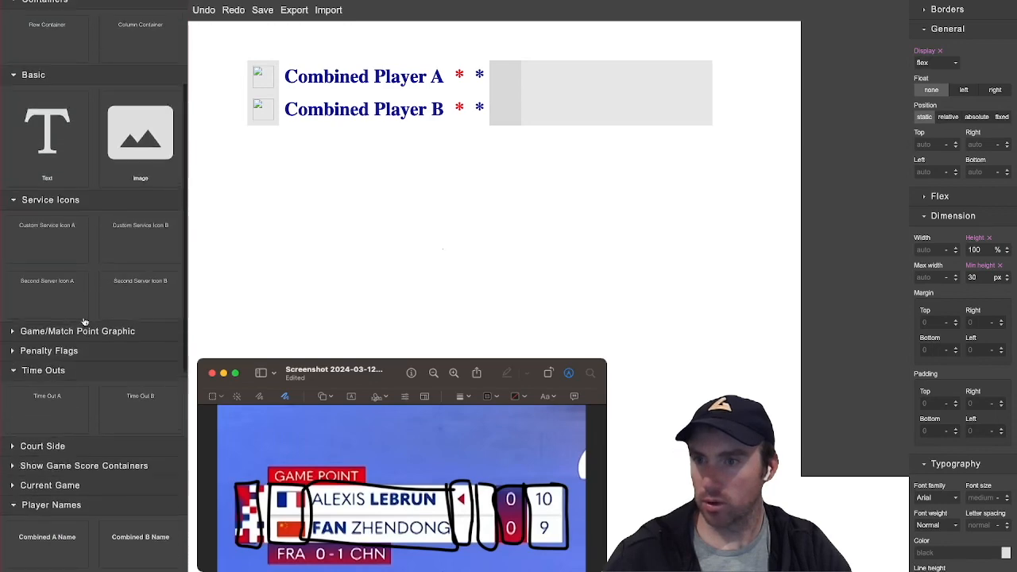
pyautogui.scroll(-5, 83, 318)
pyautogui.scroll(-1, 84, 319)
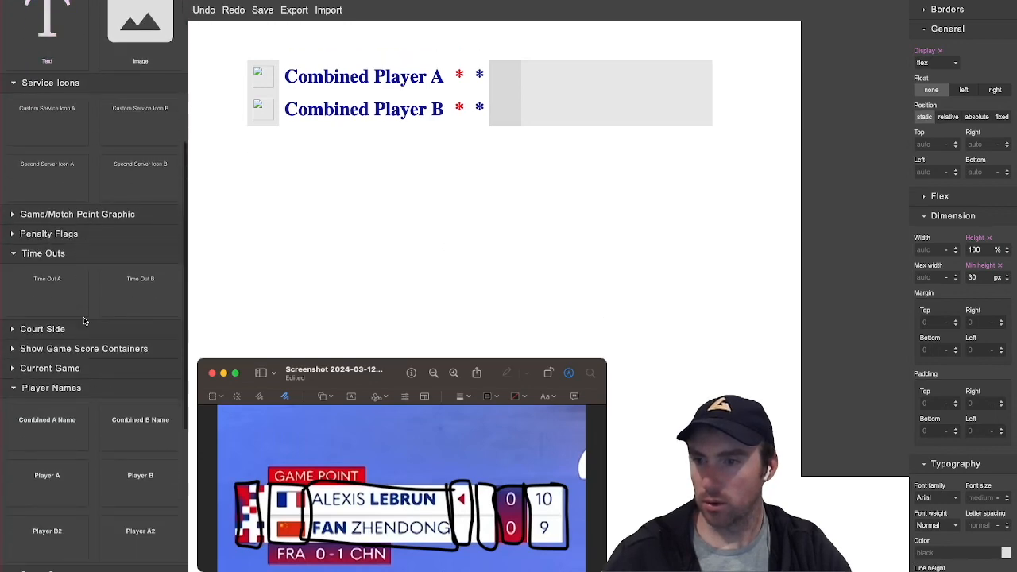
pyautogui.scroll(-1, 81, 330)
pyautogui.click(14, 318)
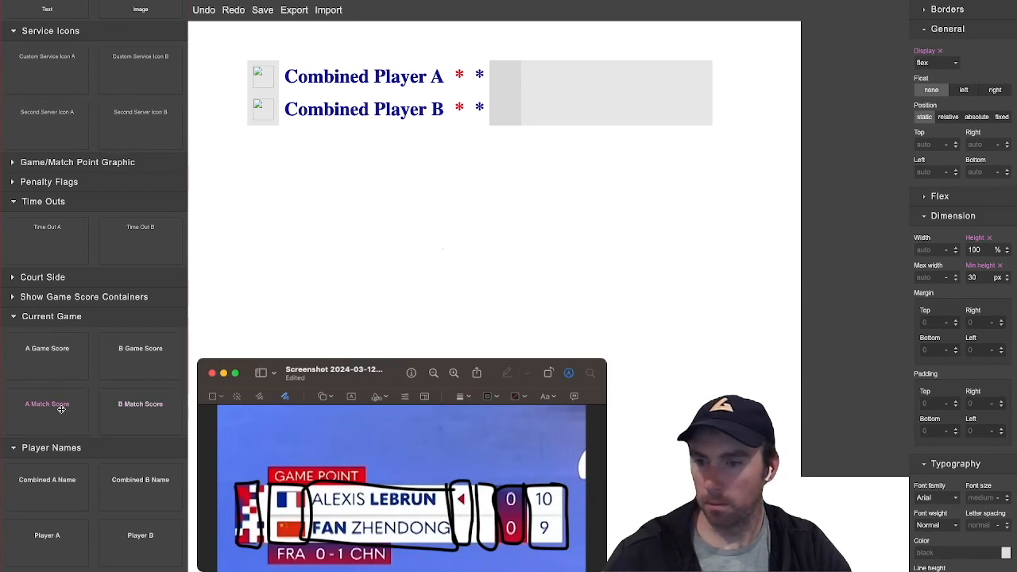
pyautogui.moveTo(51, 409); pyautogui.dragTo(511, 73)
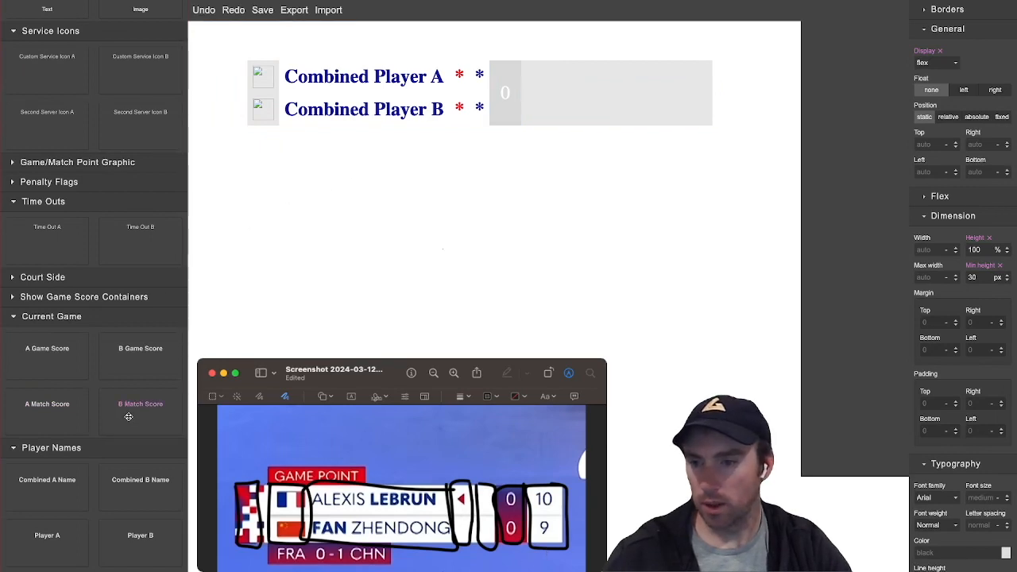
pyautogui.moveTo(128, 417); pyautogui.dragTo(506, 125)
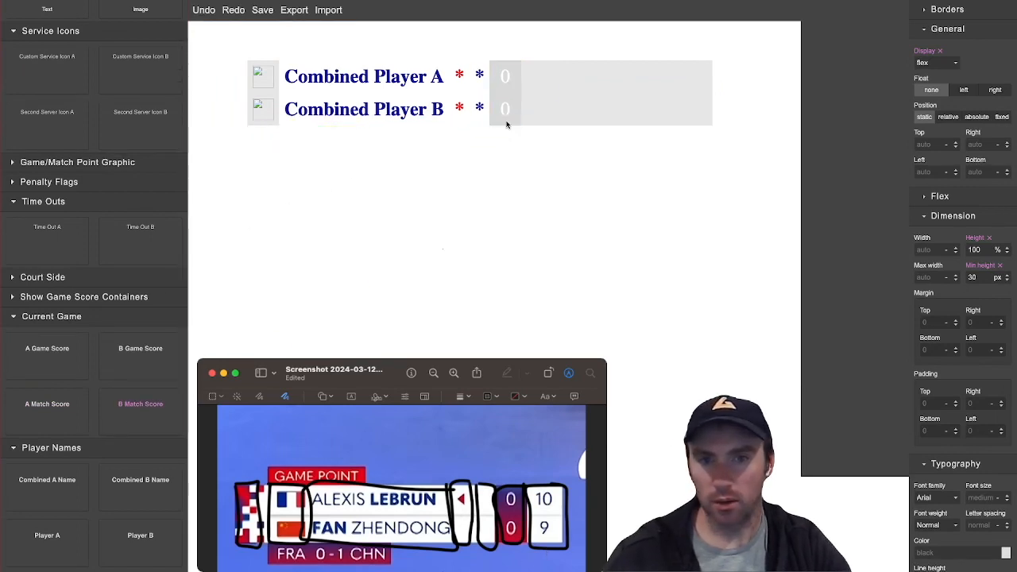
pyautogui.click(499, 85)
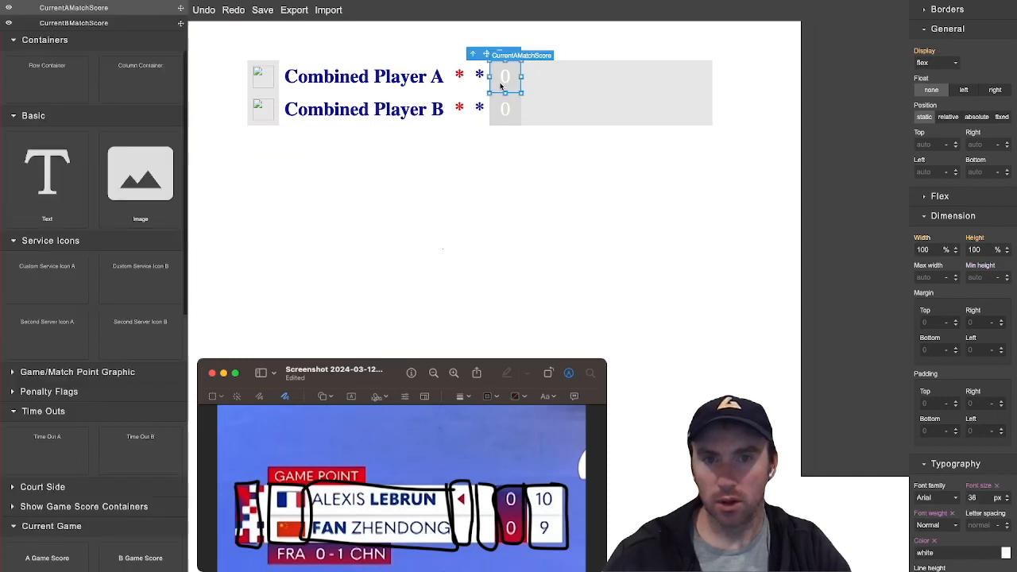
pyautogui.click(506, 118)
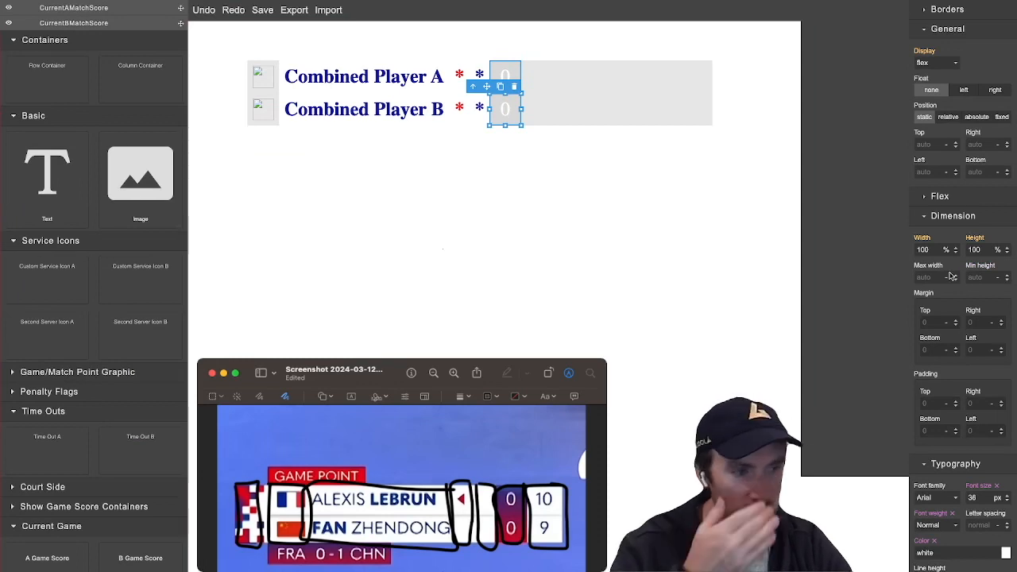
pyautogui.scroll(-5, 945, 353)
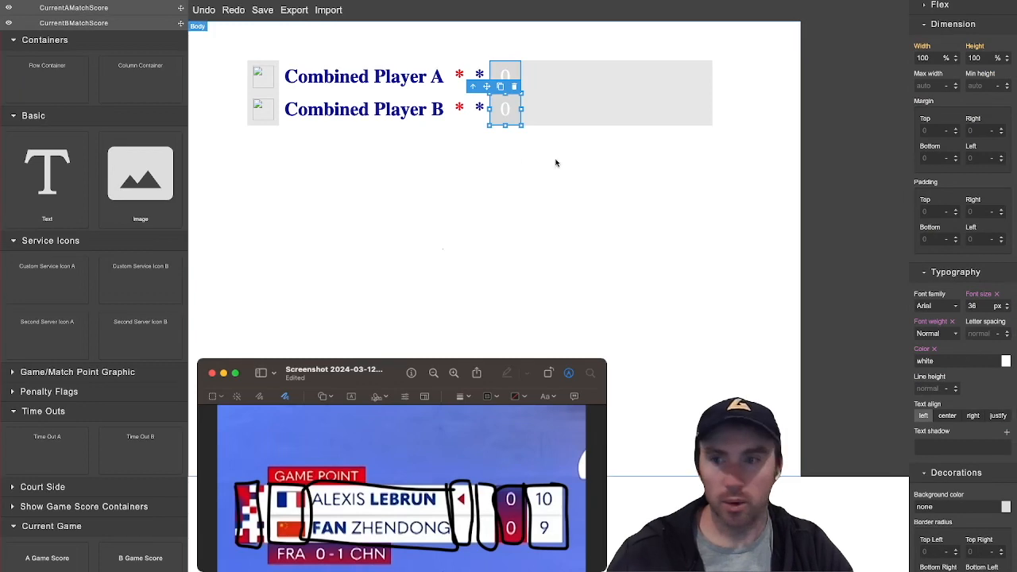
# Add a background layer of type gradient to the column container that holds the match scores
pyautogui.scroll(3, 74, 120)
pyautogui.click(62, 99)
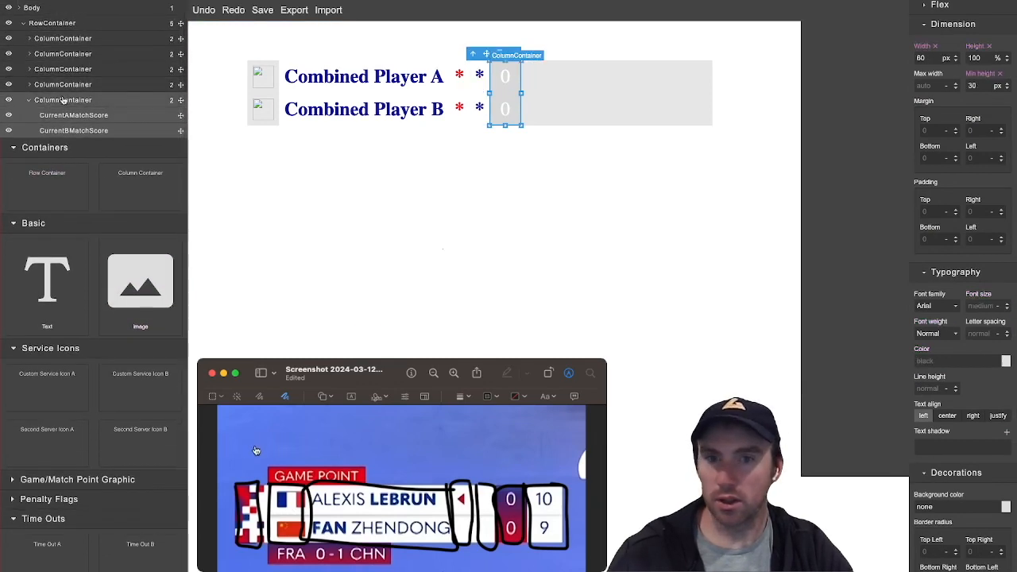
pyautogui.scroll(-3, 983, 499)
pyautogui.scroll(-2, 983, 498)
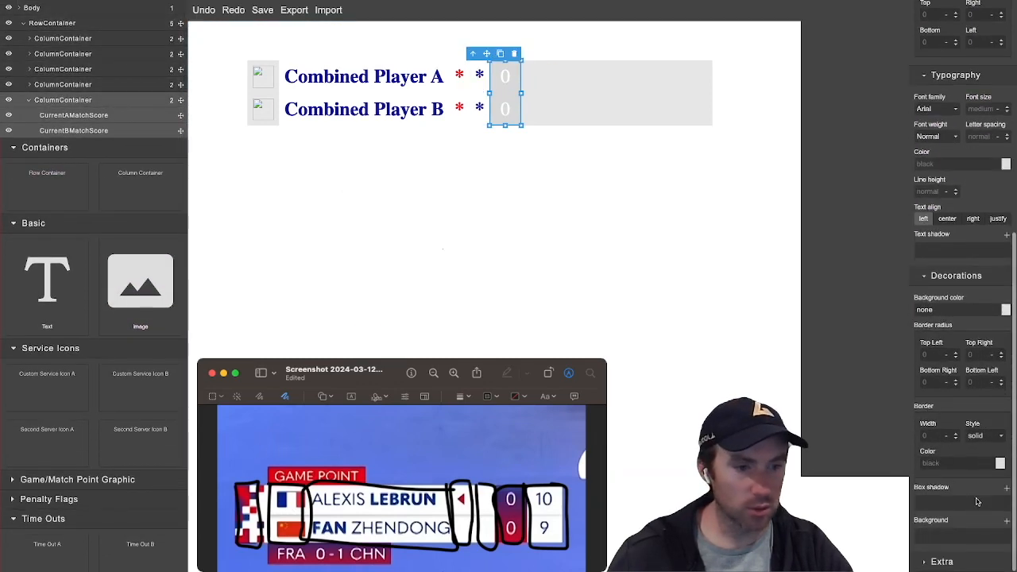
pyautogui.click(1007, 523)
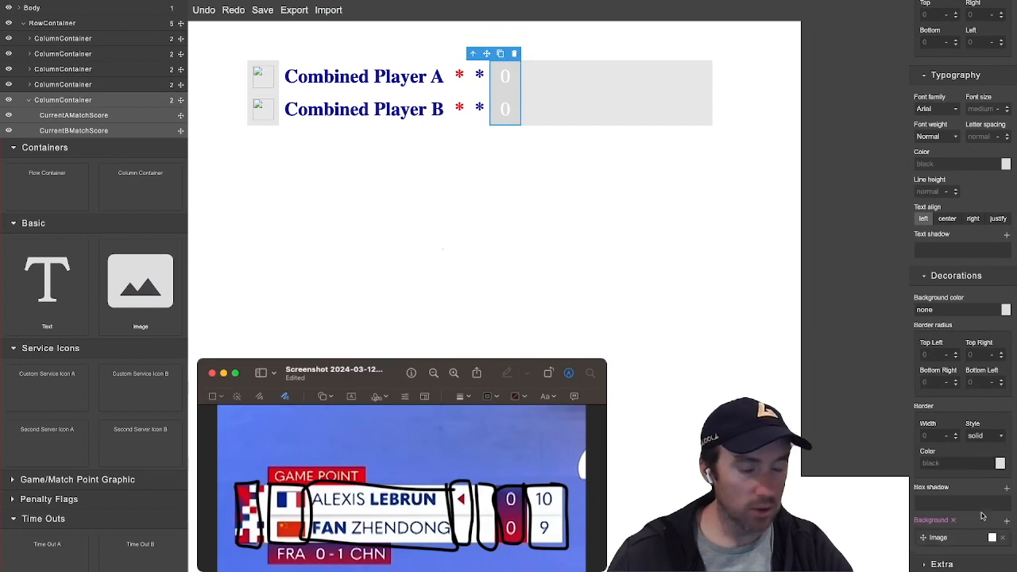
pyautogui.click(986, 537)
pyautogui.click(990, 552)
pyautogui.scroll(-1, 977, 508)
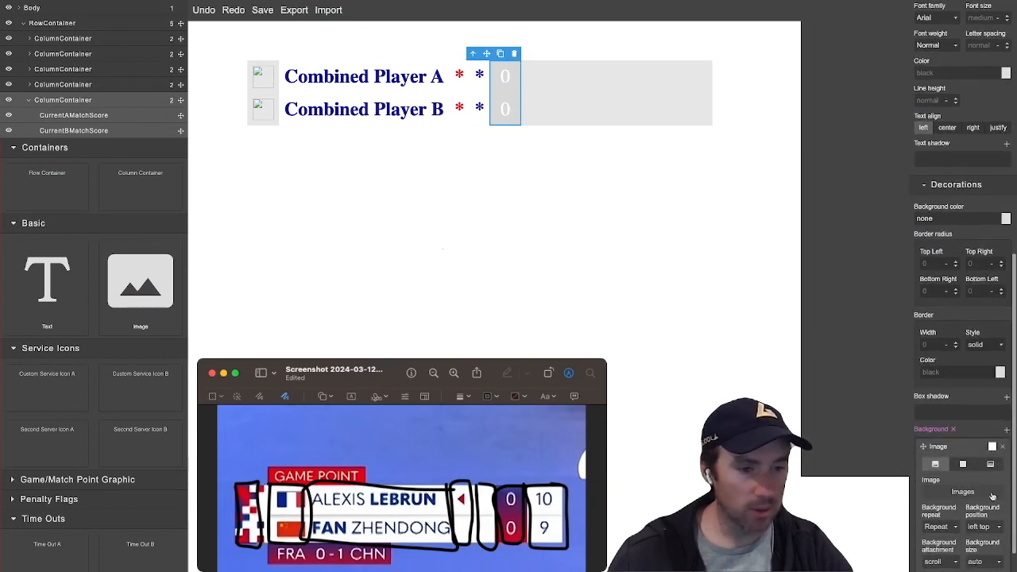
pyautogui.scroll(-1, 970, 488)
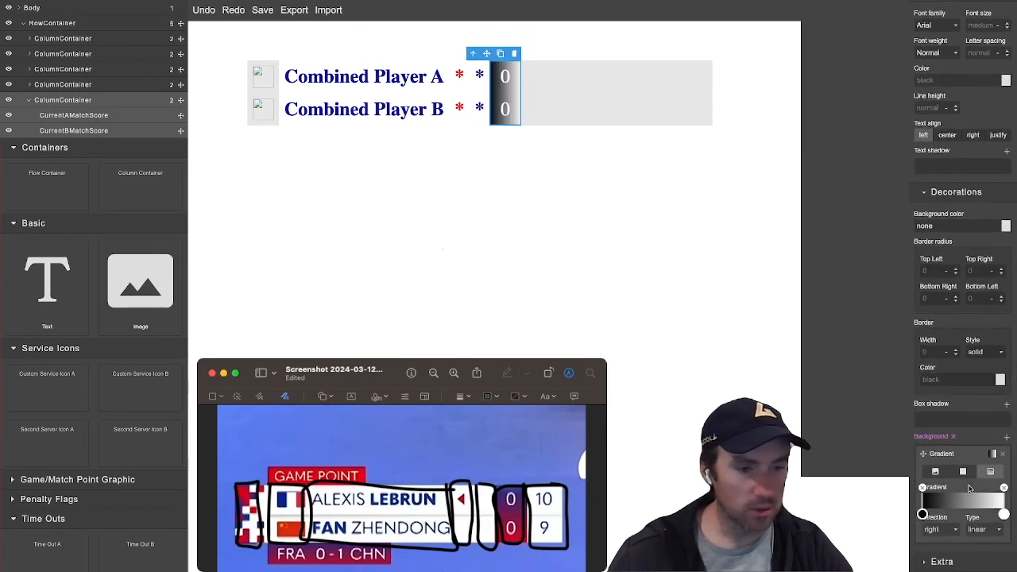
# Set the first color stop of the match score column's gradient to dark blue
pyautogui.click(923, 516)
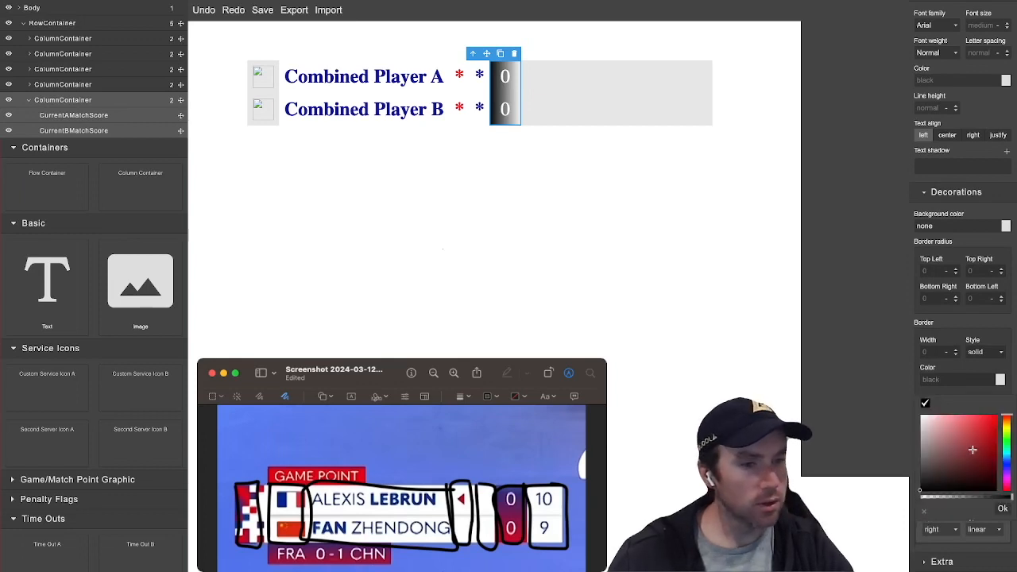
pyautogui.click(1005, 464)
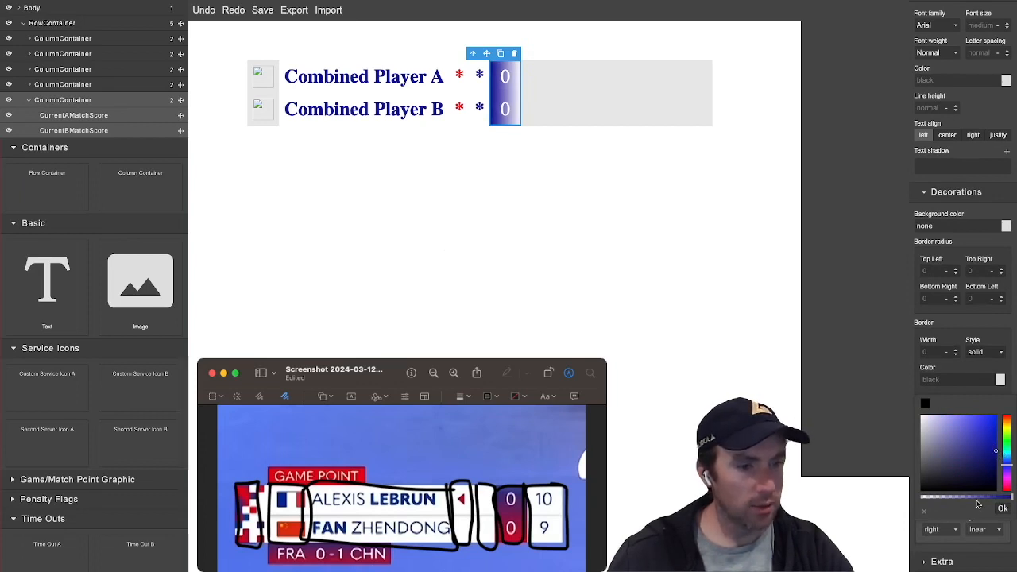
pyautogui.click(1003, 509)
# Set the end color stop of the match score column's gradient to red and the gradient direction to bottom
pyautogui.click(1004, 514)
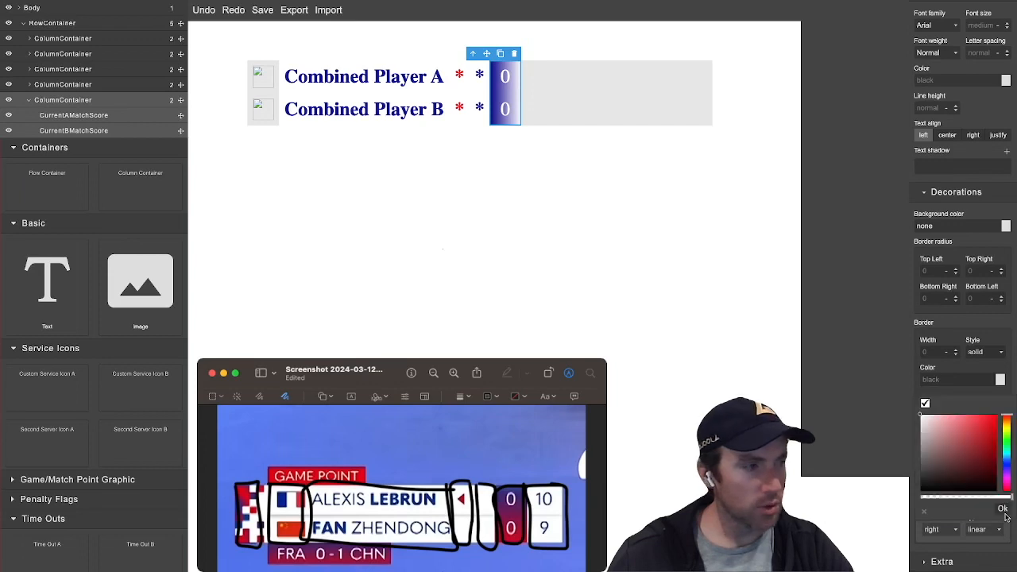
pyautogui.click(982, 458)
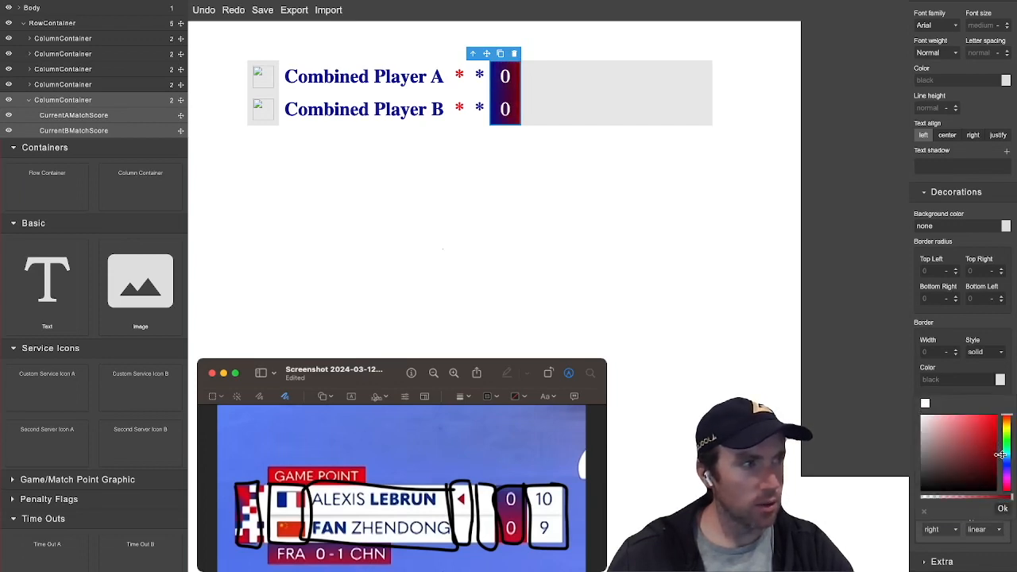
pyautogui.moveTo(999, 455); pyautogui.dragTo(999, 438)
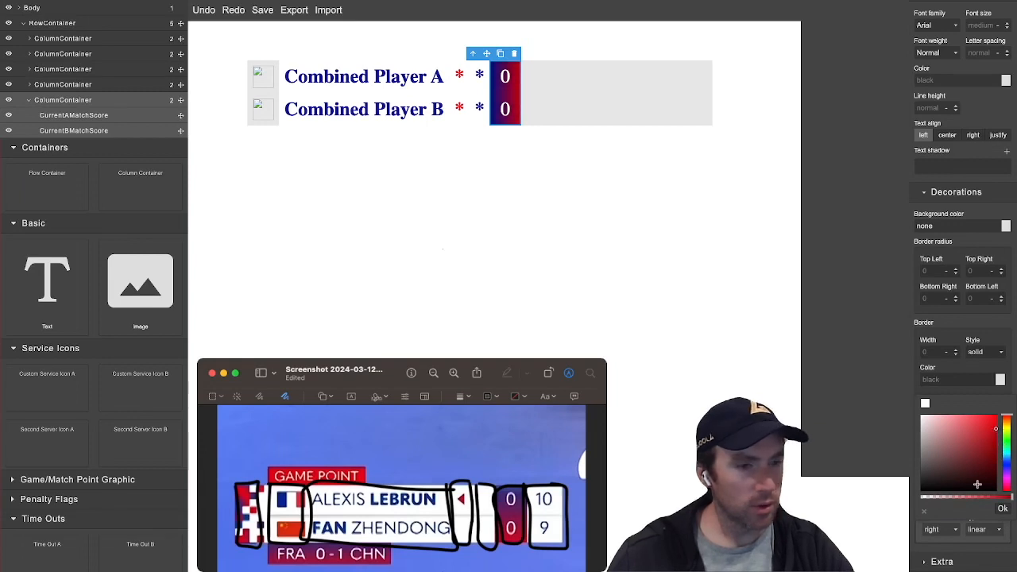
pyautogui.click(1003, 509)
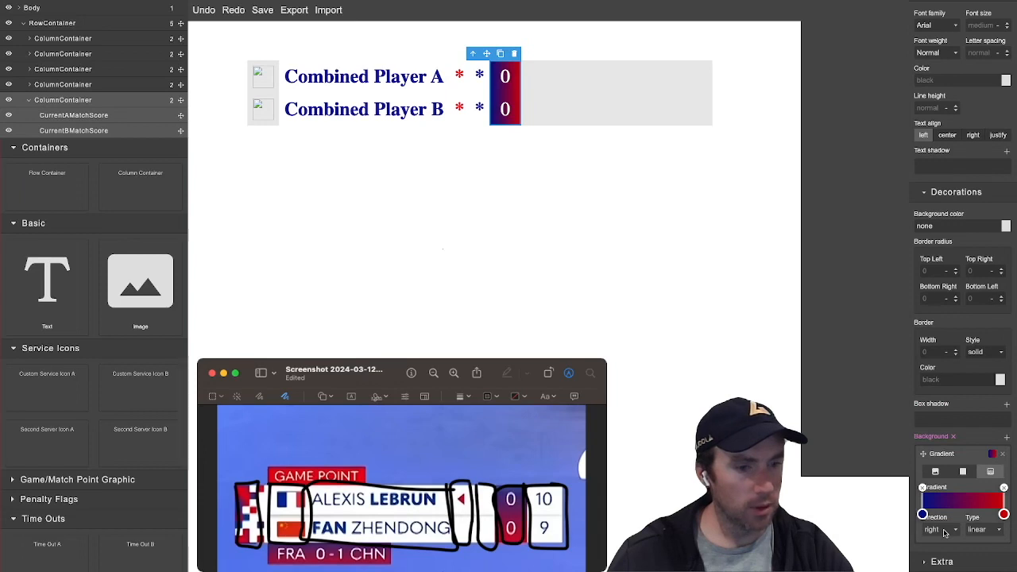
pyautogui.click(941, 544)
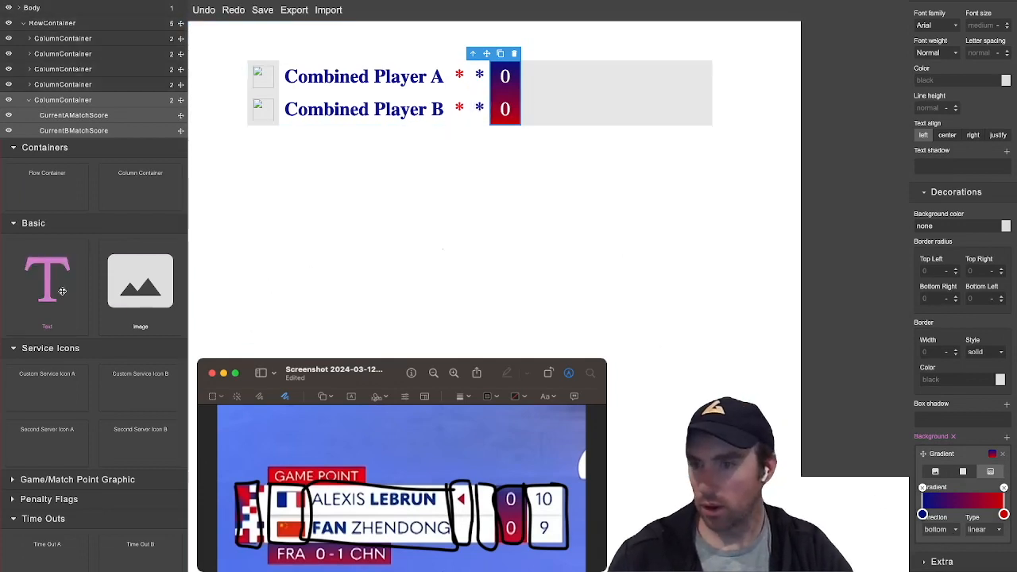
# Add a column container after the match score column and place A Game Score and B Game Score inside it
pyautogui.moveTo(151, 186); pyautogui.dragTo(556, 93)
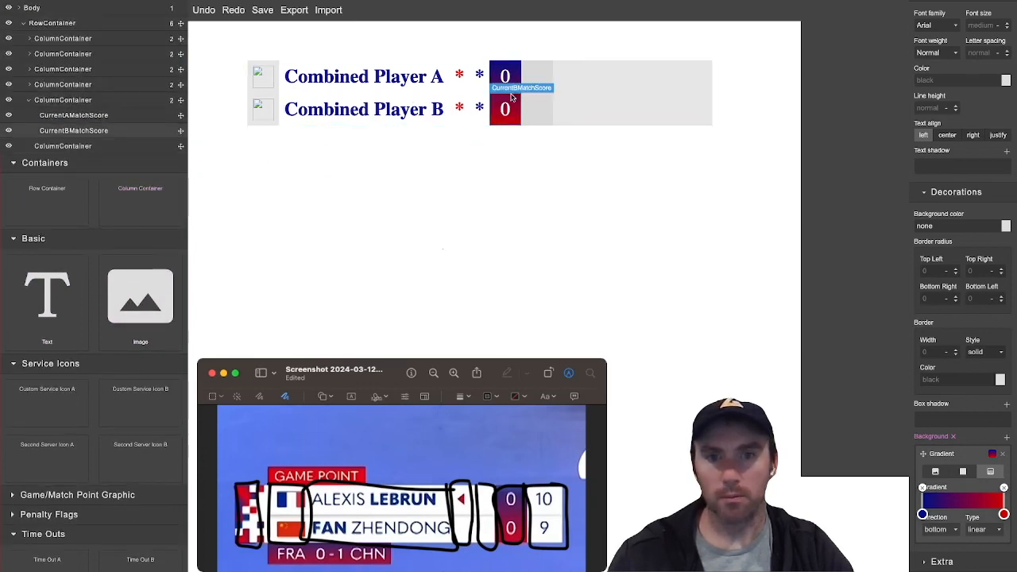
pyautogui.click(542, 107)
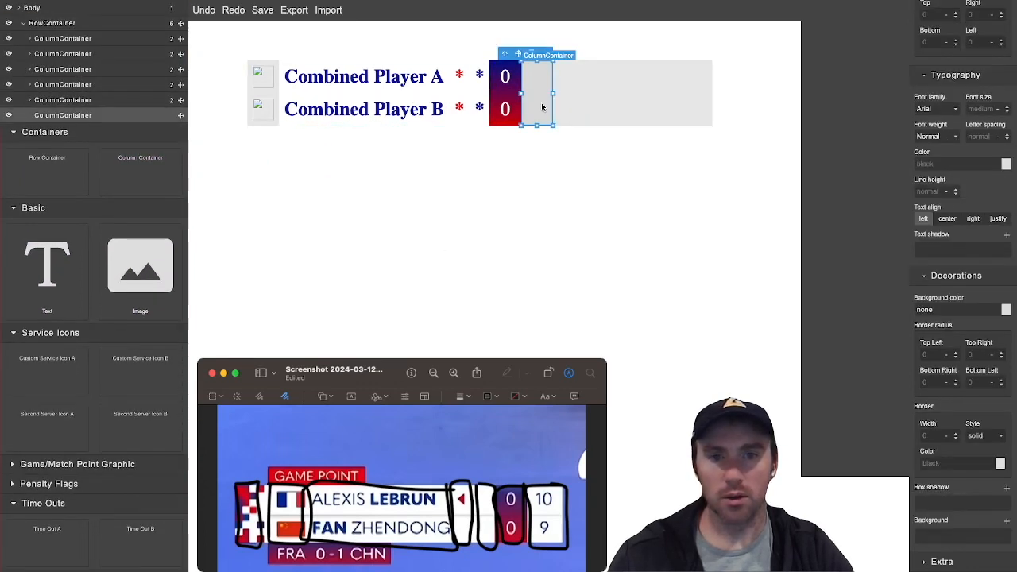
pyautogui.scroll(-5, 84, 326)
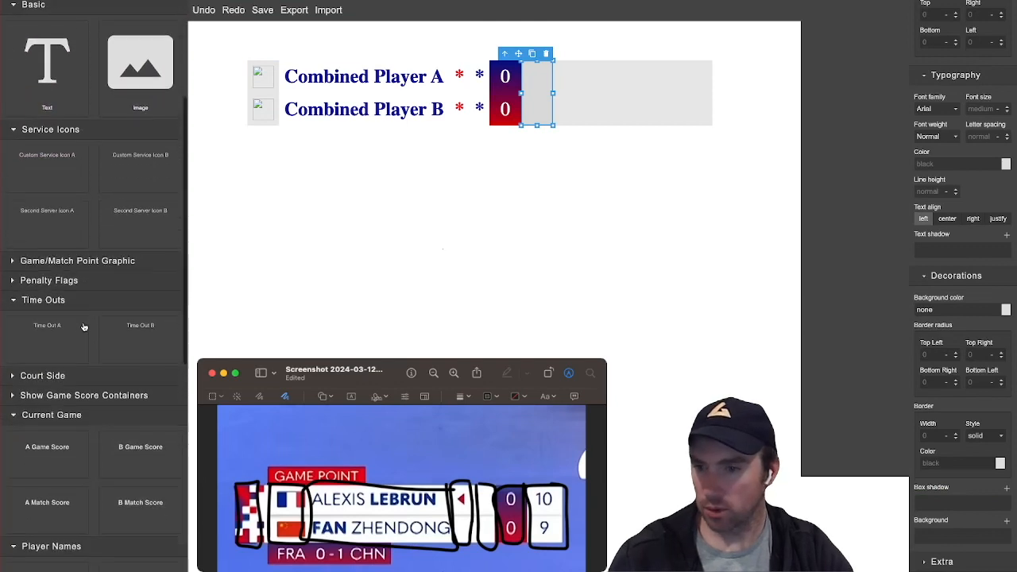
pyautogui.scroll(-2, 84, 327)
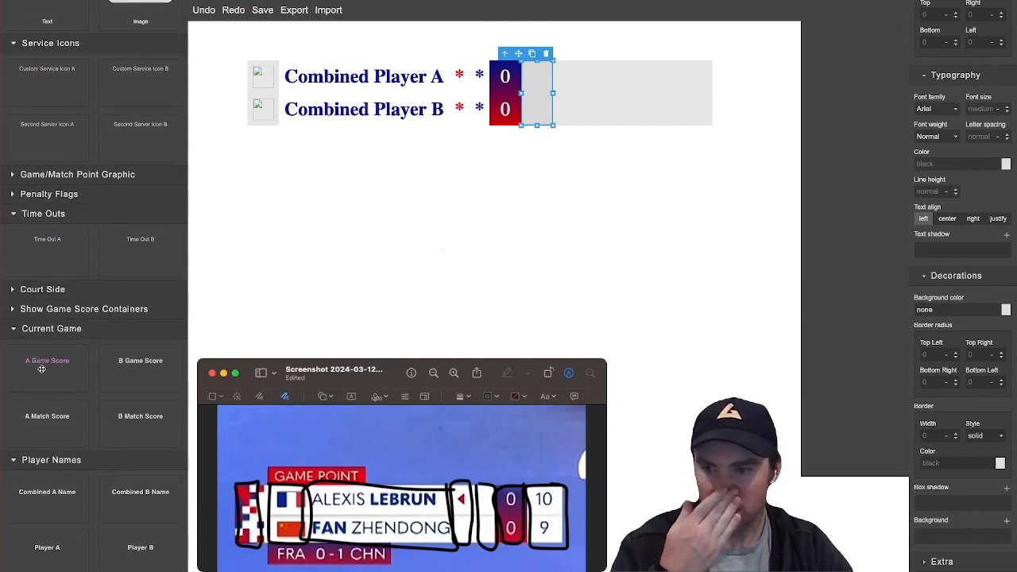
pyautogui.moveTo(40, 364); pyautogui.dragTo(538, 82)
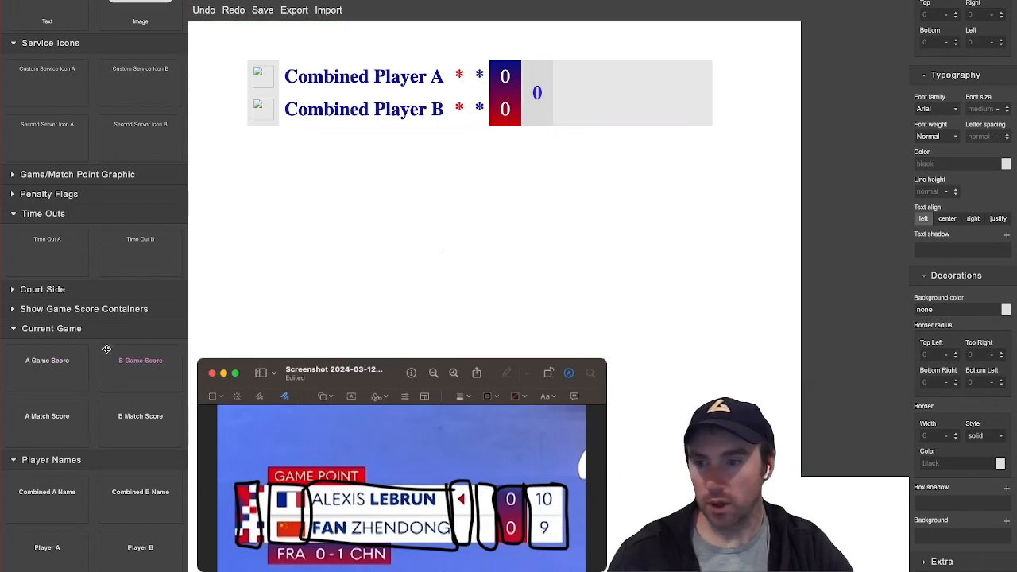
pyautogui.moveTo(146, 374); pyautogui.dragTo(532, 125)
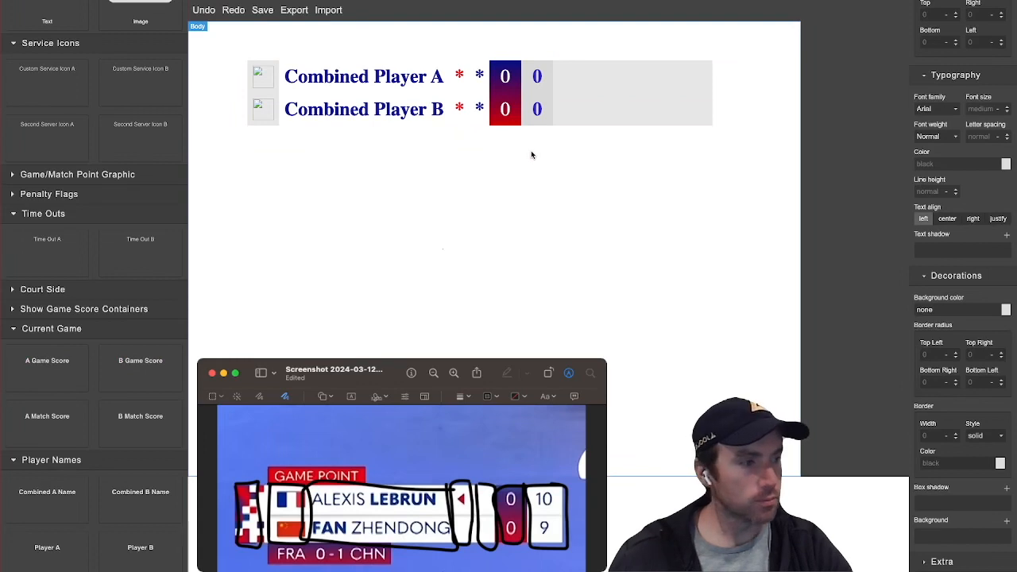
# Set the font weight of both the A and B game scores to Light
pyautogui.click(537, 75)
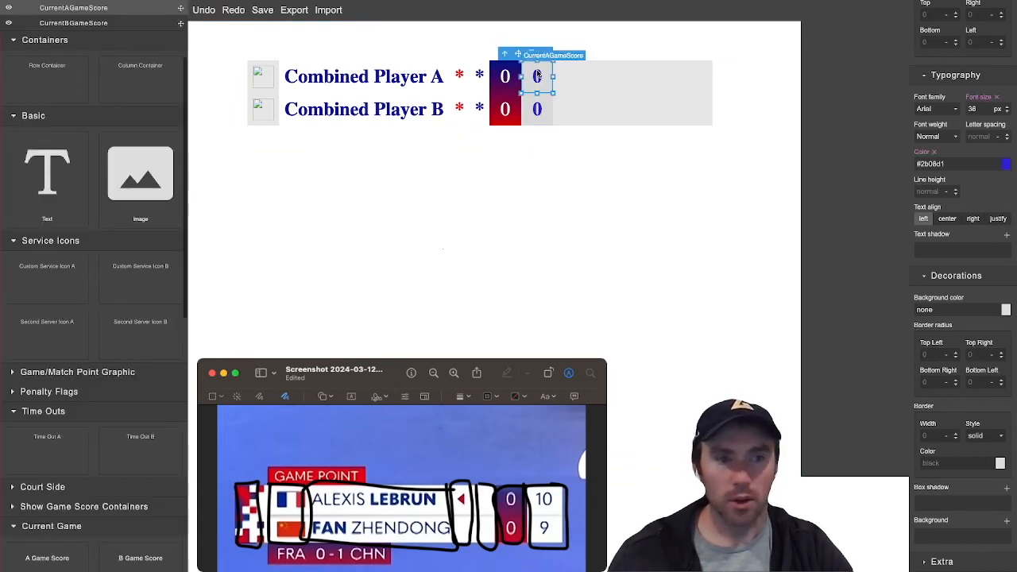
pyautogui.click(540, 117)
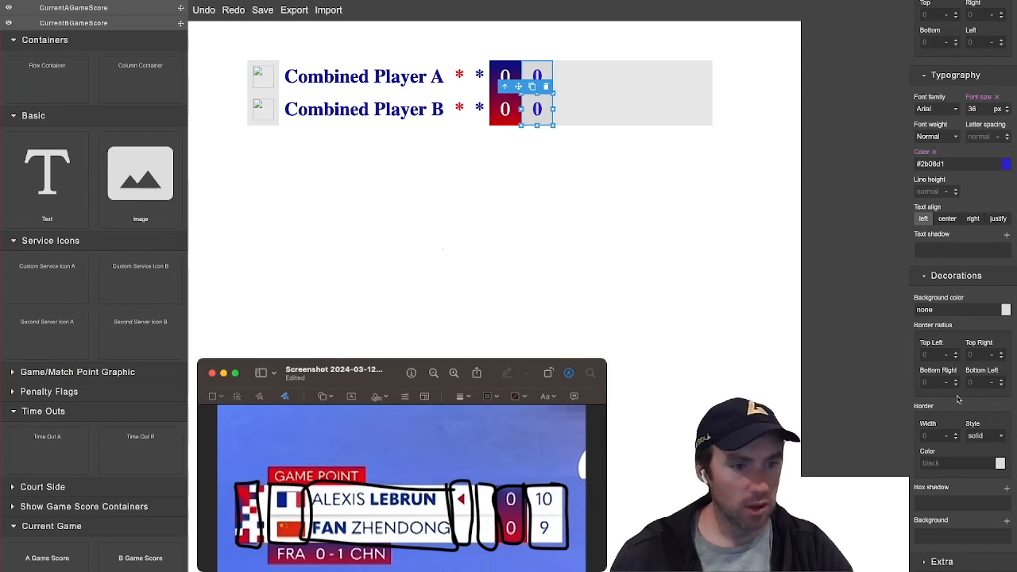
pyautogui.scroll(2, 949, 378)
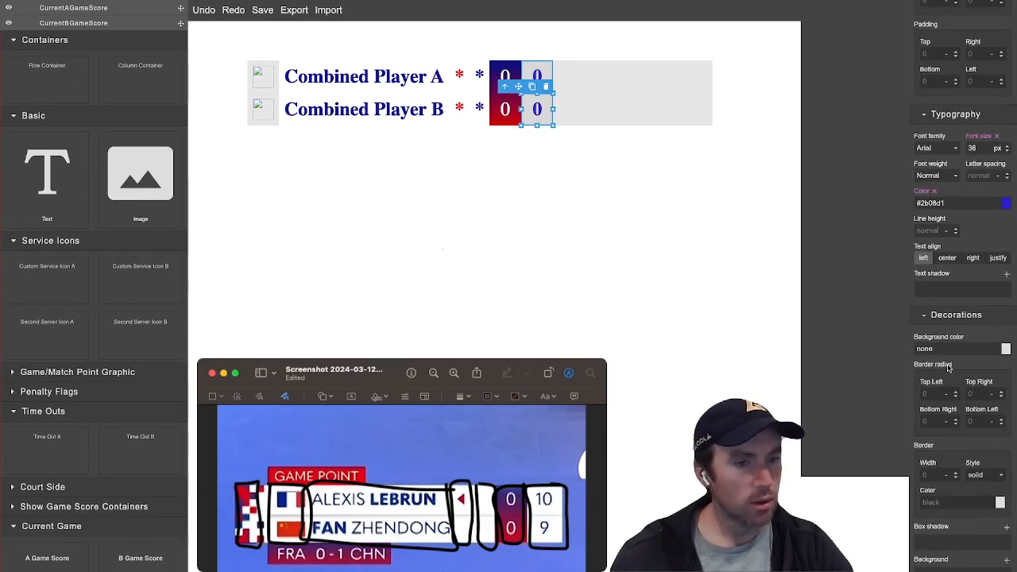
pyautogui.scroll(3, 948, 367)
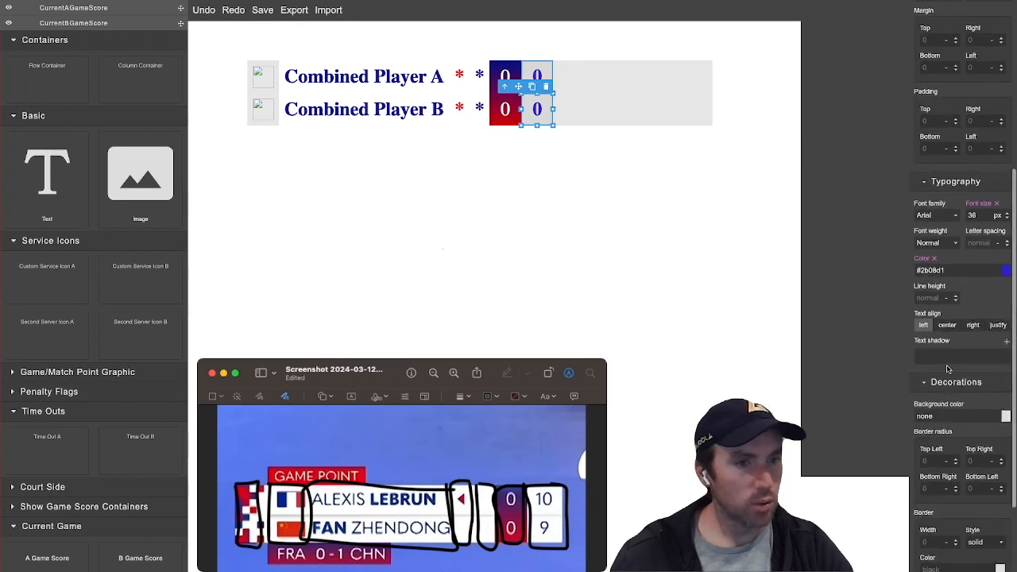
pyautogui.scroll(1, 947, 368)
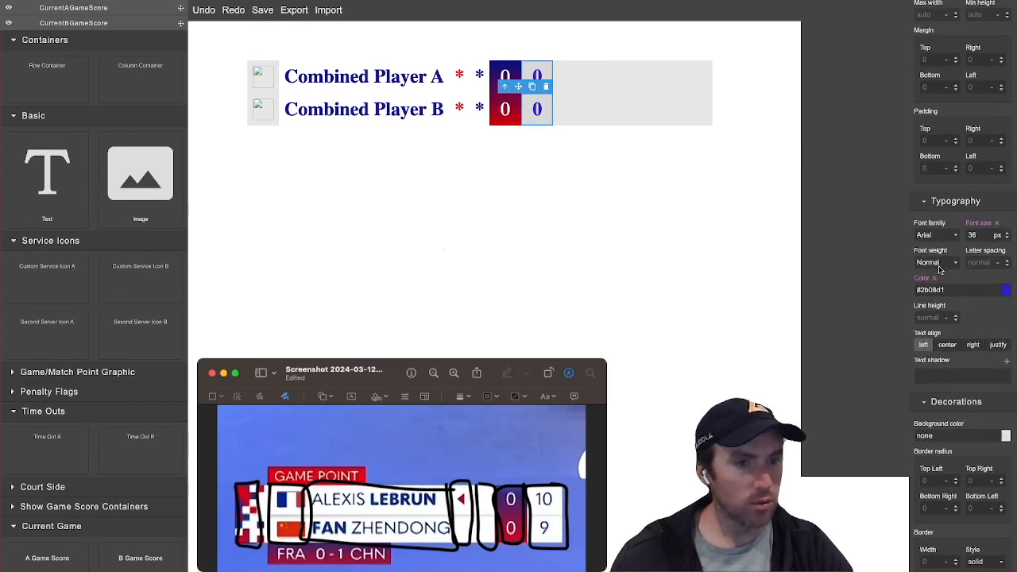
pyautogui.click(936, 254)
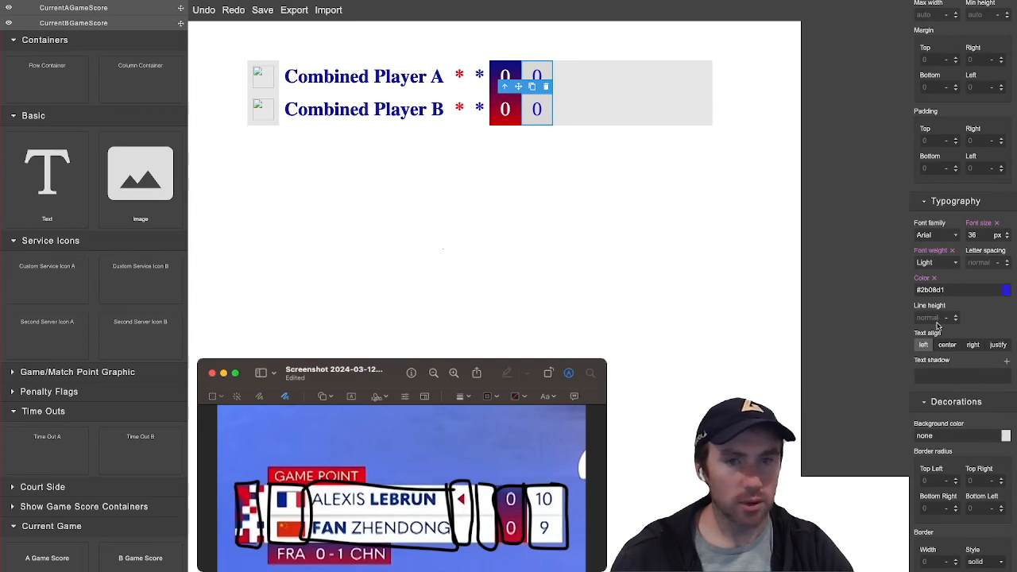
pyautogui.scroll(-1, 977, 302)
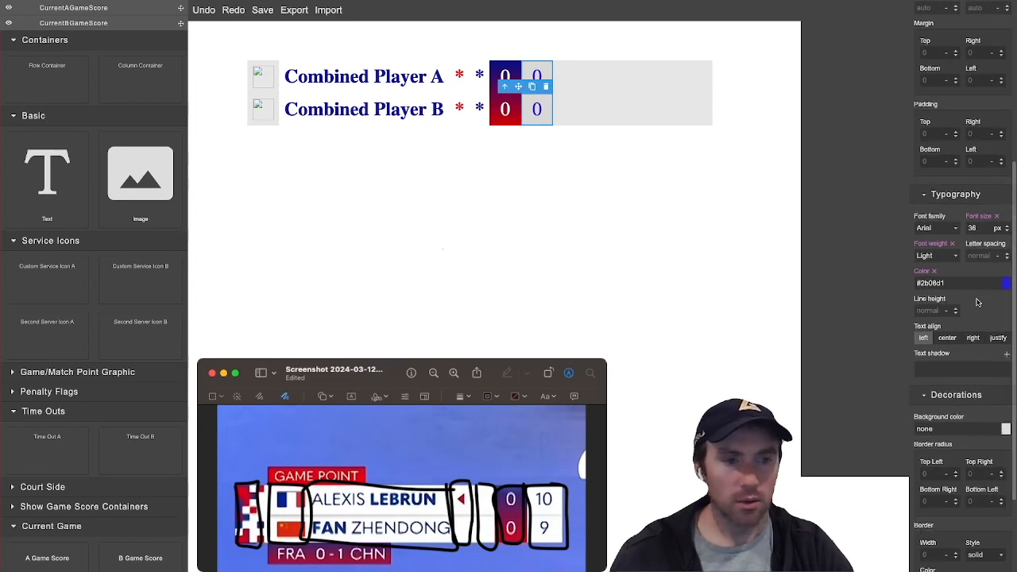
# Add a background layer of type color to the game score column container and set it to white (#ffffff)
pyautogui.scroll(5, 95, 120)
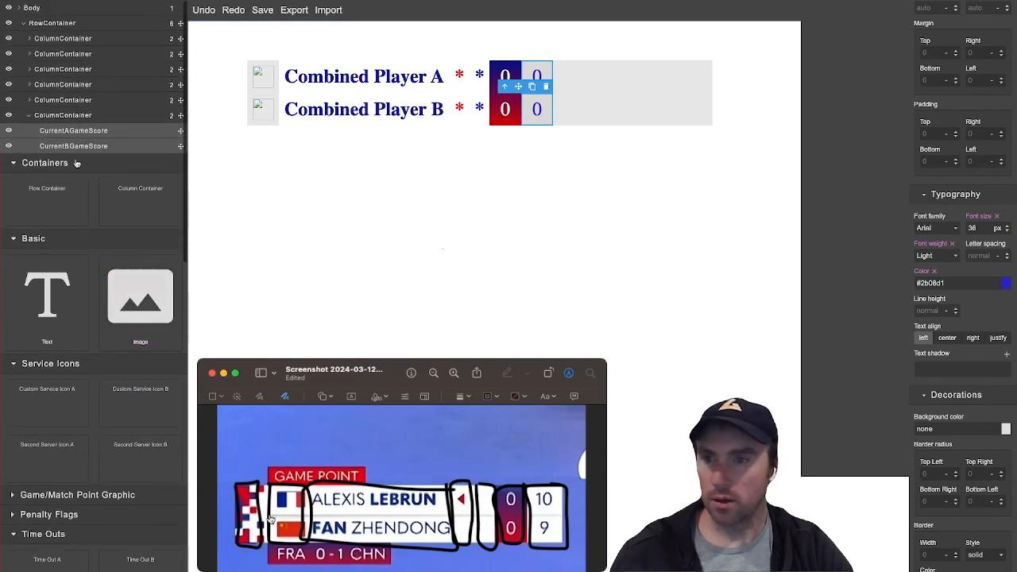
pyautogui.click(69, 115)
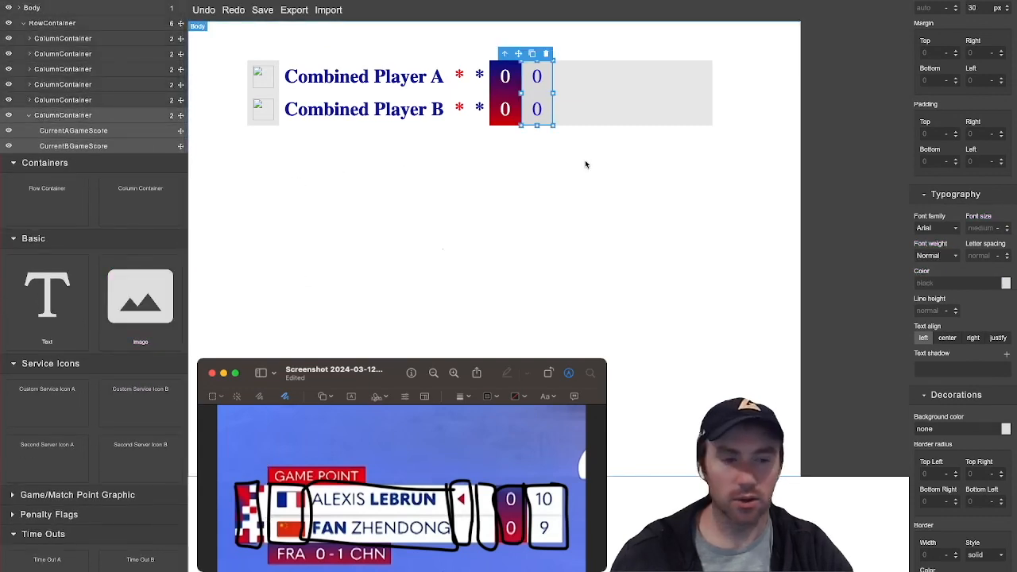
pyautogui.scroll(-5, 979, 431)
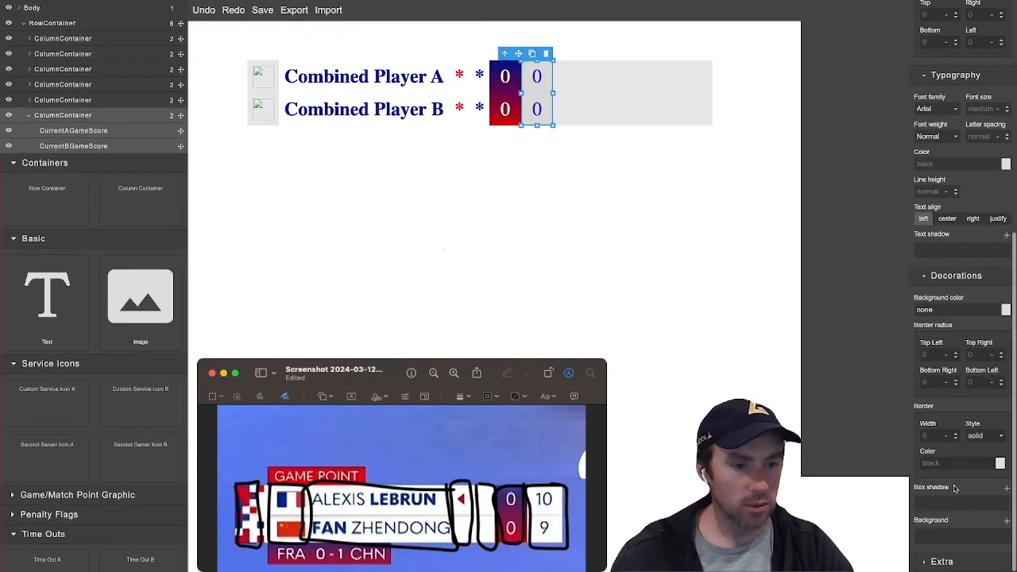
pyautogui.click(1007, 522)
pyautogui.click(965, 537)
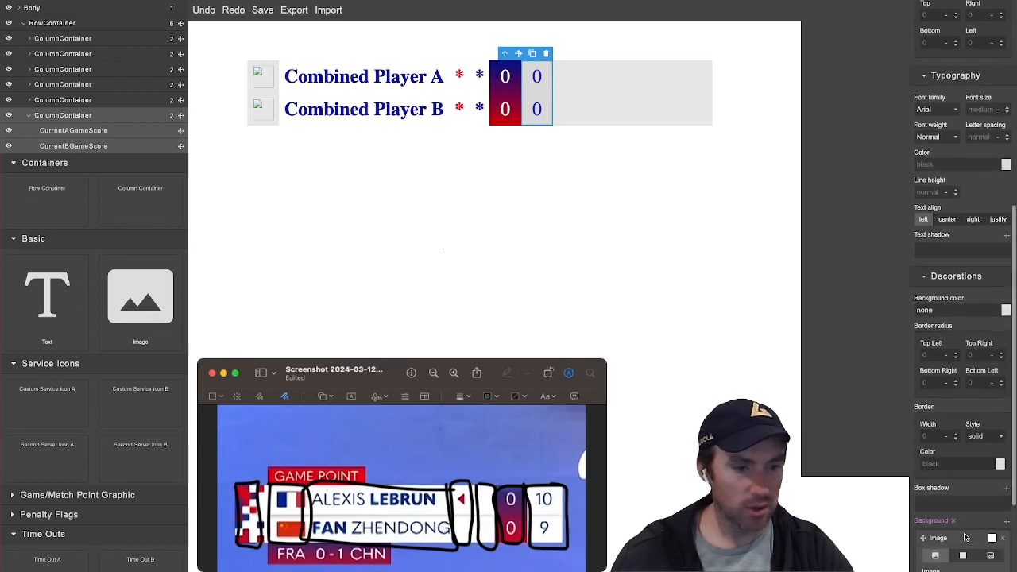
pyautogui.click(963, 555)
pyautogui.scroll(-3, 956, 546)
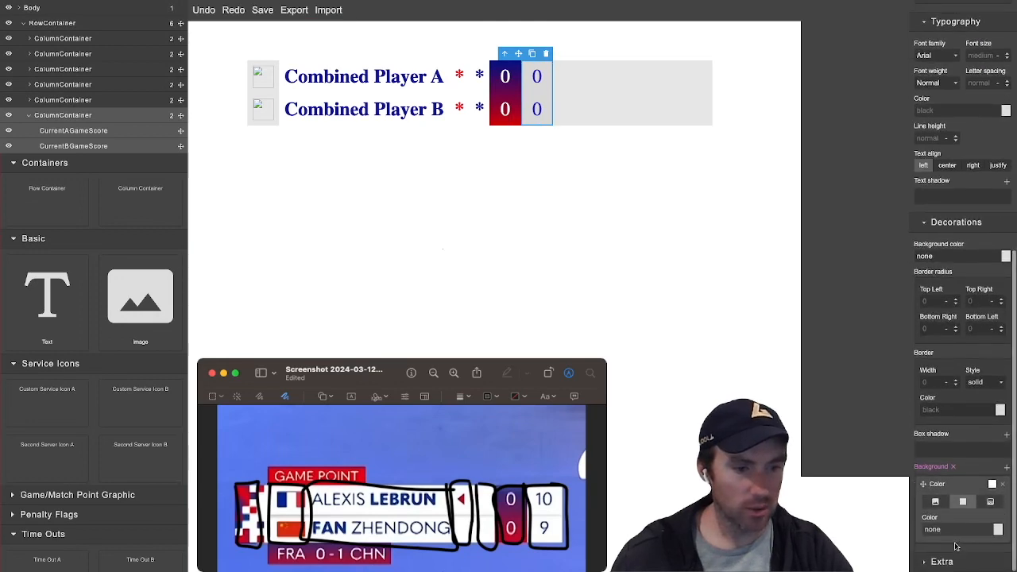
pyautogui.click(998, 529)
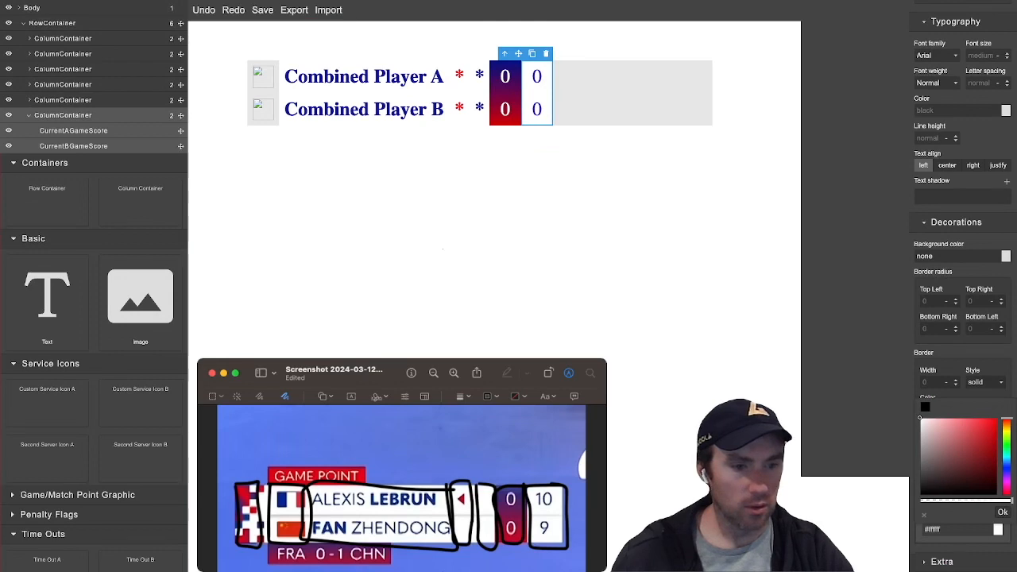
pyautogui.click(1004, 514)
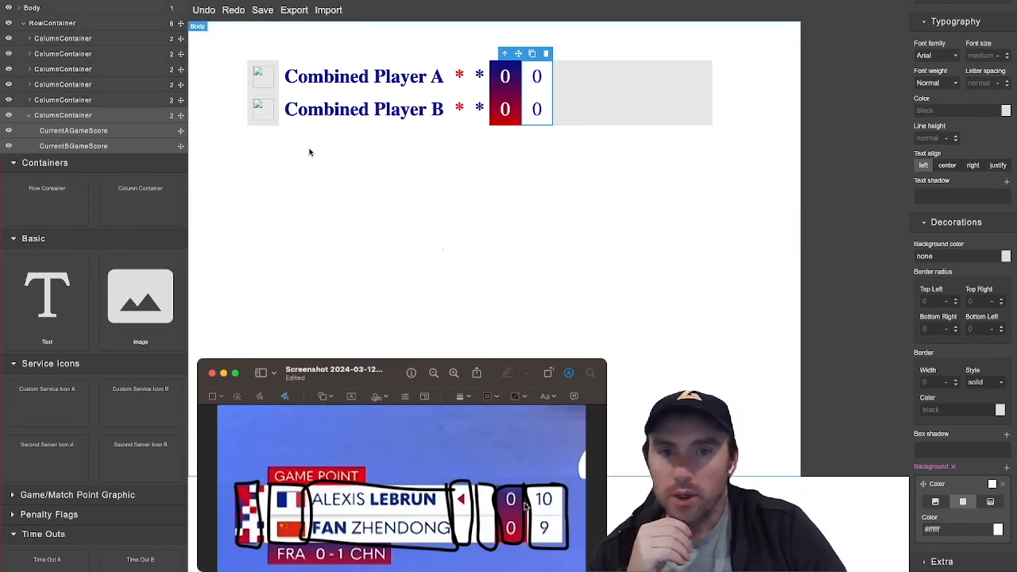
# Set the main row container's flex justify content to space-between
pyautogui.click(676, 100)
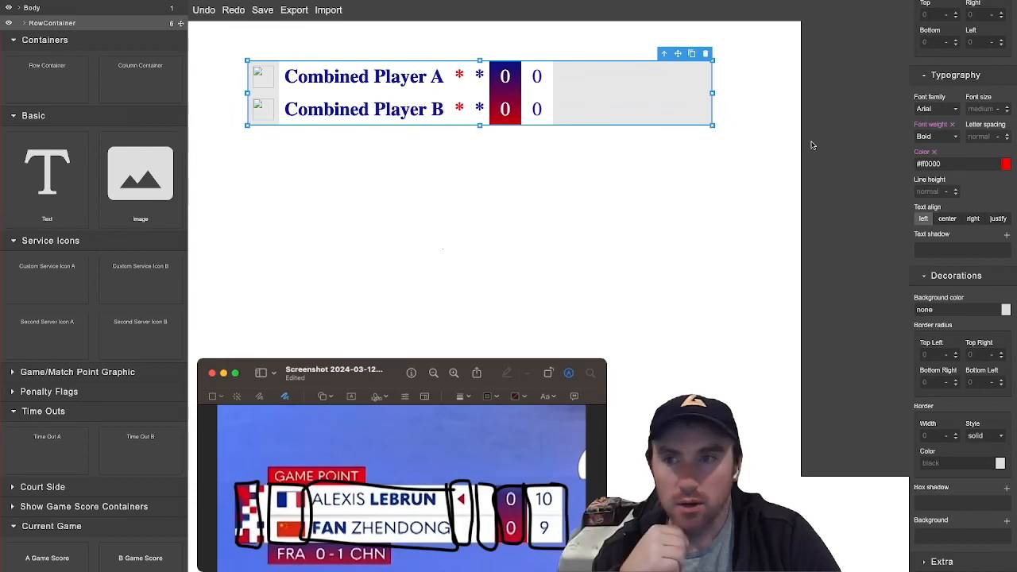
pyautogui.scroll(5, 955, 156)
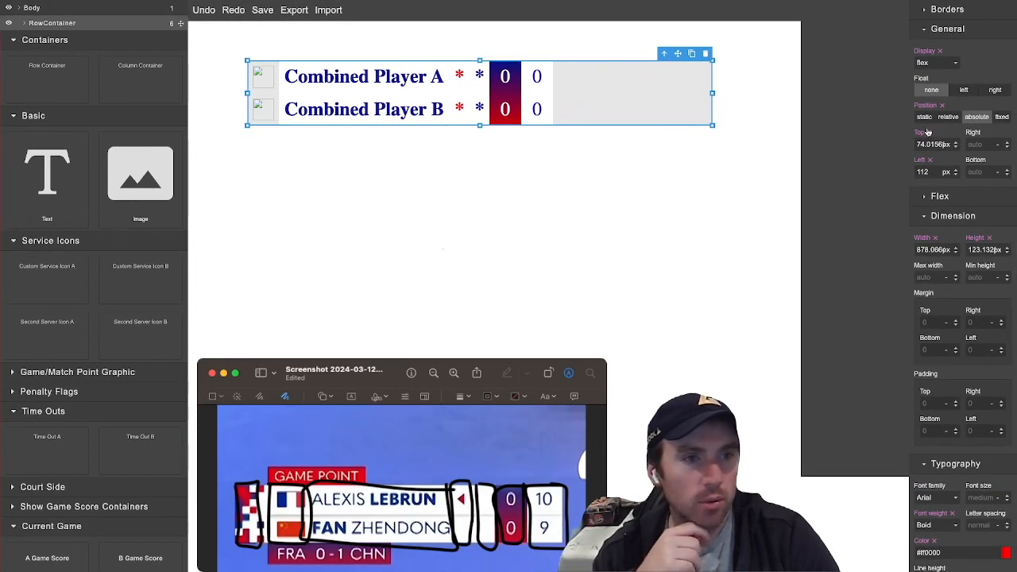
pyautogui.click(925, 197)
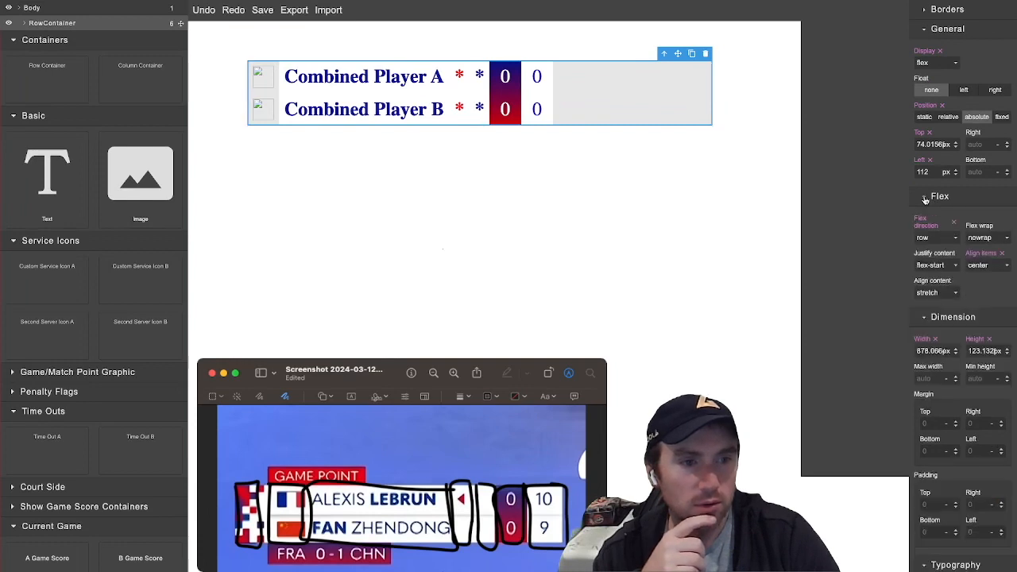
pyautogui.click(943, 305)
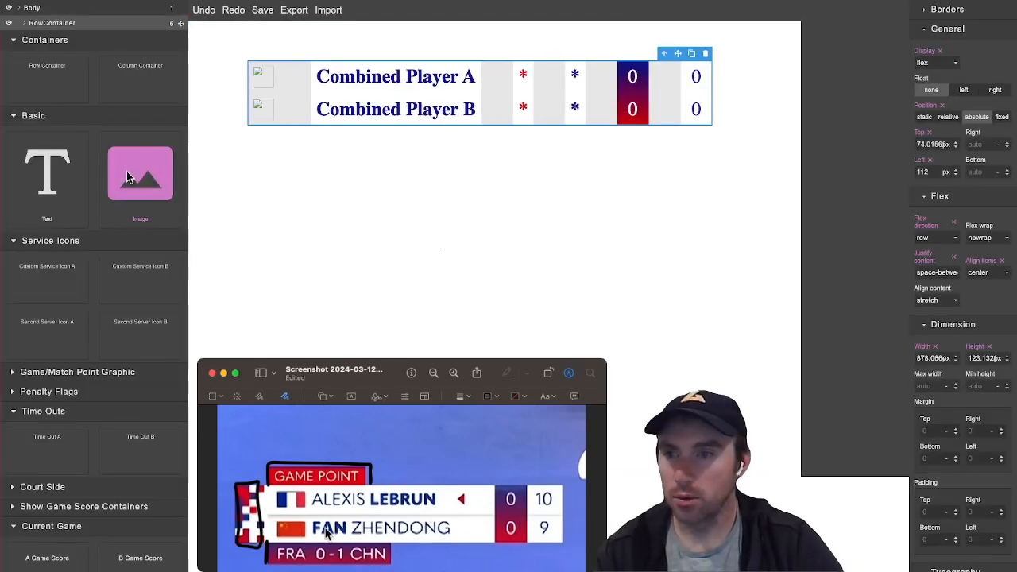
# Add a nested row container inside the main row container and move it ahead of all the column containers
pyautogui.moveTo(46, 81); pyautogui.dragTo(298, 104)
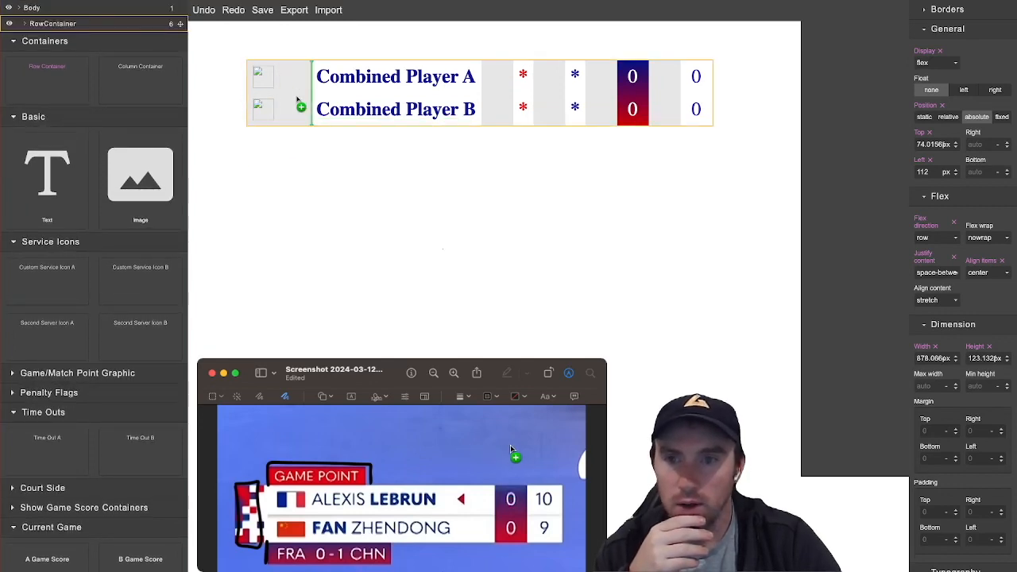
pyautogui.click(340, 97)
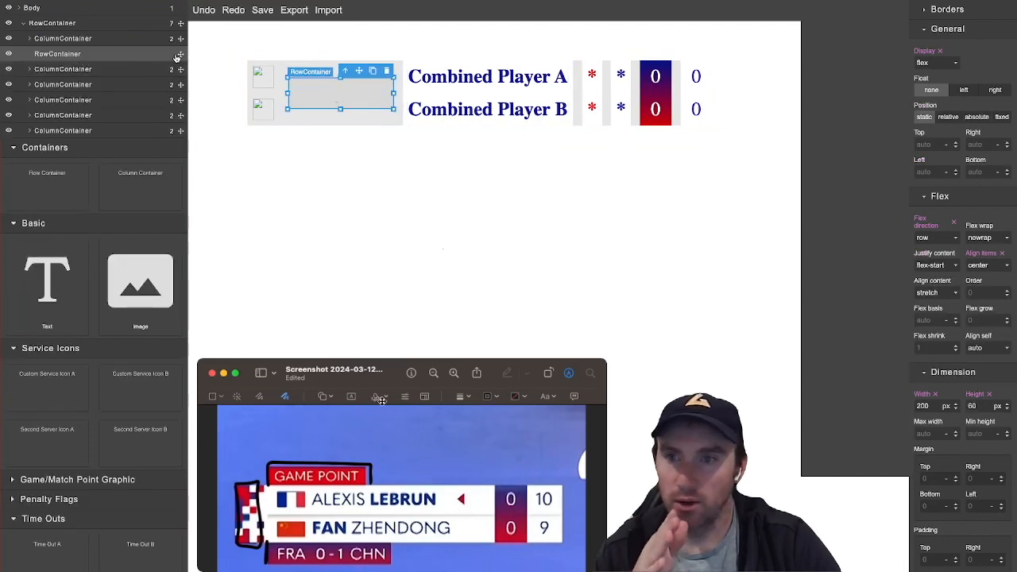
pyautogui.moveTo(180, 54); pyautogui.dragTo(174, 36)
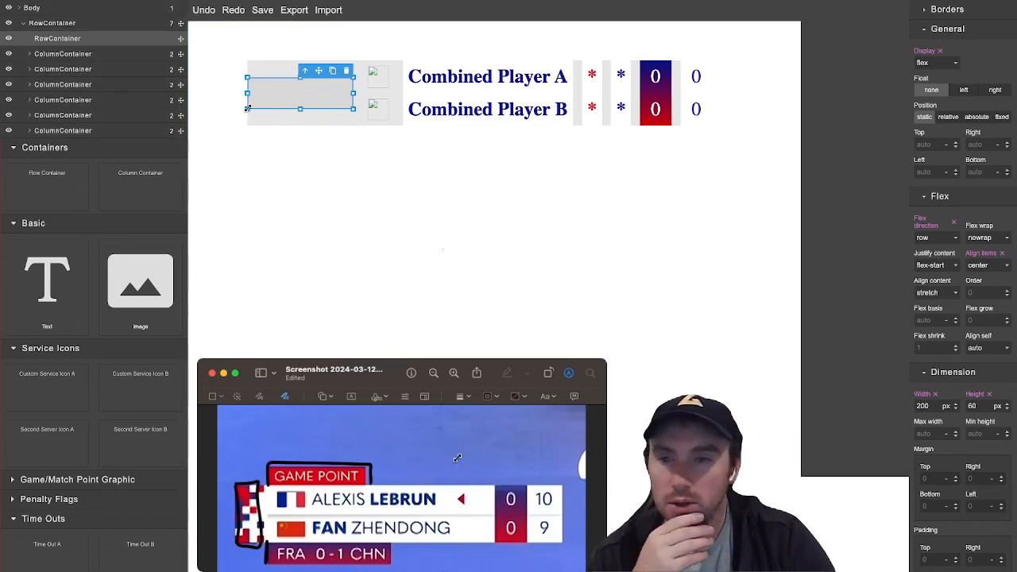
# Place Team A Name and Team A Score inside the nested row container
pyautogui.scroll(-10, 94, 275)
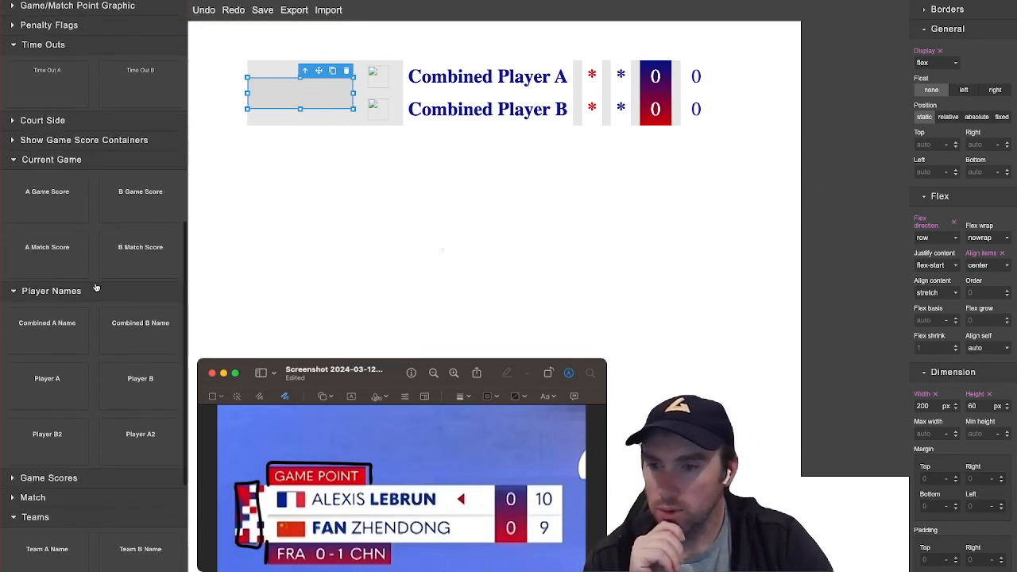
pyautogui.scroll(-4, 95, 286)
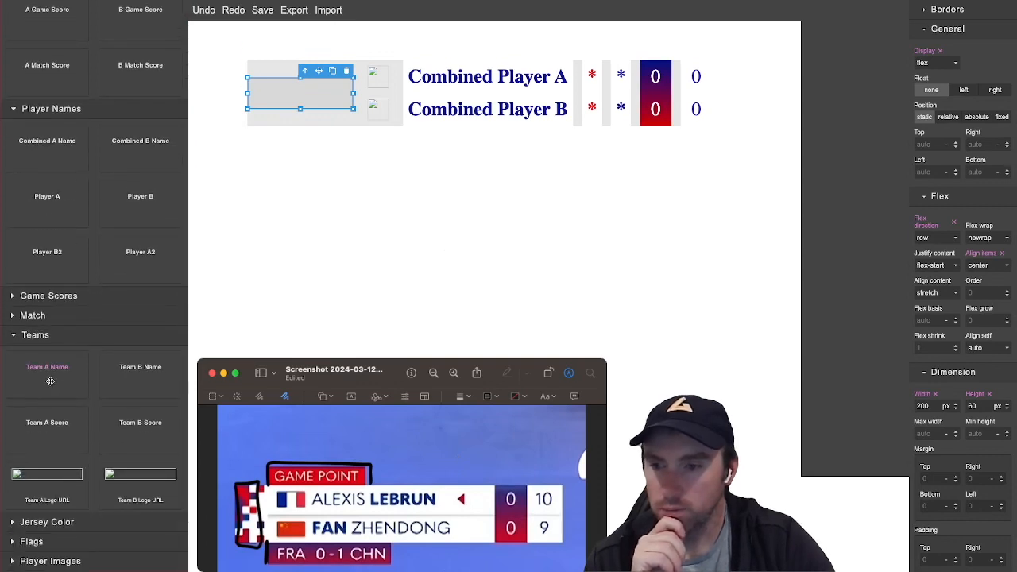
pyautogui.moveTo(49, 376); pyautogui.dragTo(261, 97)
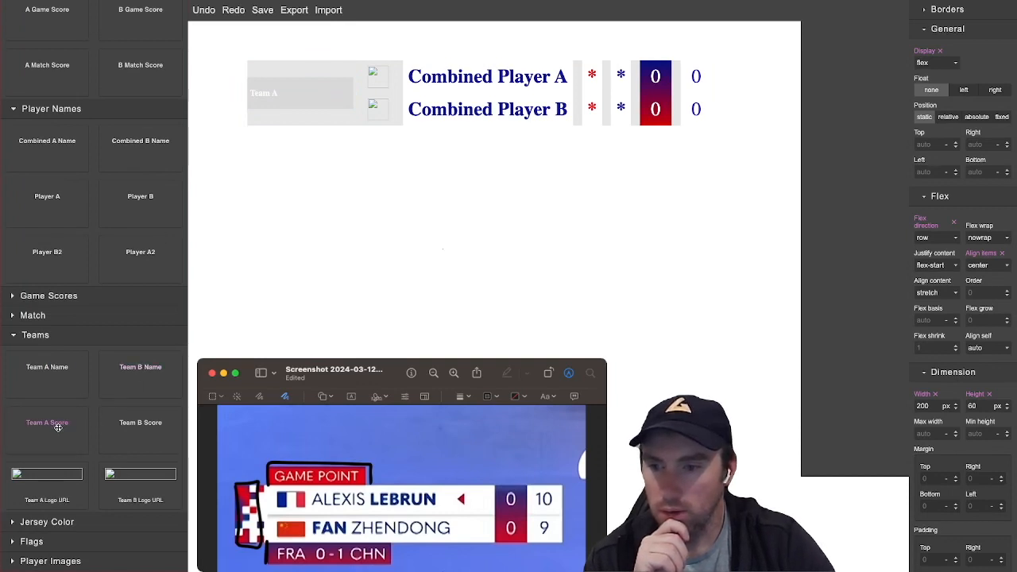
pyautogui.moveTo(58, 428); pyautogui.dragTo(321, 98)
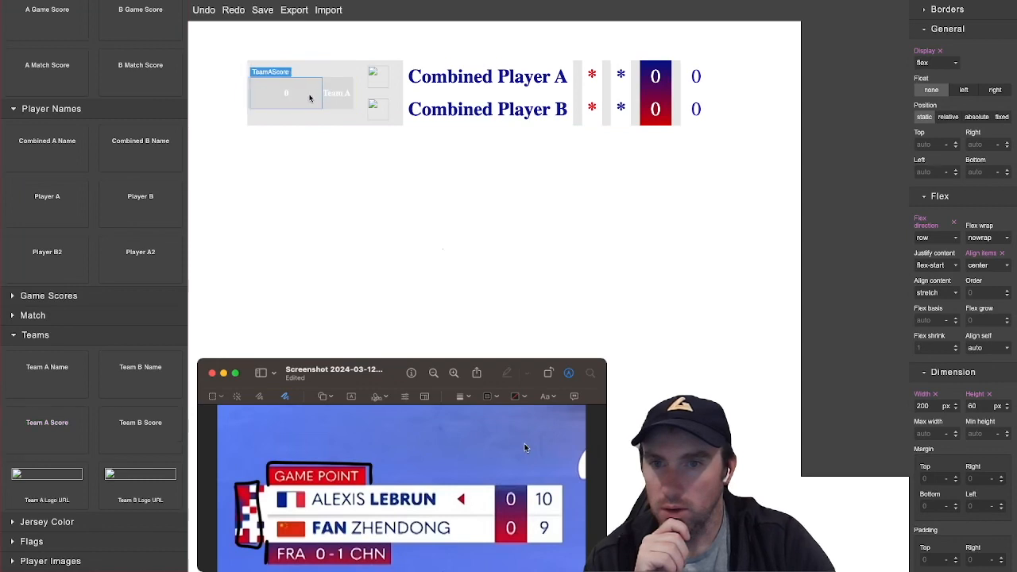
pyautogui.click(293, 95)
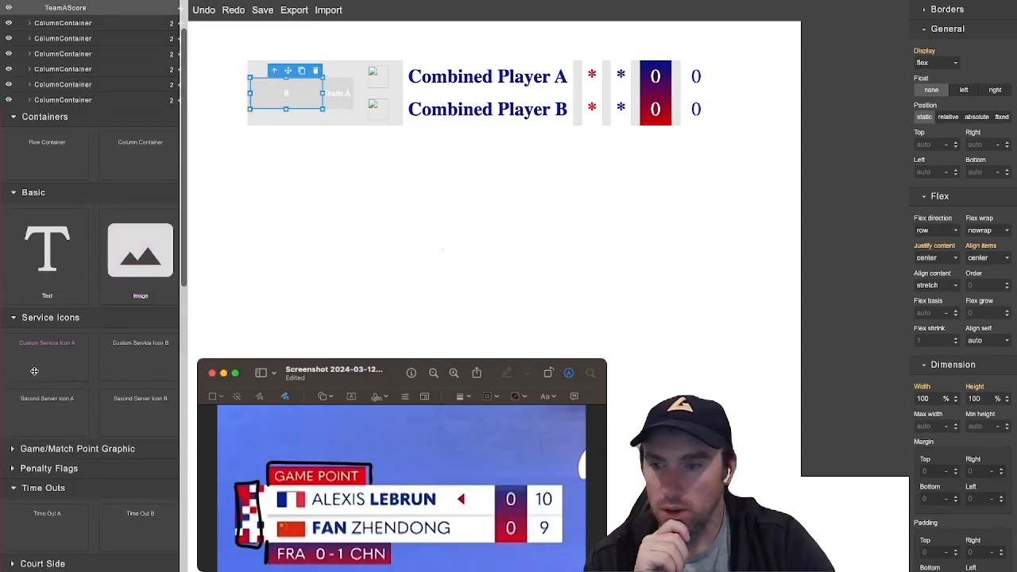
# Add Team B Name and Team B Score to the nested row container, with the score before the Team B name
pyautogui.scroll(-15, 34, 371)
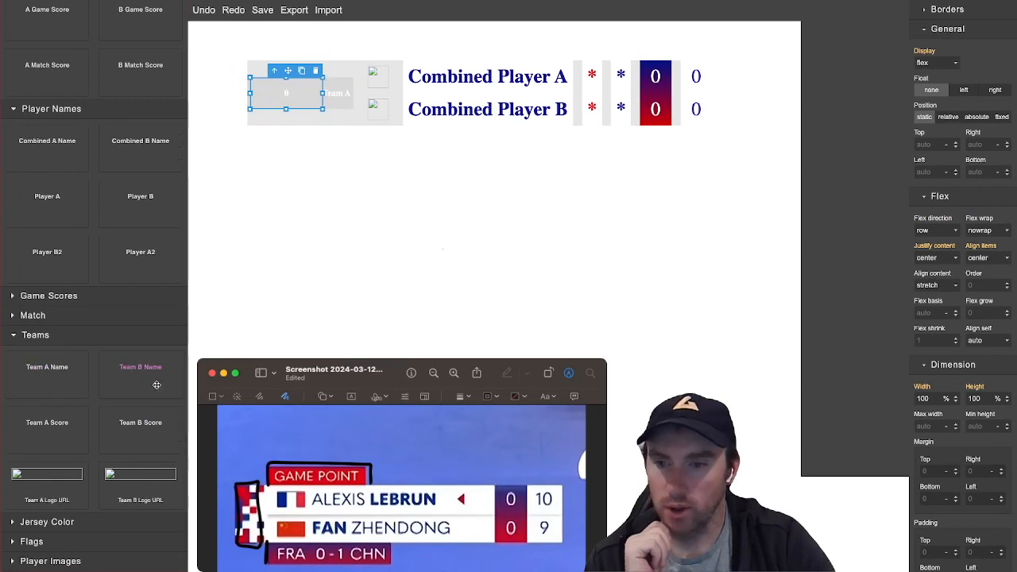
pyautogui.moveTo(156, 384); pyautogui.dragTo(349, 102)
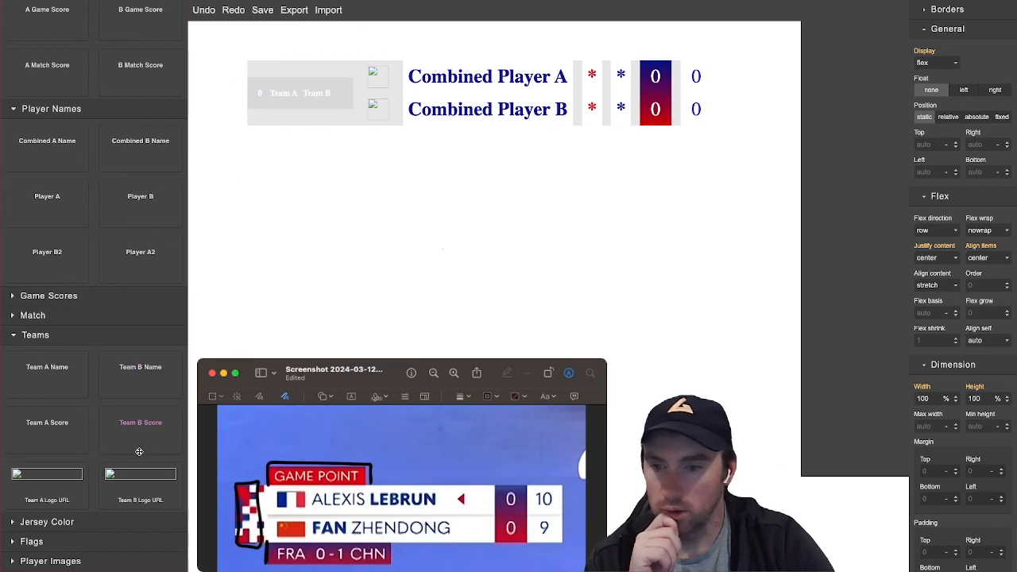
pyautogui.moveTo(141, 439); pyautogui.dragTo(309, 115)
pyautogui.click(252, 97)
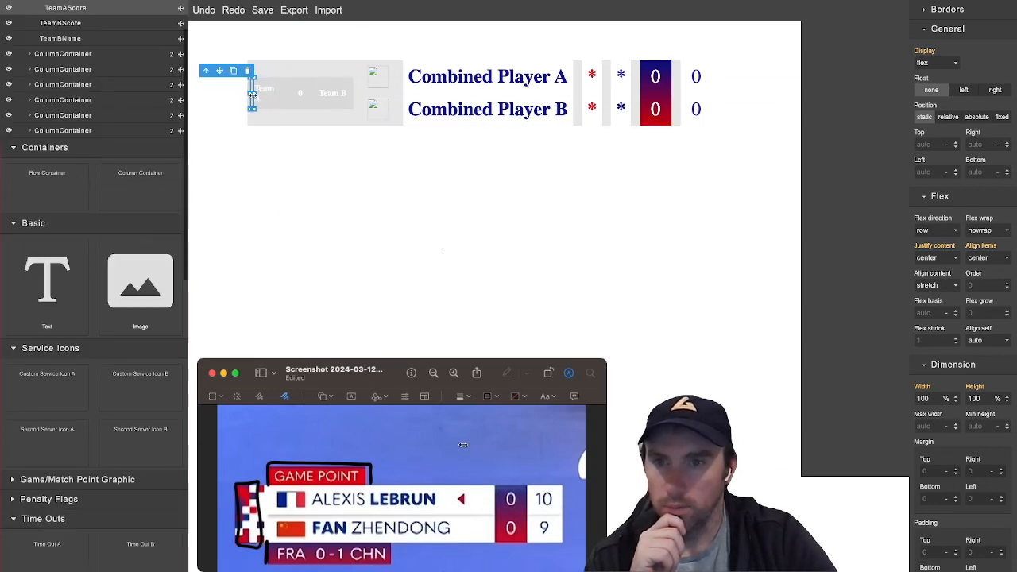
# Move Team A Score out of Team A Name so it sits directly in the nested row container, just before Team B Score
pyautogui.scroll(1, 84, 68)
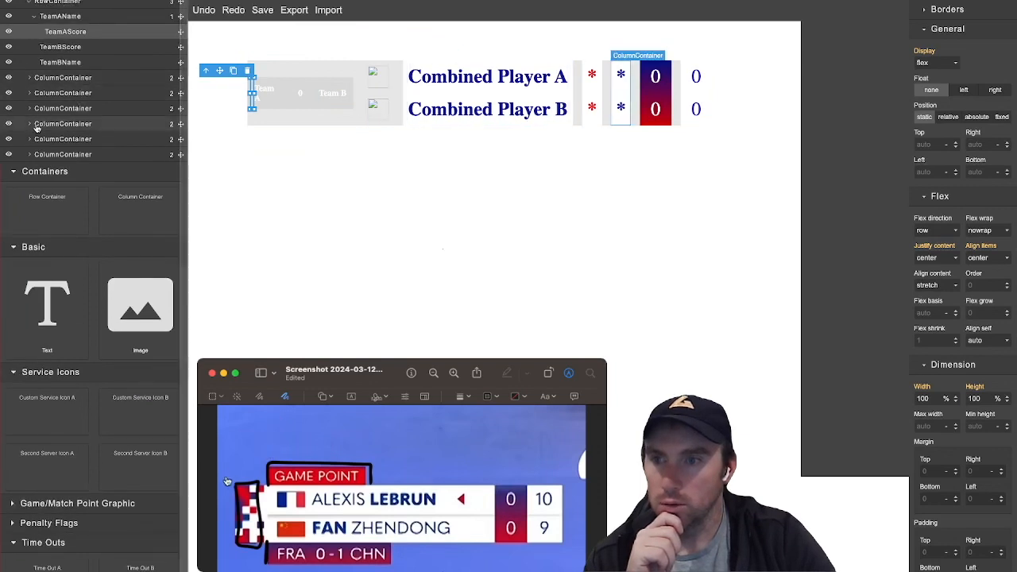
pyautogui.scroll(2, 56, 79)
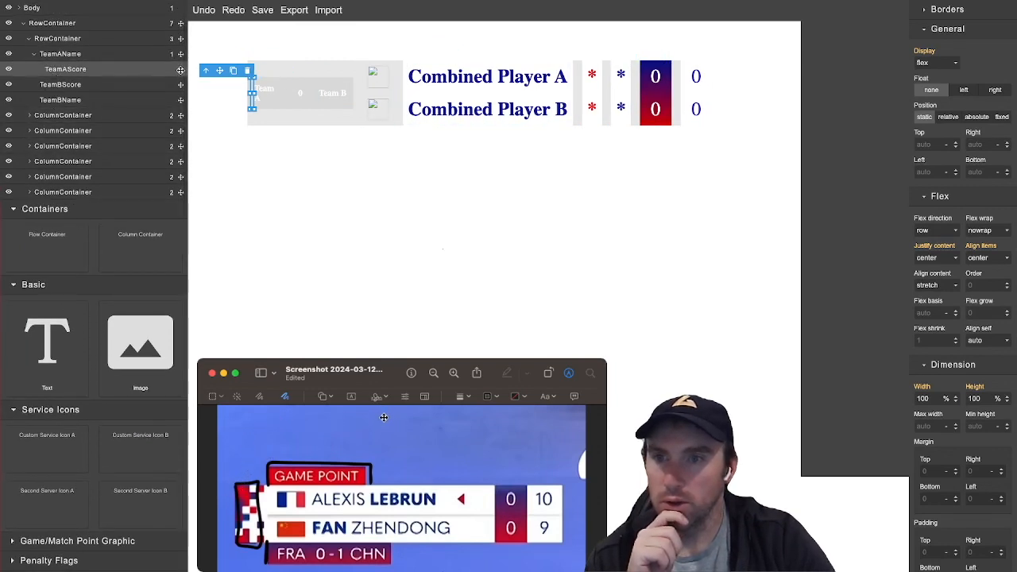
pyautogui.moveTo(180, 69); pyautogui.dragTo(144, 65)
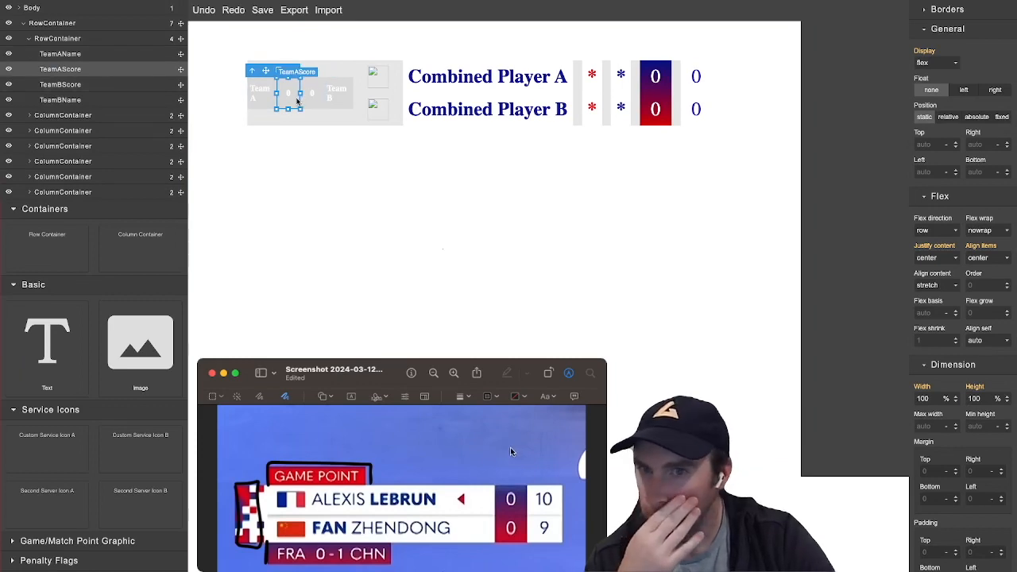
# Add a background layer of type gradient to the nested row container holding the team names and scores
pyautogui.click(60, 40)
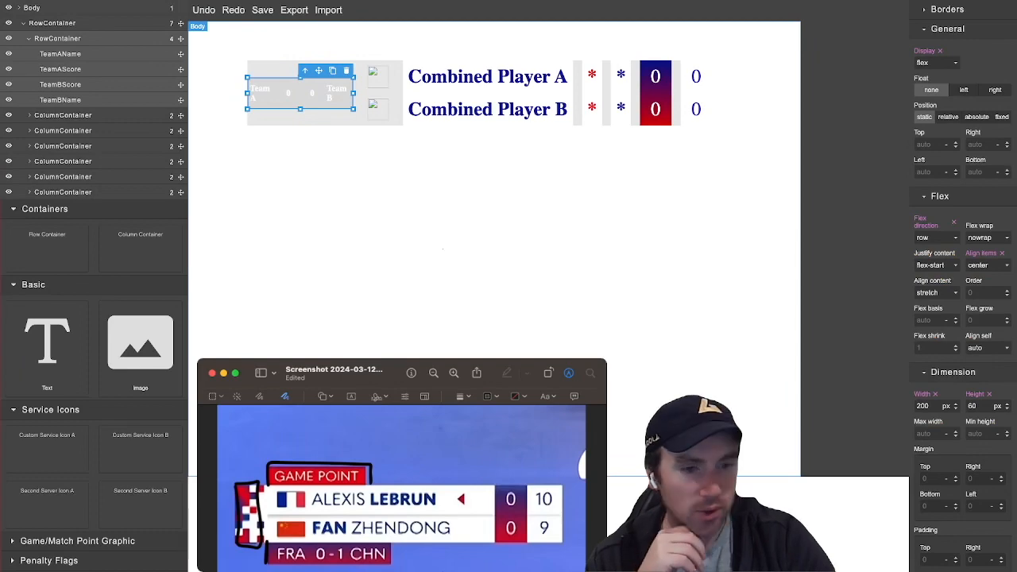
pyautogui.scroll(-10, 975, 476)
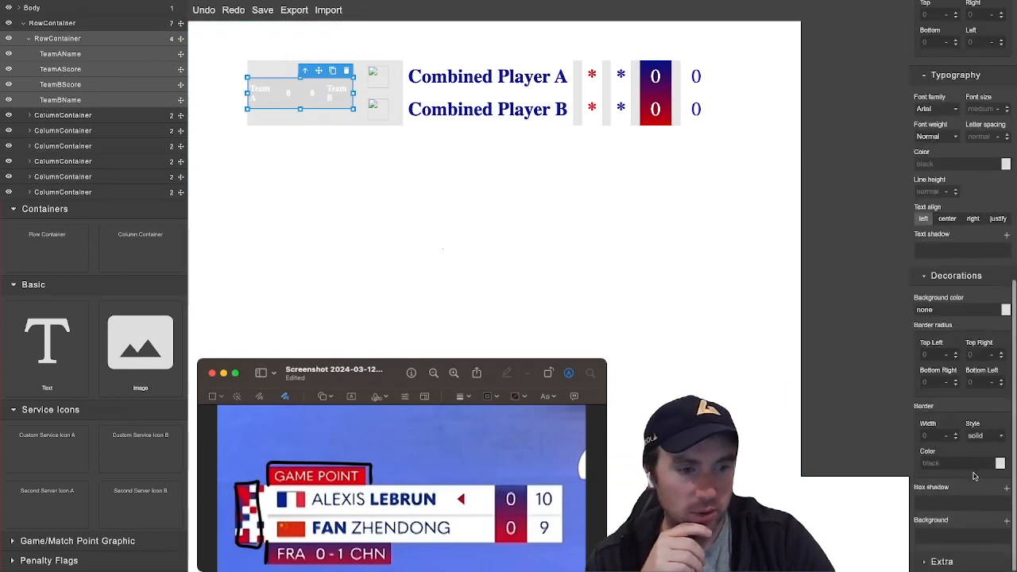
pyautogui.click(1007, 524)
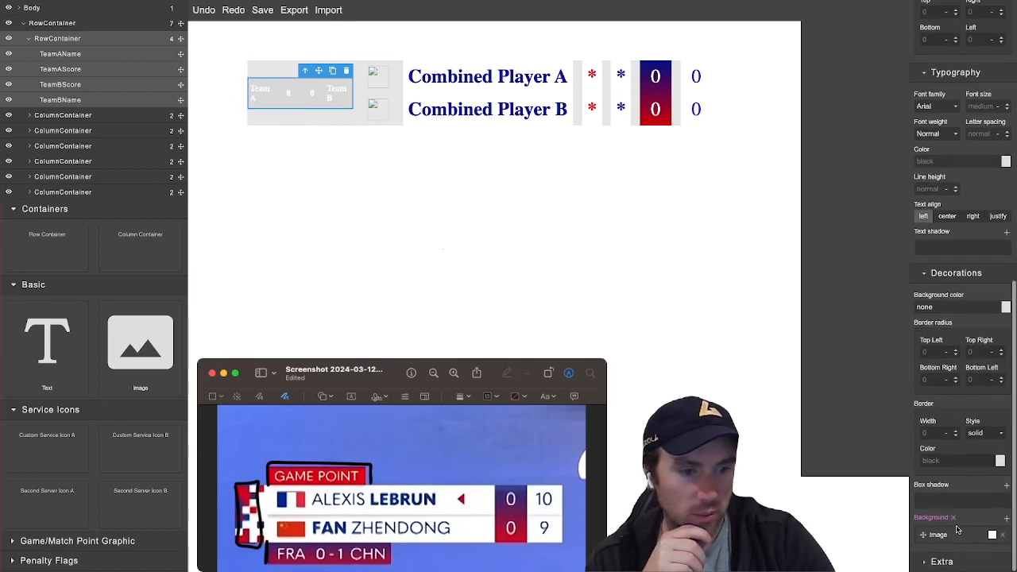
pyautogui.click(980, 538)
pyautogui.scroll(-3, 976, 548)
pyautogui.click(992, 432)
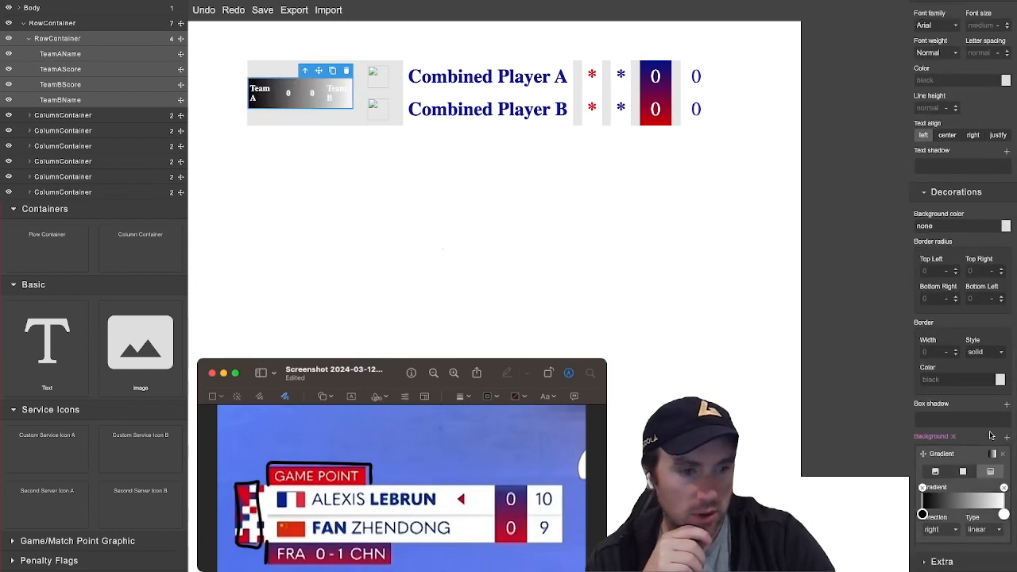
# Set the starting colour of the nested row container's background gradient to red
pyautogui.click(922, 514)
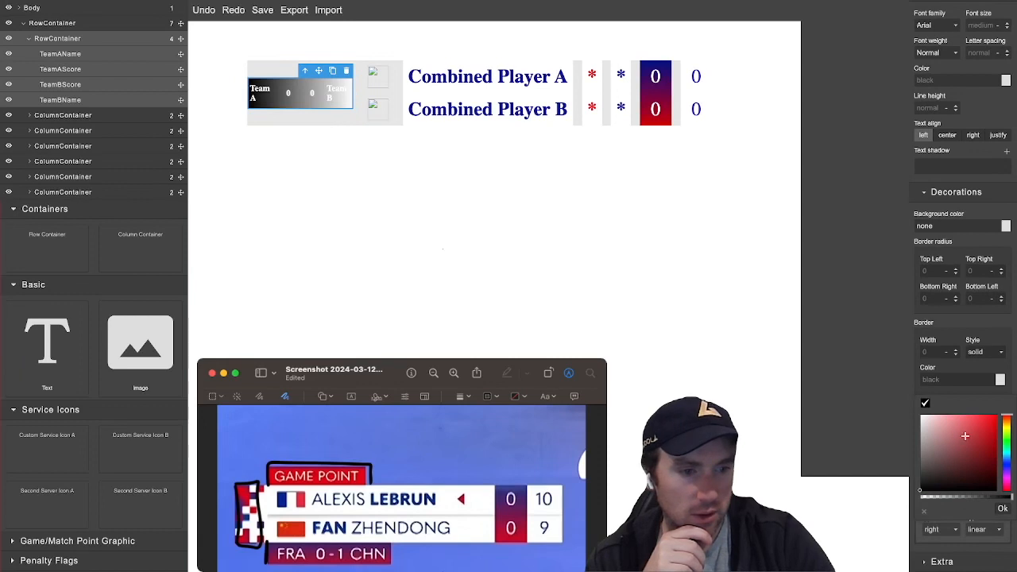
pyautogui.moveTo(988, 433); pyautogui.dragTo(992, 433)
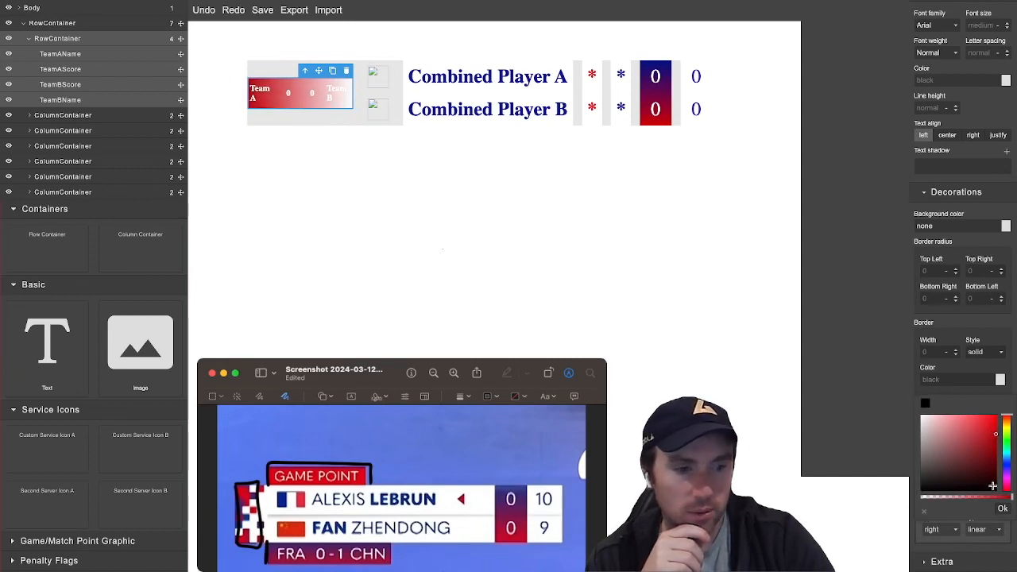
pyautogui.click(1002, 509)
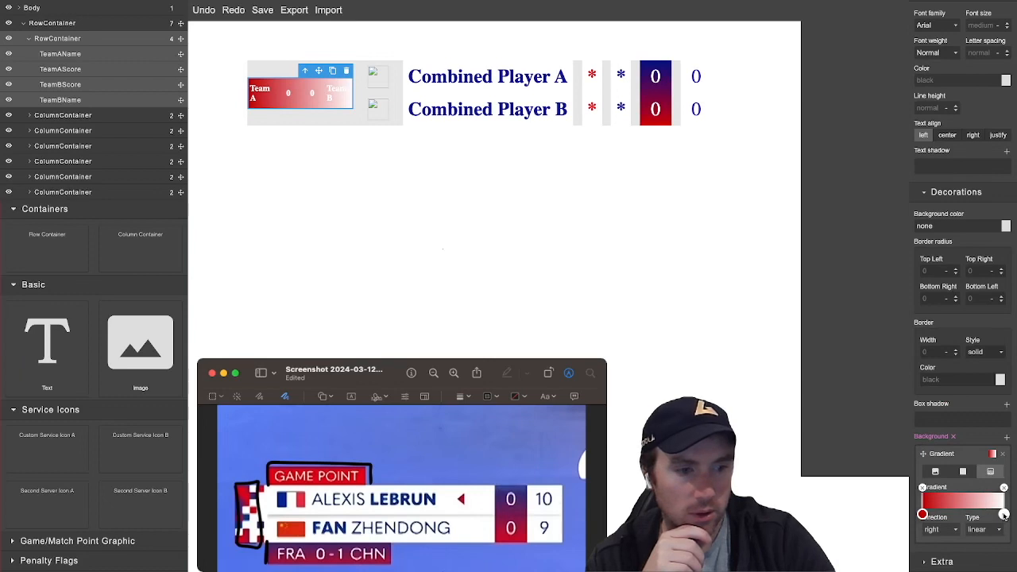
pyautogui.click(1003, 514)
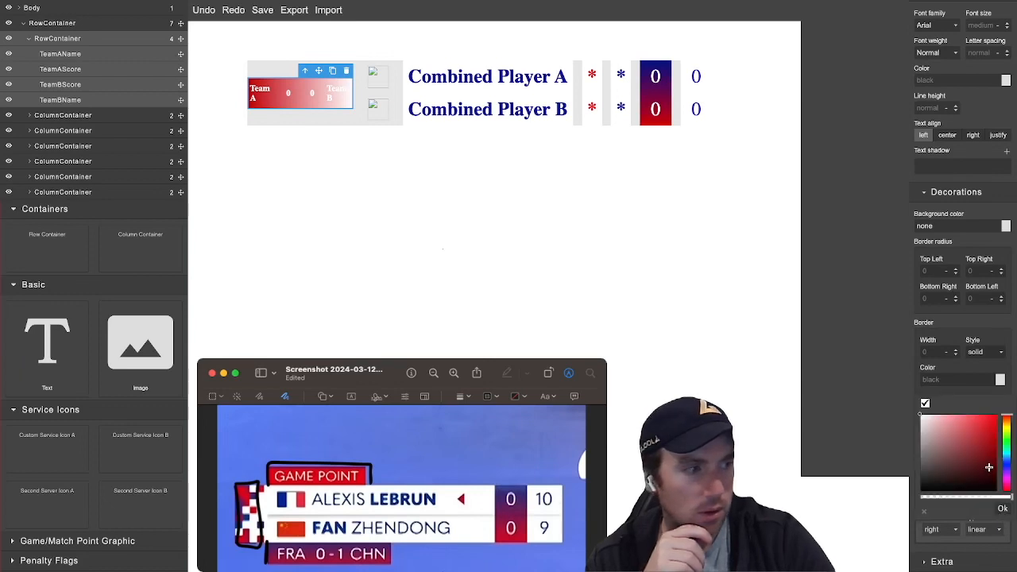
pyautogui.click(1003, 511)
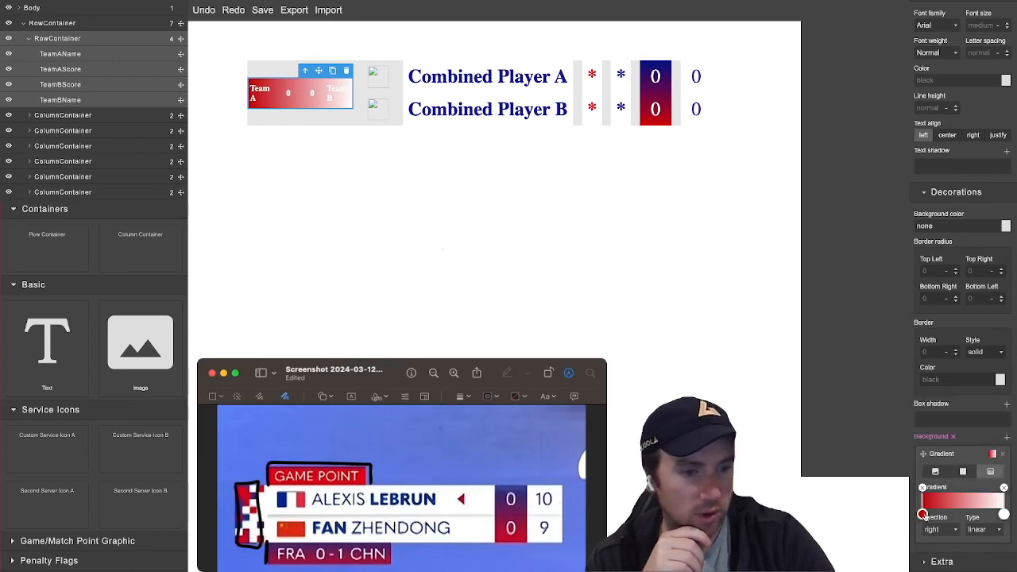
# Set the starting colour of the nested row container's background gradient to dark blue
pyautogui.click(923, 515)
pyautogui.click(1004, 455)
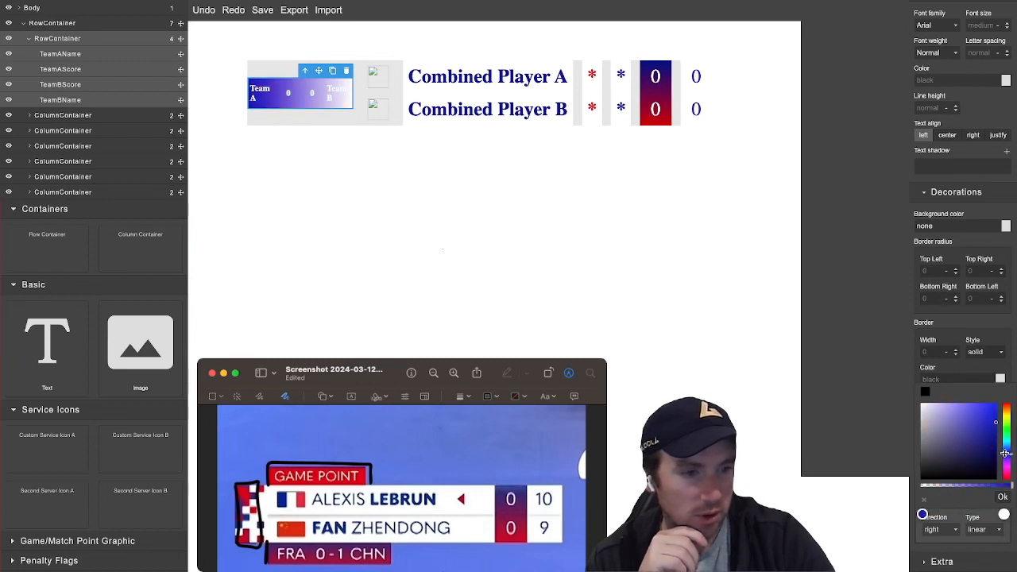
pyautogui.click(987, 429)
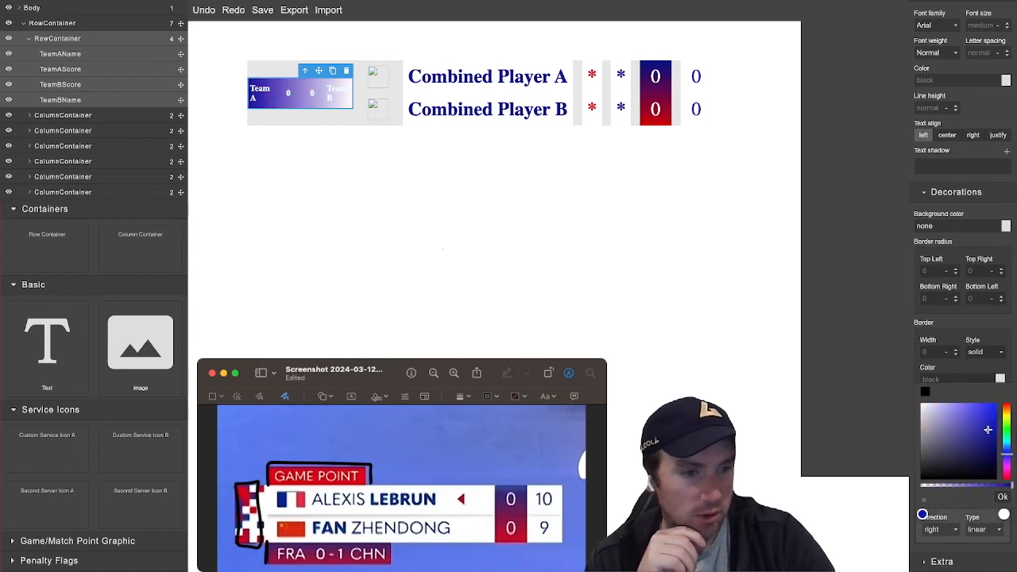
pyautogui.click(1003, 498)
# Set the gradient's end colour to red and its direction to bottom
pyautogui.click(1004, 515)
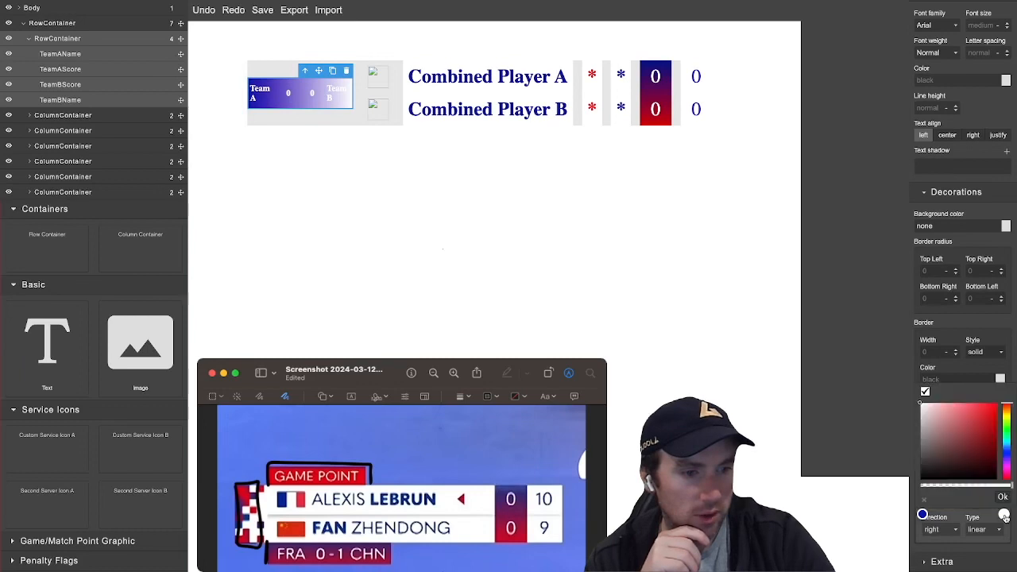
pyautogui.click(991, 424)
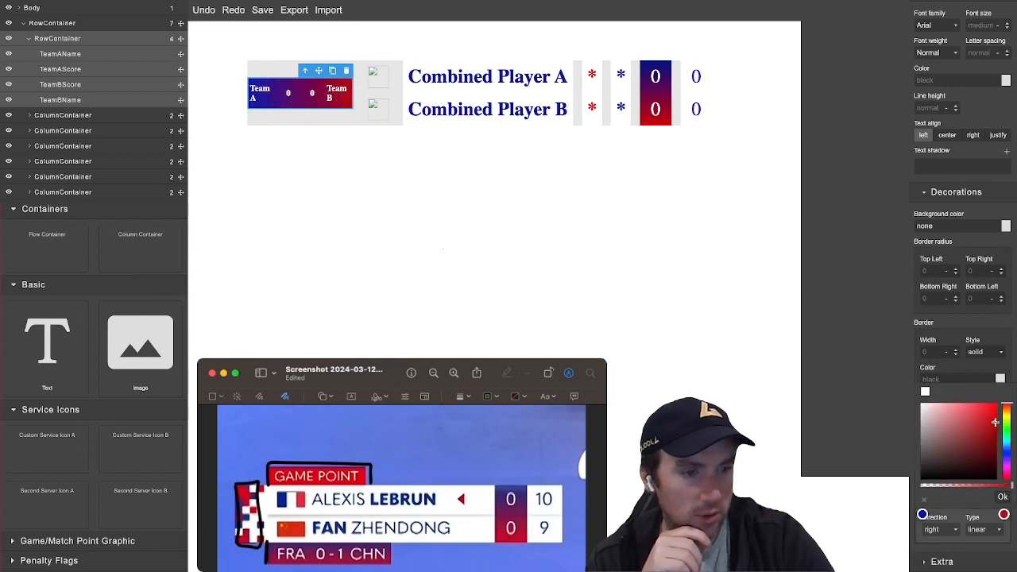
pyautogui.click(937, 532)
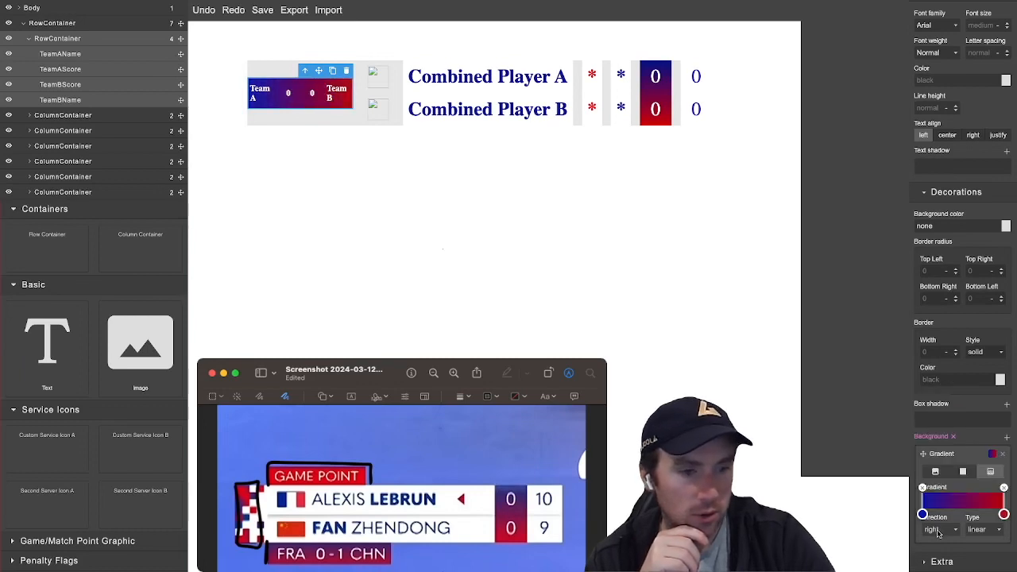
pyautogui.click(937, 543)
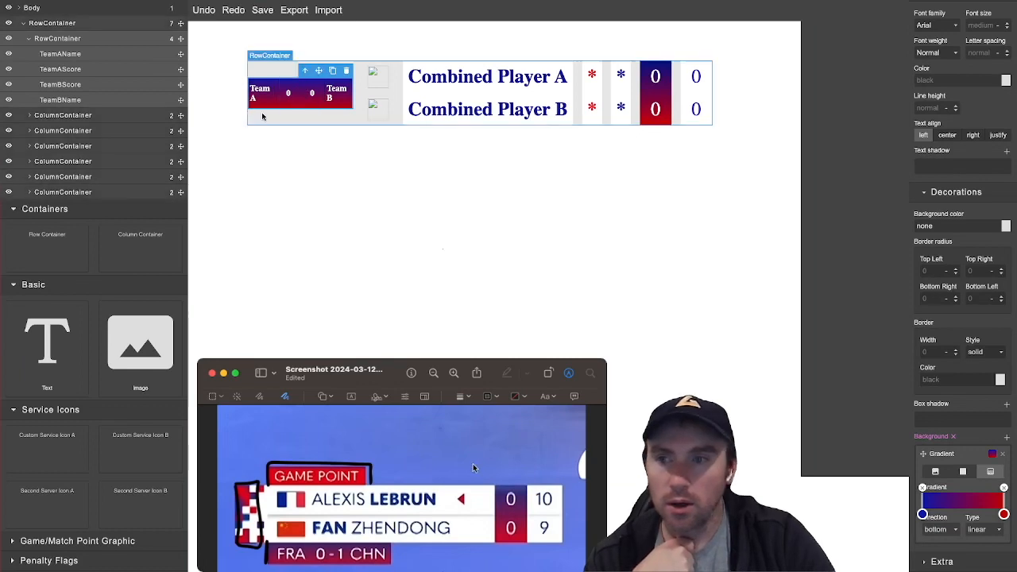
# Insert a text element between Team A Score and Team B Score and replace its placeholder text with a hyphen
pyautogui.moveTo(50, 332); pyautogui.dragTo(300, 96)
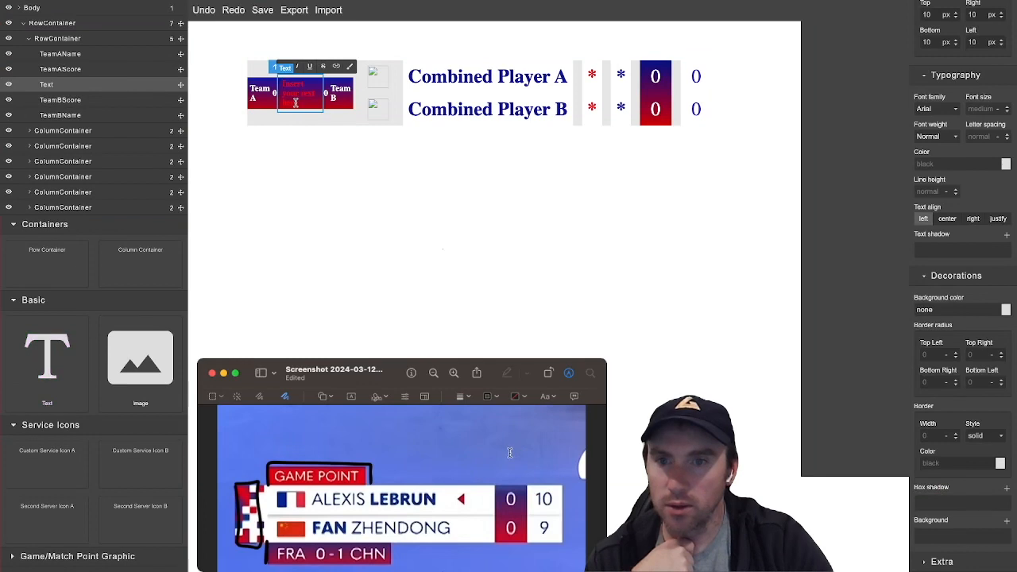
pyautogui.moveTo(304, 103); pyautogui.dragTo(278, 83)
pyautogui.press('BackSpace')
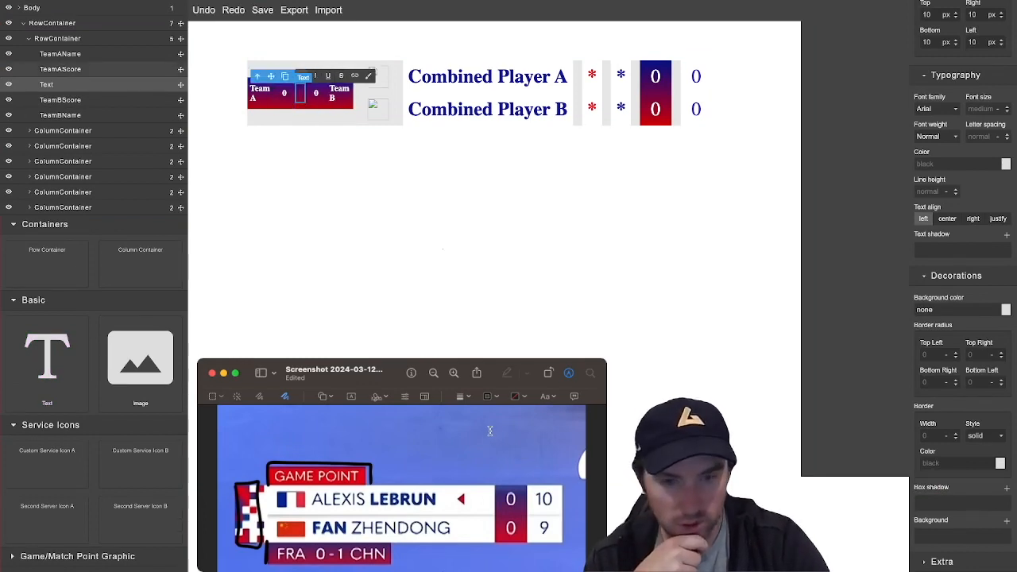
# Remove the padding from the hyphen text element between the two team scores
pyautogui.click(290, 108)
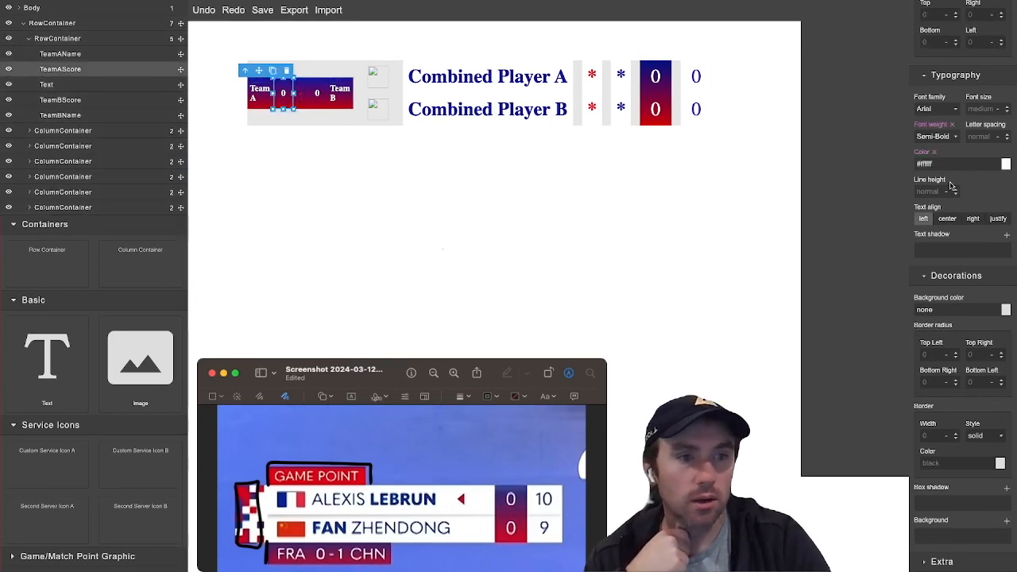
pyautogui.scroll(10, 951, 186)
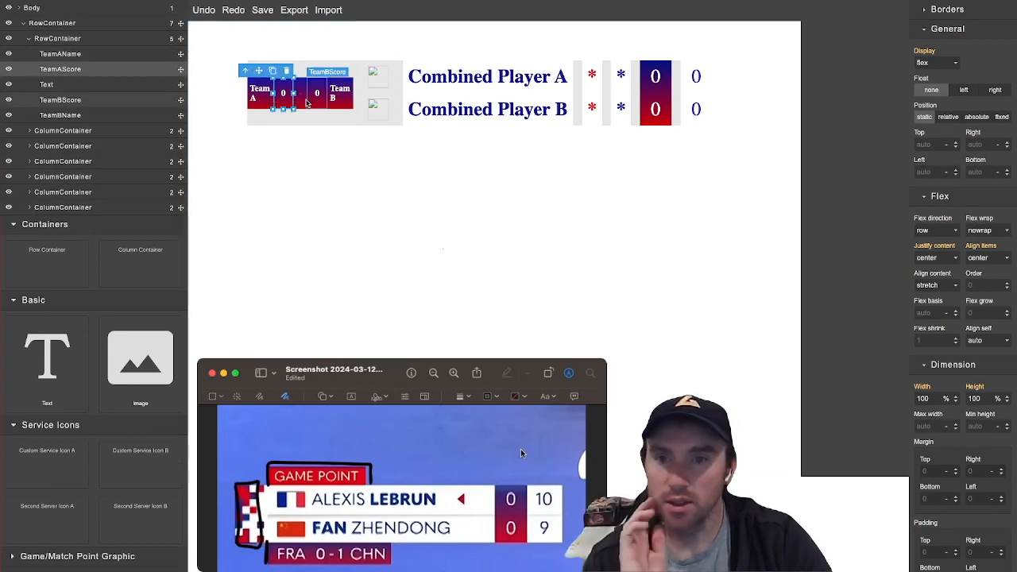
pyautogui.click(302, 103)
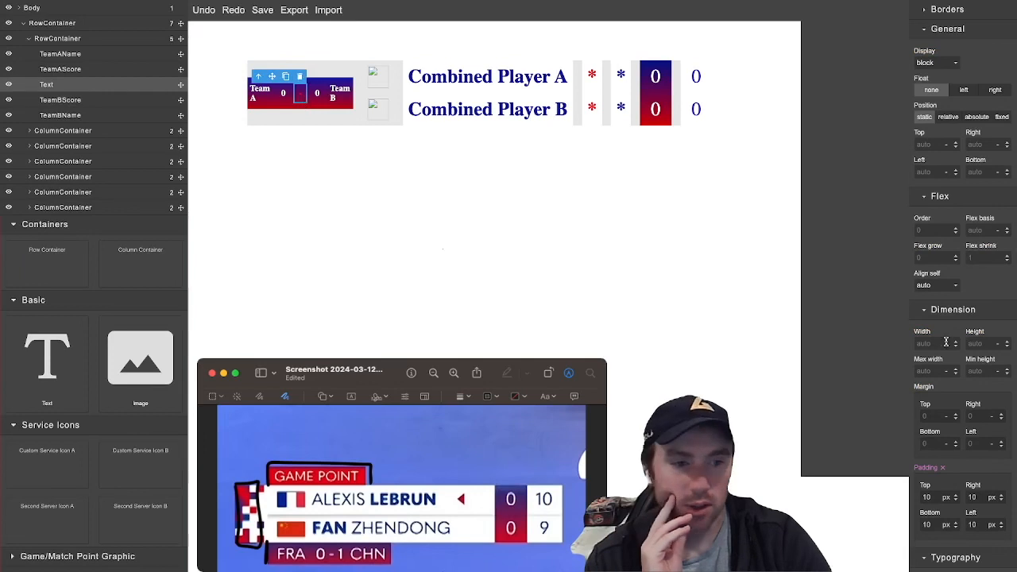
pyautogui.scroll(-2, 957, 341)
pyautogui.scroll(-1, 953, 325)
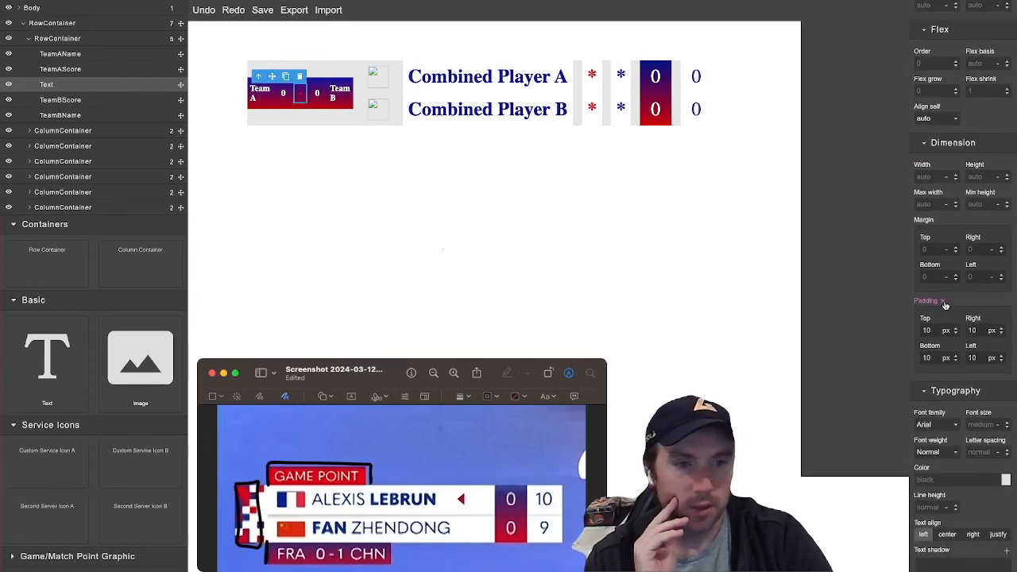
pyautogui.click(943, 302)
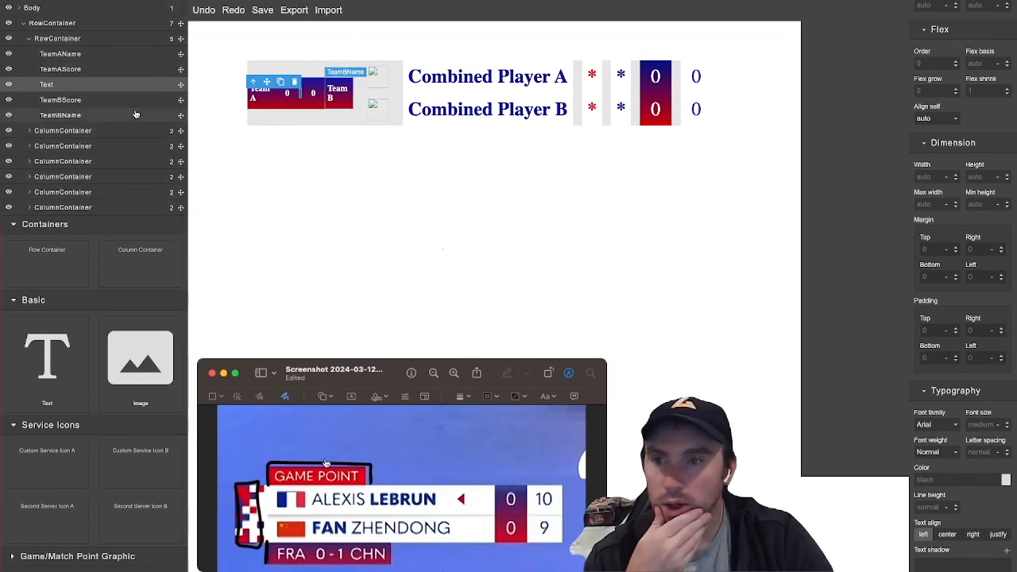
# Resize the nested row container to about 147 px wide and 38 px high
pyautogui.click(90, 102)
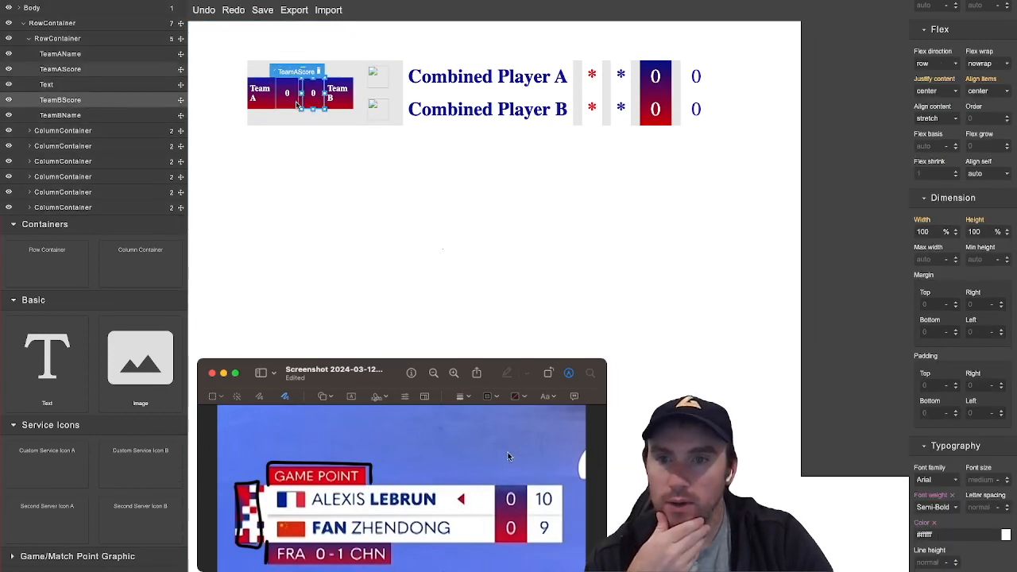
pyautogui.click(280, 106)
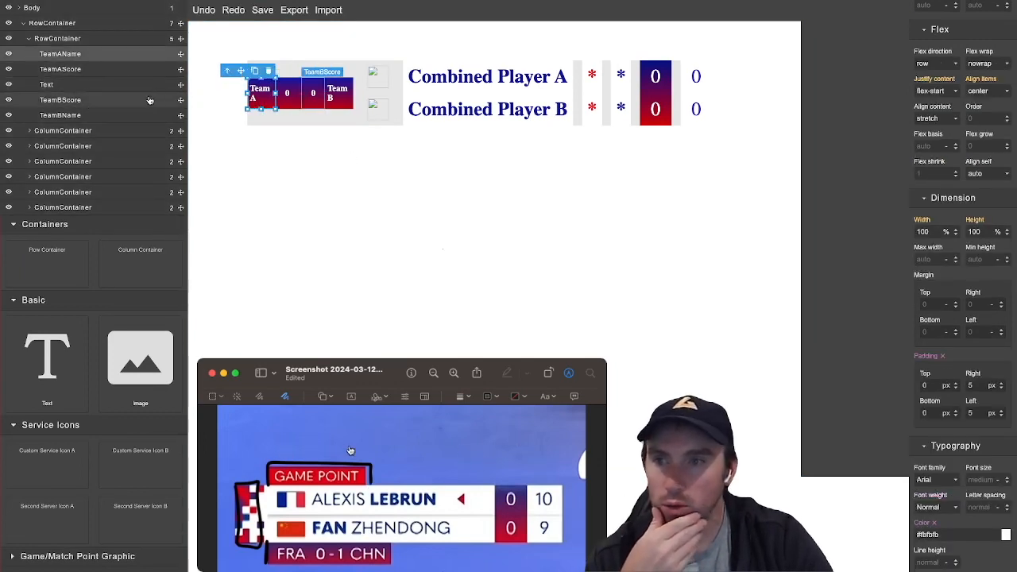
pyautogui.click(84, 38)
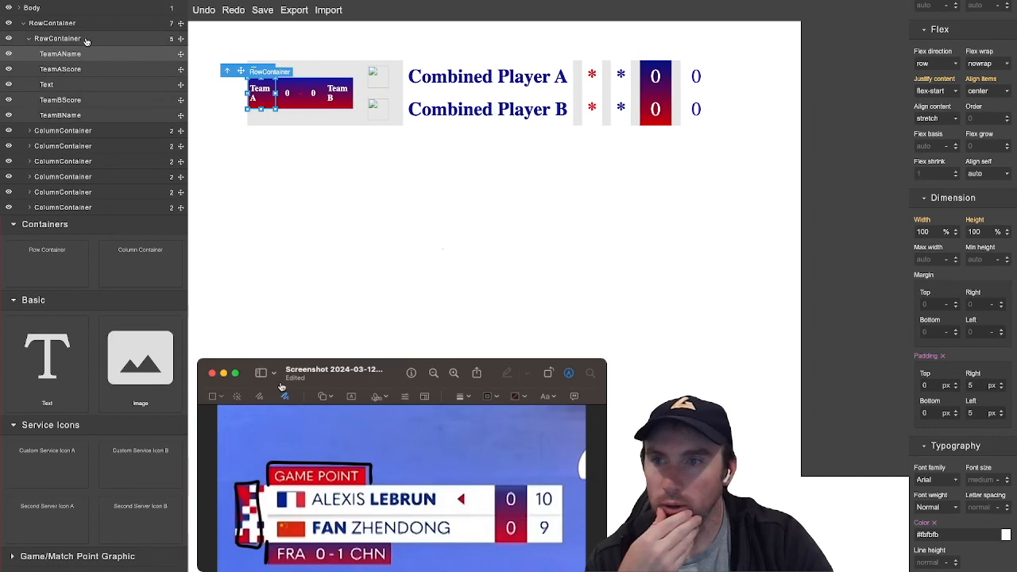
pyautogui.click(300, 99)
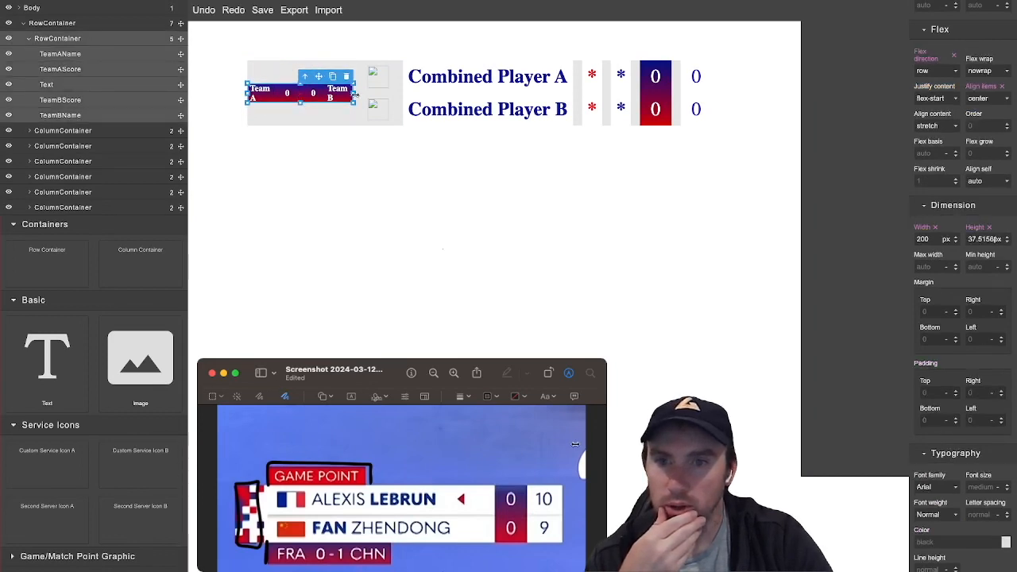
pyautogui.moveTo(354, 93); pyautogui.dragTo(327, 93)
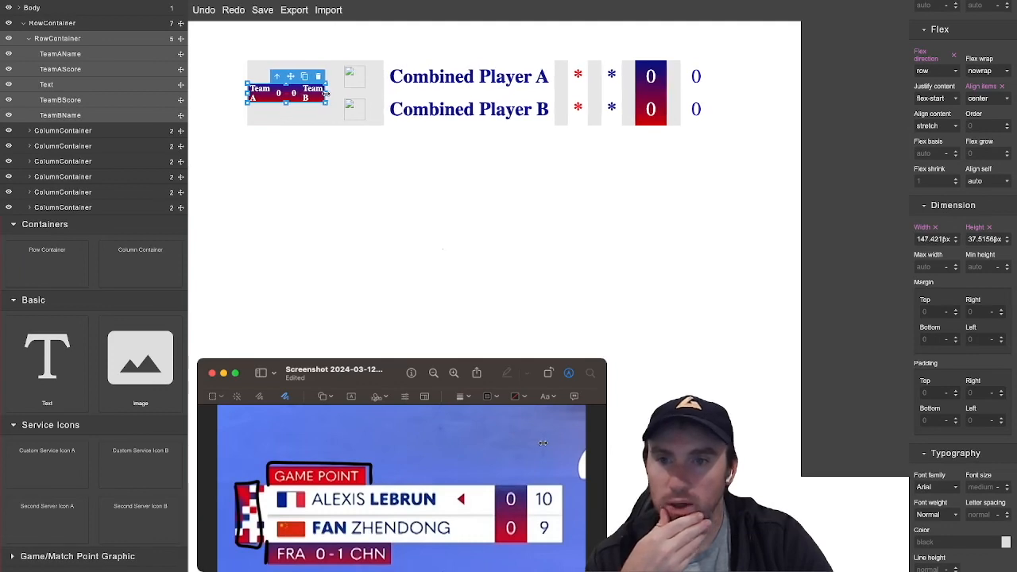
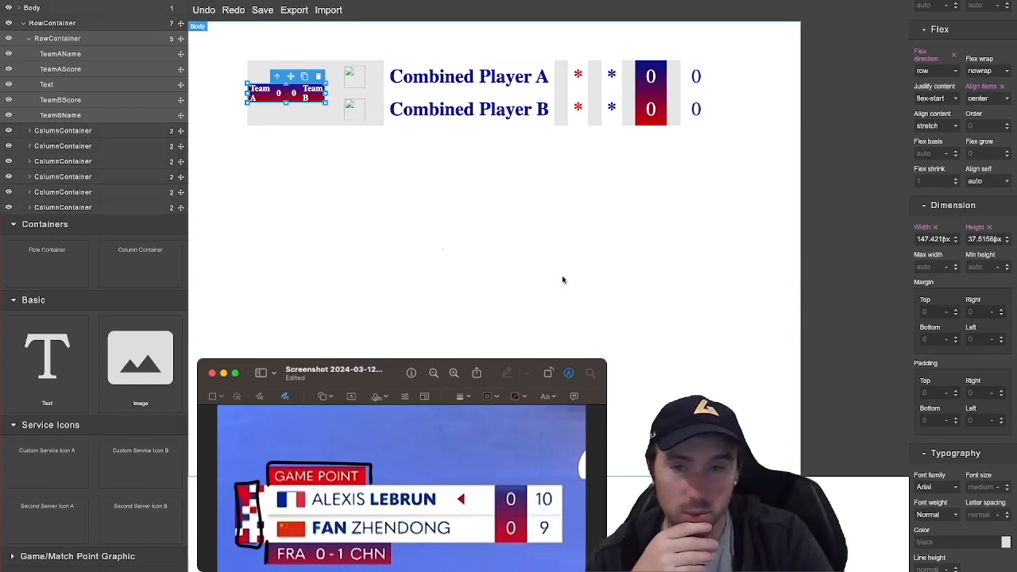
# Add a translateY transform of 78 px to the team-score row container so it sits directly below the scoreboard
pyautogui.scroll(-2, 975, 518)
pyautogui.scroll(-10, 975, 518)
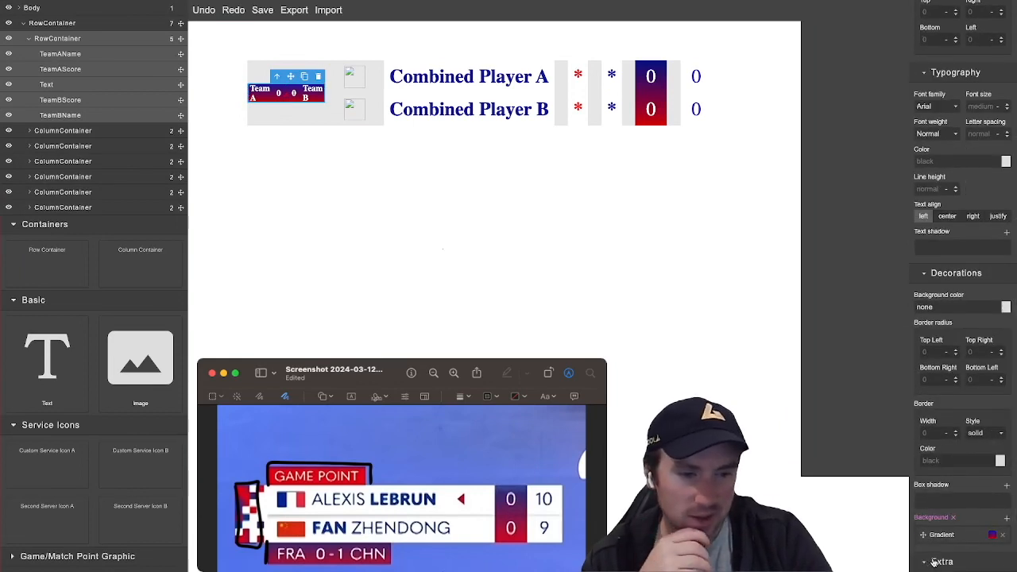
pyautogui.click(928, 563)
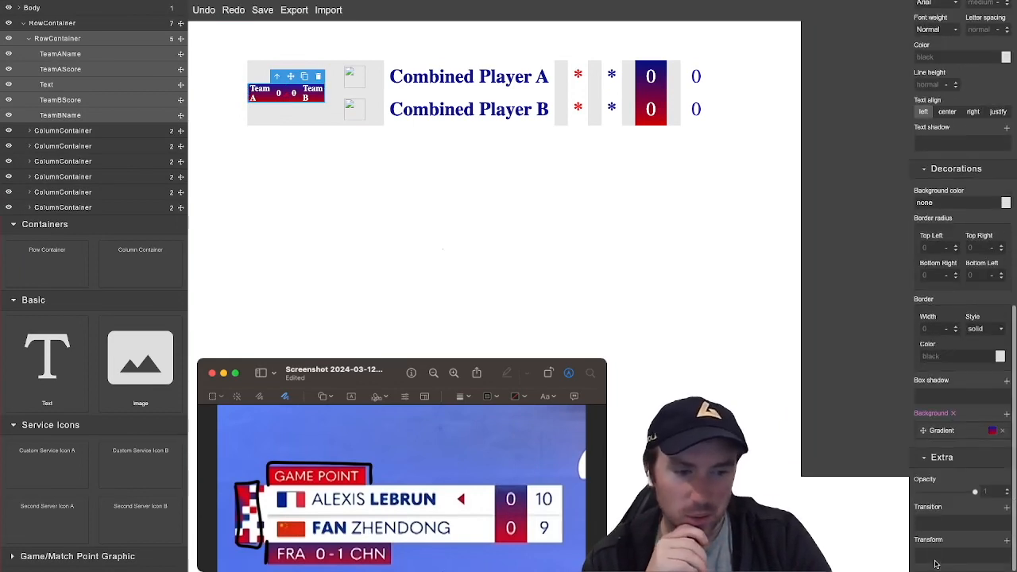
pyautogui.click(1007, 542)
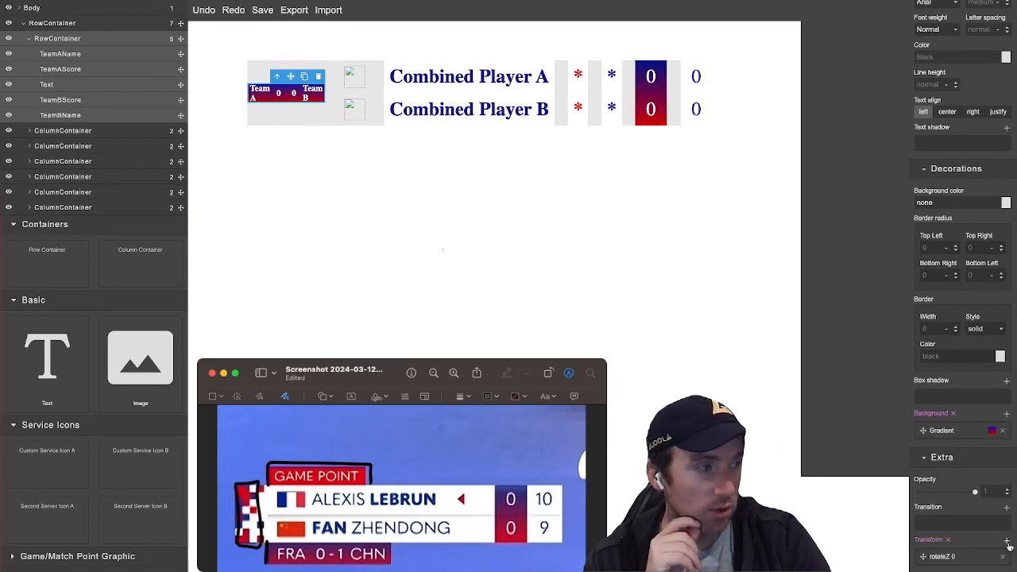
pyautogui.click(942, 557)
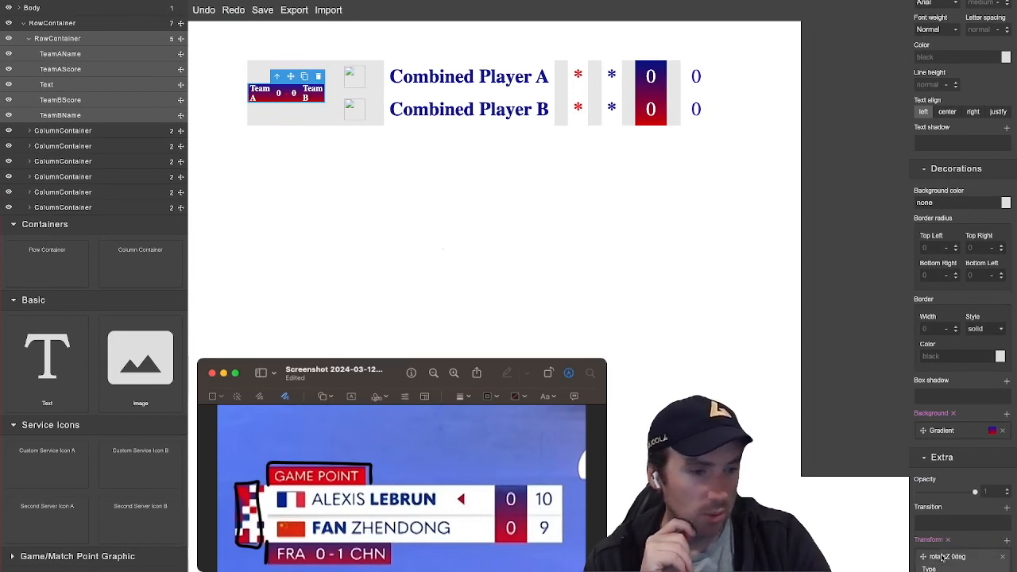
pyautogui.scroll(-2, 941, 557)
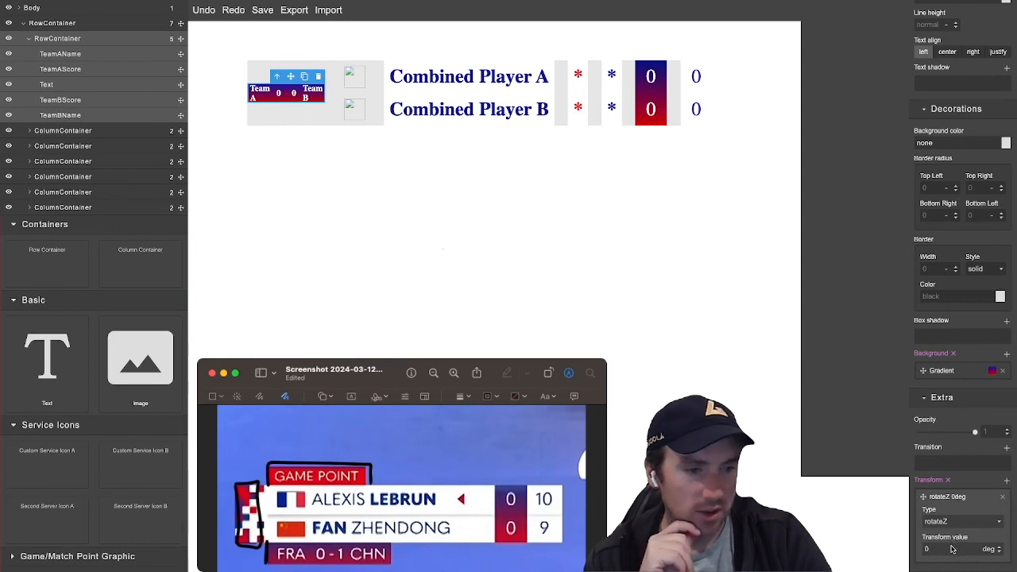
pyautogui.click(951, 546)
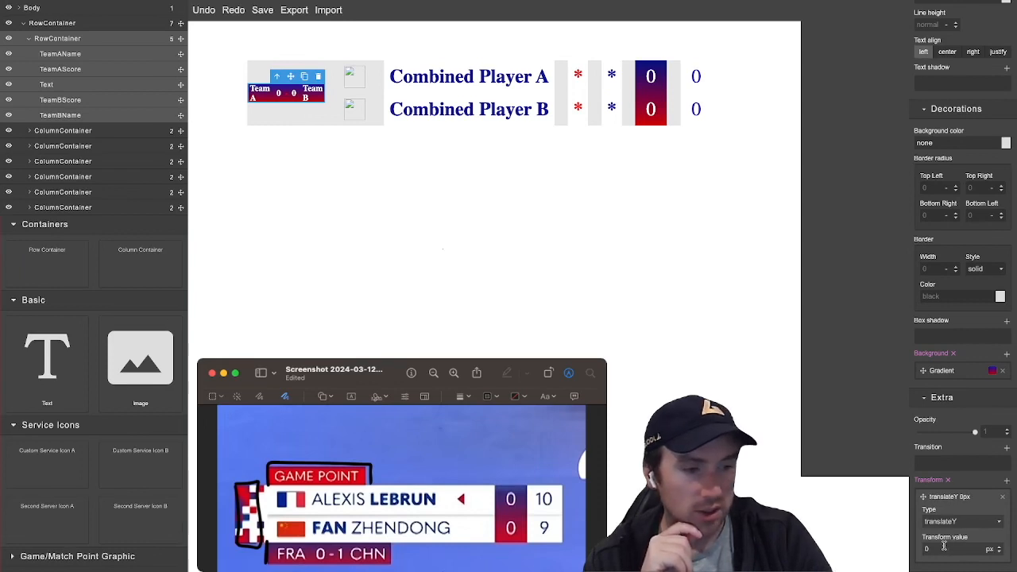
pyautogui.moveTo(939, 547); pyautogui.dragTo(922, 549)
pyautogui.write('50')
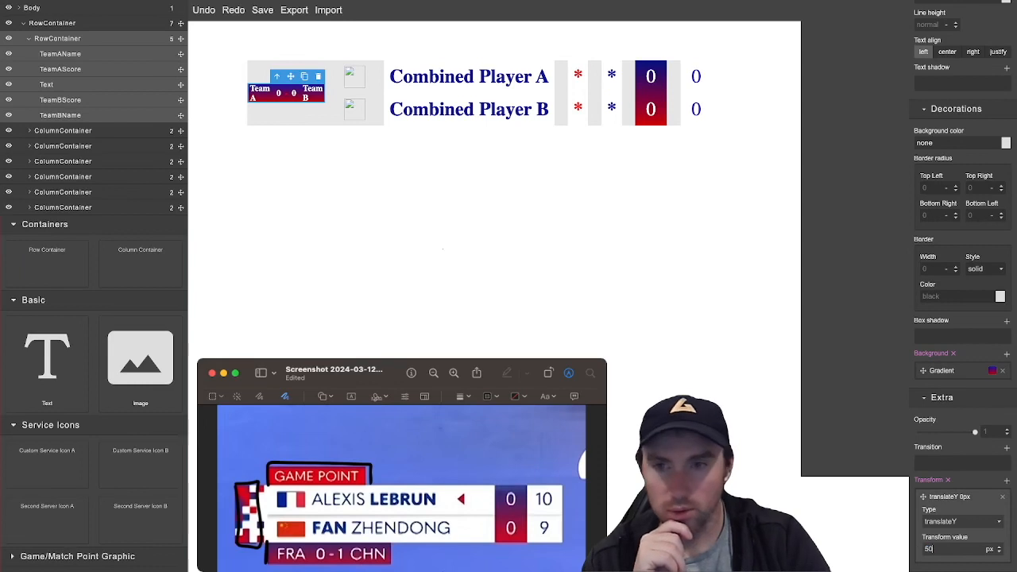
pyautogui.press('Return')
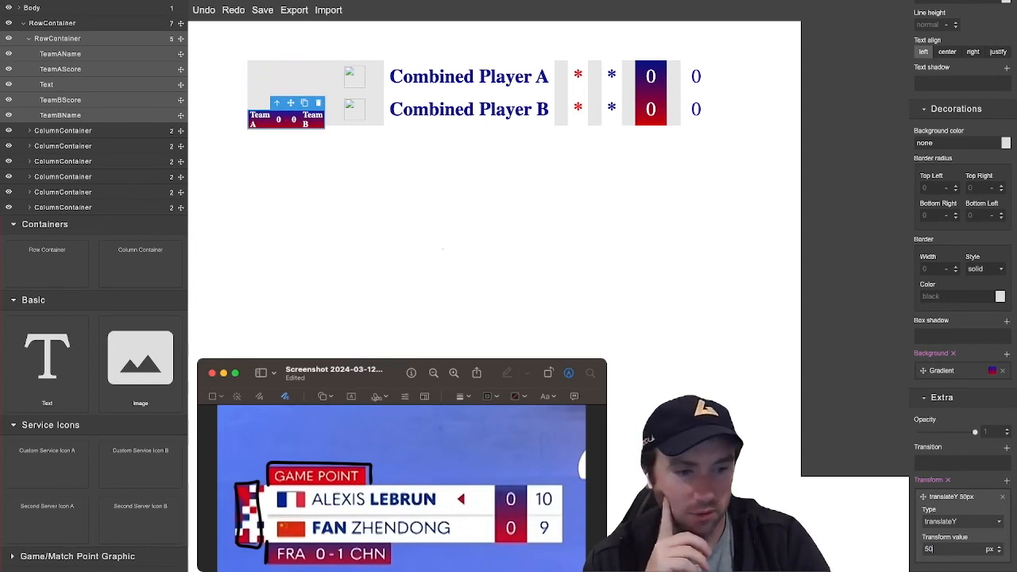
pyautogui.click(1000, 548)
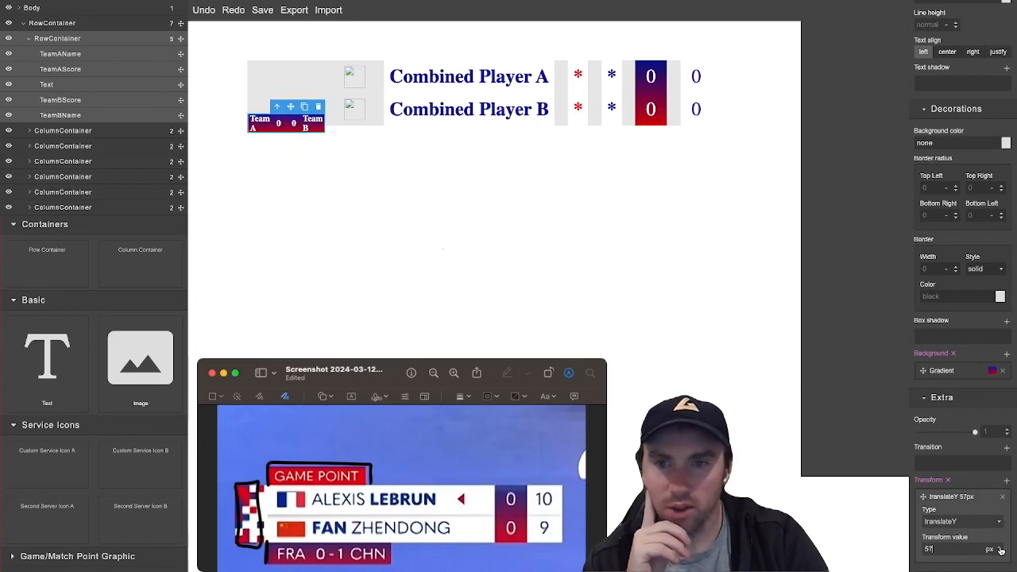
pyautogui.moveTo(1000, 550); pyautogui.dragTo(1000, 554)
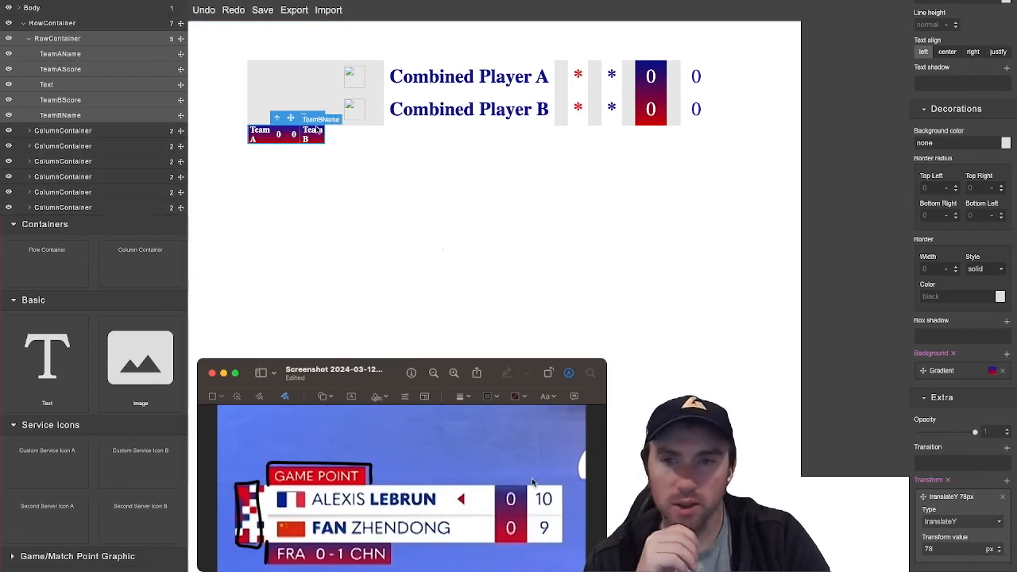
# Remove the fixed width from the nested team-score row container
pyautogui.click(313, 135)
pyautogui.click(240, 135)
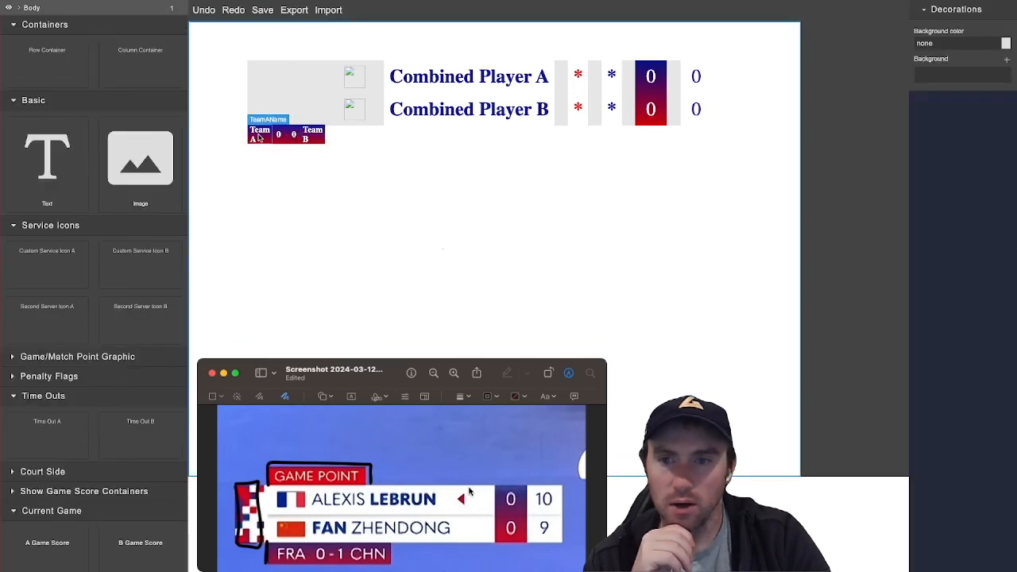
pyautogui.click(257, 135)
pyautogui.click(49, 41)
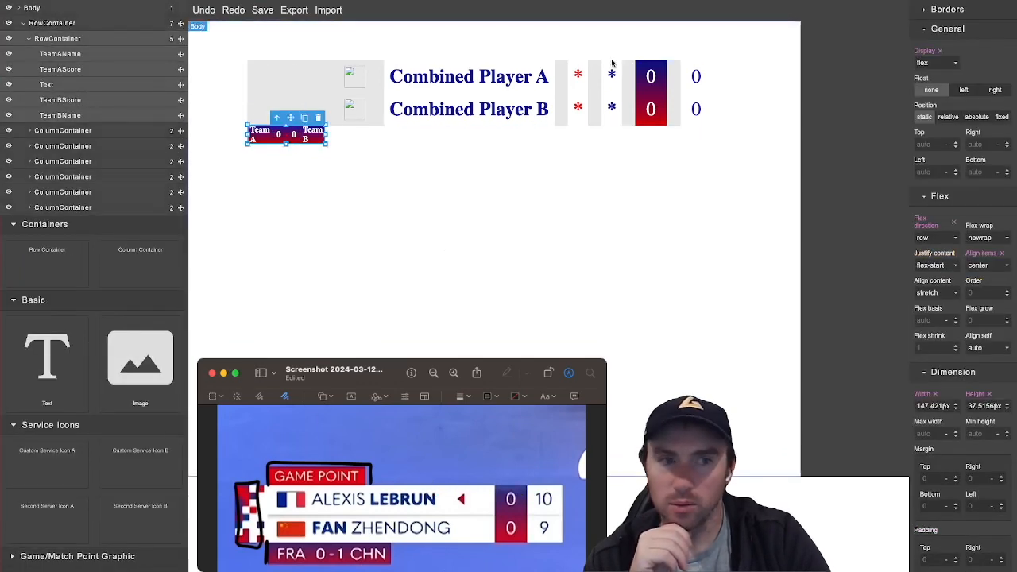
pyautogui.click(936, 394)
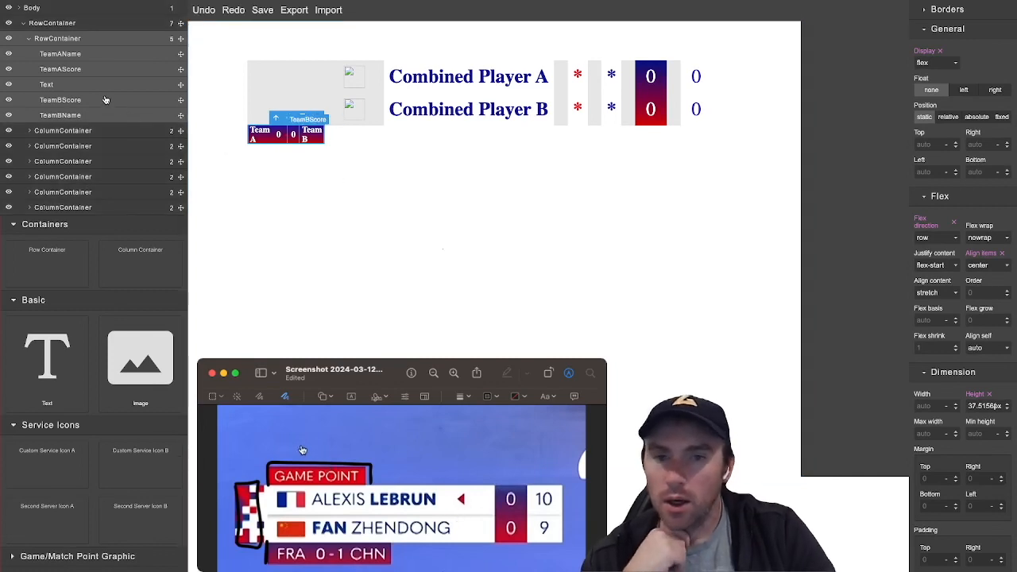
# Set the position of the nested team-score row container to absolute
pyautogui.click(265, 138)
pyautogui.click(61, 38)
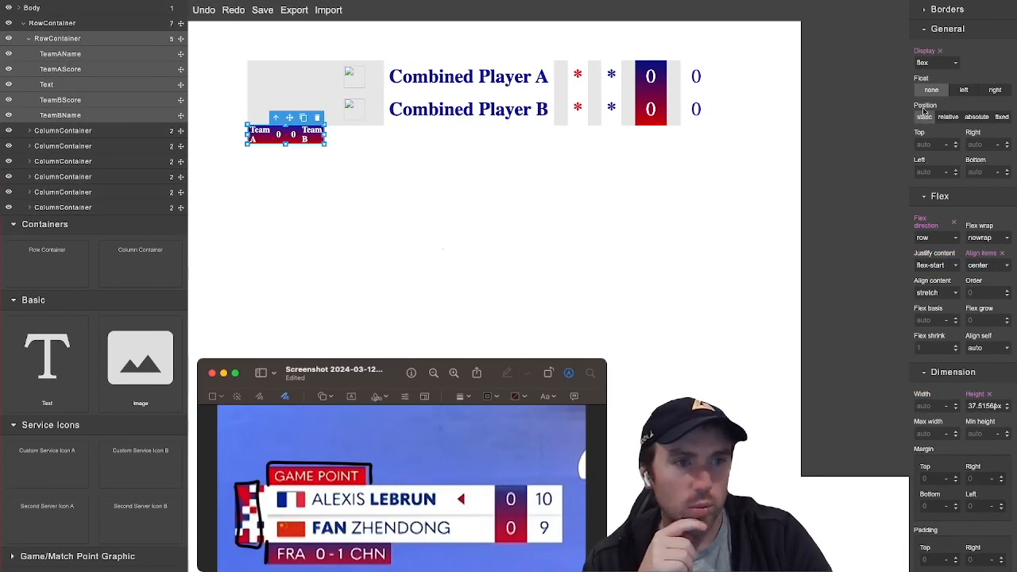
pyautogui.click(975, 120)
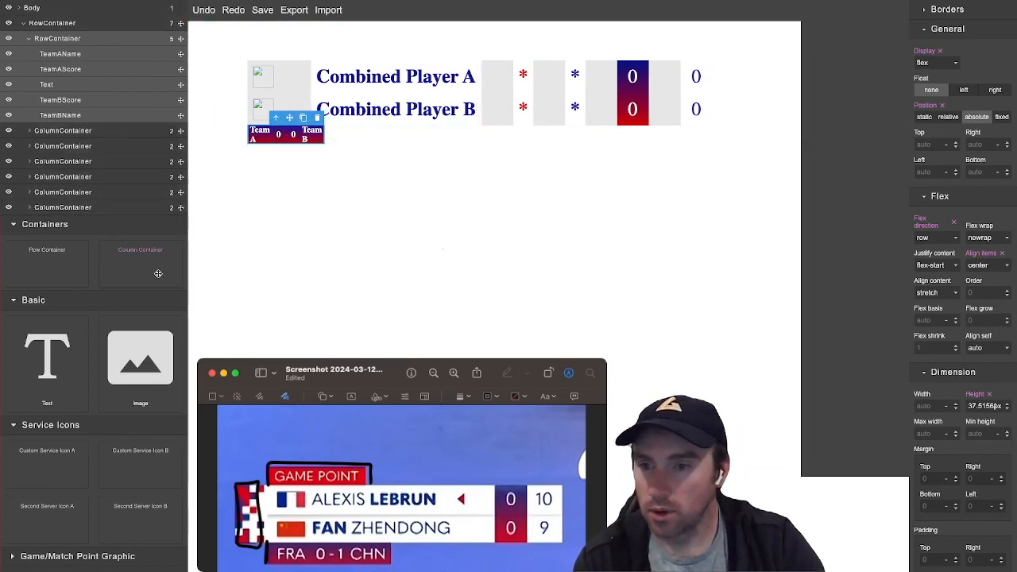
# Expand the Game/Match Point Graphic group and try to place a Custom Game Point element directly beside the logo column
pyautogui.scroll(-2, 140, 288)
pyautogui.scroll(-1, 141, 288)
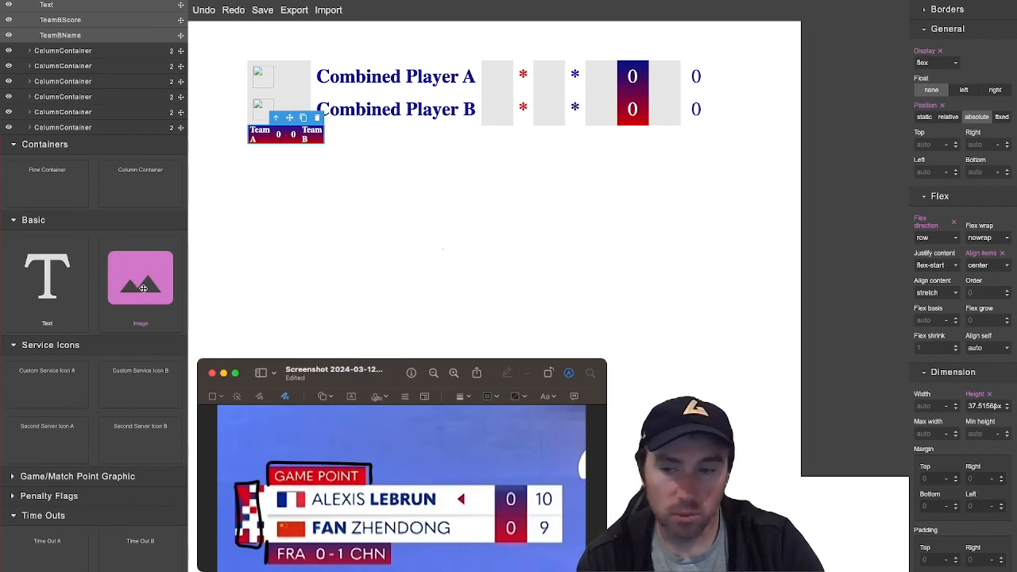
pyautogui.scroll(-5, 143, 288)
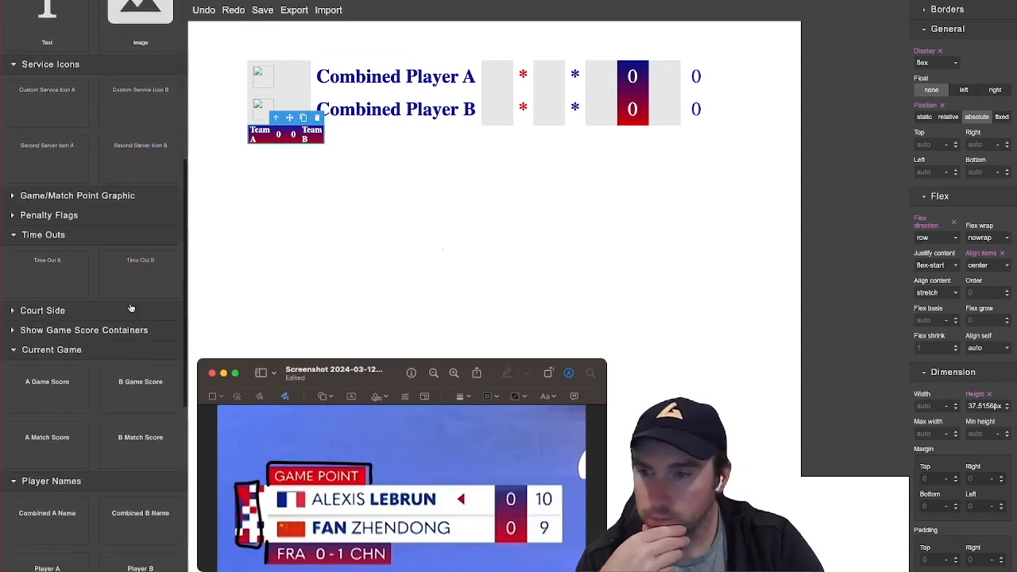
pyautogui.click(67, 196)
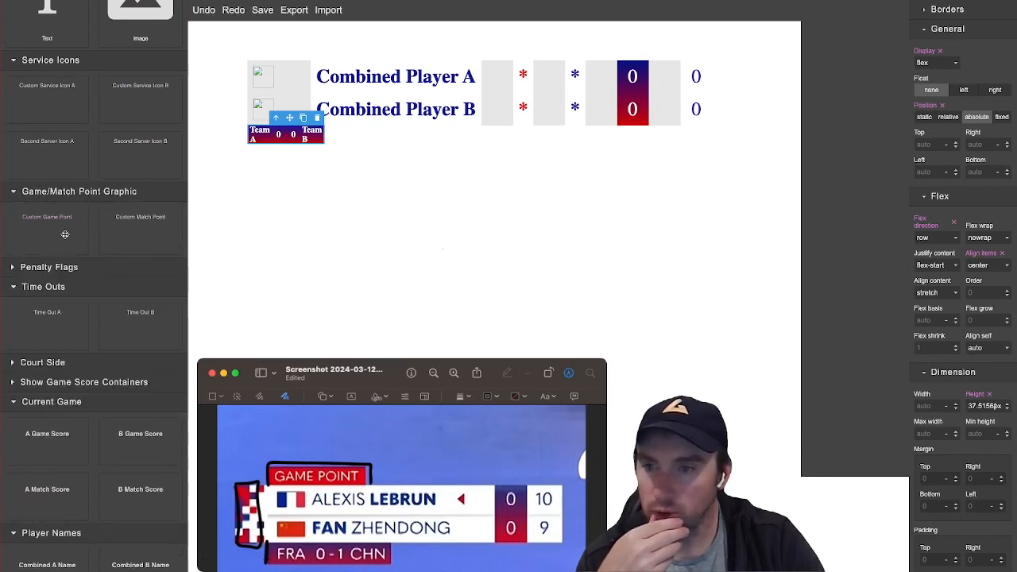
pyautogui.scroll(2, 63, 237)
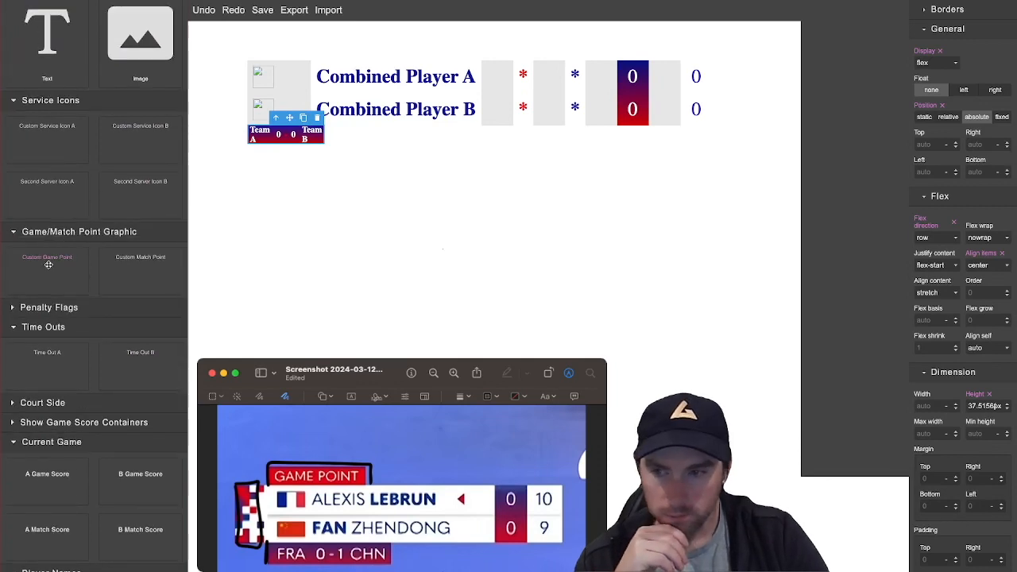
pyautogui.moveTo(48, 264); pyautogui.dragTo(298, 83)
# Insert a row container between the logo column and the player-name column of the scoreboard
pyautogui.scroll(3, 143, 161)
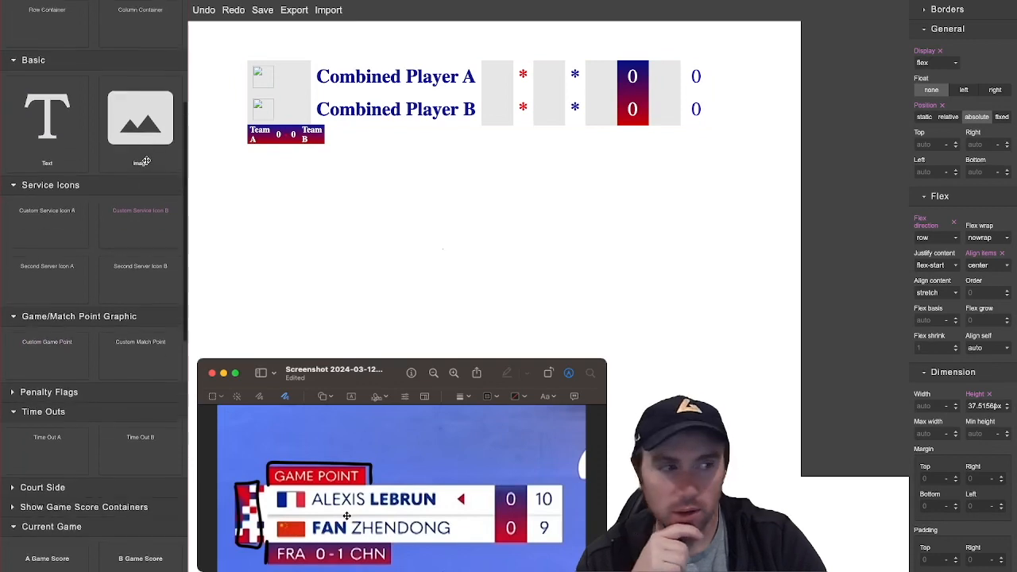
pyautogui.scroll(8, 130, 209)
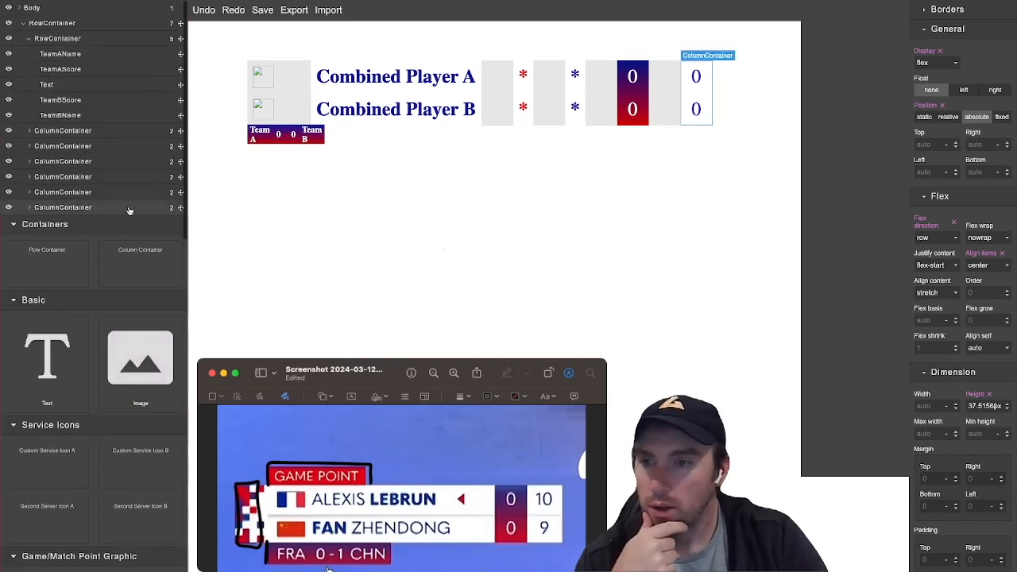
pyautogui.moveTo(51, 267); pyautogui.dragTo(296, 92)
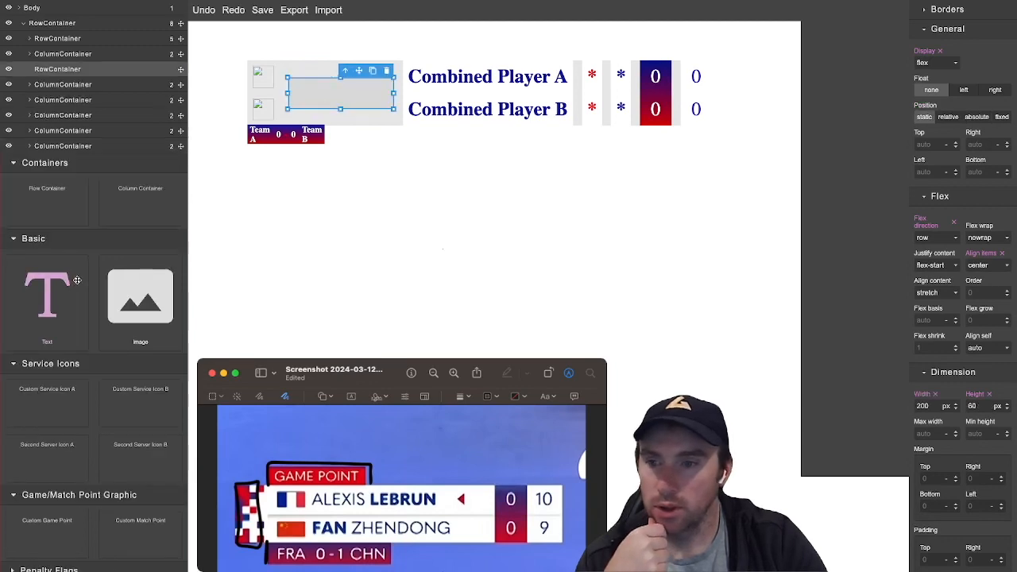
# Place the Custom Game Point and Custom Match Point elements inside the empty row container beside the logos
pyautogui.scroll(-5, 64, 315)
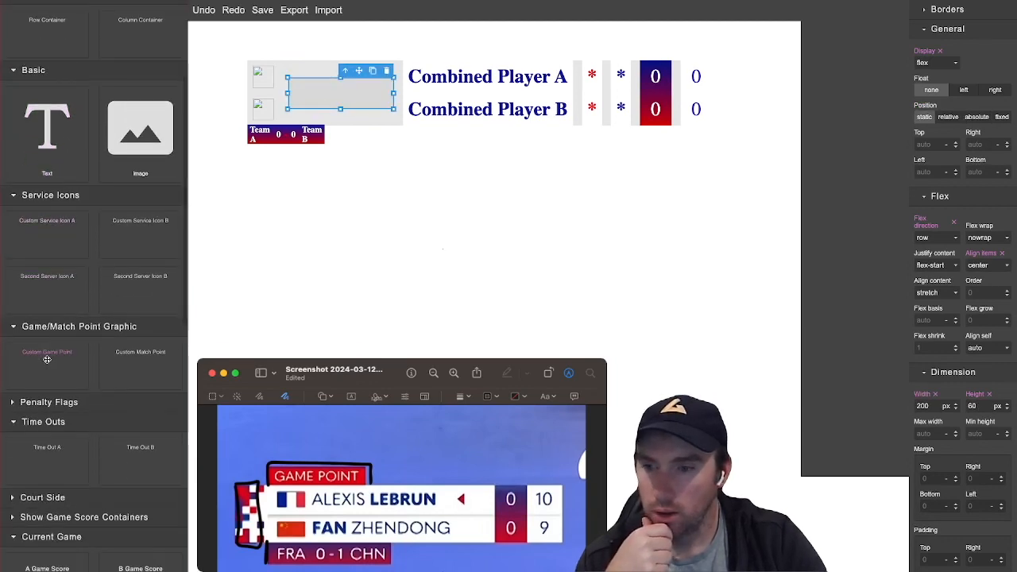
pyautogui.moveTo(47, 359); pyautogui.dragTo(321, 90)
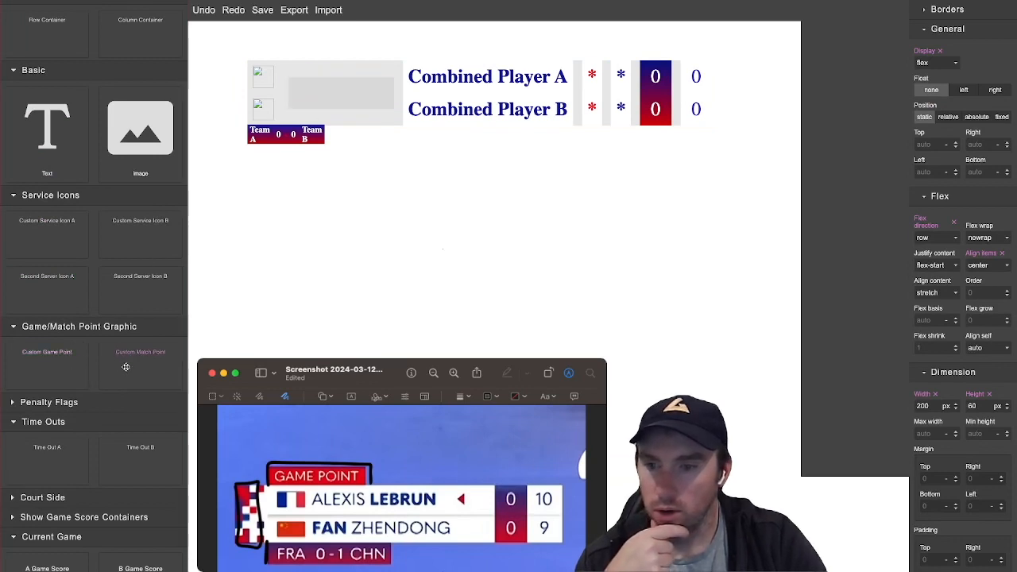
pyautogui.moveTo(126, 368); pyautogui.dragTo(294, 106)
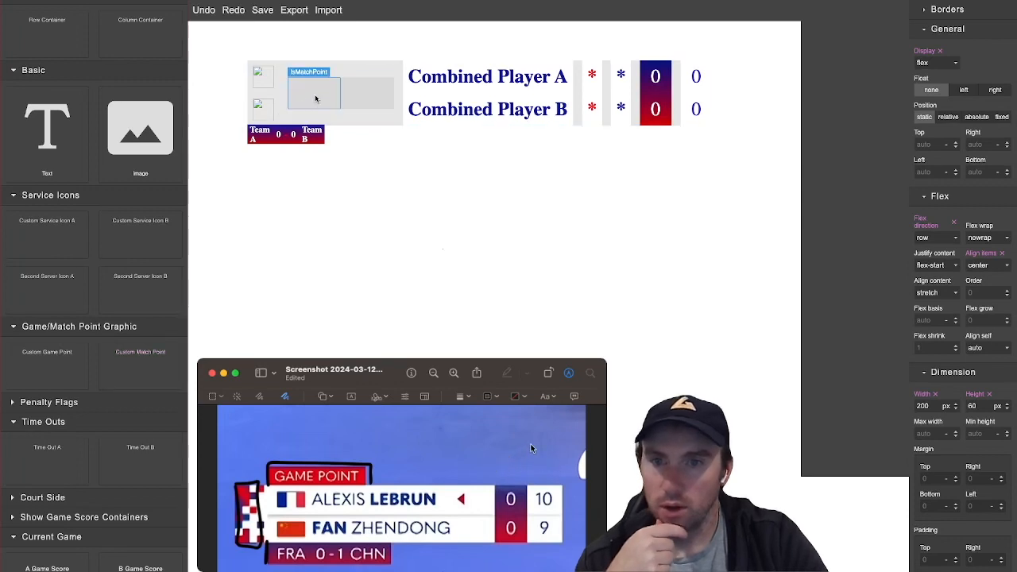
pyautogui.click(316, 98)
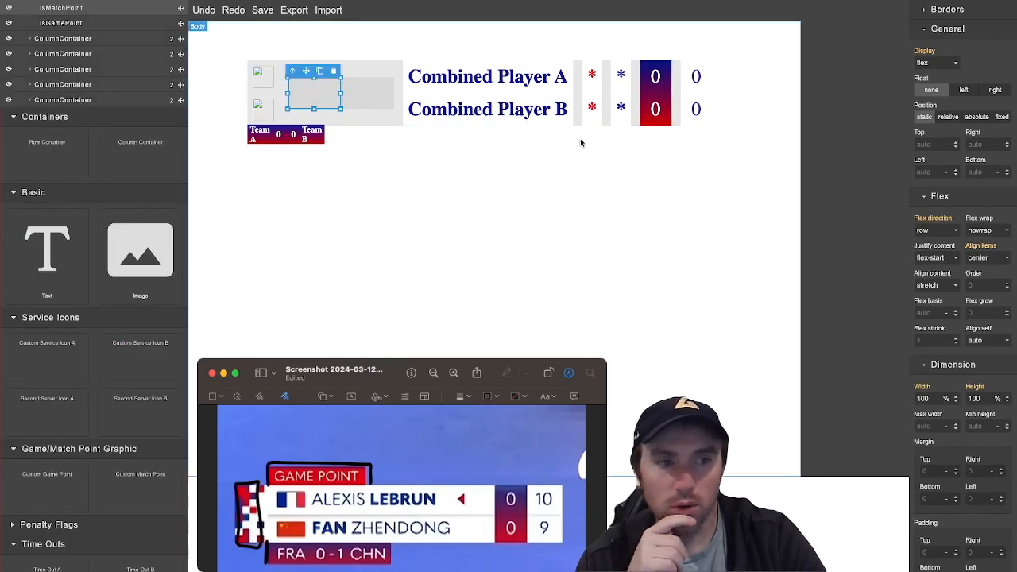
pyautogui.click(978, 118)
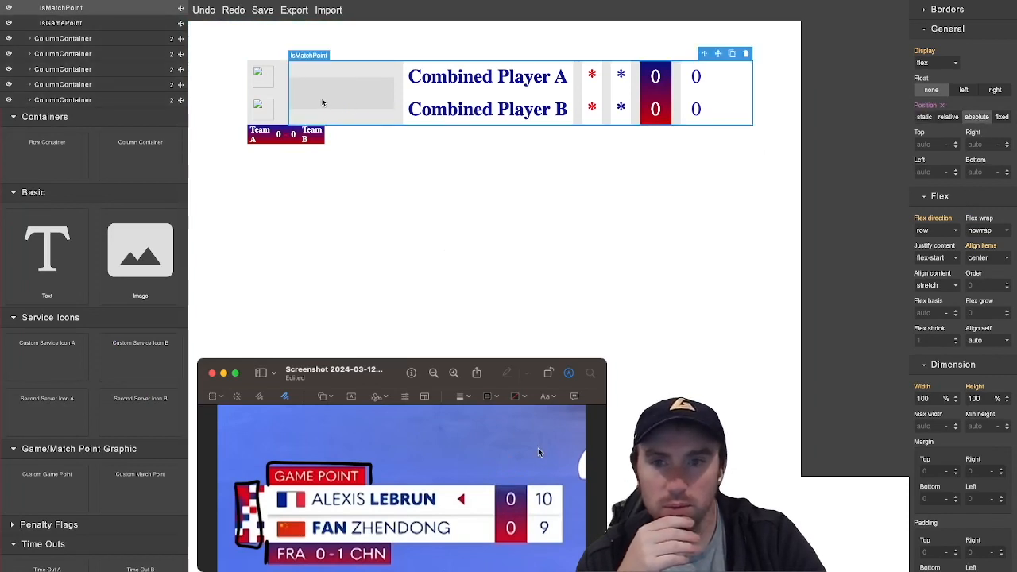
pyautogui.click(941, 107)
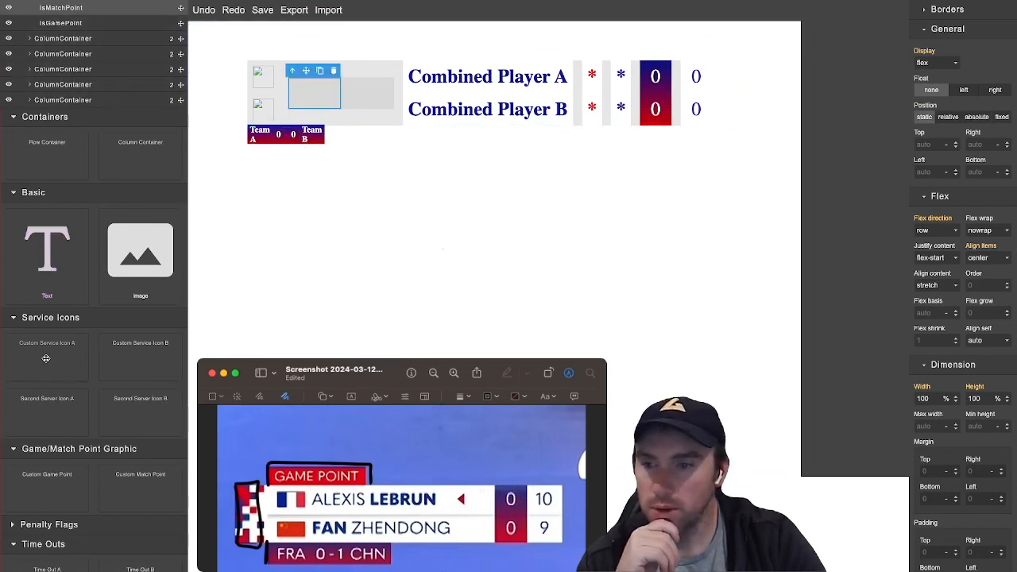
# Insert a column container with relative position into the game/match point row and move IsMatchPoint and IsGamePoint into it
pyautogui.moveTo(137, 155); pyautogui.dragTo(292, 104)
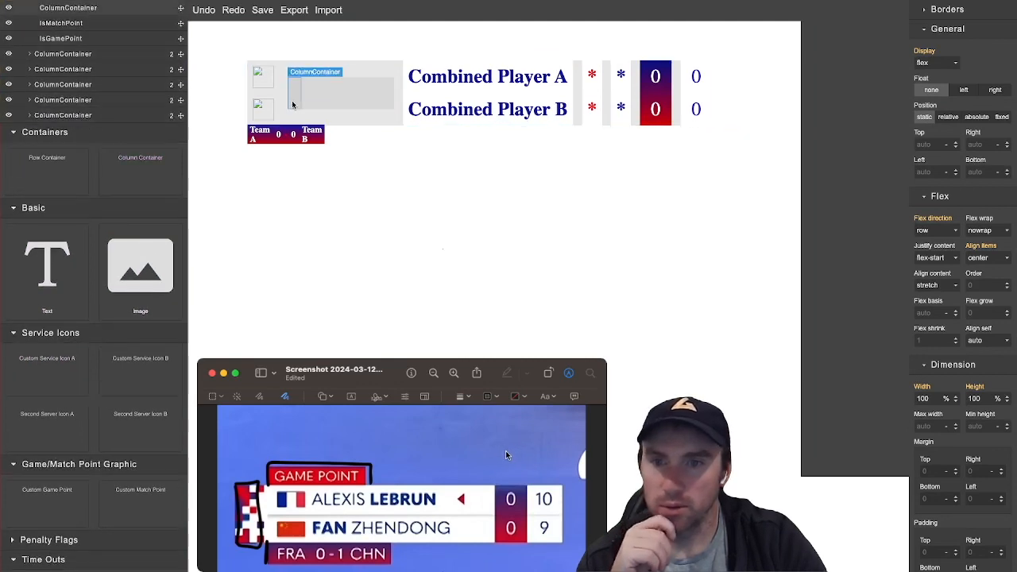
pyautogui.click(949, 119)
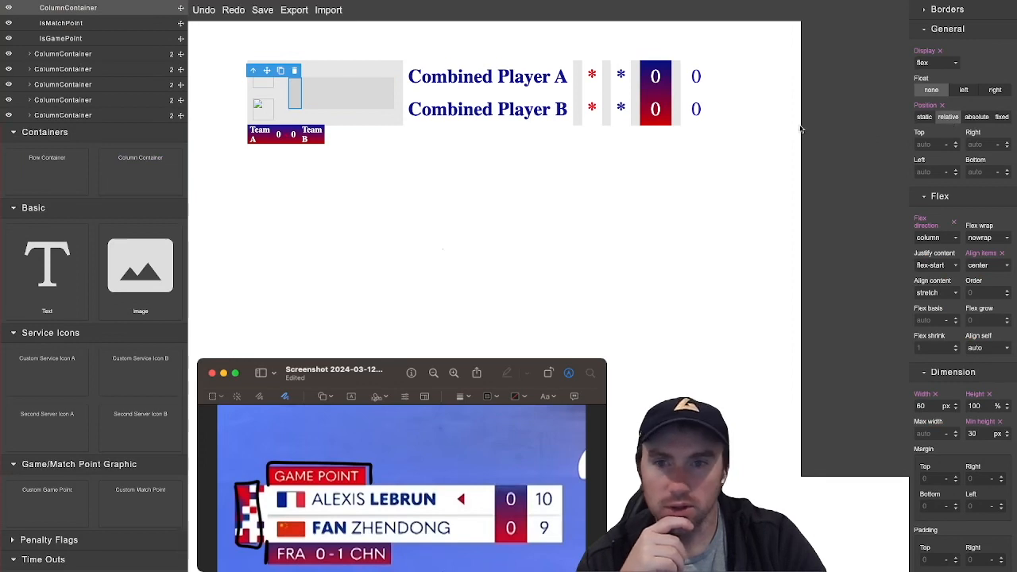
pyautogui.click(96, 23)
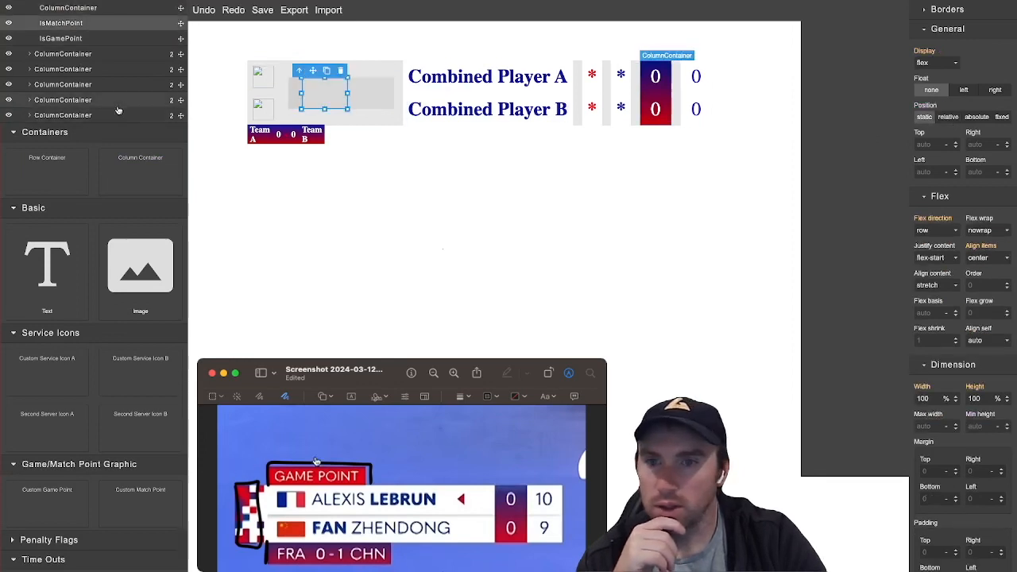
pyautogui.scroll(2, 100, 96)
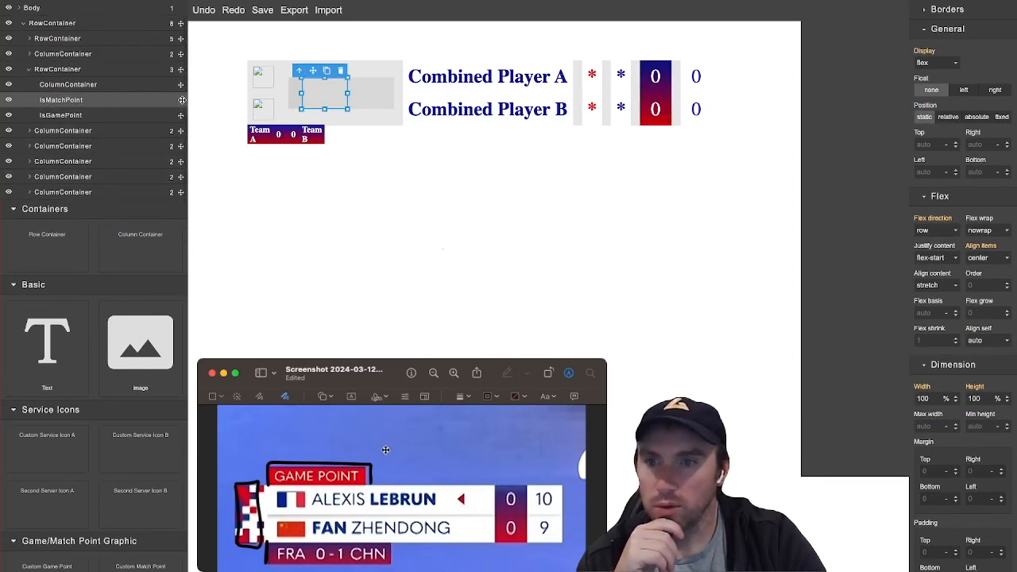
pyautogui.moveTo(182, 99); pyautogui.dragTo(122, 94)
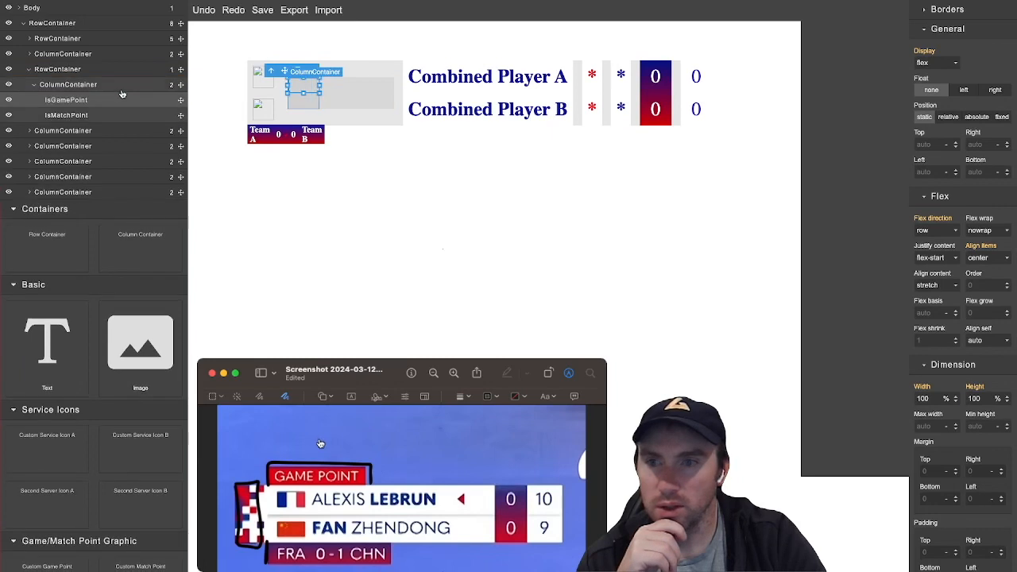
# Set the width of the column container holding IsGamePoint and IsMatchPoint to 100%
pyautogui.click(310, 98)
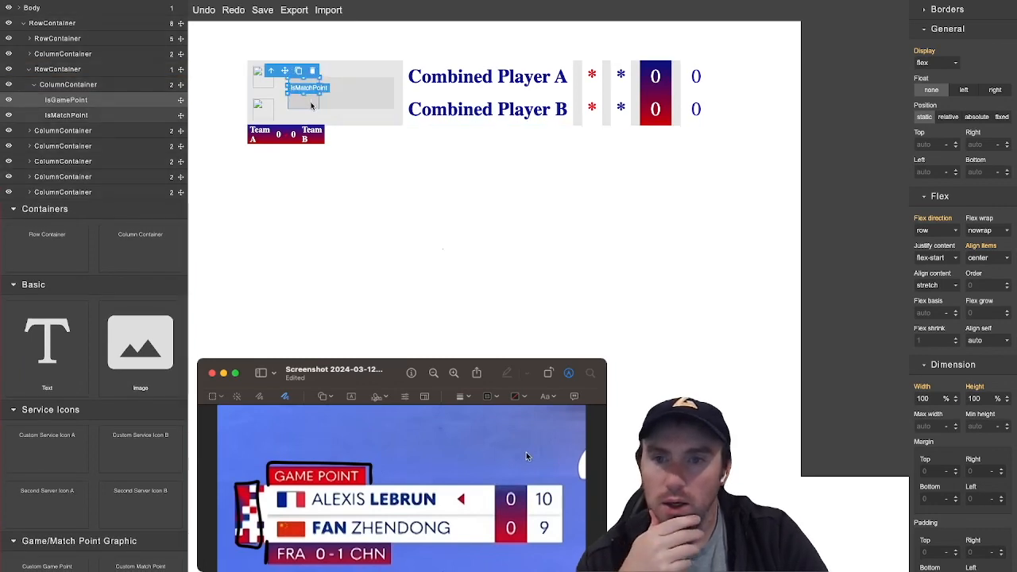
pyautogui.click(88, 97)
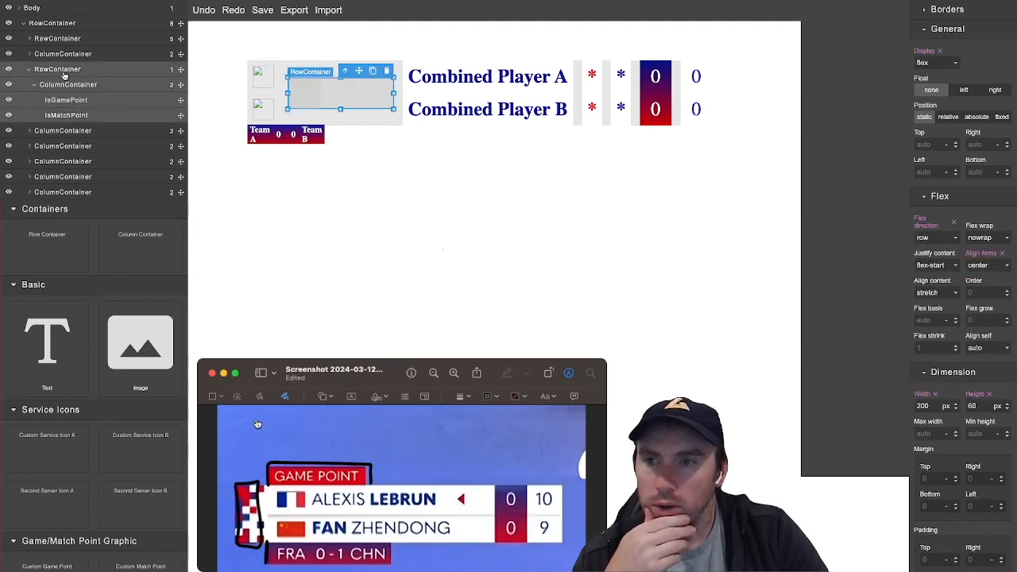
pyautogui.click(121, 97)
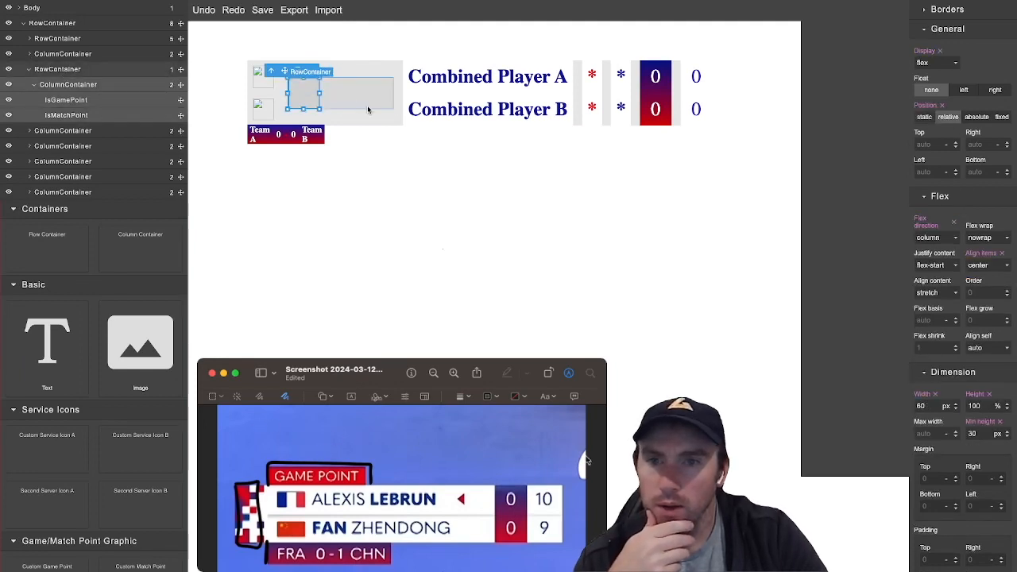
pyautogui.click(935, 395)
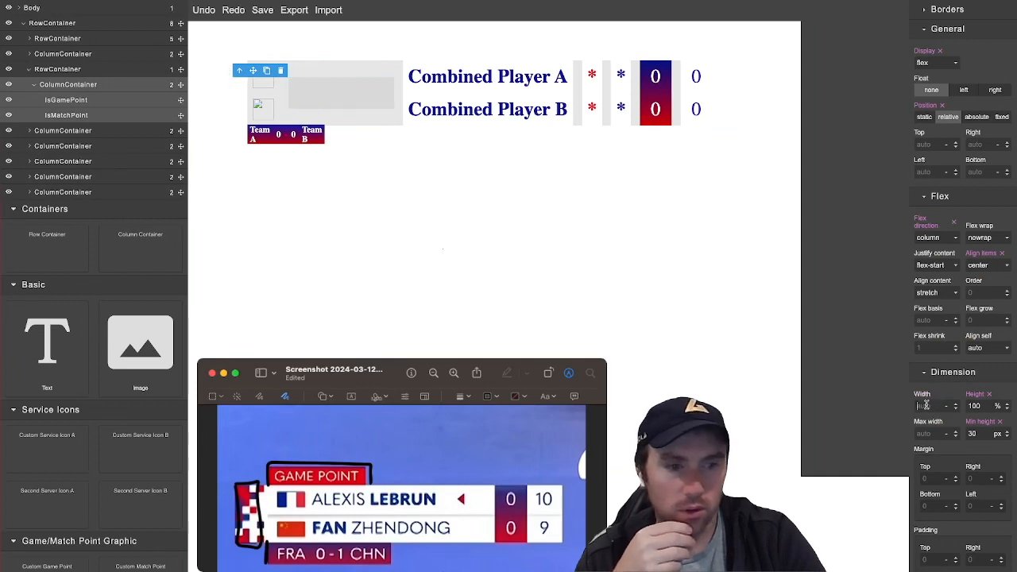
pyautogui.press('Return')
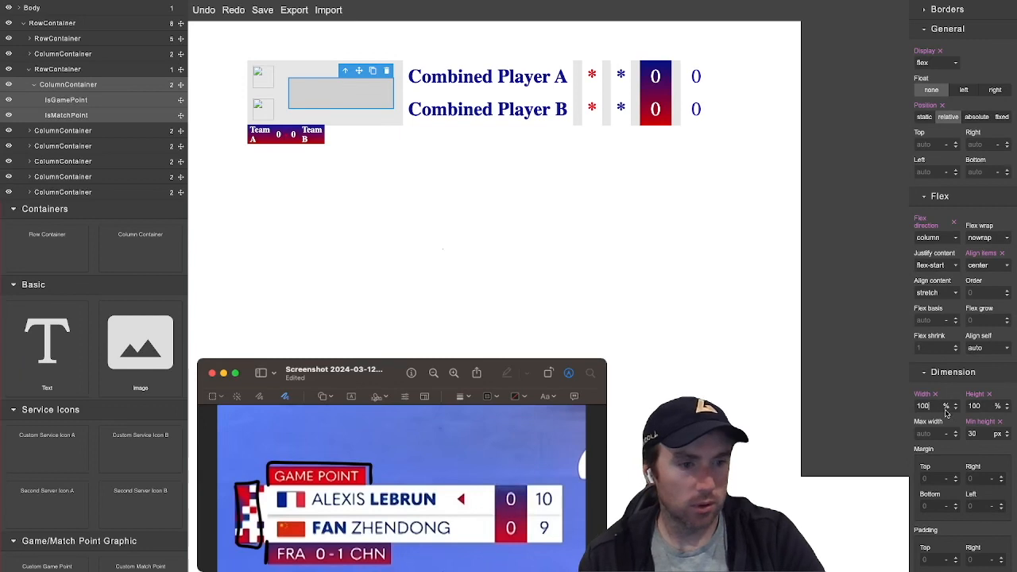
# Set the position of both IsGamePoint and IsMatchPoint to absolute within their column container
pyautogui.click(306, 89)
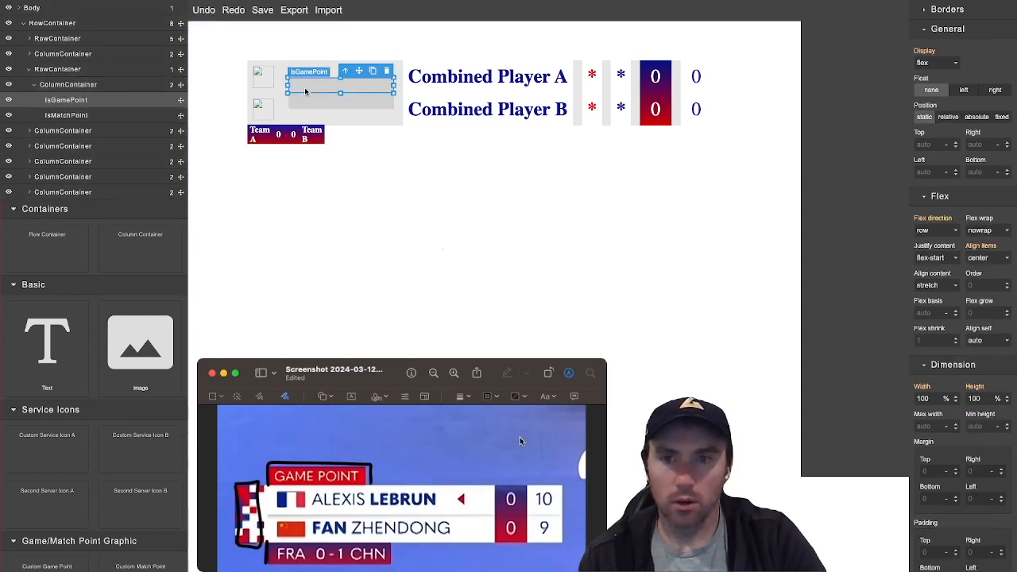
pyautogui.click(975, 117)
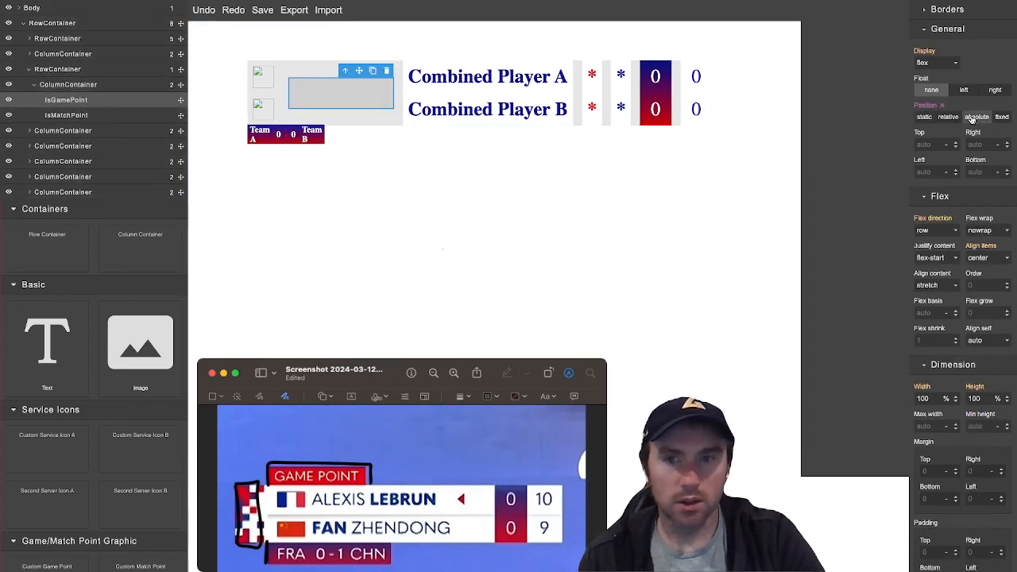
pyautogui.click(108, 117)
pyautogui.click(977, 117)
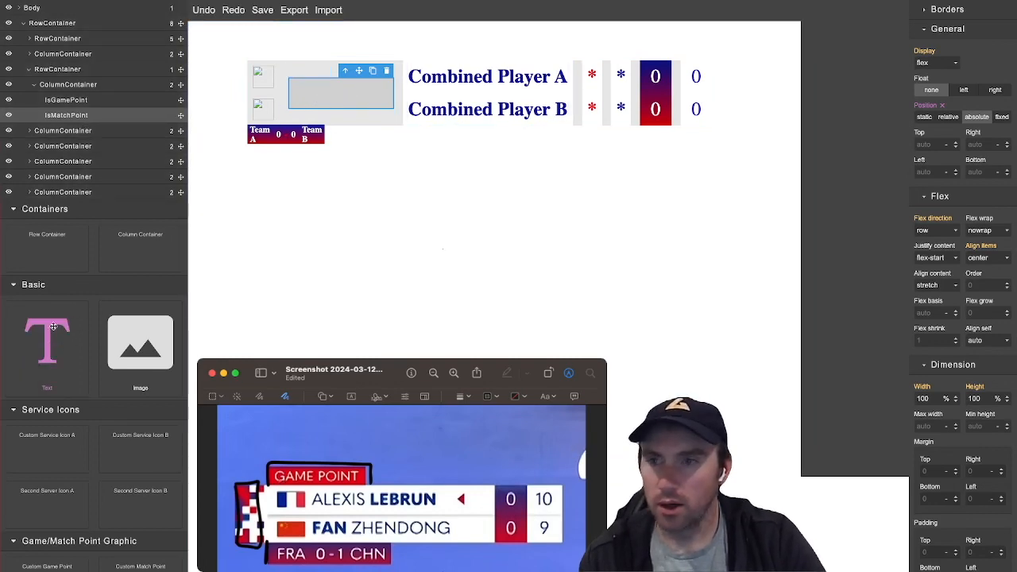
pyautogui.click(58, 101)
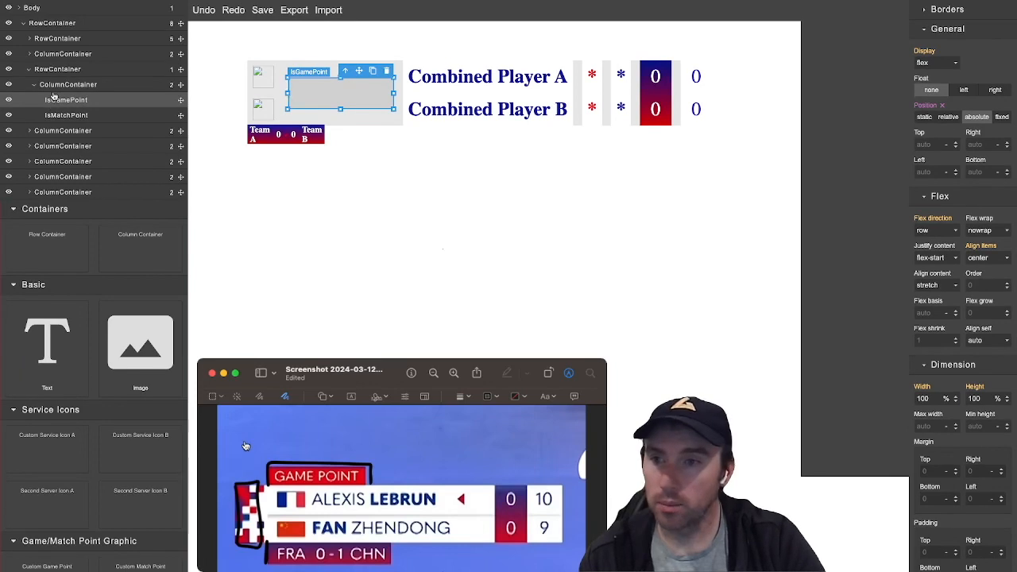
pyautogui.click(54, 87)
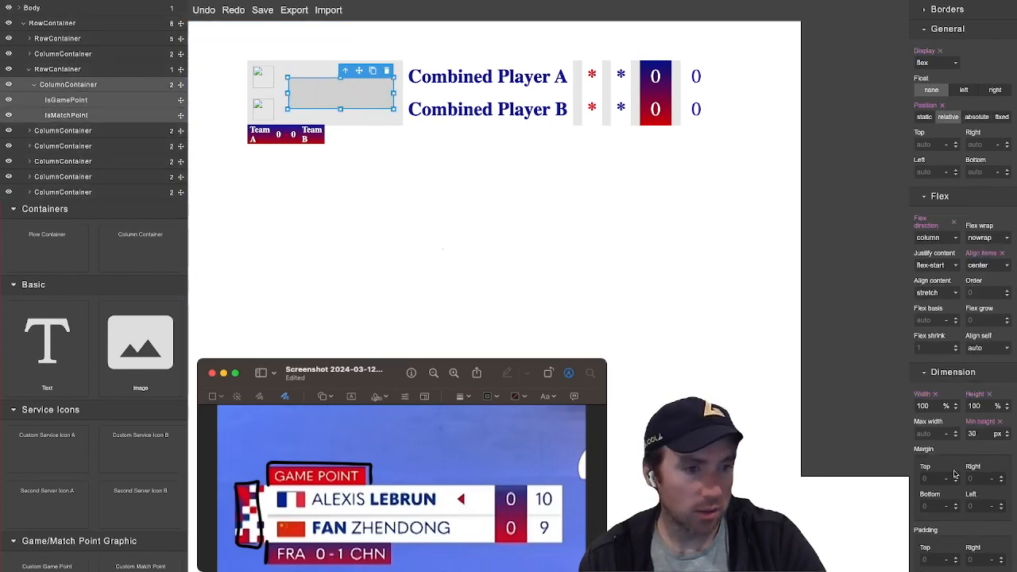
# Add a background layer of the color type to IsGamePoint and make it red (#fd0000)
pyautogui.click(97, 103)
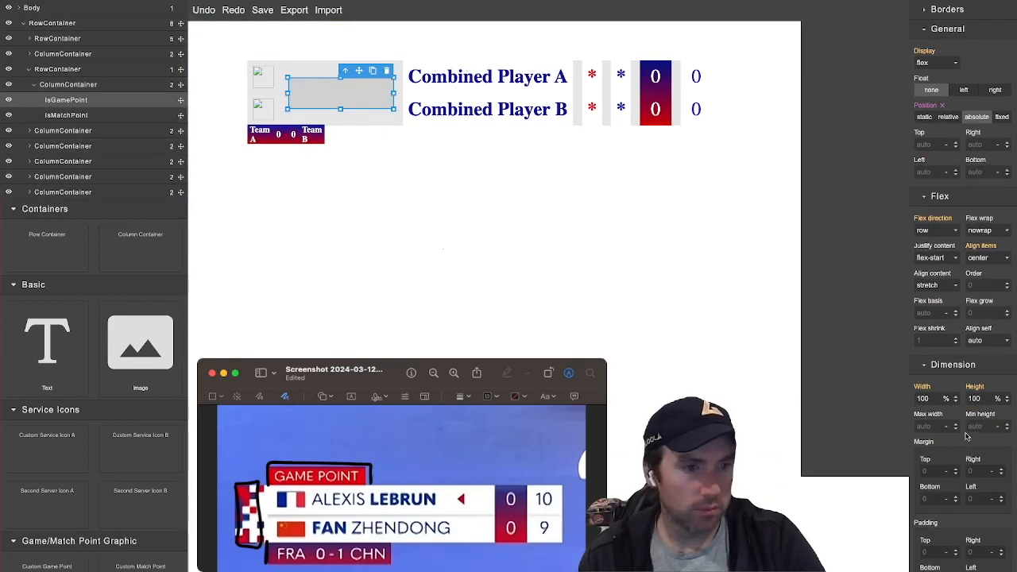
pyautogui.scroll(-10, 958, 338)
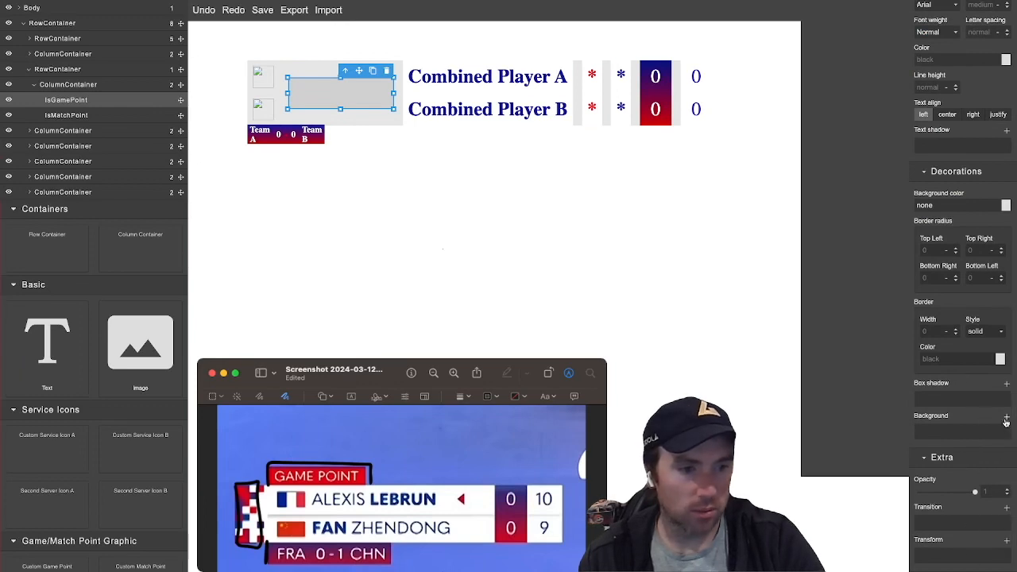
pyautogui.click(1007, 418)
pyautogui.click(993, 434)
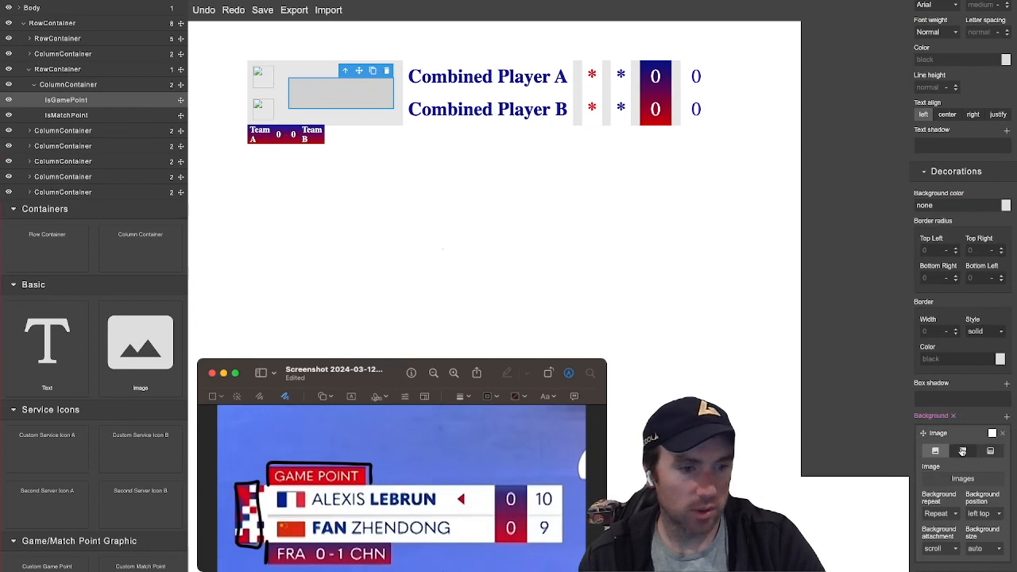
pyautogui.click(962, 450)
pyautogui.click(998, 479)
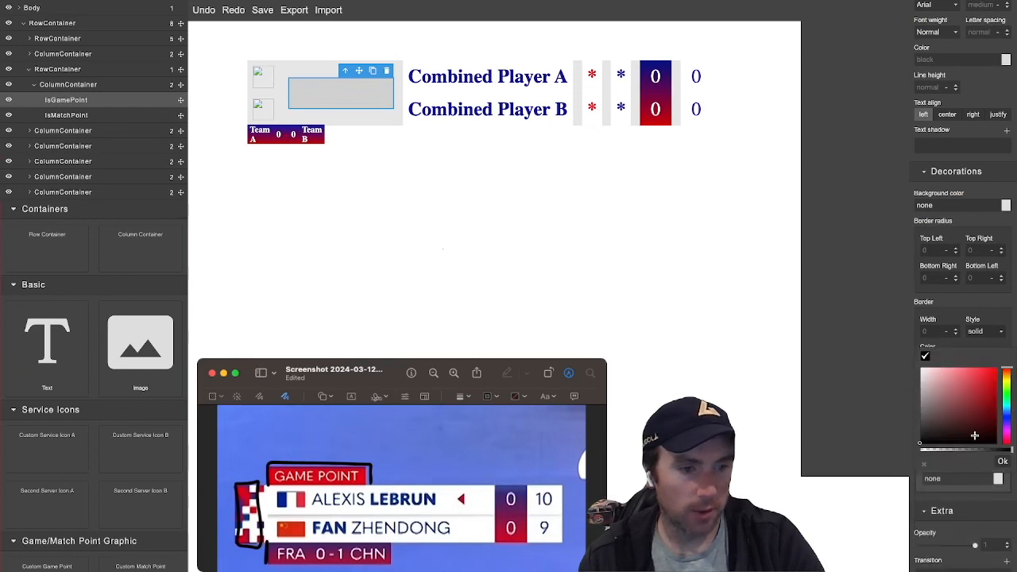
pyautogui.moveTo(974, 436); pyautogui.dragTo(998, 369)
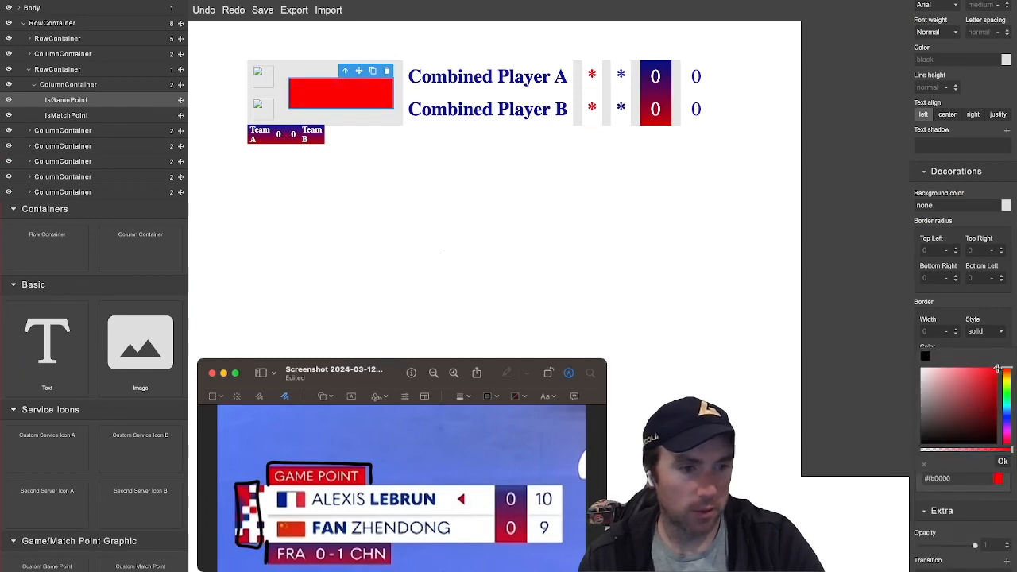
pyautogui.click(1003, 463)
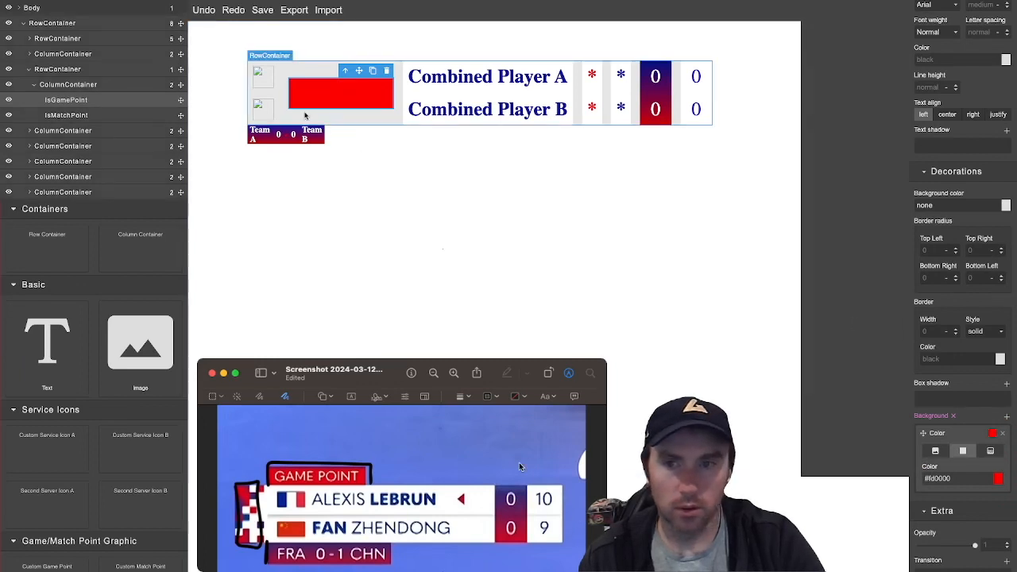
# Add a background layer of the color type to IsMatchPoint and make it red (#ff0000)
pyautogui.click(78, 117)
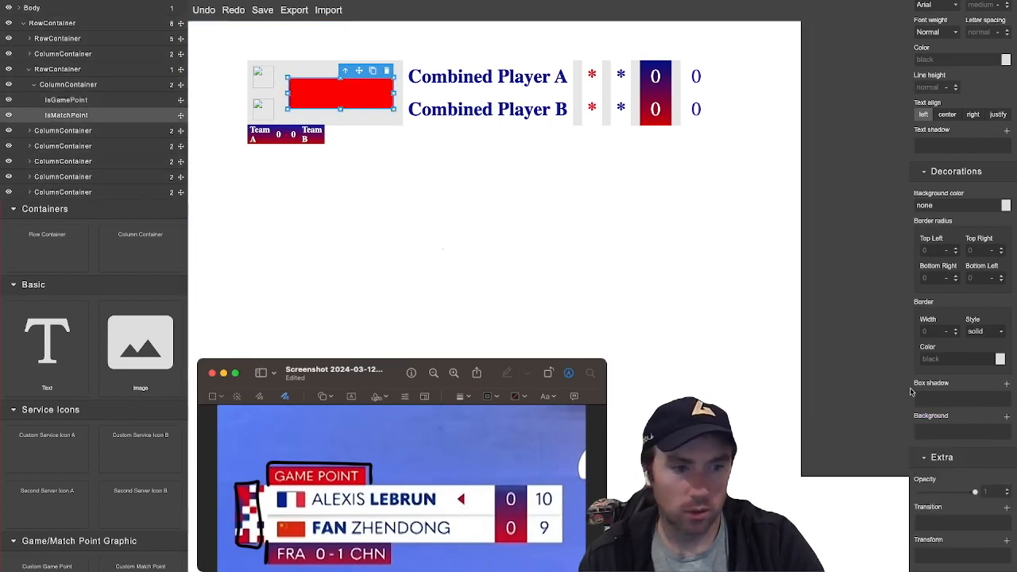
pyautogui.click(1006, 417)
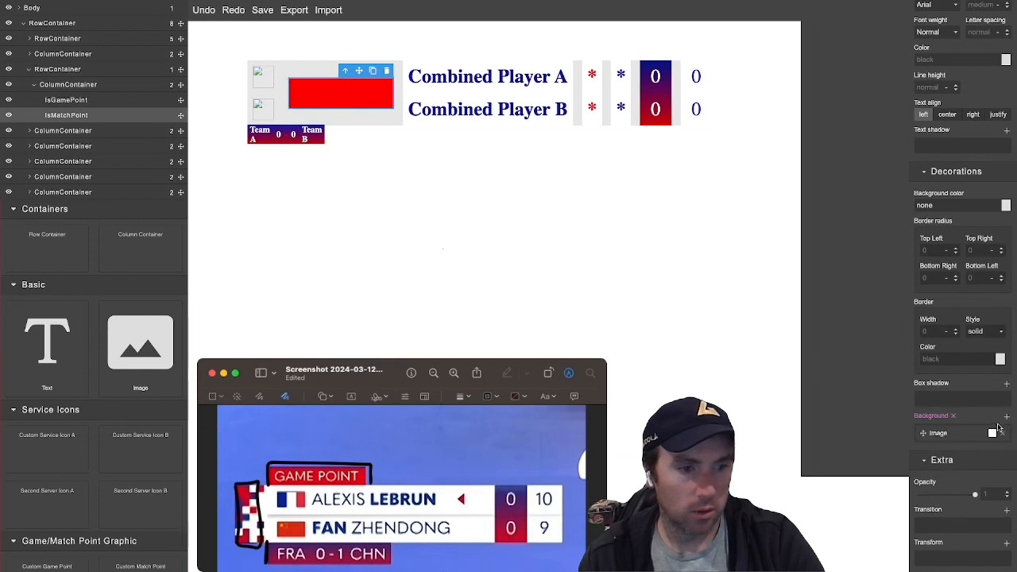
pyautogui.click(994, 434)
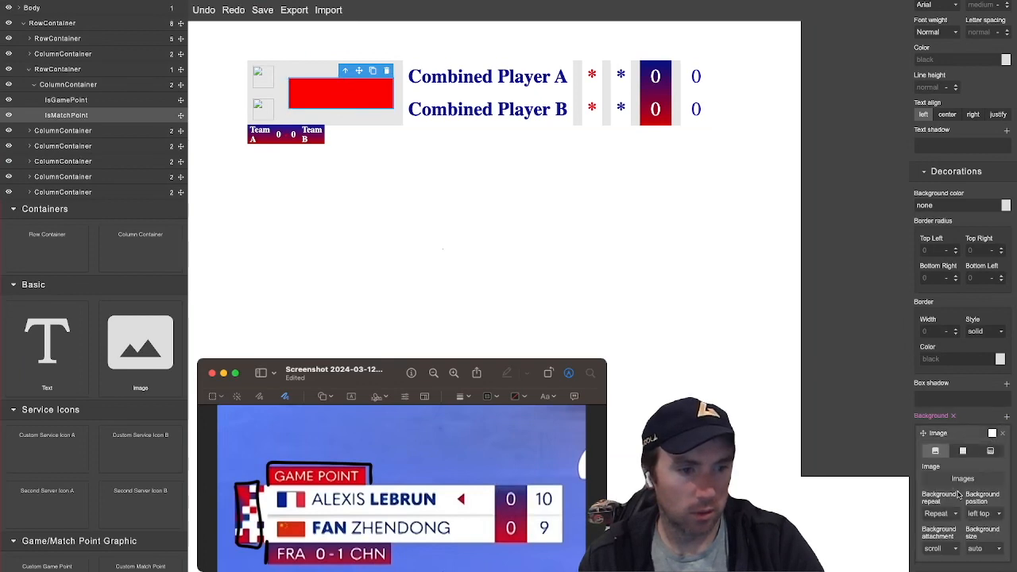
pyautogui.click(965, 452)
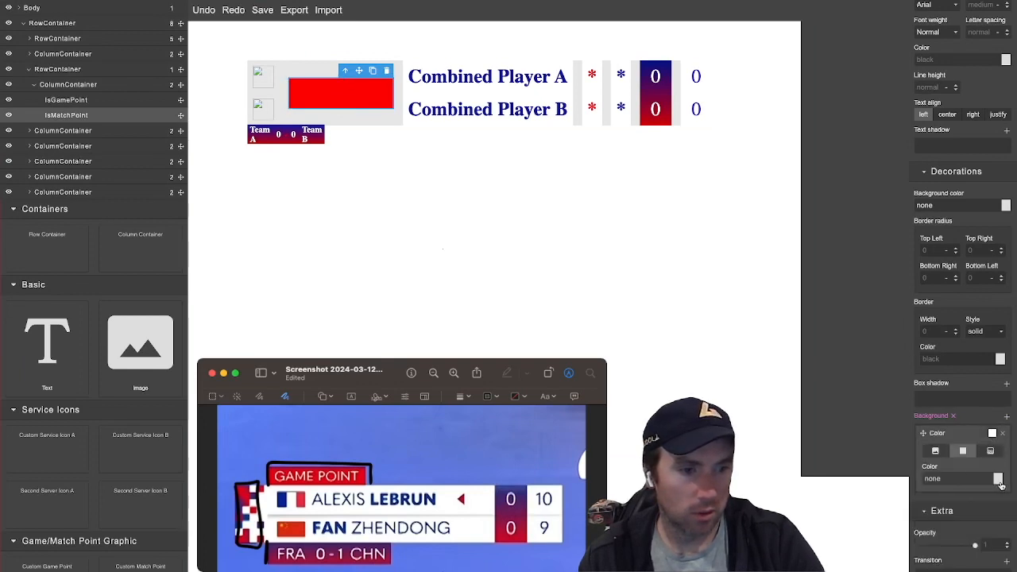
pyautogui.click(998, 479)
pyautogui.click(982, 398)
pyautogui.click(995, 374)
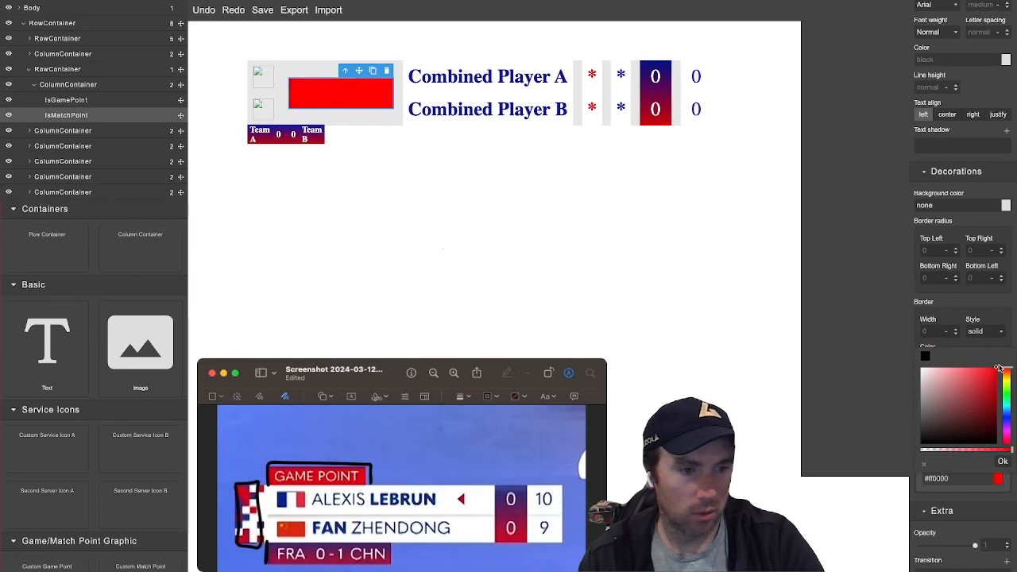
pyautogui.click(1003, 462)
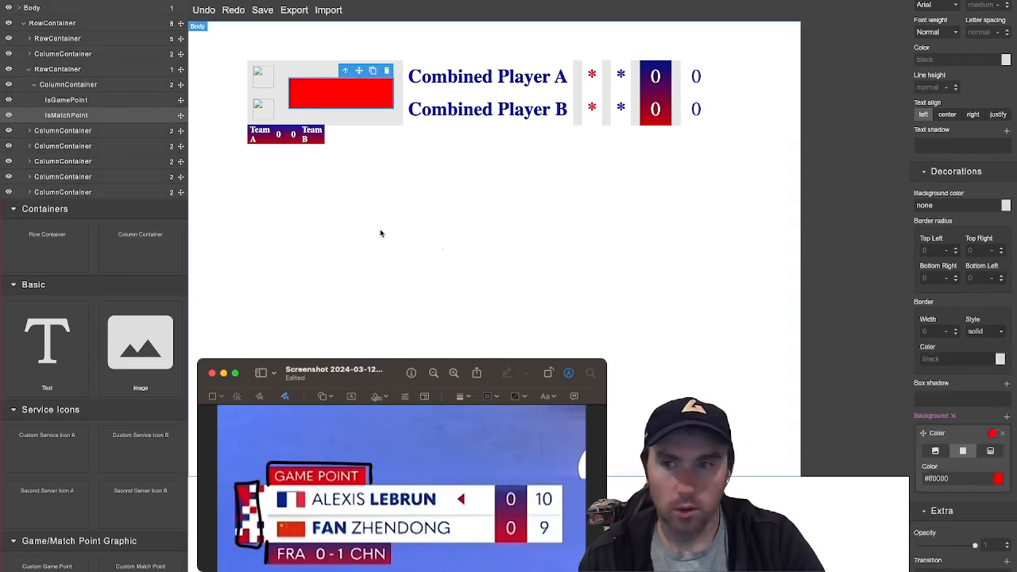
# Hide IsMatchPoint and IsGamePoint and show them again to check how the two elements overlap
pyautogui.click(63, 103)
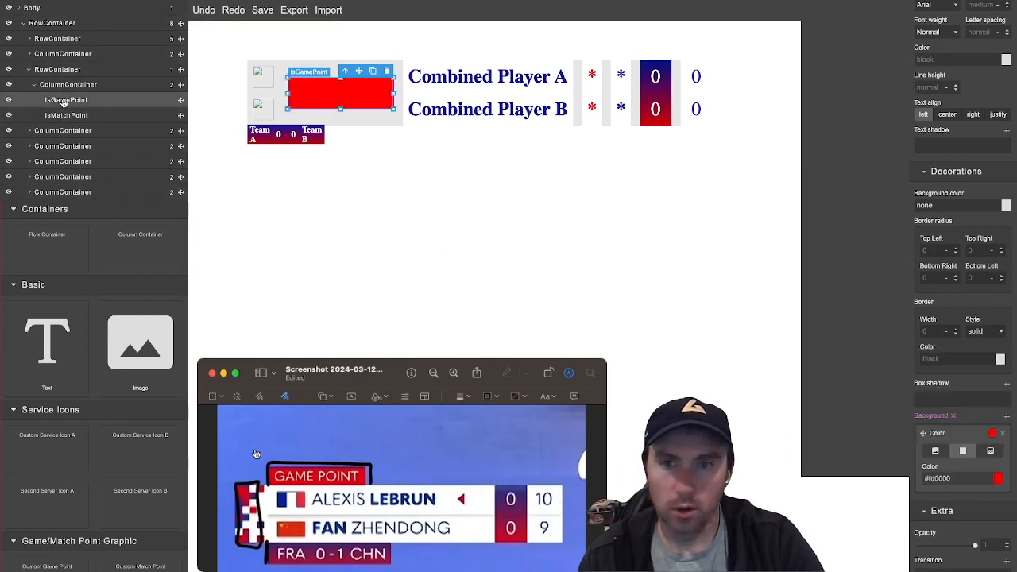
pyautogui.click(9, 116)
pyautogui.click(9, 102)
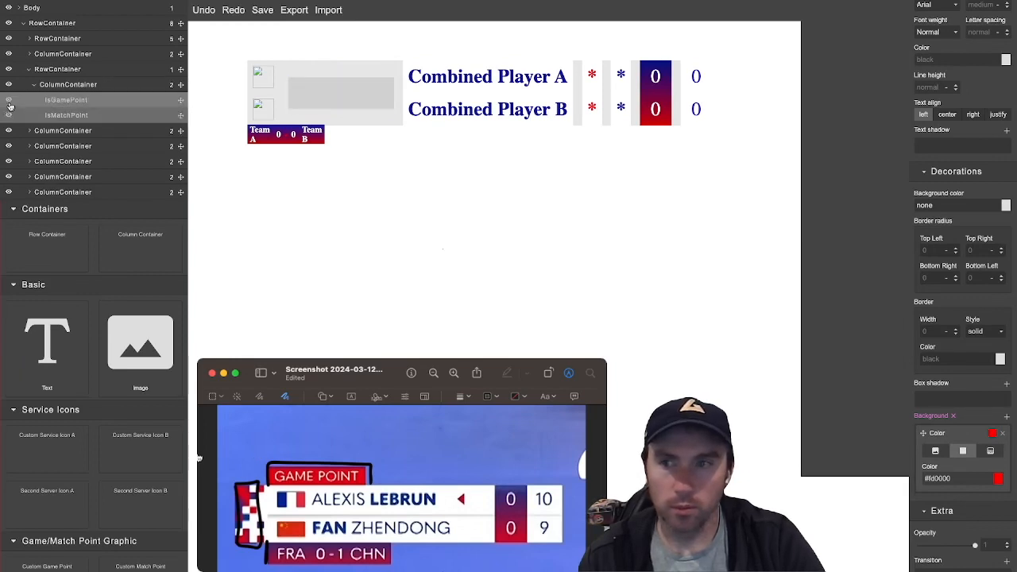
pyautogui.click(9, 101)
pyautogui.click(8, 116)
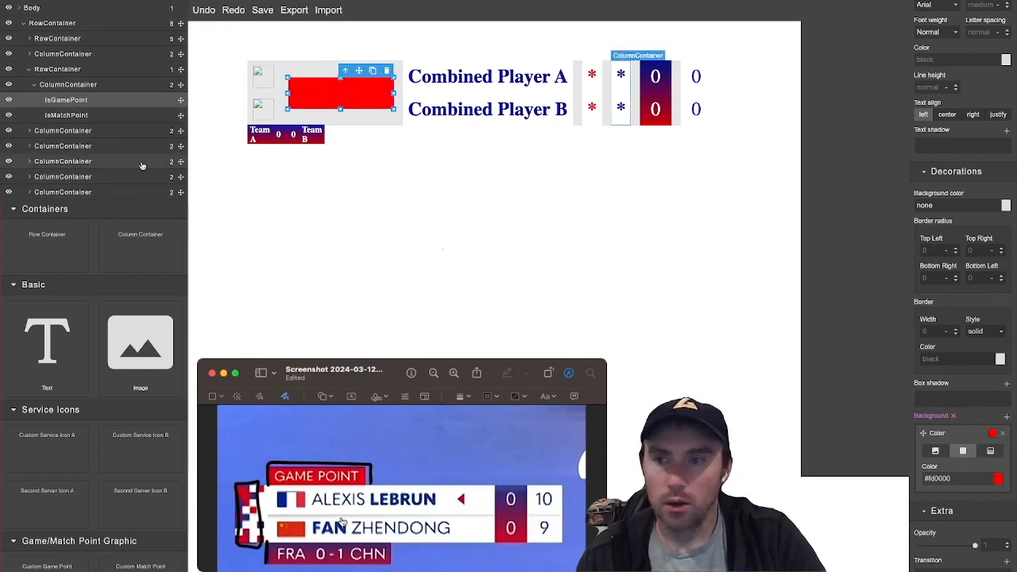
# Insert a text element inside IsMatchPoint and set its text color to white
pyautogui.moveTo(47, 341); pyautogui.dragTo(322, 106)
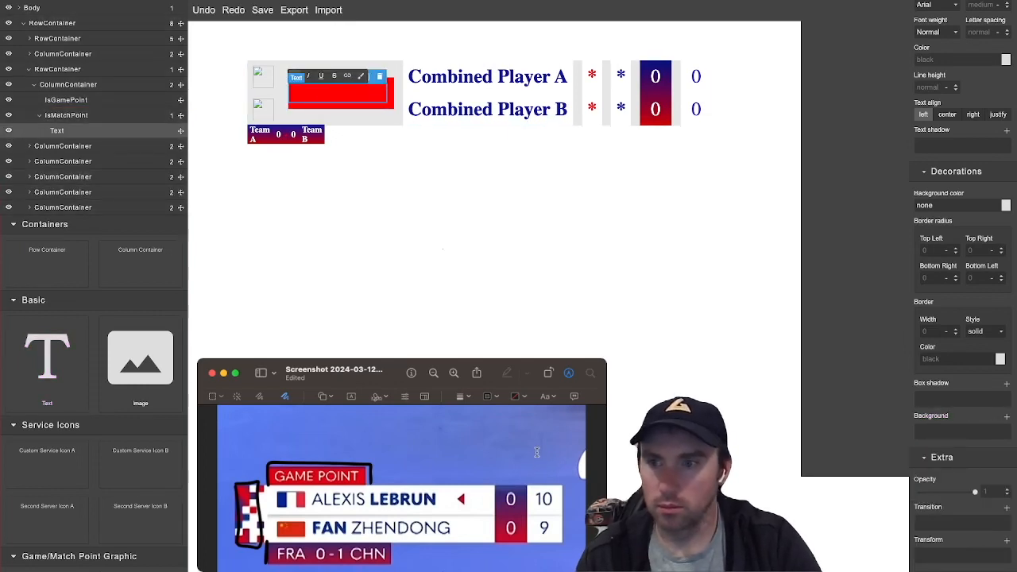
pyautogui.press('BackSpace')
pyautogui.press('BackSpace')
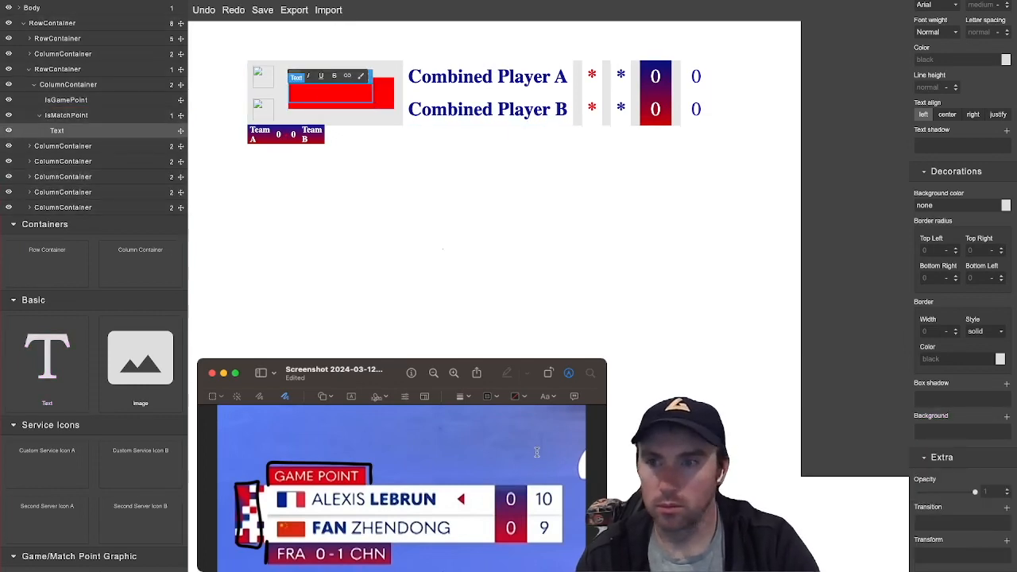
pyautogui.scroll(8, 953, 253)
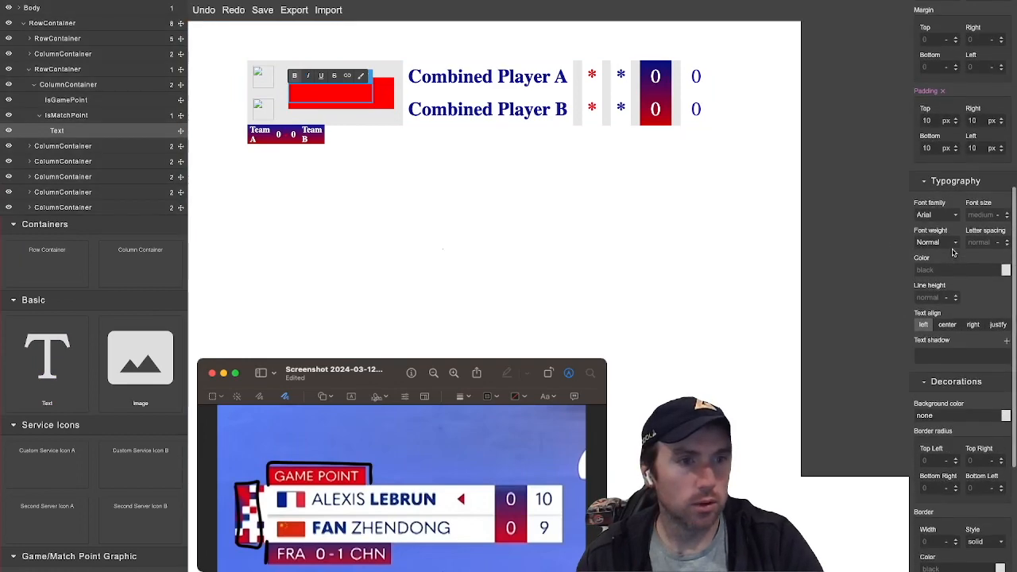
pyautogui.scroll(8, 954, 253)
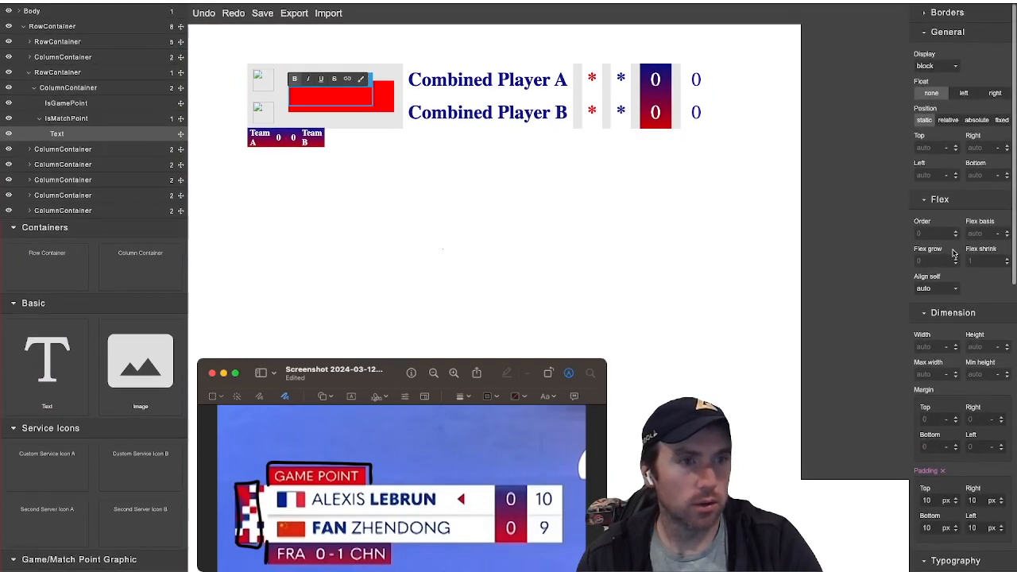
pyautogui.scroll(-10, 954, 252)
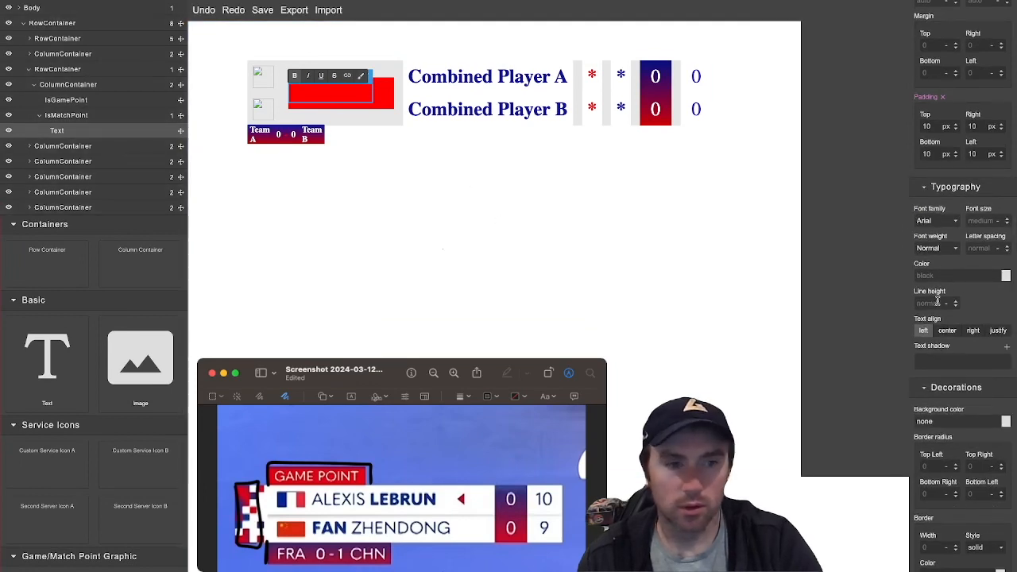
pyautogui.click(982, 275)
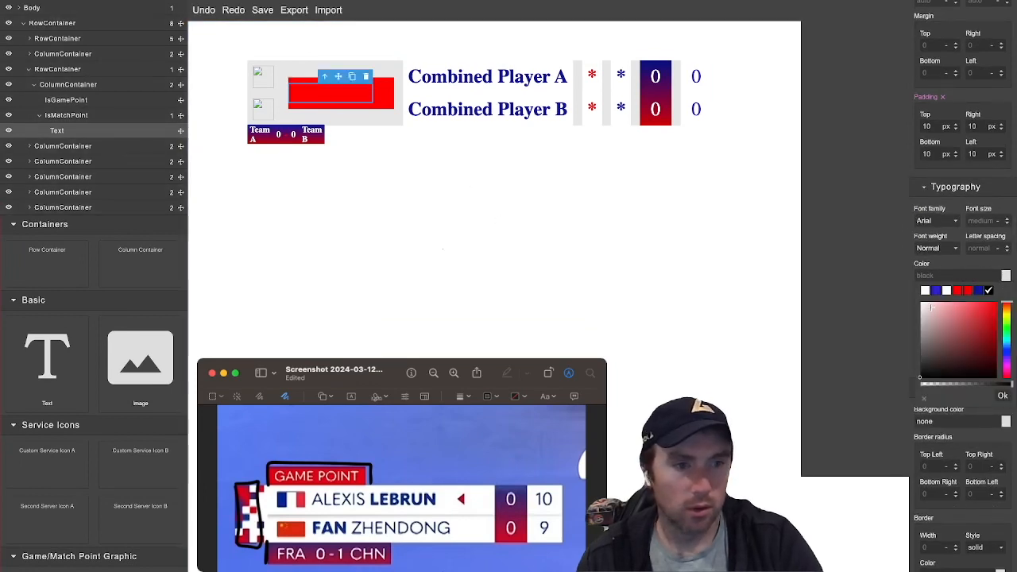
pyautogui.click(920, 302)
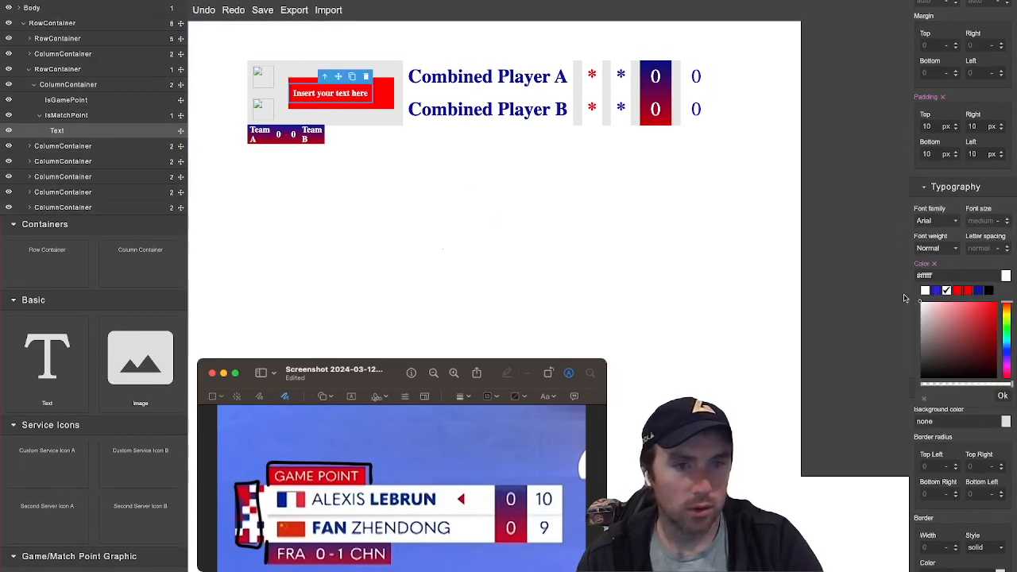
# Replace the placeholder text inside IsMatchPoint with "MATCH POINT"
pyautogui.click(335, 94)
pyautogui.press('super+a')
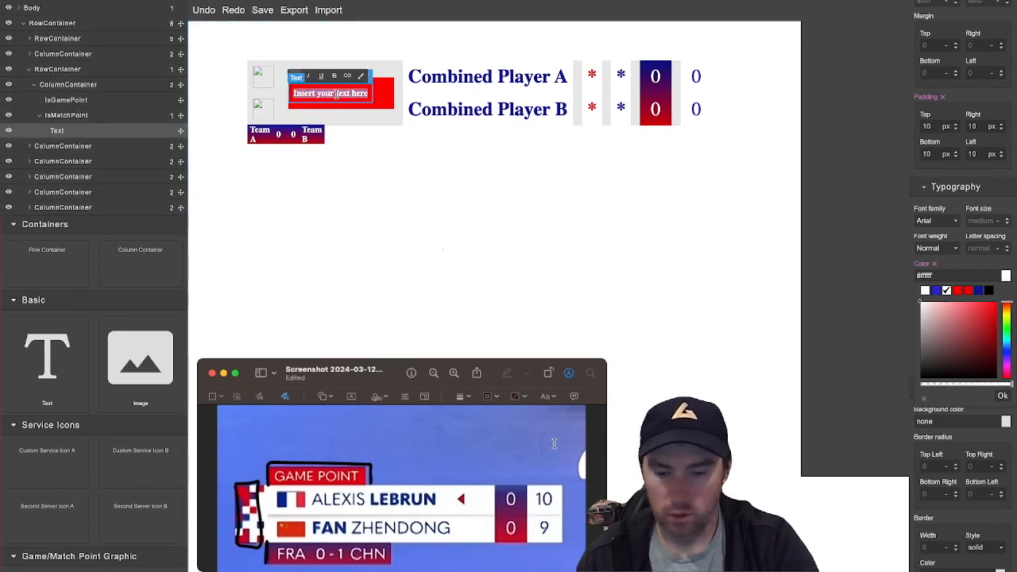
pyautogui.write('MATCH M')
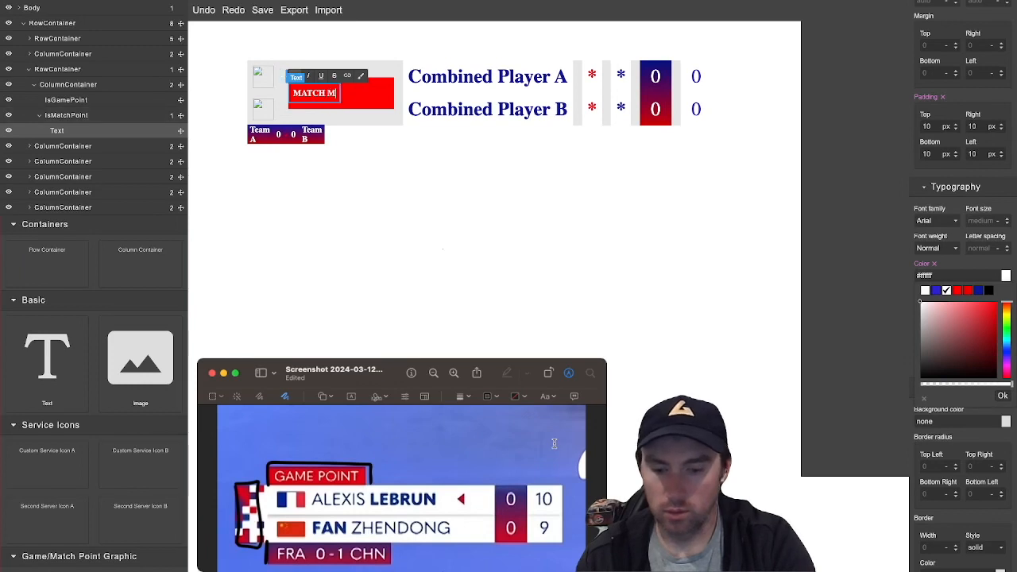
pyautogui.press('BackSpace')
pyautogui.write('PON')
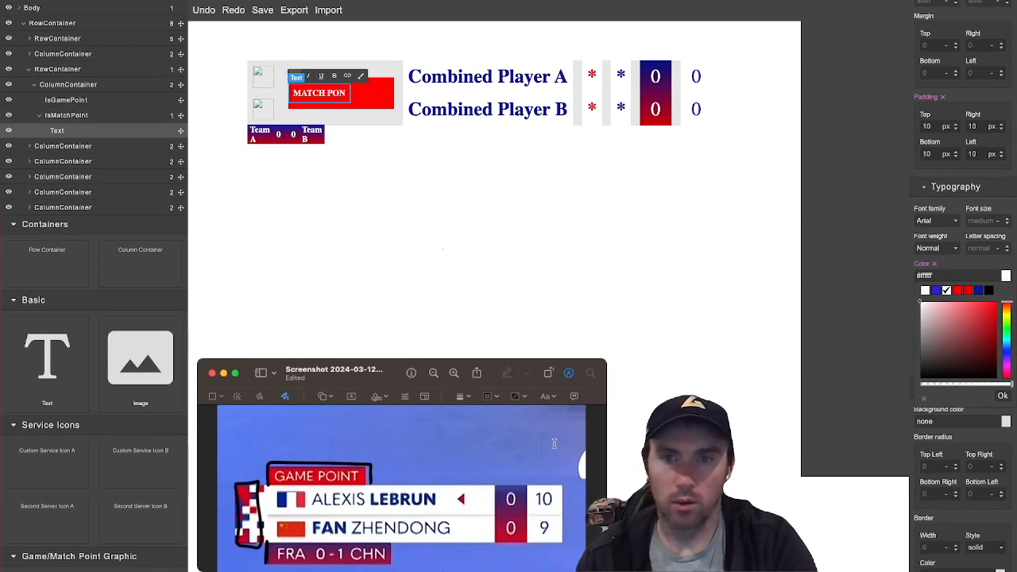
pyautogui.press('BackSpace')
pyautogui.write('INT')
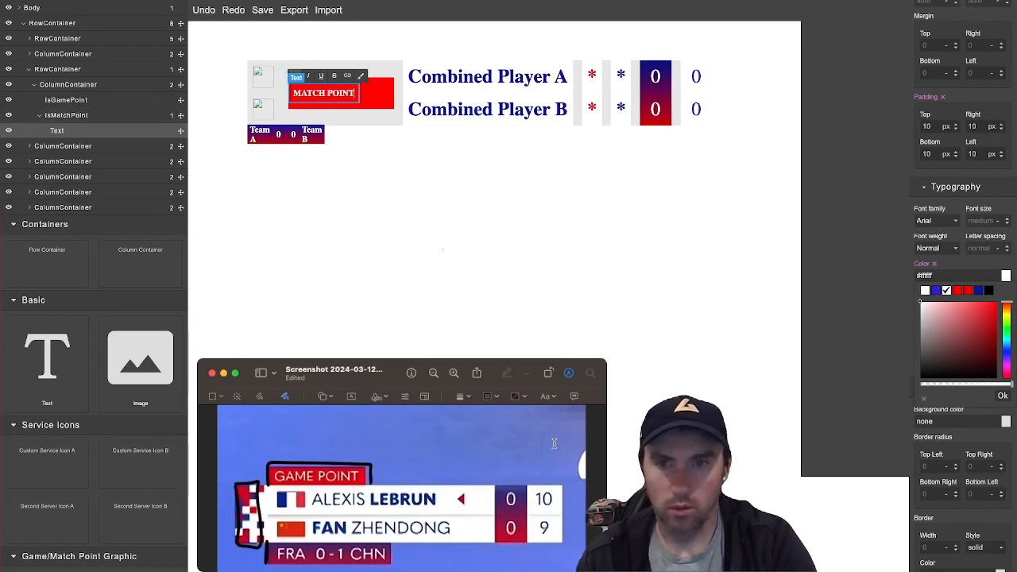
# Insert a new text element beside the point labels and nest it inside IsGamePoint
pyautogui.click(365, 105)
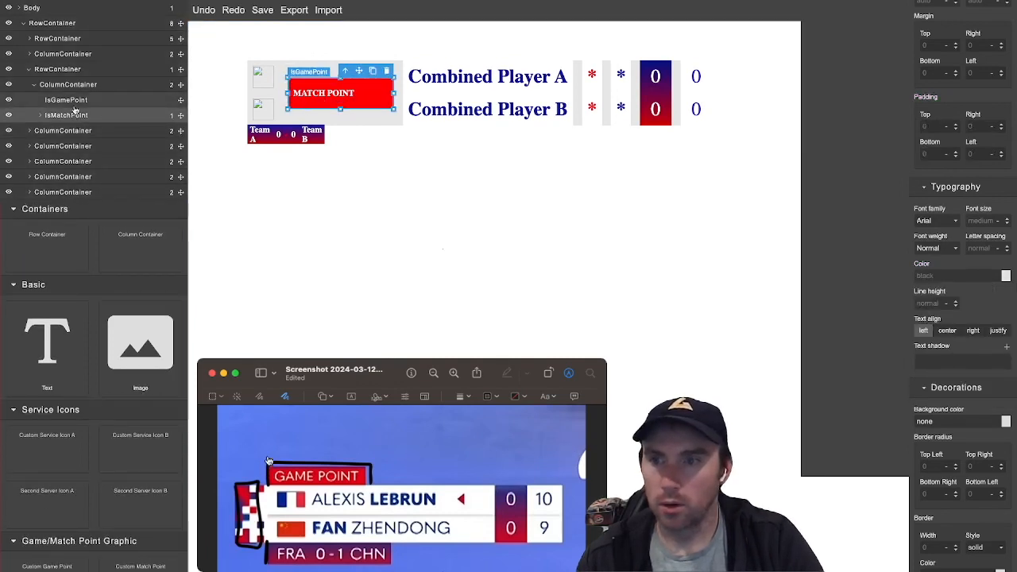
pyautogui.moveTo(47, 341); pyautogui.dragTo(306, 82)
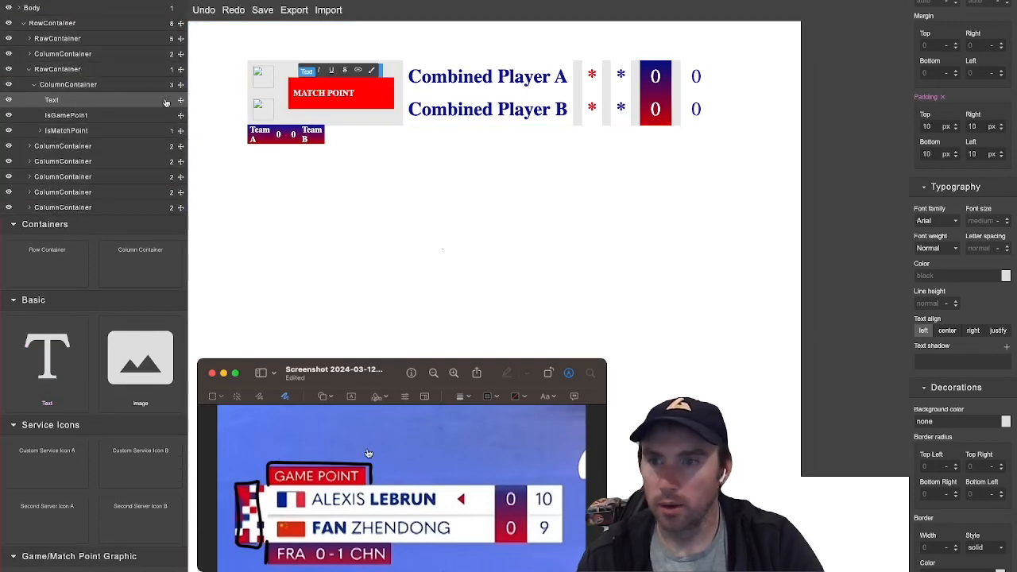
pyautogui.moveTo(180, 100); pyautogui.dragTo(141, 119)
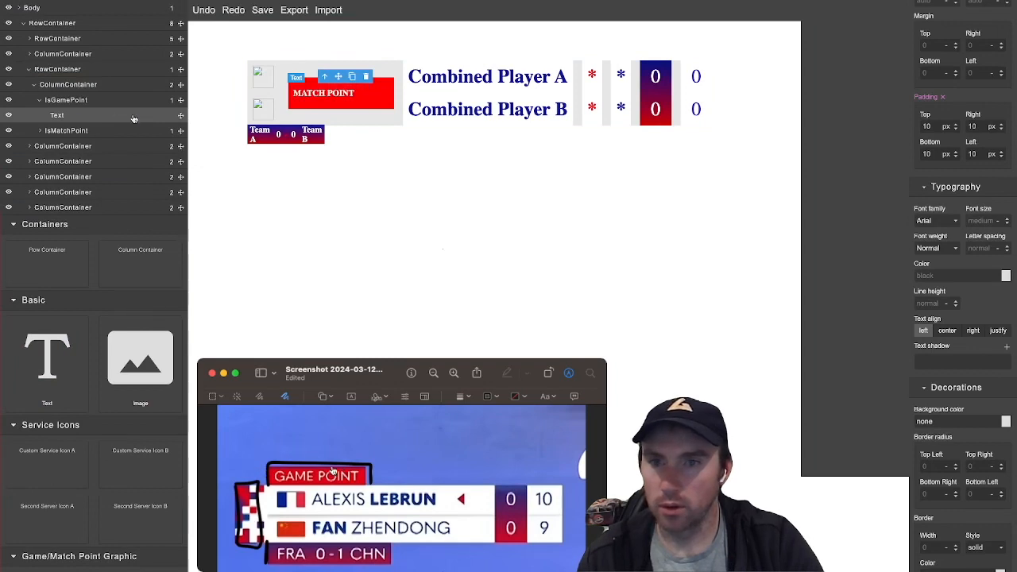
# Select the text element inside IsGamePoint and hide IsMatchPoint, which covers it
pyautogui.click(301, 98)
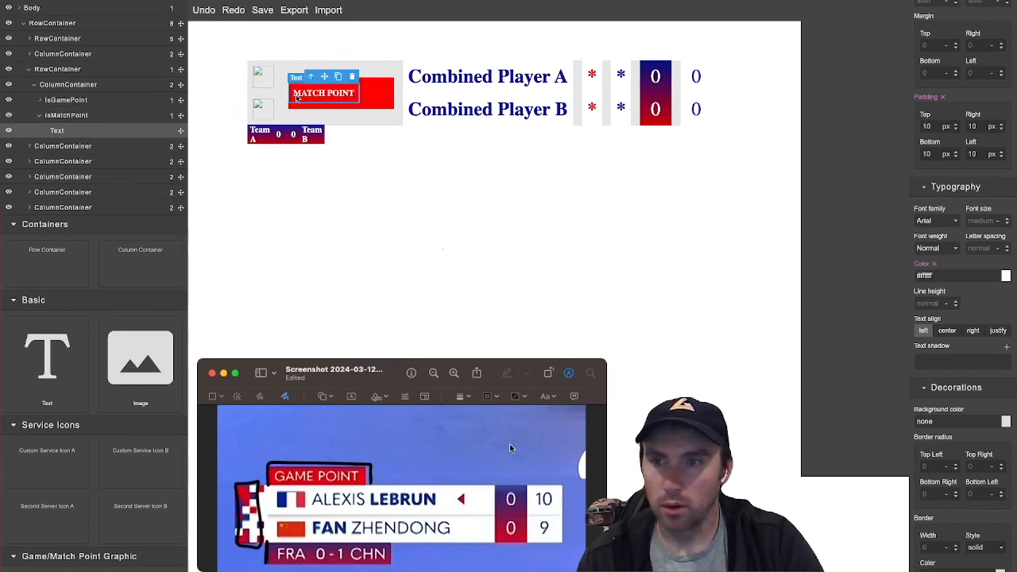
pyautogui.click(135, 113)
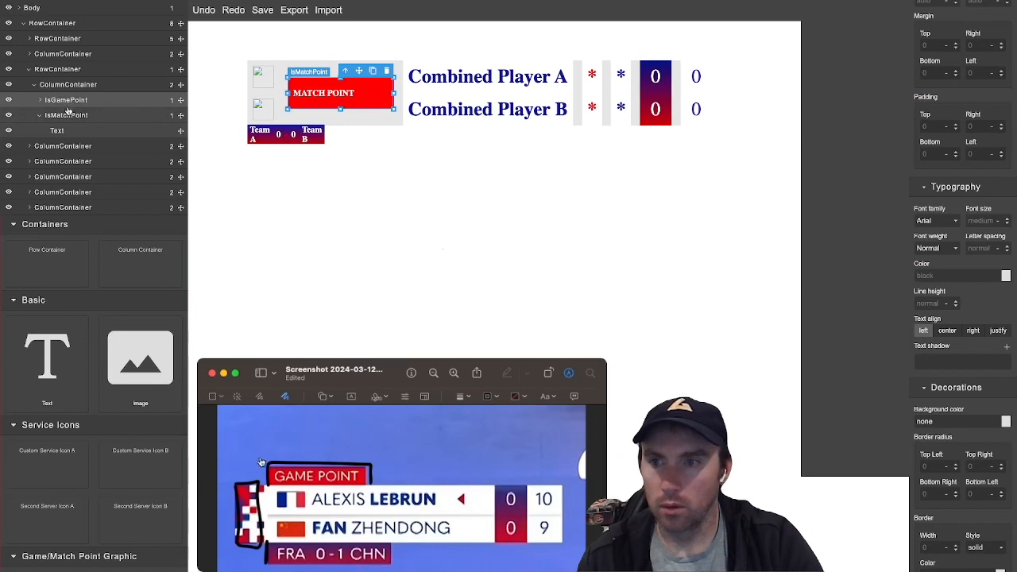
pyautogui.click(39, 100)
pyautogui.doubleClick(58, 115)
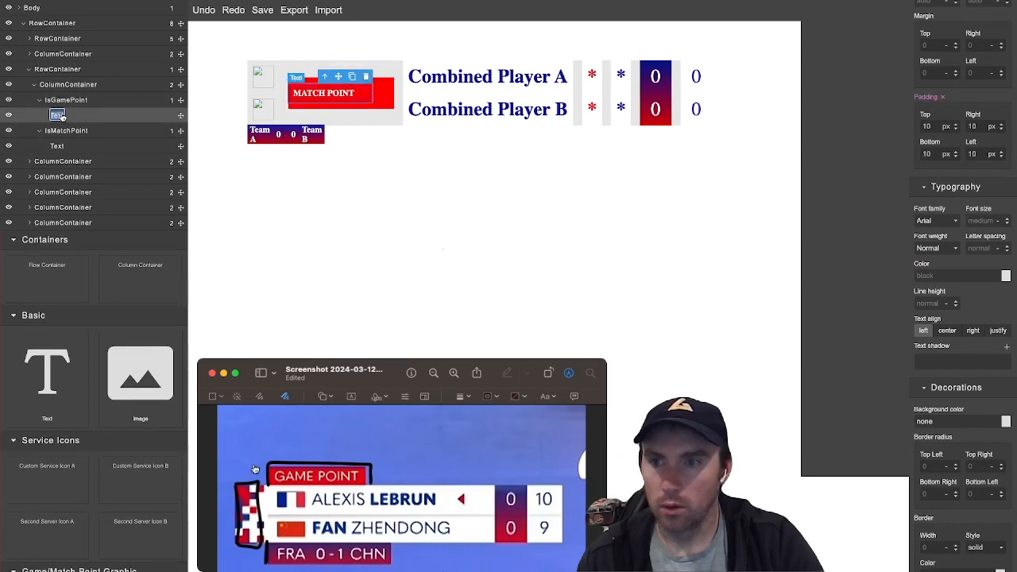
pyautogui.click(91, 117)
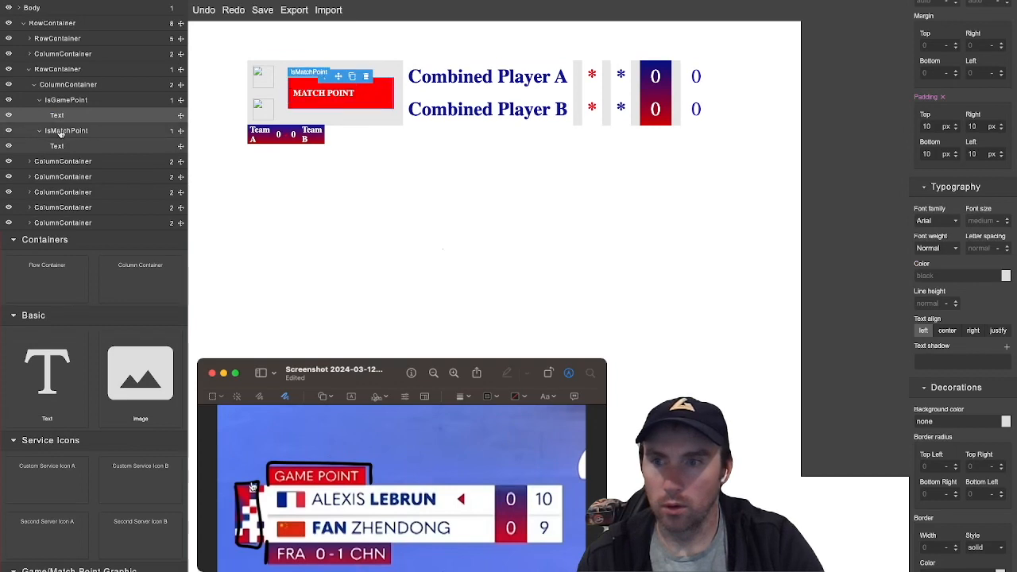
pyautogui.click(9, 130)
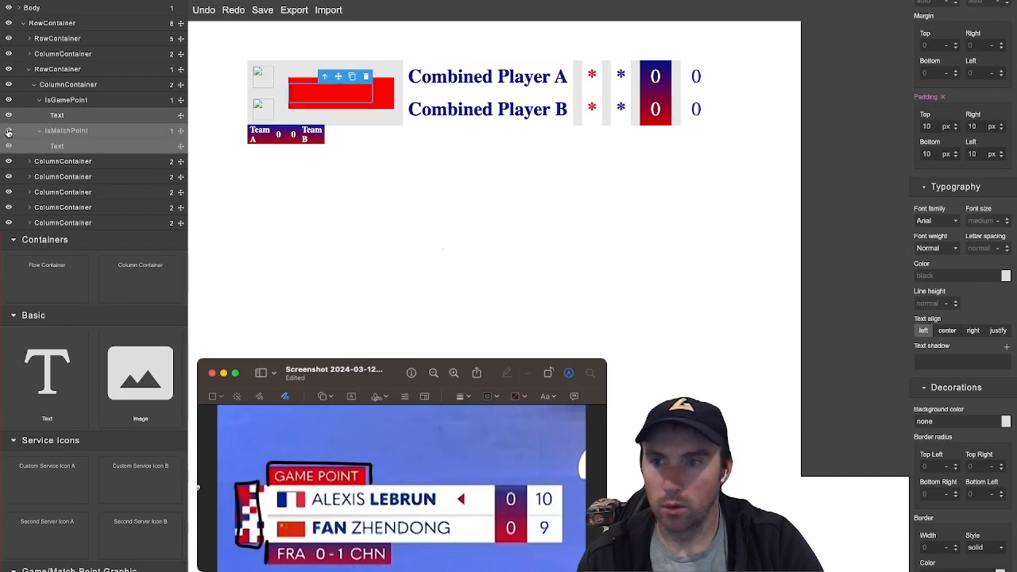
# Set the text color inside IsGamePoint to white (#ffffff) and replace the placeholder text with "GAME POINT"
pyautogui.doubleClick(307, 98)
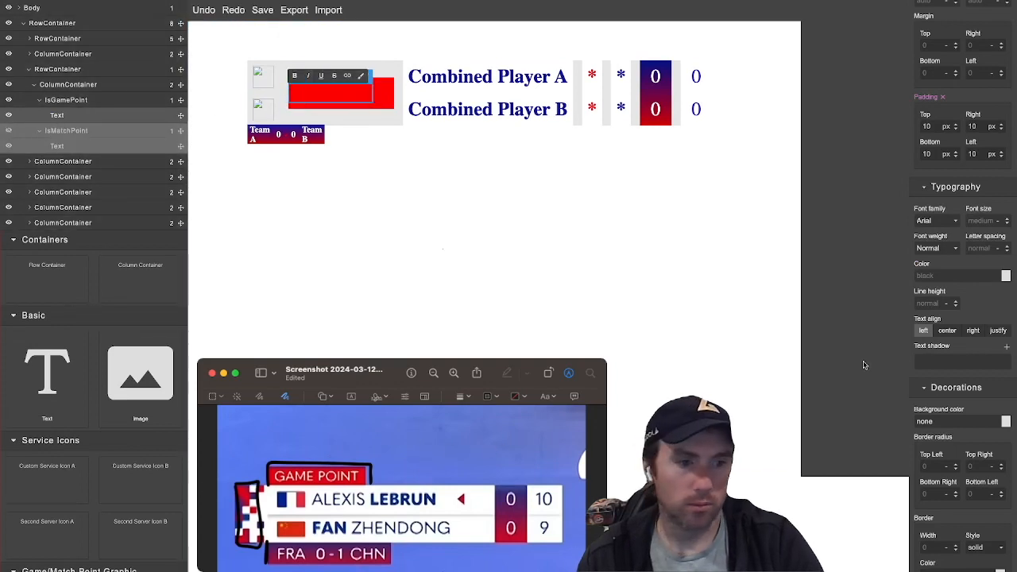
pyautogui.click(1005, 276)
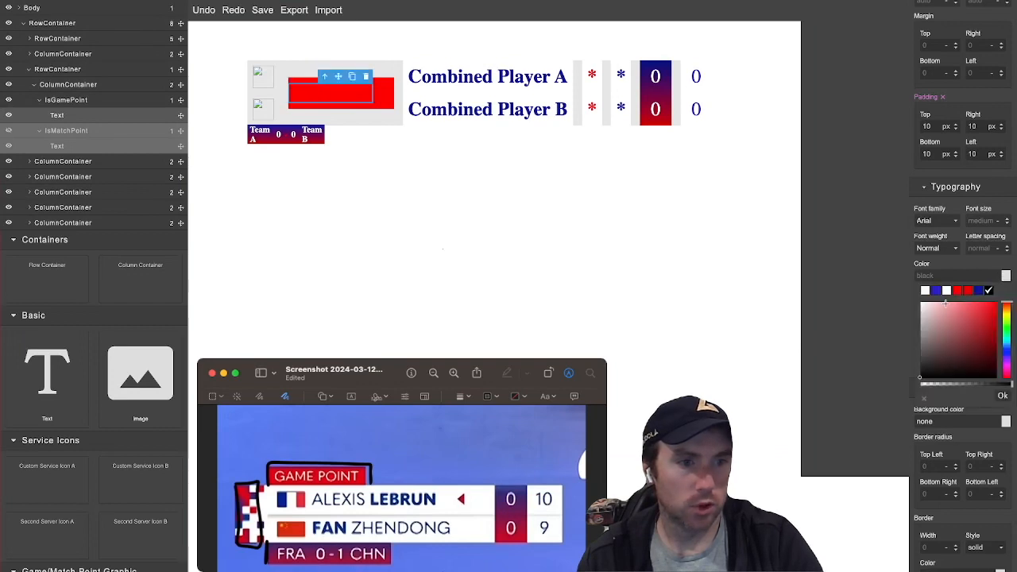
pyautogui.click(922, 301)
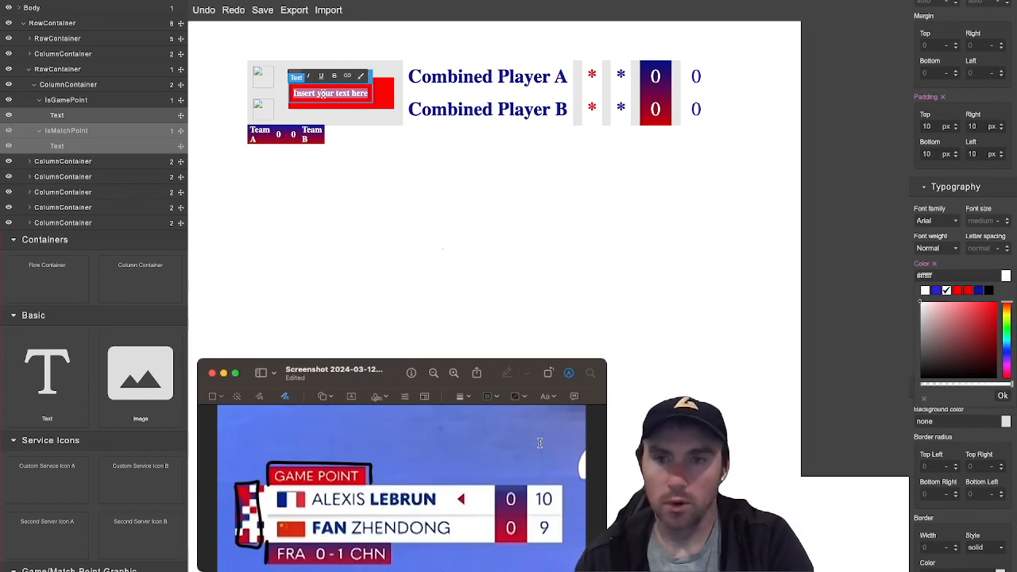
pyautogui.write('GAME')
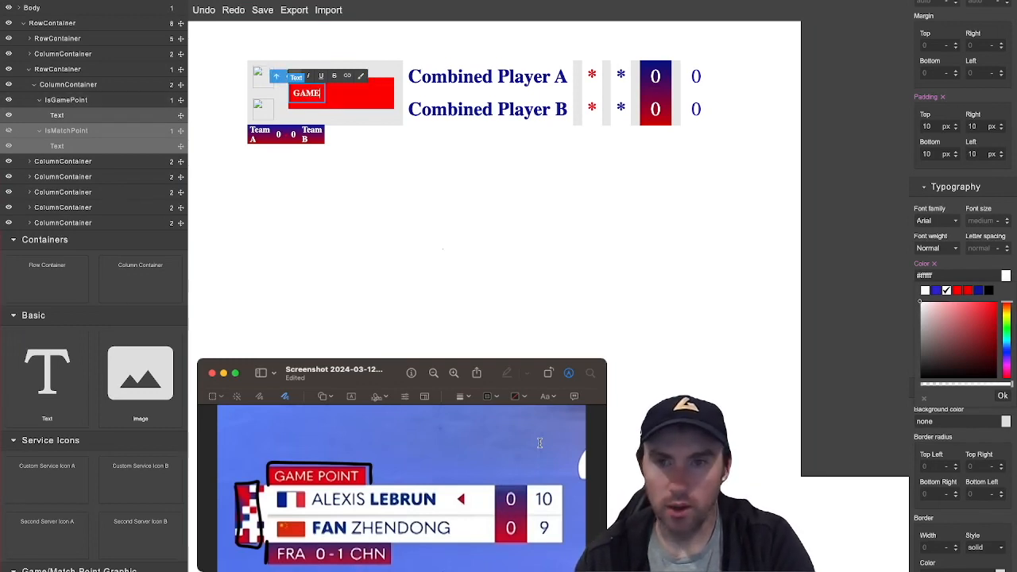
pyautogui.write(' POINT')
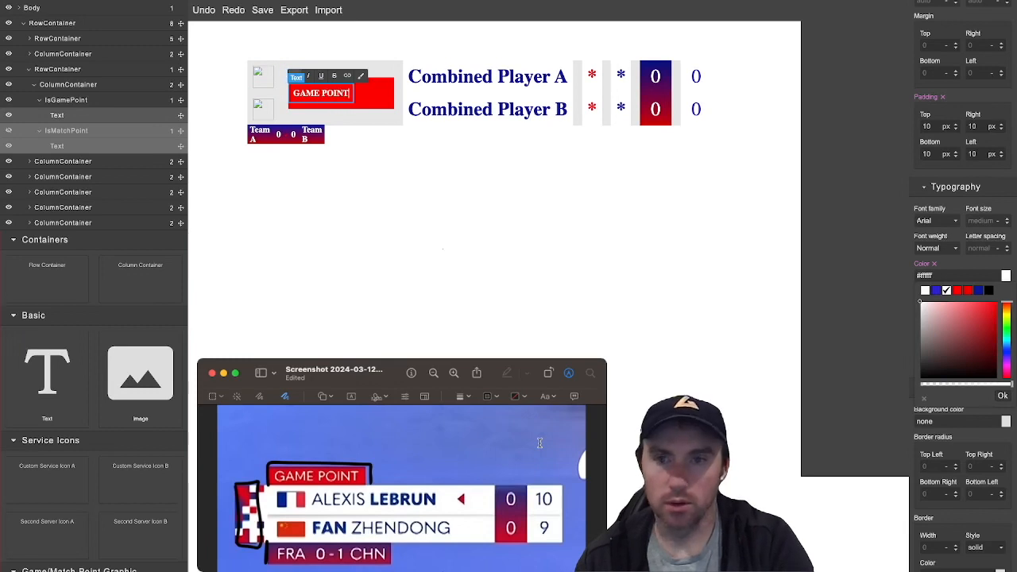
pyautogui.click(354, 134)
# Set the width of the RowContainer holding the game and match point labels to 120 px
pyautogui.click(334, 102)
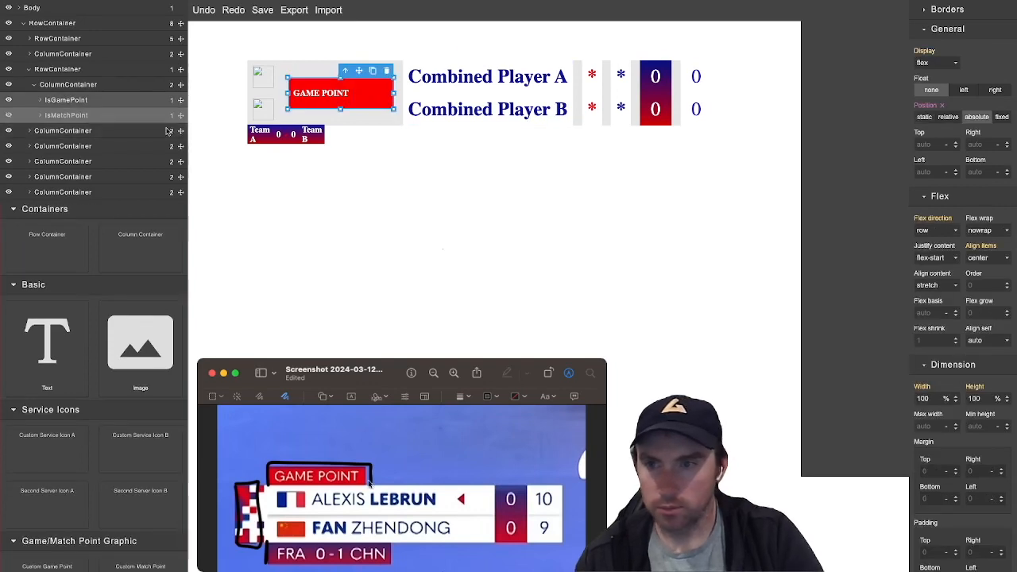
pyautogui.click(64, 73)
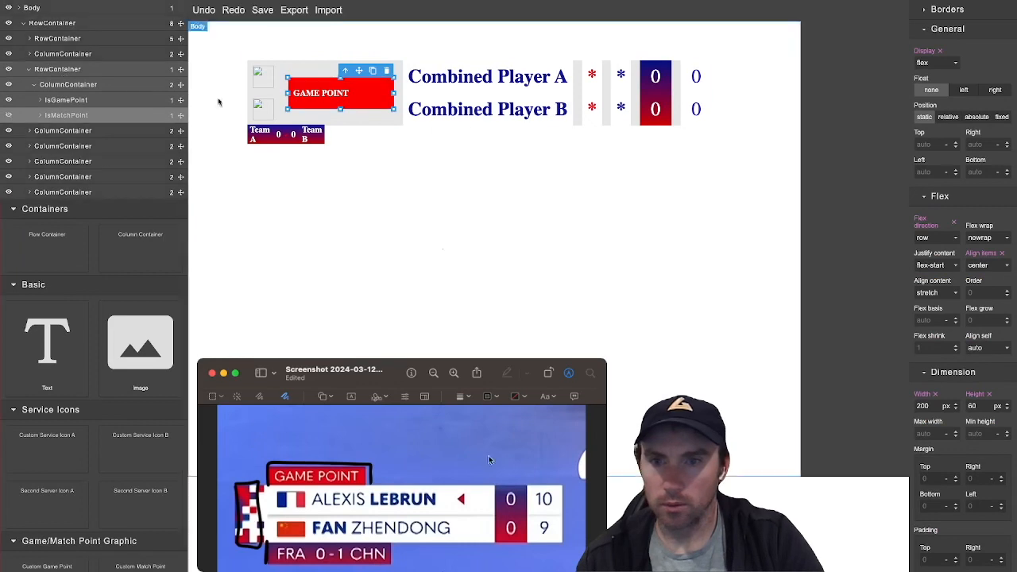
pyautogui.click(938, 395)
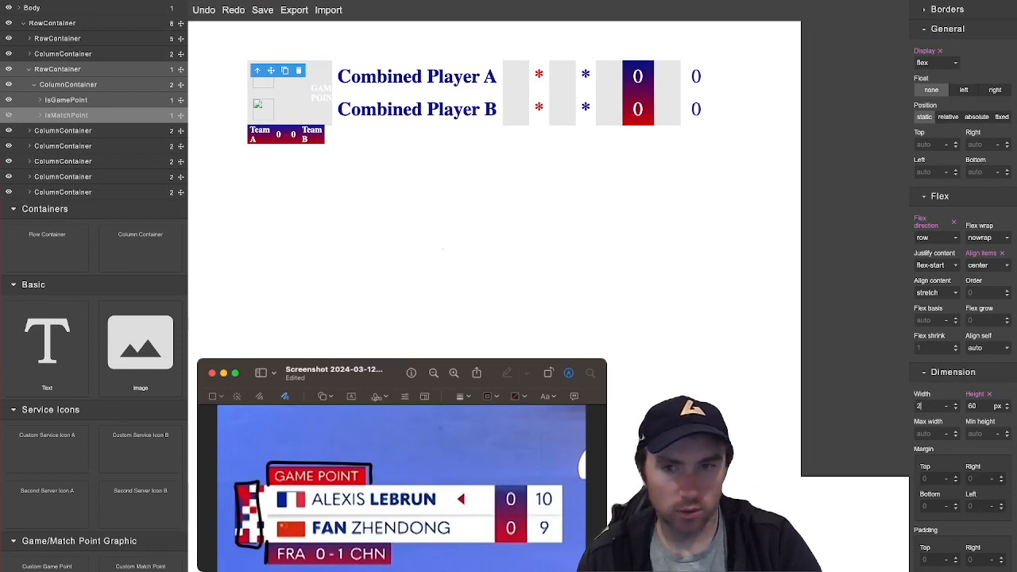
pyautogui.press('Return')
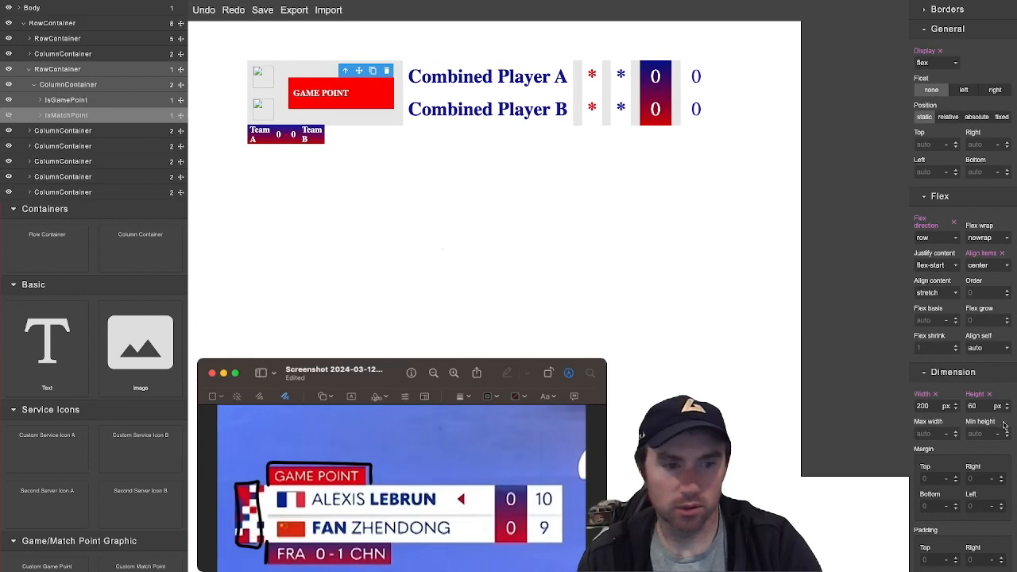
pyautogui.moveTo(931, 406); pyautogui.dragTo(914, 408)
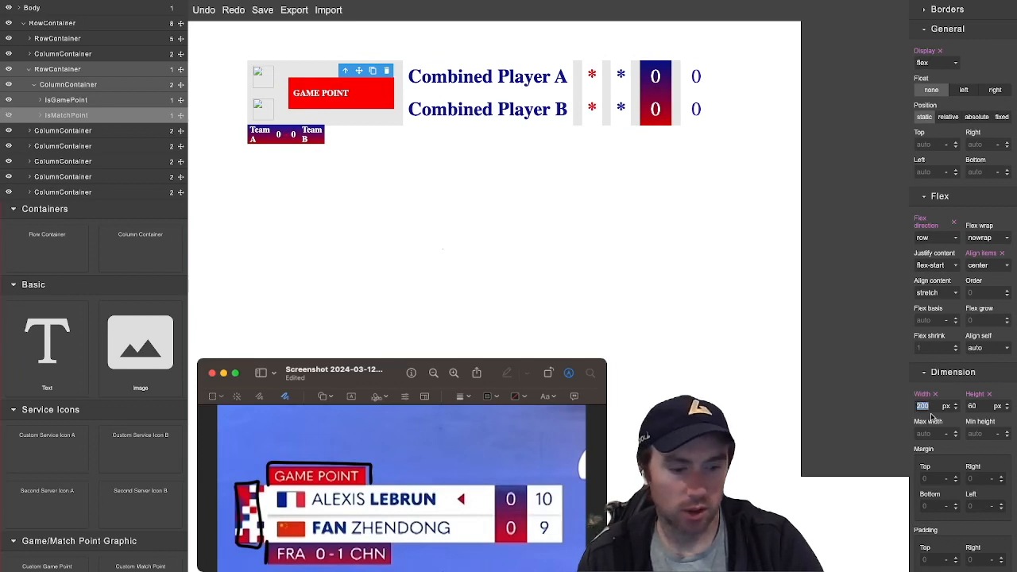
pyautogui.write('120')
pyautogui.press('Return')
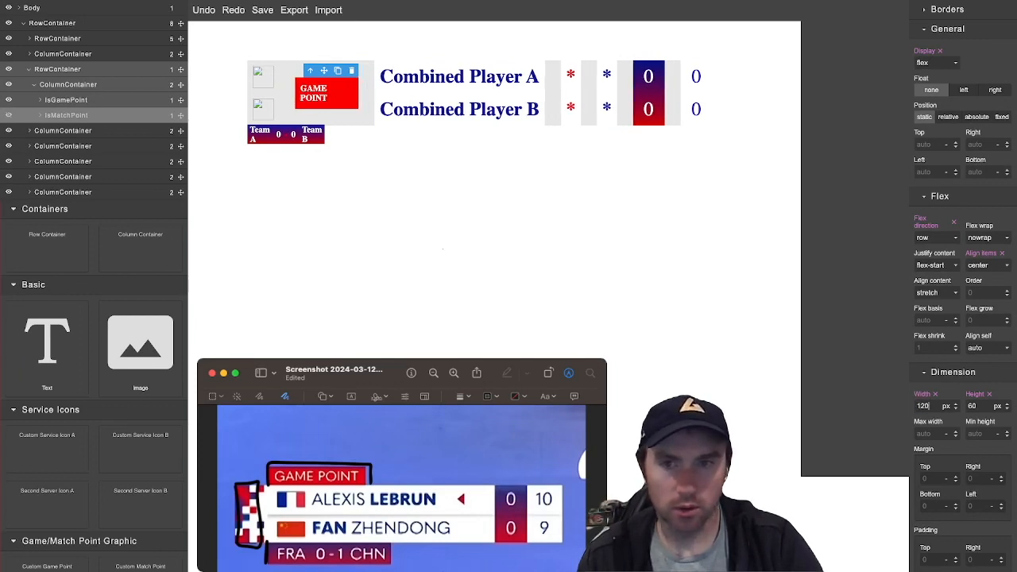
# Widen the RowContainer around the point labels to about 139 px so that GAME POINT fits on one line
pyautogui.click(348, 101)
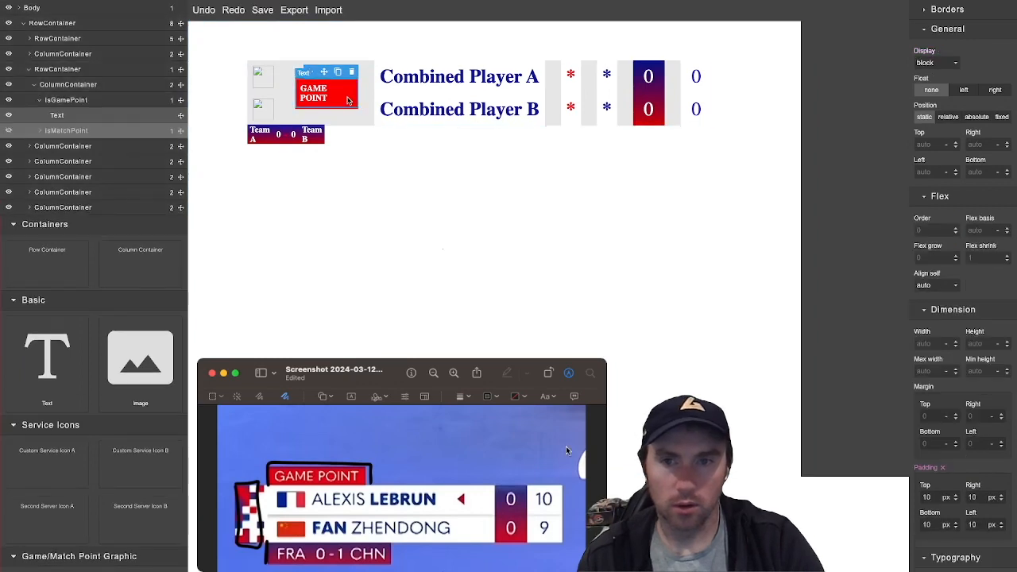
pyautogui.click(79, 103)
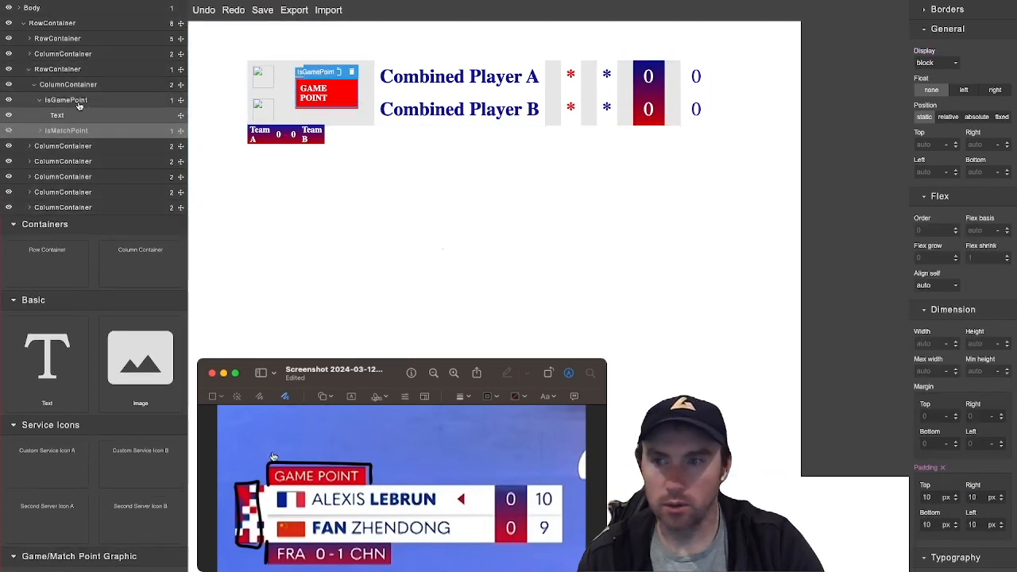
pyautogui.click(79, 88)
pyautogui.click(96, 73)
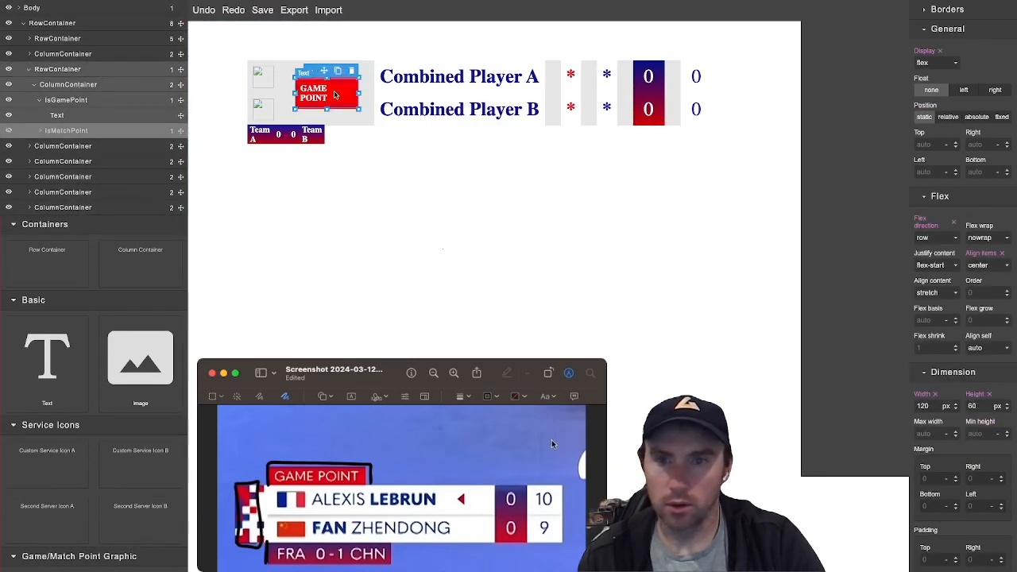
pyautogui.moveTo(361, 93); pyautogui.dragTo(368, 93)
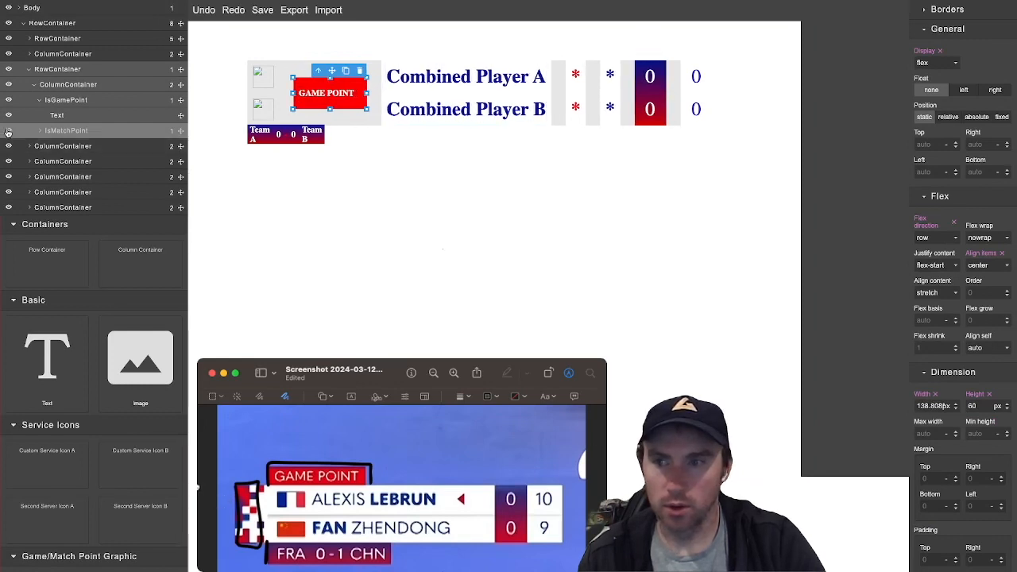
# Show IsMatchPoint again and toggle the visibility of IsGamePoint and IsMatchPoint to compare both labels, leaving both shown
pyautogui.click(9, 131)
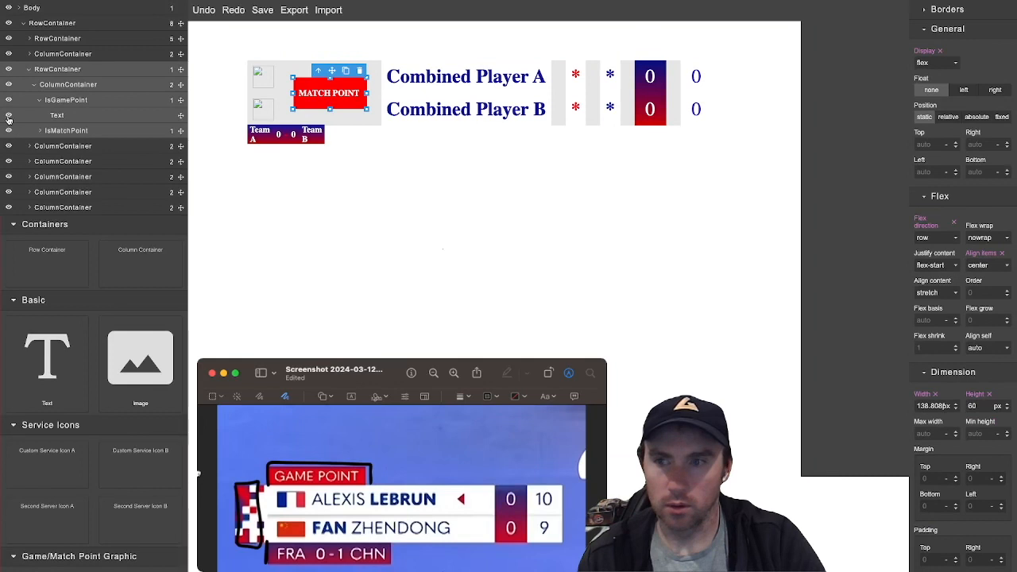
pyautogui.click(9, 100)
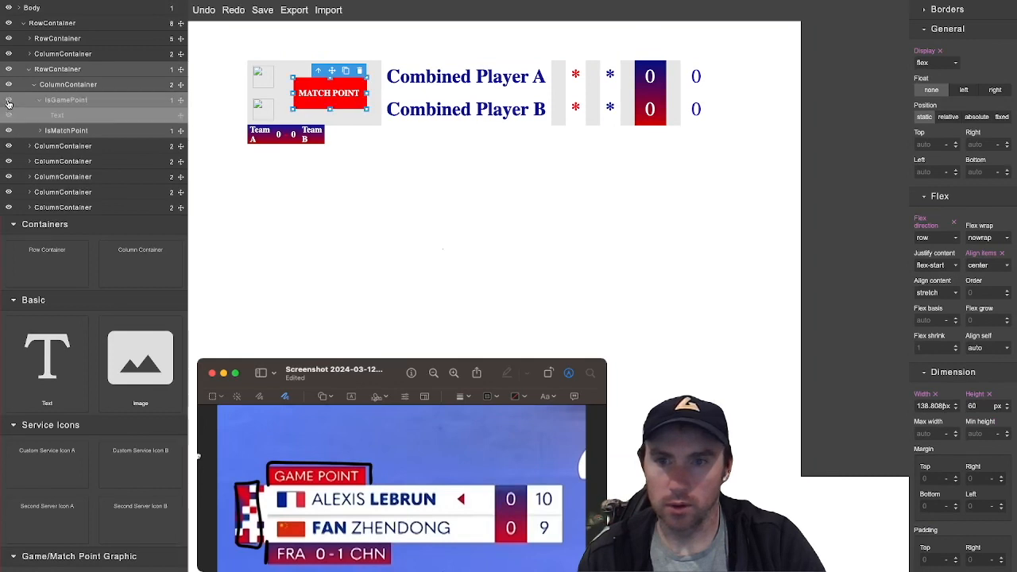
pyautogui.click(9, 131)
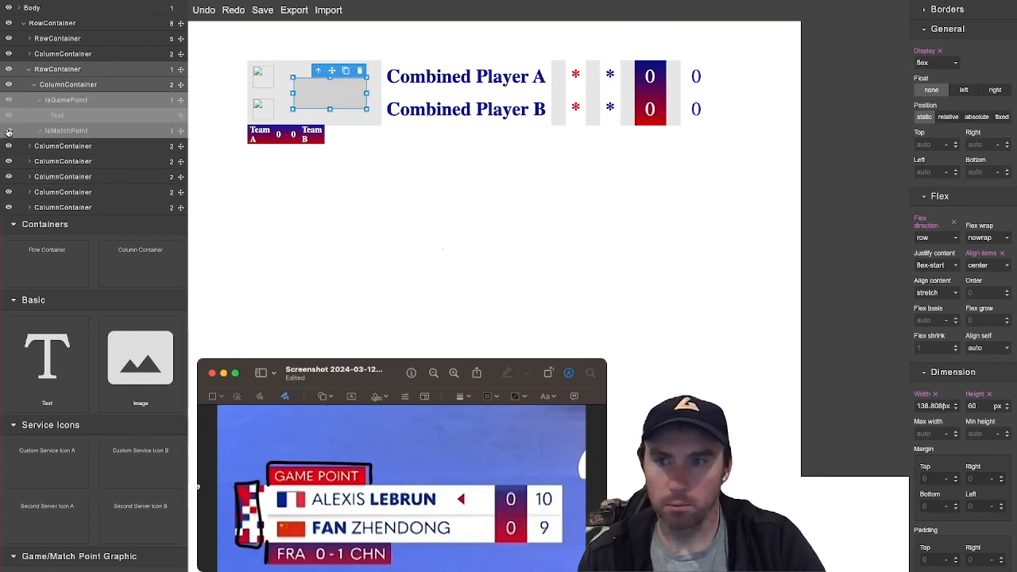
pyautogui.click(8, 100)
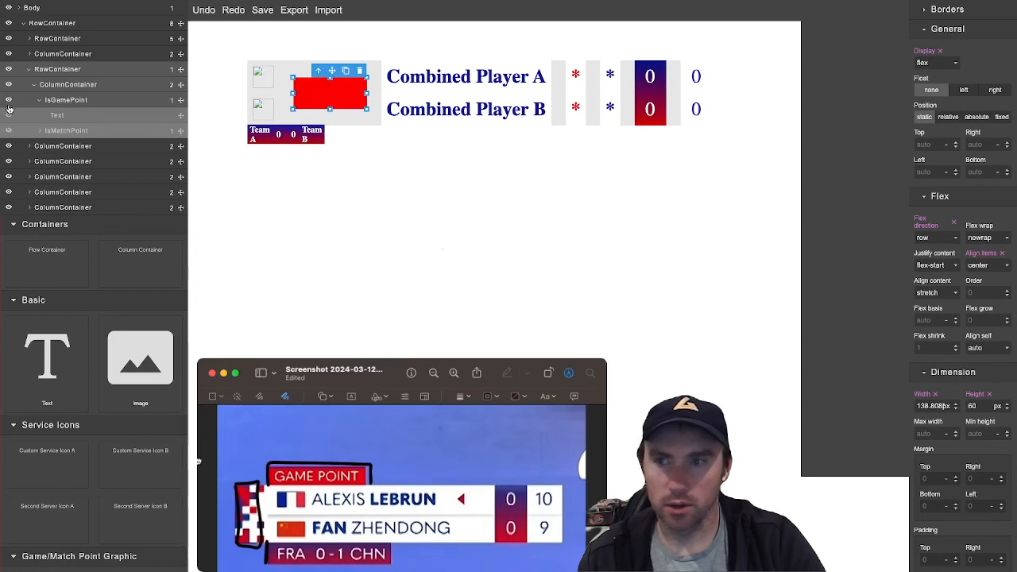
pyautogui.click(9, 116)
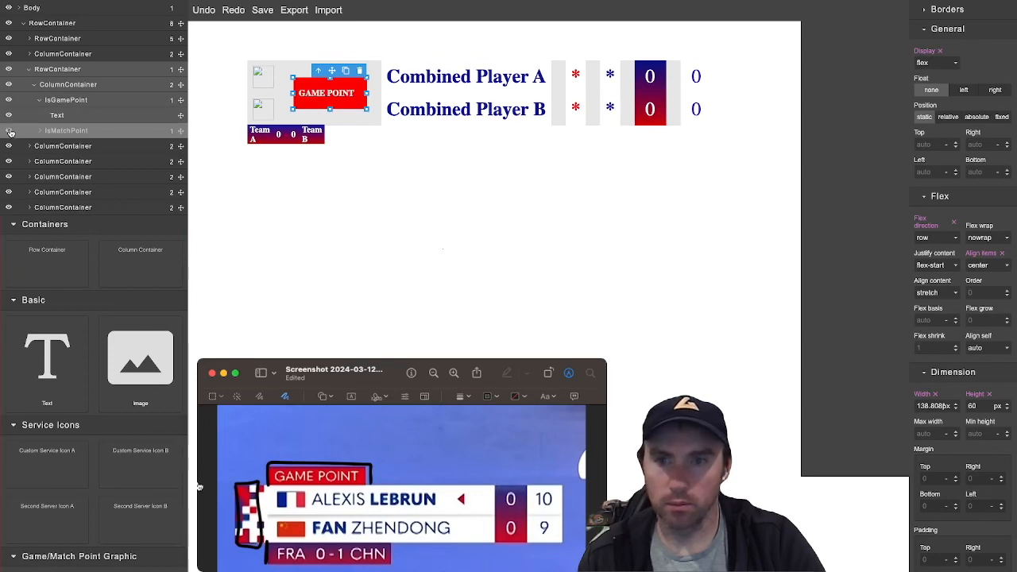
pyautogui.click(9, 131)
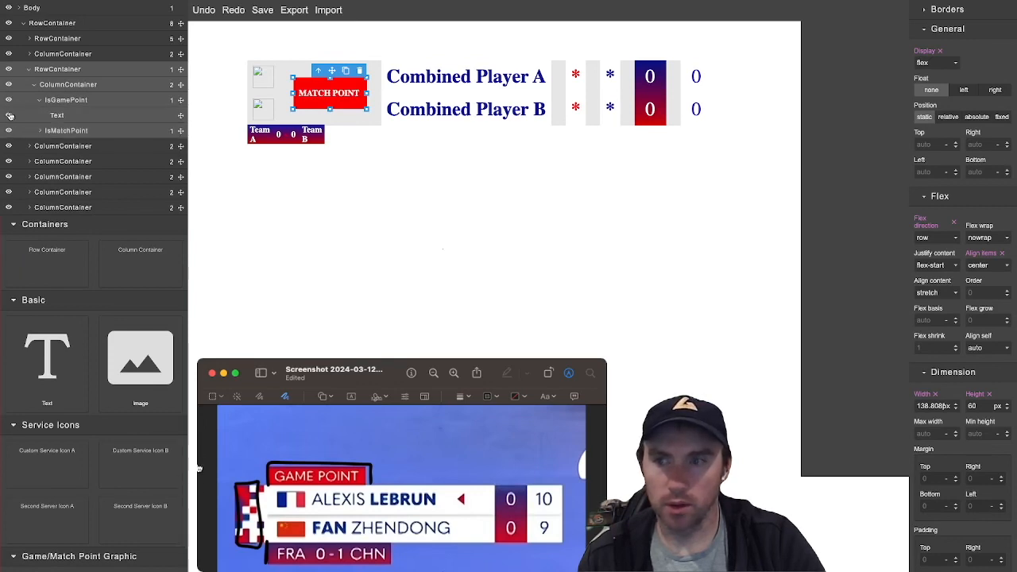
# Remove the 10 px padding from the MATCH POINT text inside IsMatchPoint
pyautogui.click(70, 101)
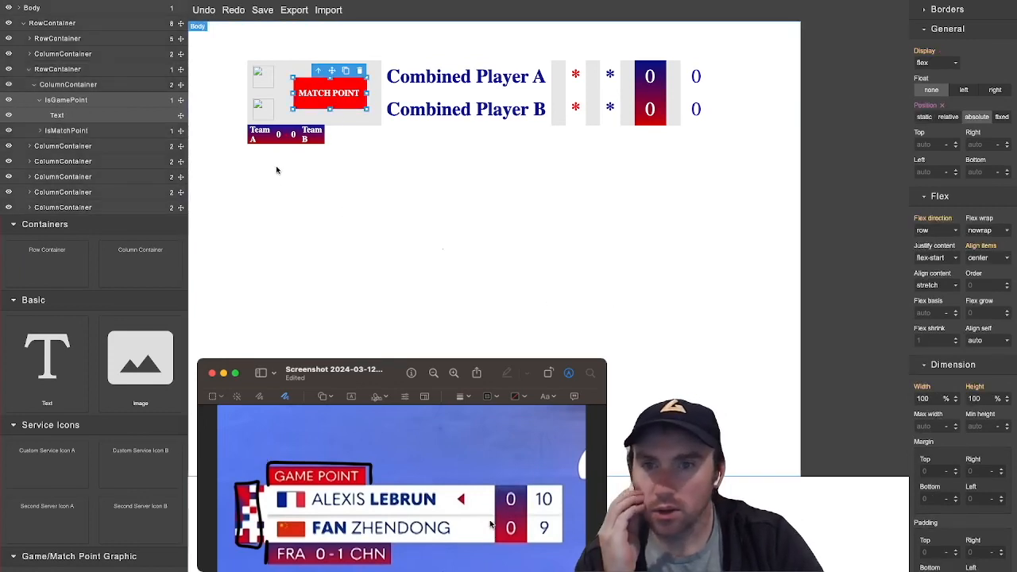
pyautogui.click(348, 93)
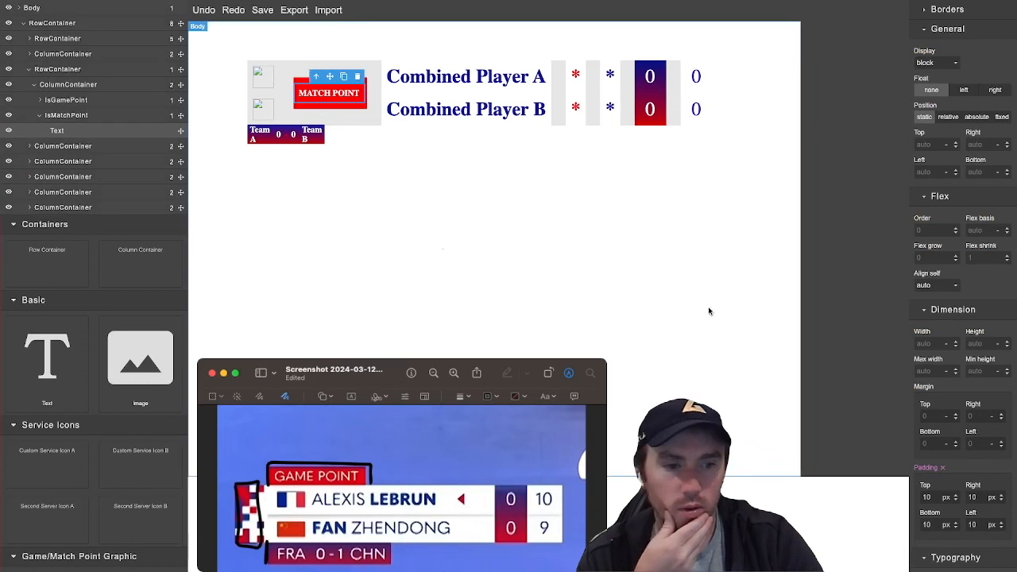
pyautogui.click(943, 470)
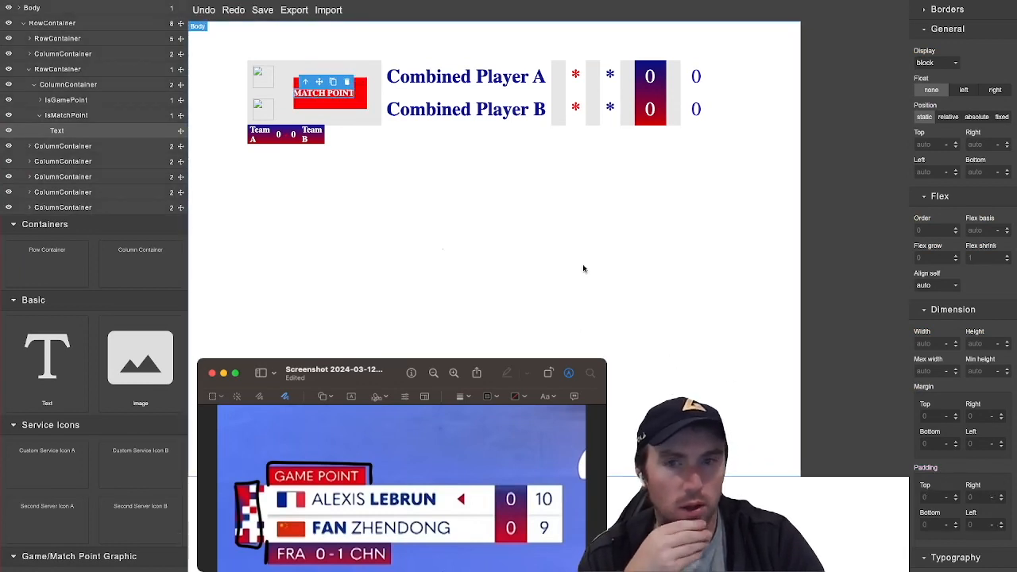
# Set the justify content of both IsMatchPoint and IsGamePoint to center
pyautogui.click(328, 106)
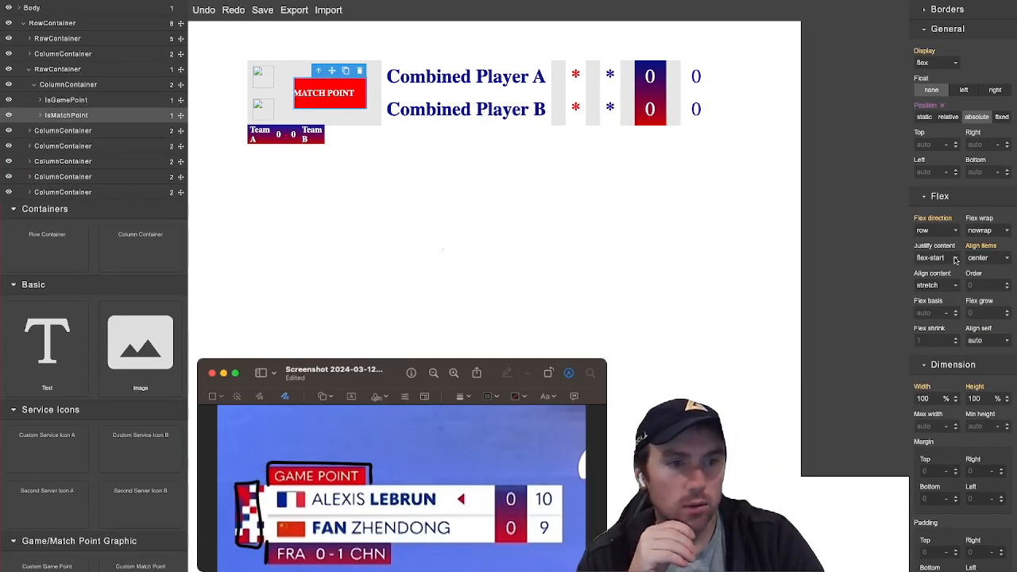
pyautogui.click(936, 283)
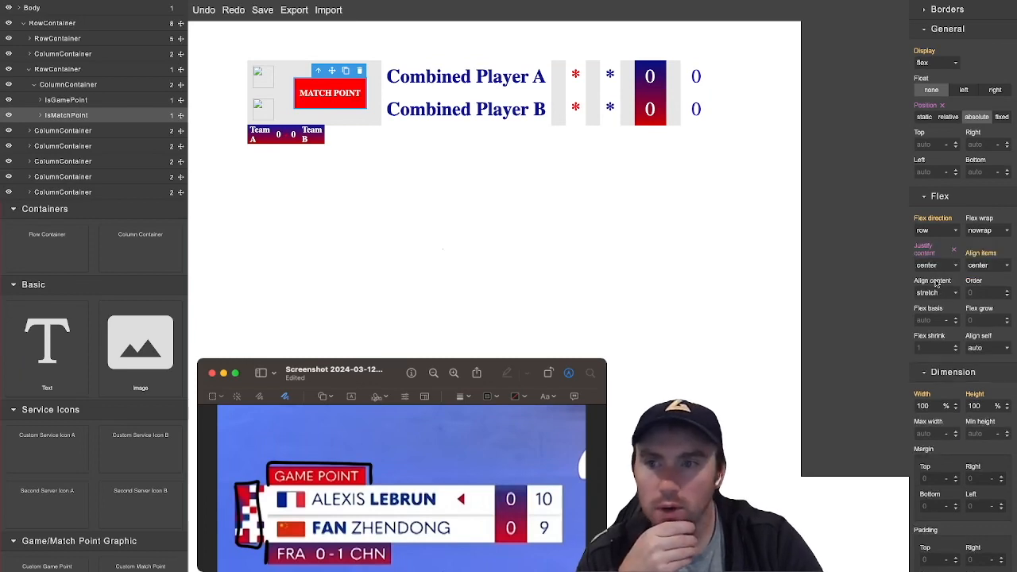
pyautogui.click(102, 105)
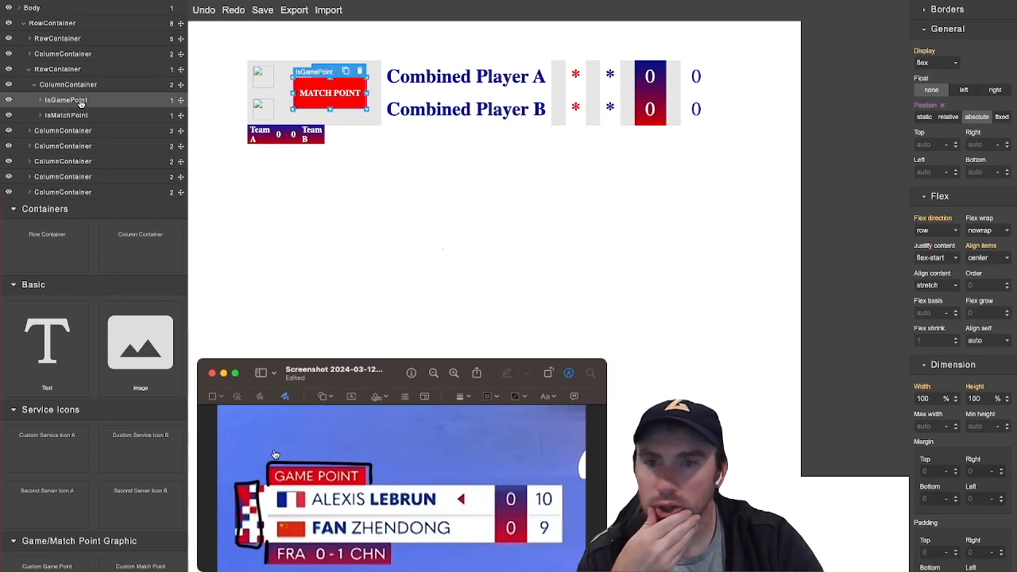
pyautogui.click(924, 282)
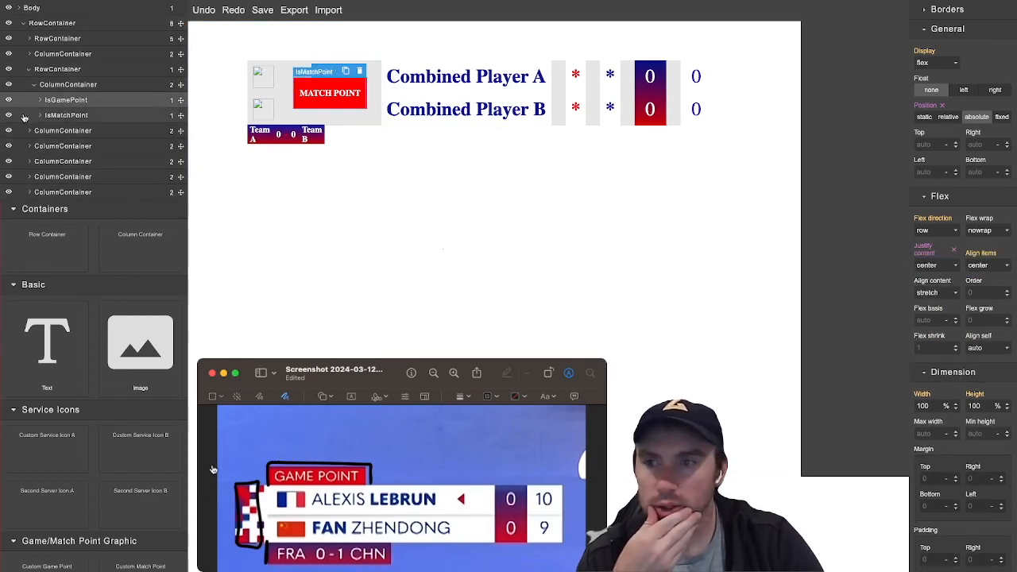
# Hide IsMatchPoint, try reducing the height of IsGamePoint to about 43 px, and show IsMatchPoint again
pyautogui.click(9, 115)
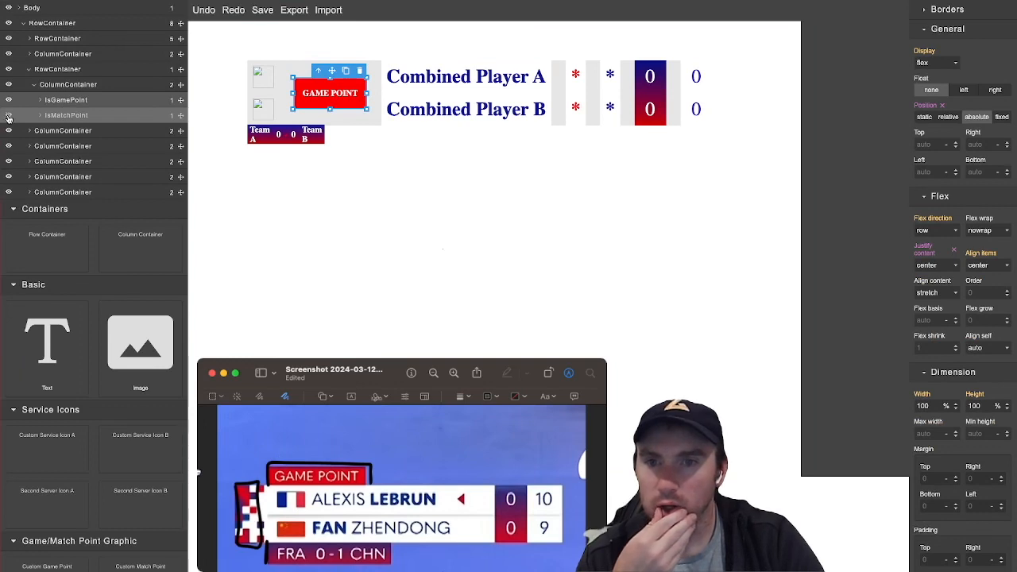
pyautogui.moveTo(330, 109); pyautogui.dragTo(330, 102)
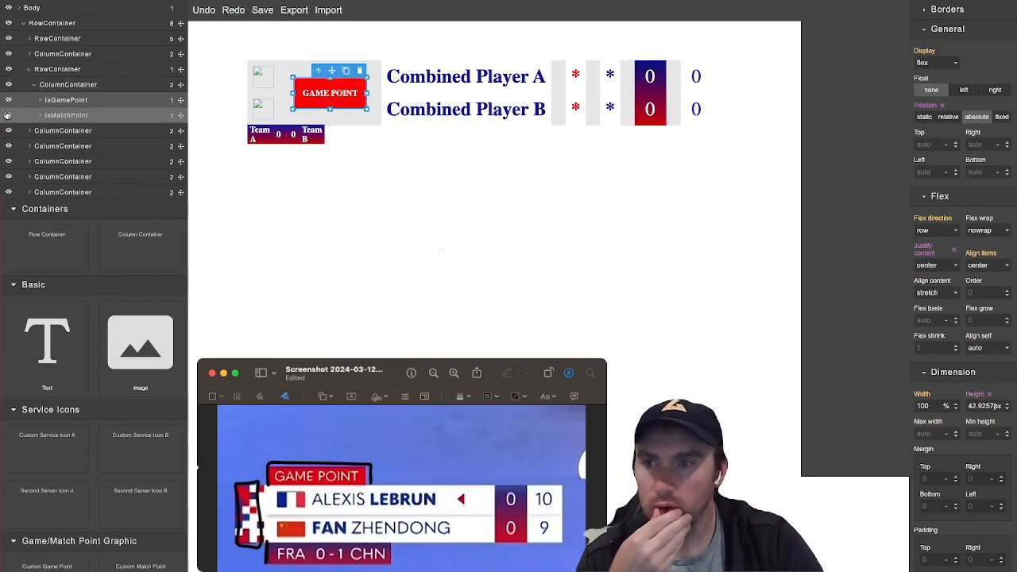
pyautogui.click(7, 115)
# Reduce the height of the RowContainer holding the point labels to about 31 px
pyautogui.click(50, 70)
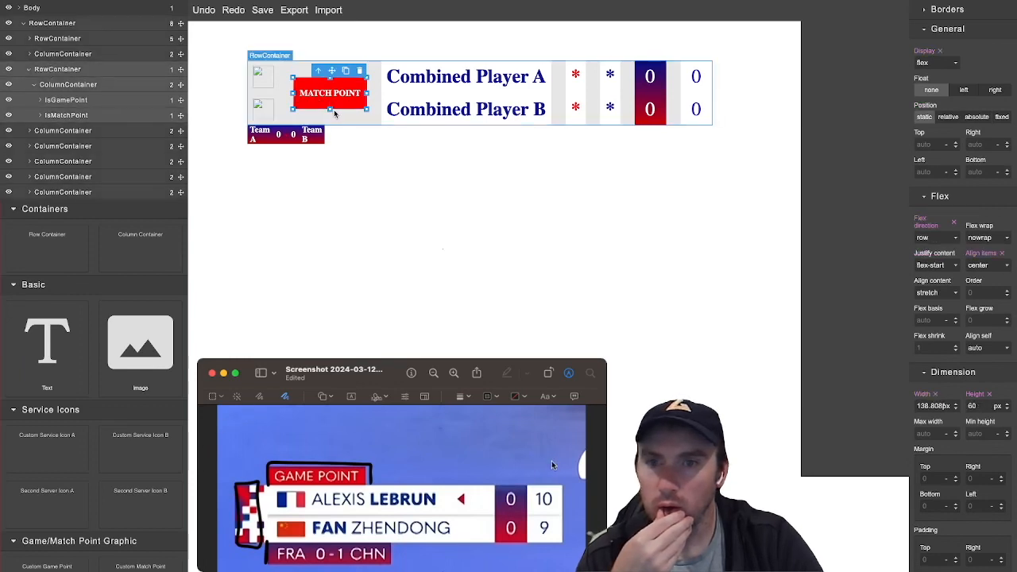
pyautogui.moveTo(332, 109); pyautogui.dragTo(330, 94)
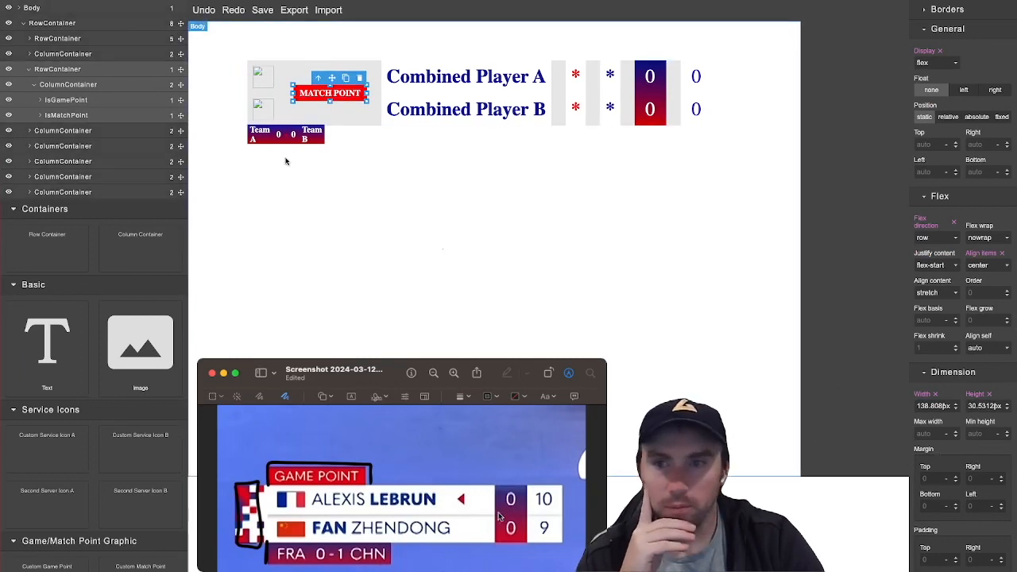
# Move the point-label RowContainer to be the first child of the outer RowContainer, ahead of the other containers
pyautogui.click(41, 70)
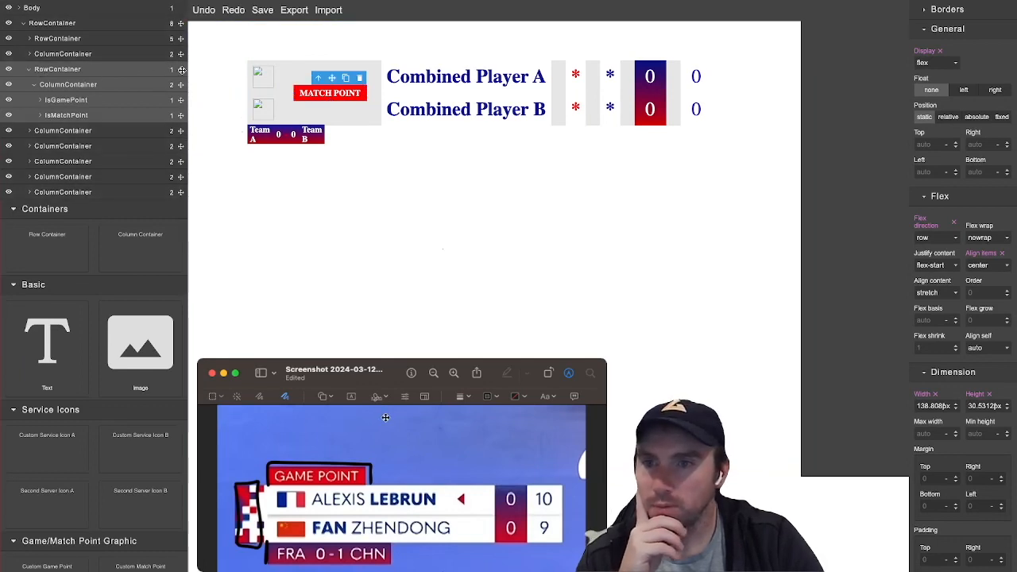
pyautogui.moveTo(182, 70); pyautogui.dragTo(137, 39)
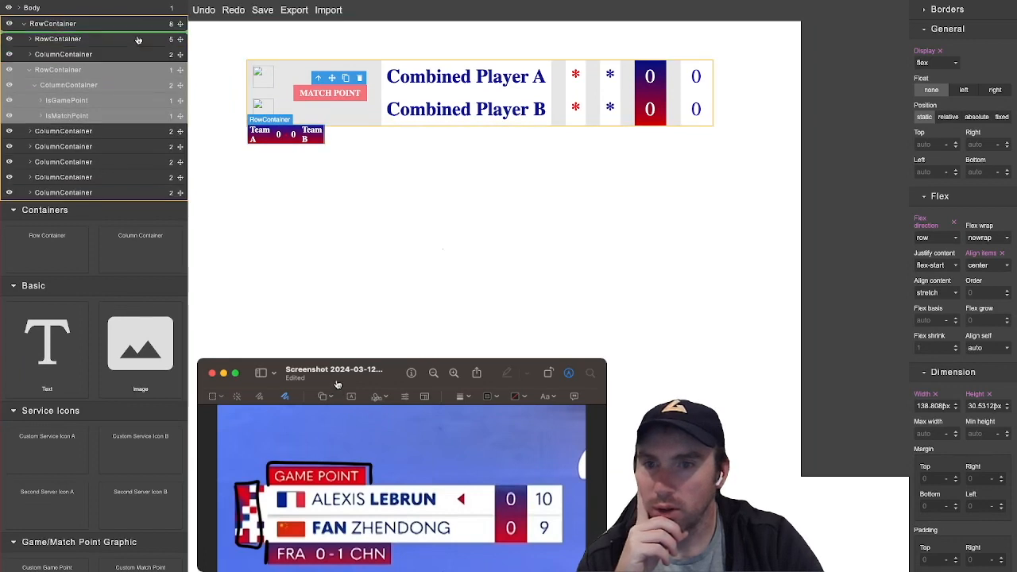
pyautogui.moveTo(138, 39); pyautogui.dragTo(137, 39)
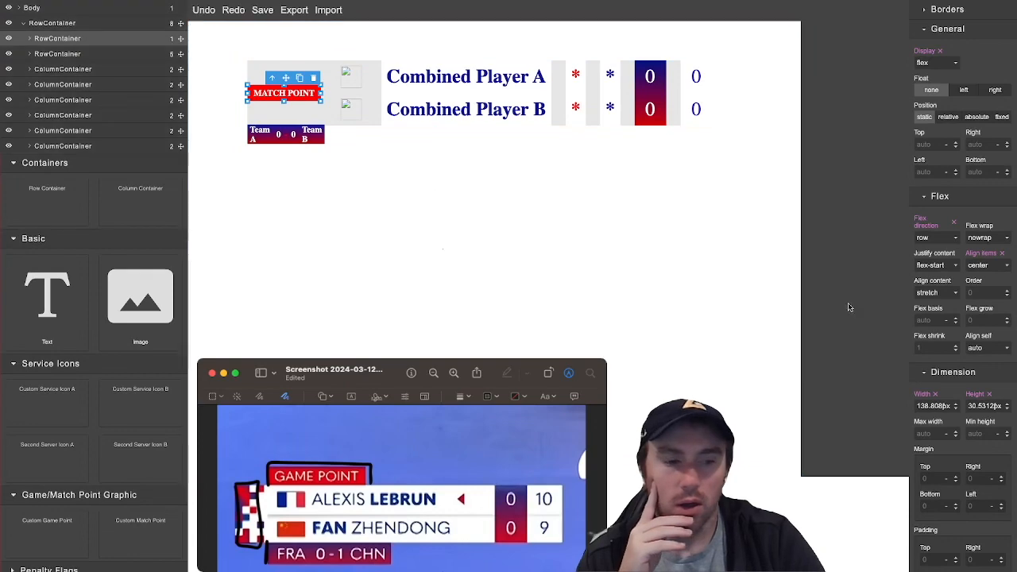
# Add a translateY transform of -77 px to the point-label RowContainer so the label sits directly above the player rows
pyautogui.scroll(-6, 944, 485)
pyautogui.scroll(-4, 944, 485)
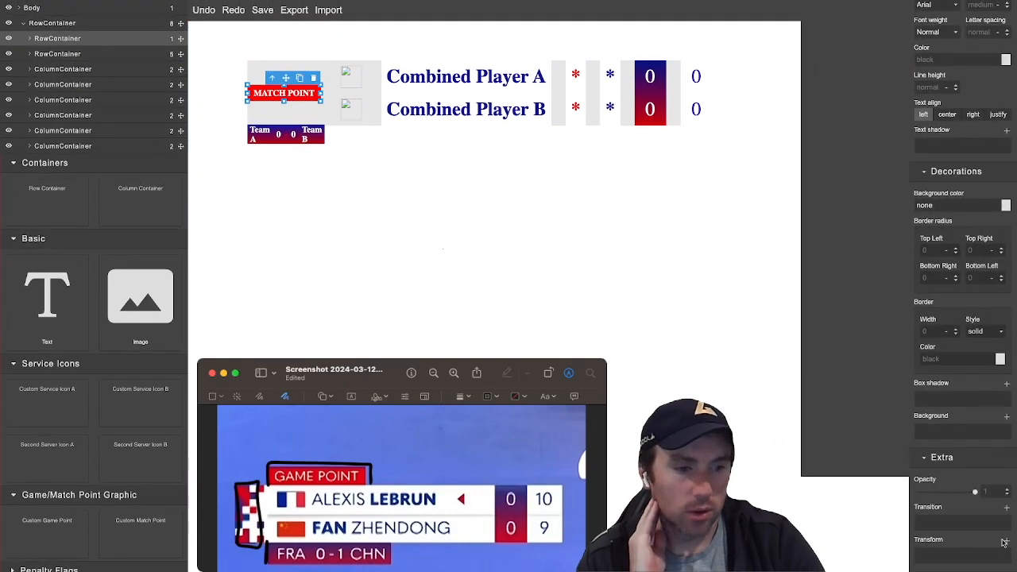
pyautogui.click(1001, 541)
pyautogui.click(961, 557)
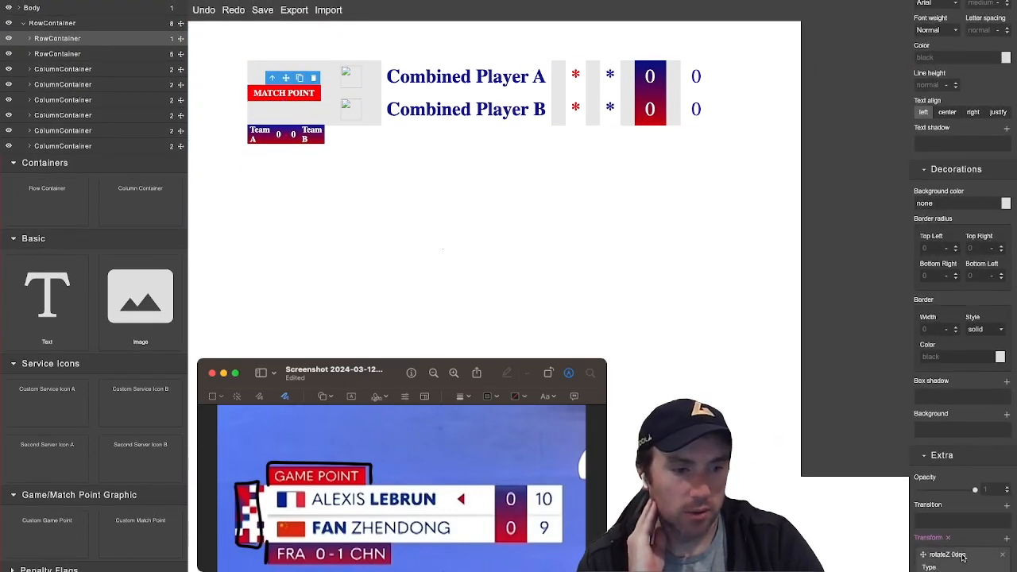
pyautogui.scroll(-2, 962, 557)
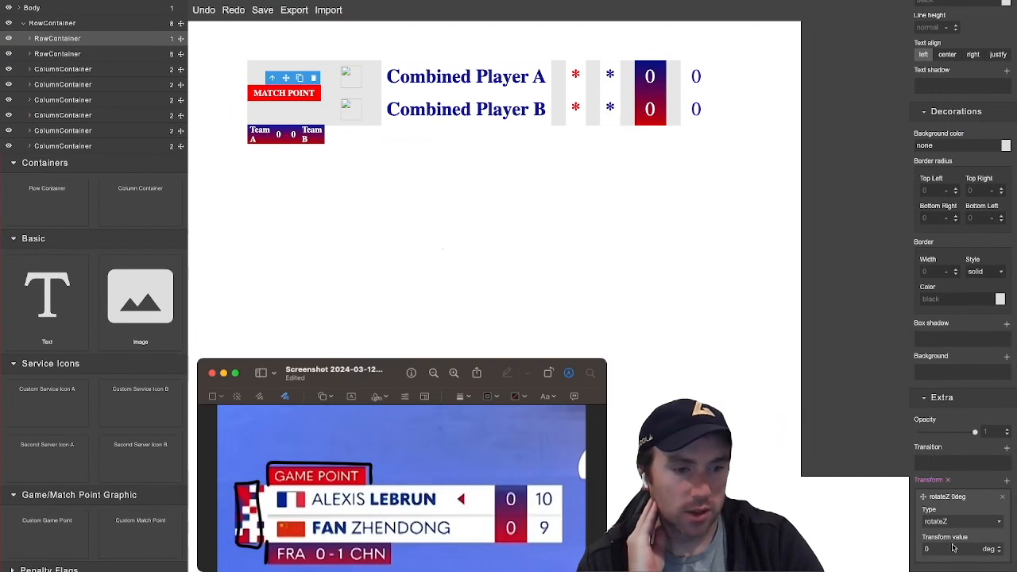
pyautogui.click(953, 548)
pyautogui.moveTo(944, 549); pyautogui.dragTo(914, 553)
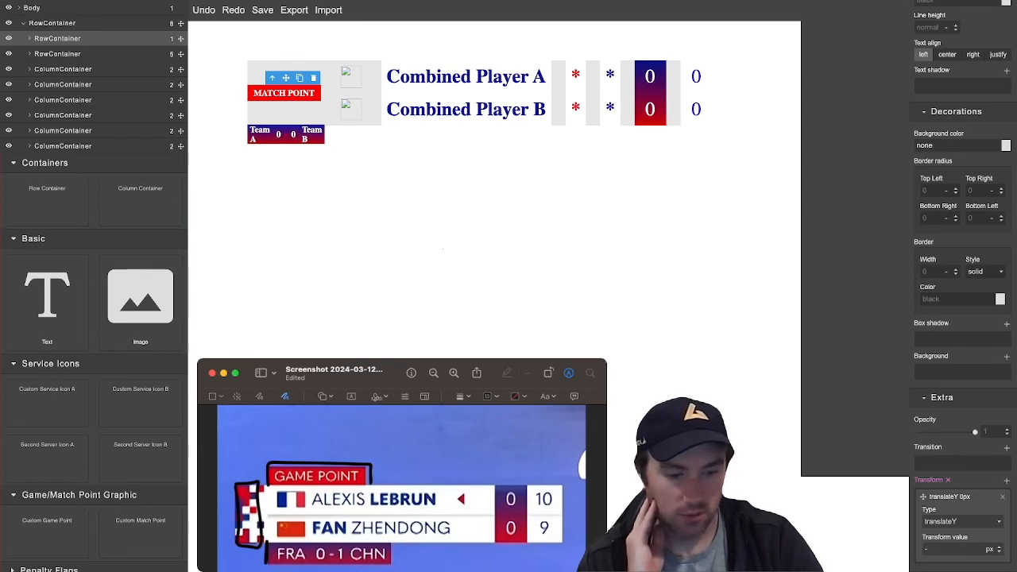
pyautogui.press('Return')
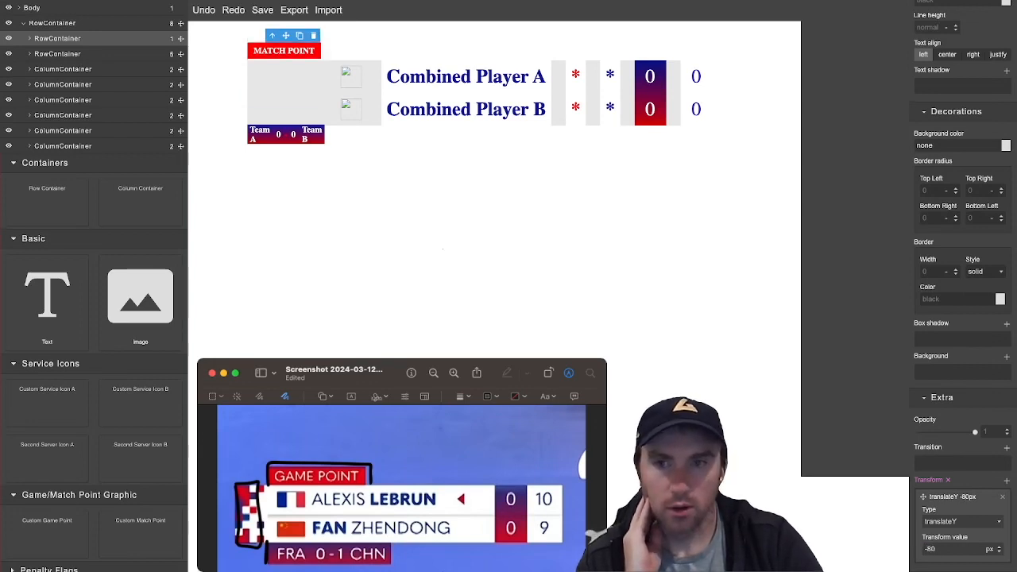
pyautogui.click(1000, 548)
pyautogui.click(999, 548)
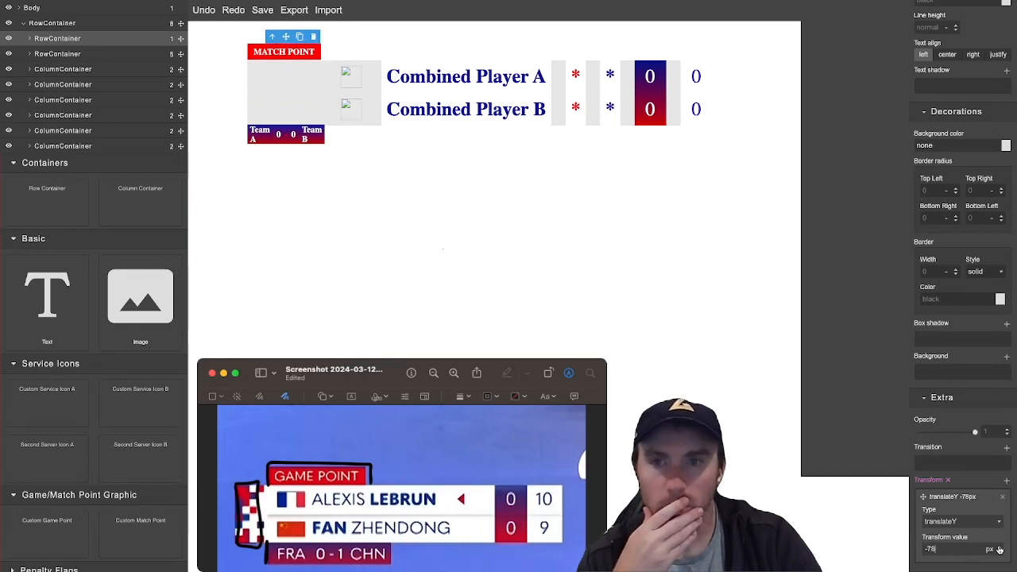
pyautogui.click(1000, 547)
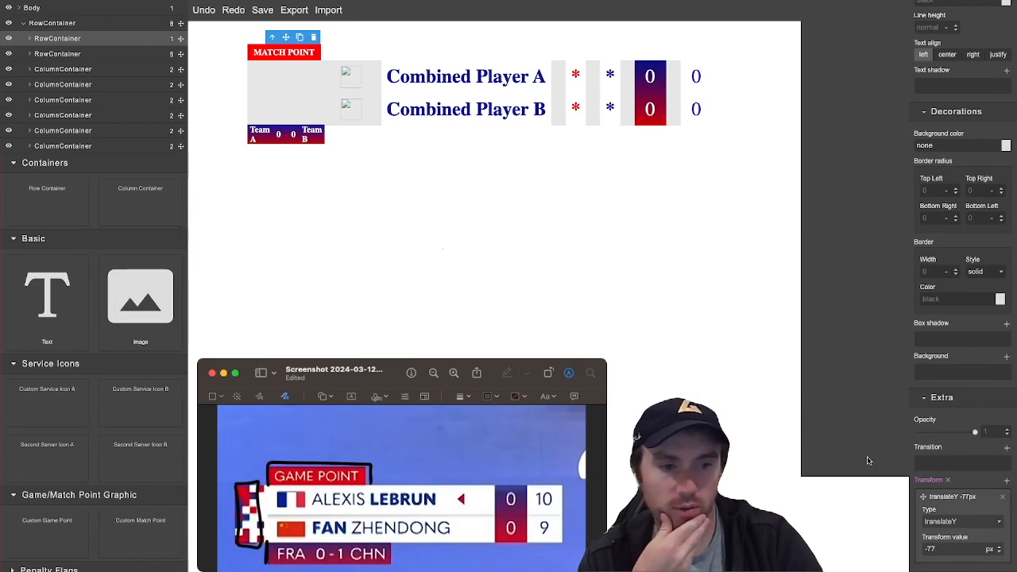
# Set the position of the point-label RowContainer to absolute so it takes no space in the row
pyautogui.scroll(10, 969, 310)
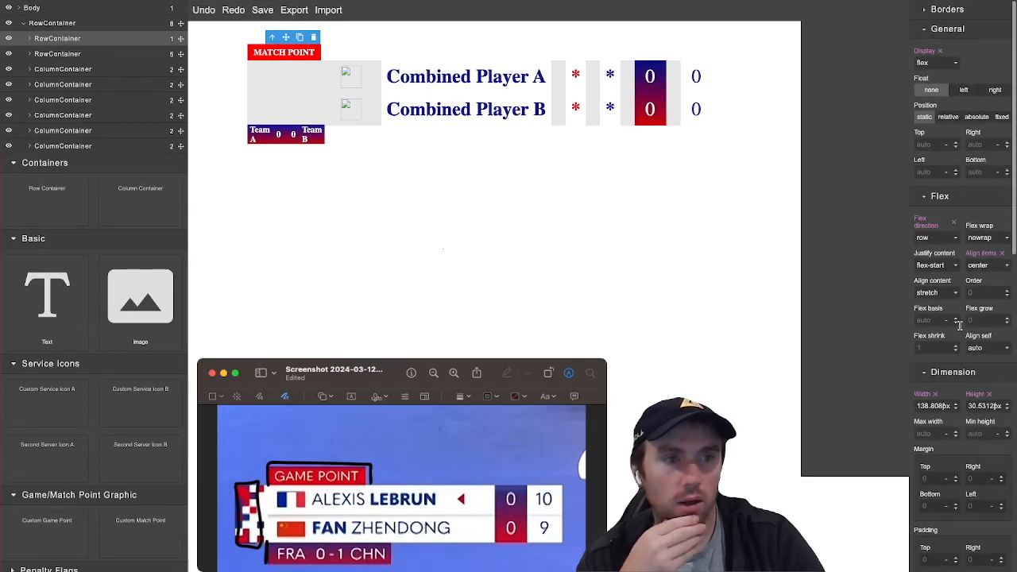
pyautogui.click(976, 117)
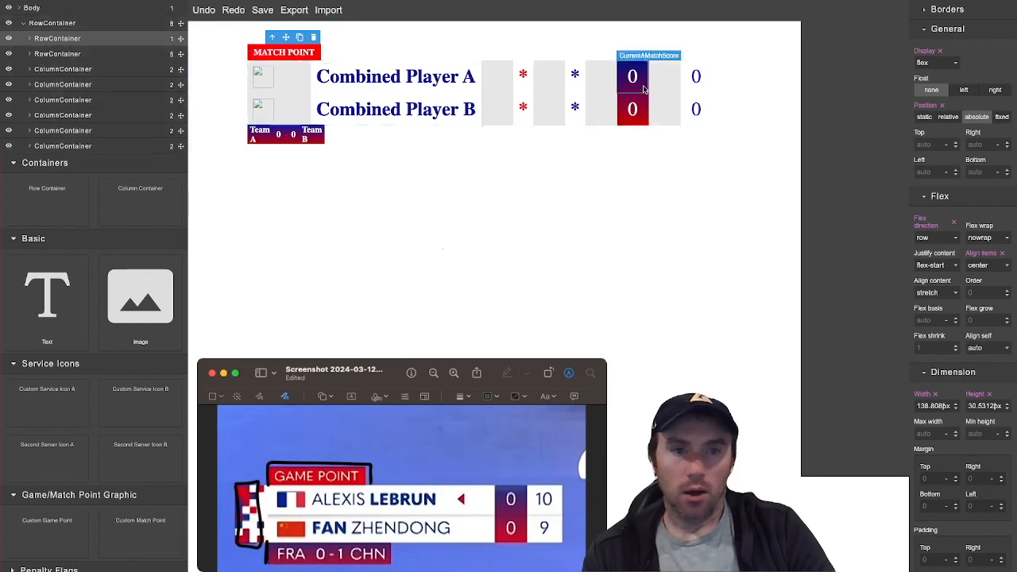
# Change the outer RowContainer's justify content to flex-start by clearing its custom justification setting
pyautogui.click(660, 105)
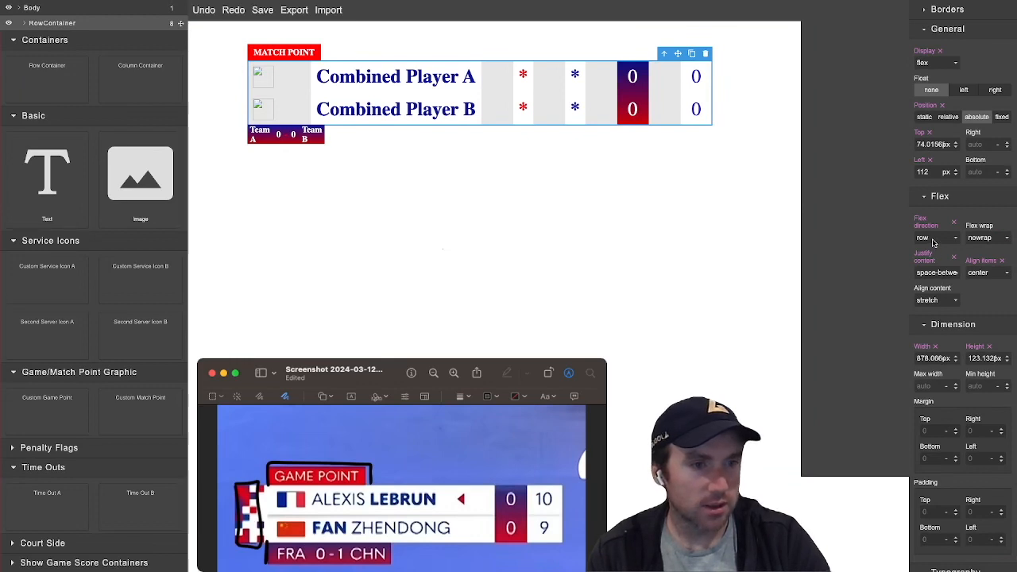
pyautogui.click(933, 243)
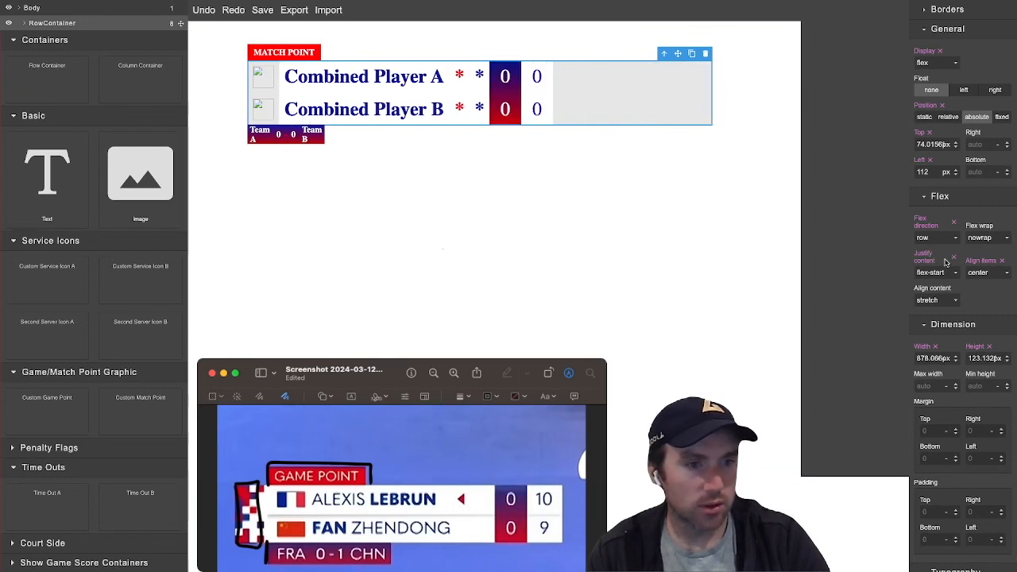
pyautogui.click(954, 260)
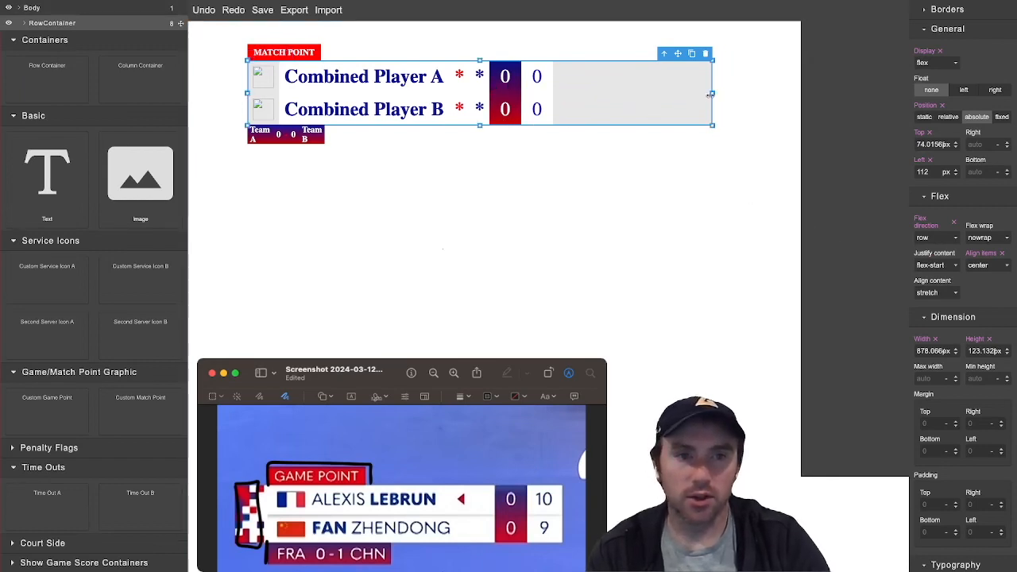
# Widen the outer RowContainer to about 998 px and save the scoreboard
pyautogui.moveTo(712, 93); pyautogui.dragTo(776, 93)
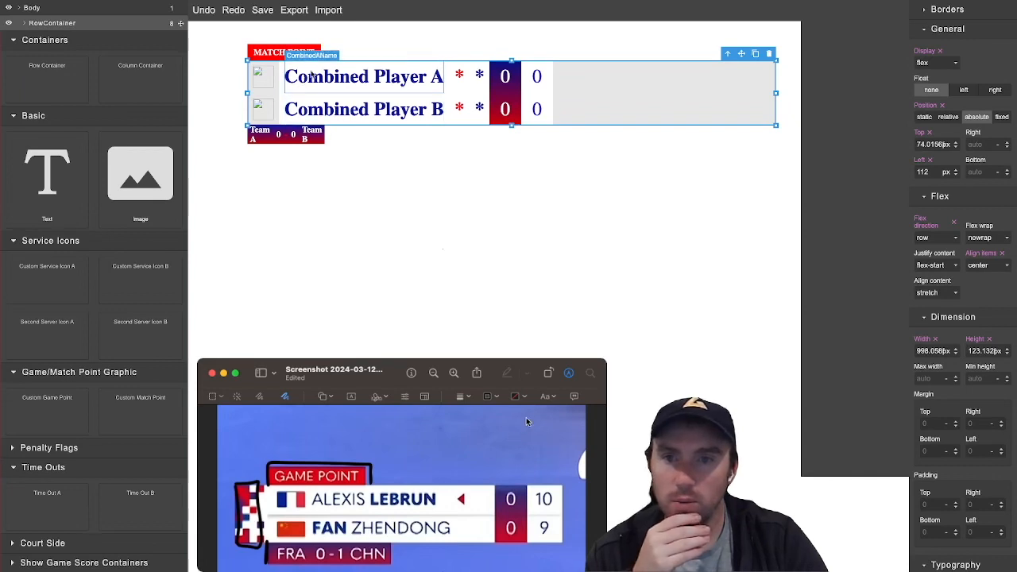
pyautogui.click(262, 15)
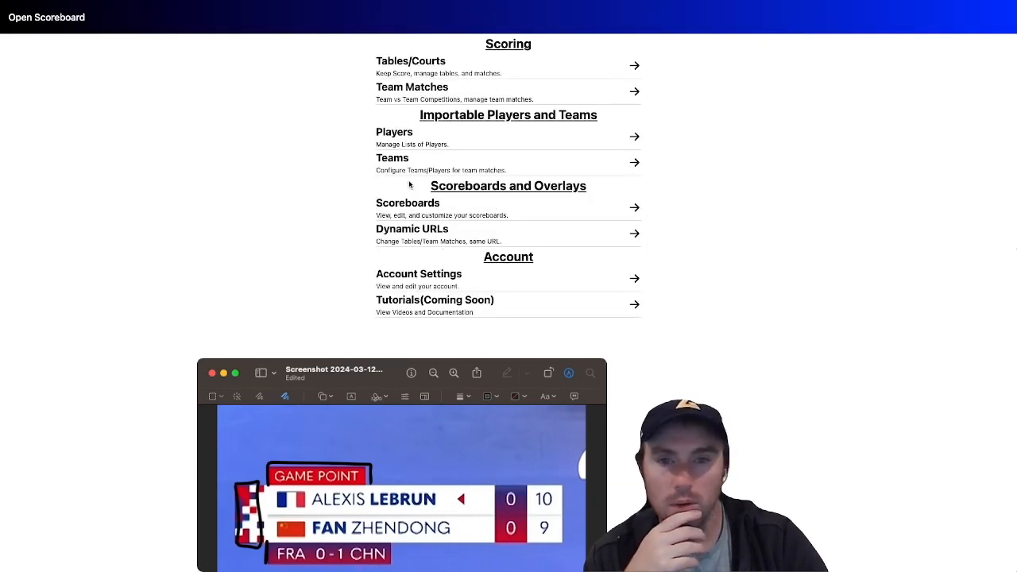
# Open the team matches list and show the table links for Table 1 of the SWE vs TPE match
pyautogui.click(417, 68)
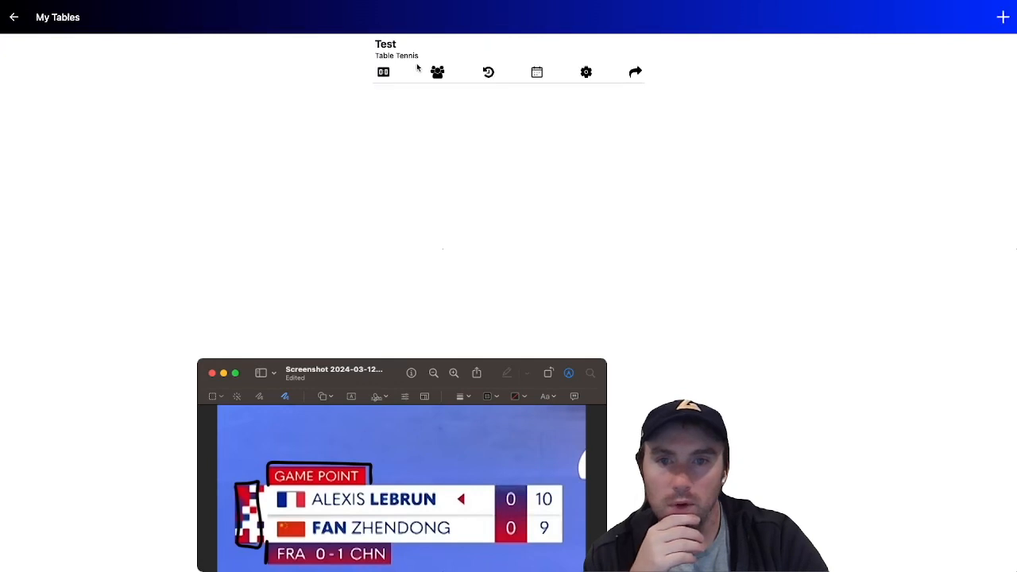
pyautogui.click(12, 17)
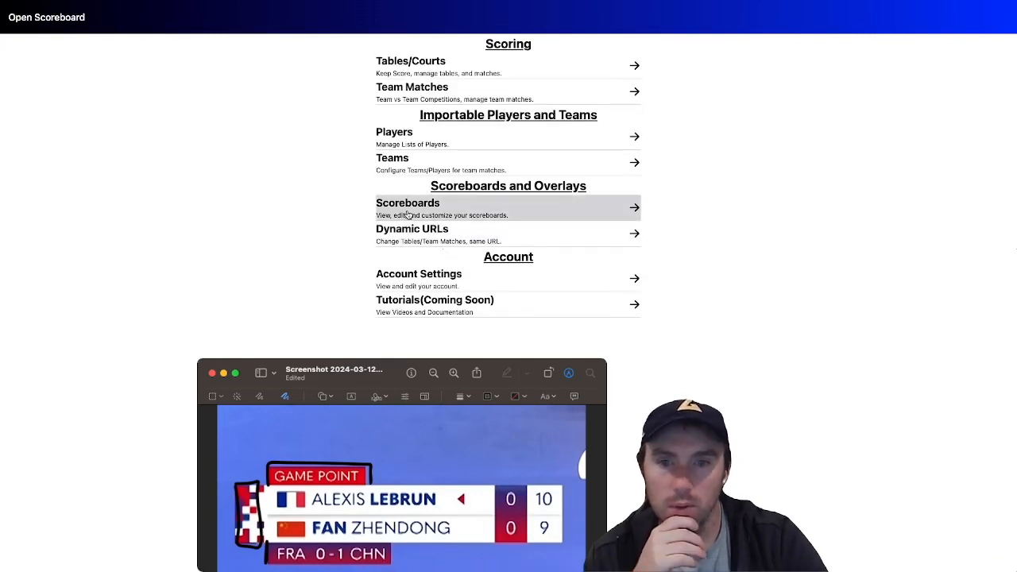
pyautogui.click(407, 89)
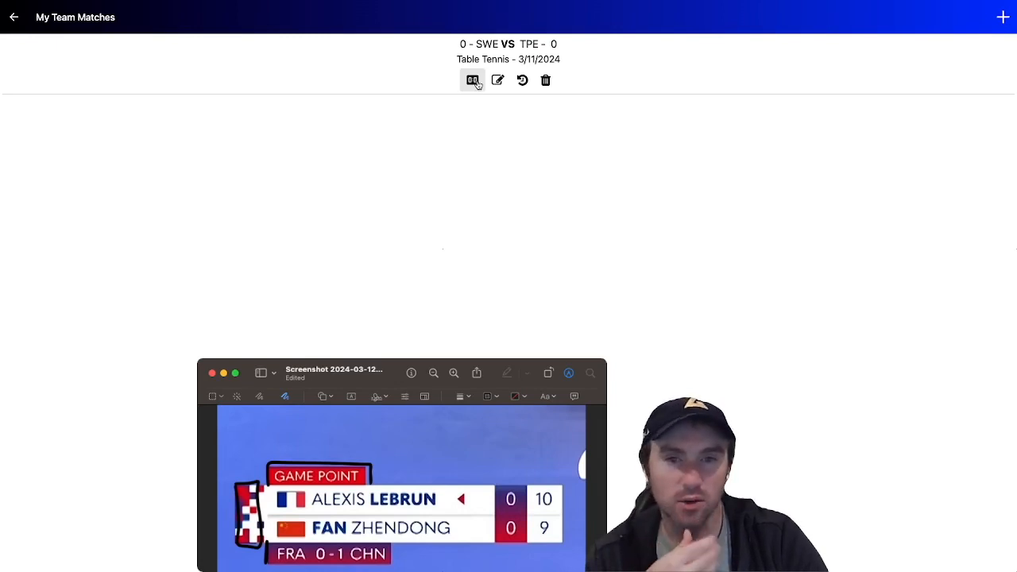
pyautogui.click(473, 81)
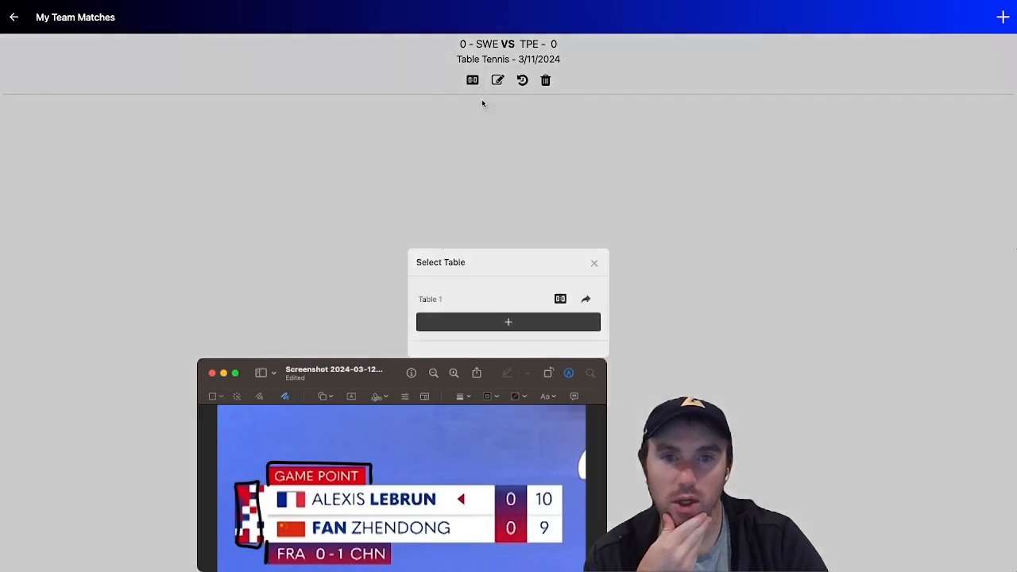
pyautogui.click(586, 301)
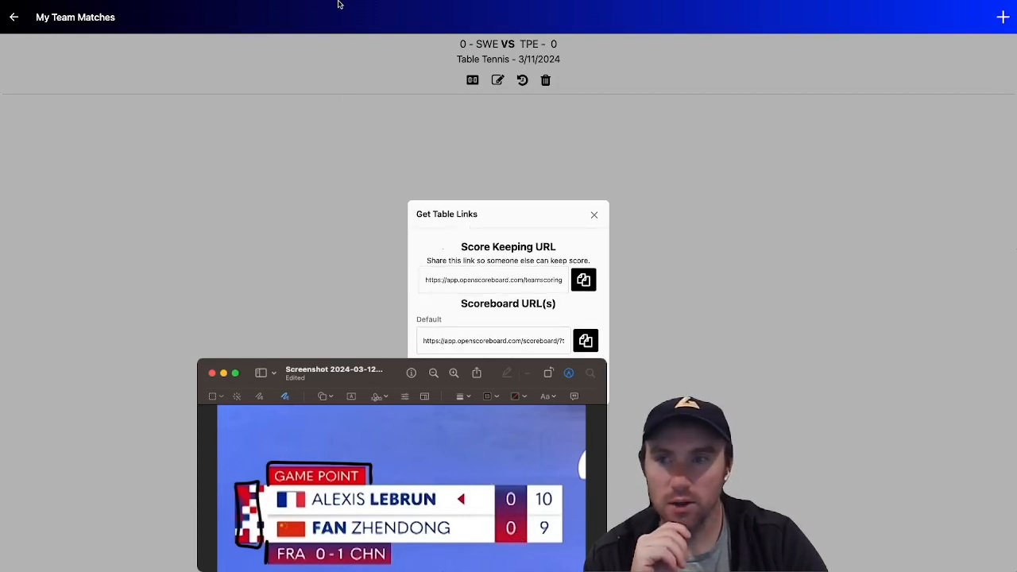
# Load the table scoreboard link for Table 1 of the SWE vs TPE match in a new browser tab
pyautogui.press('Escape')
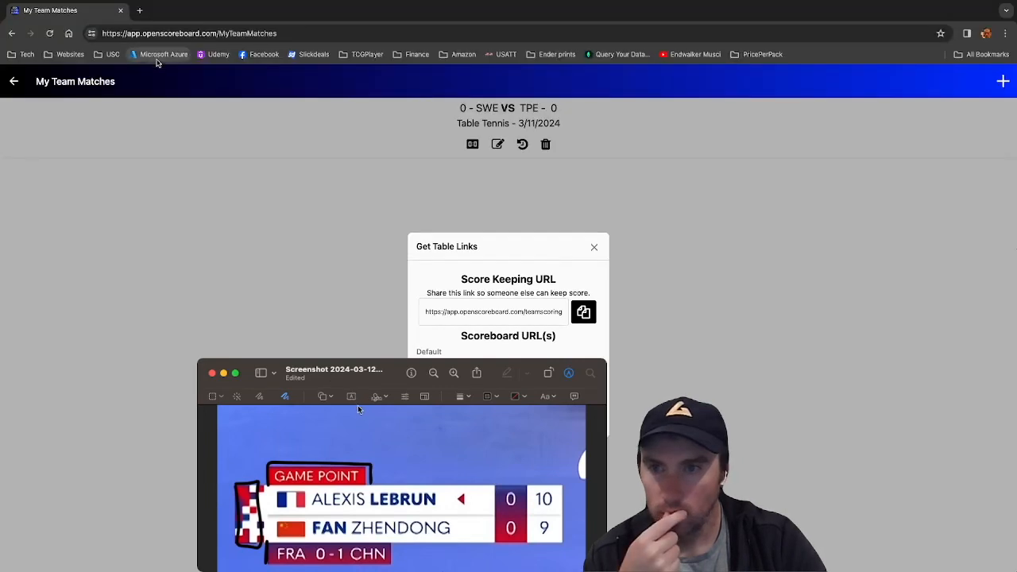
pyautogui.click(199, 34)
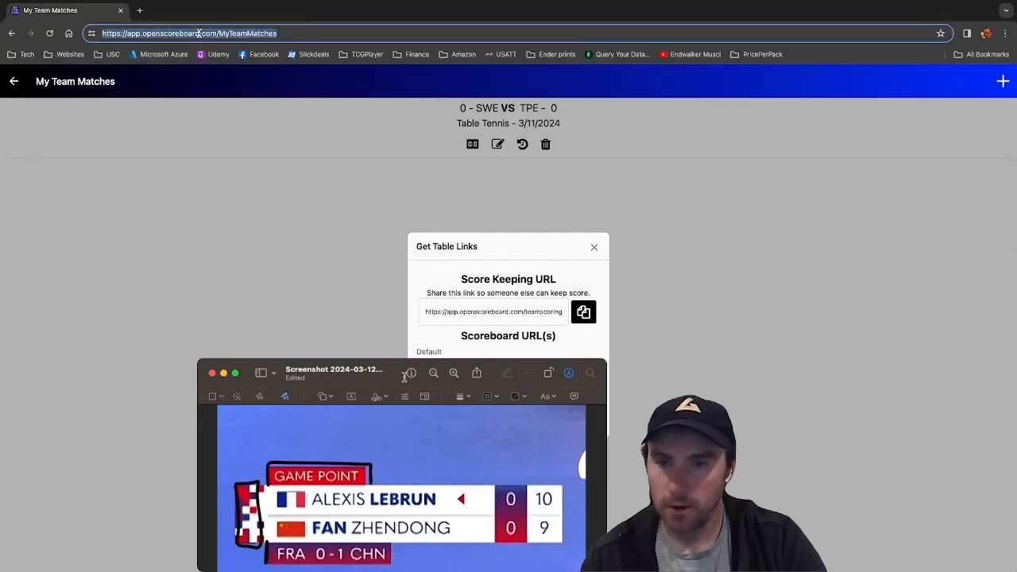
pyautogui.click(139, 10)
pyautogui.write('https://app.openscoreboard.com/scoreboard/?tmid=-NsldZYuXlkJWuBhDX_c&t=table&table=1&sid=-NsgOLKAySmV7wTjbRjh')
pyautogui.press('Return')
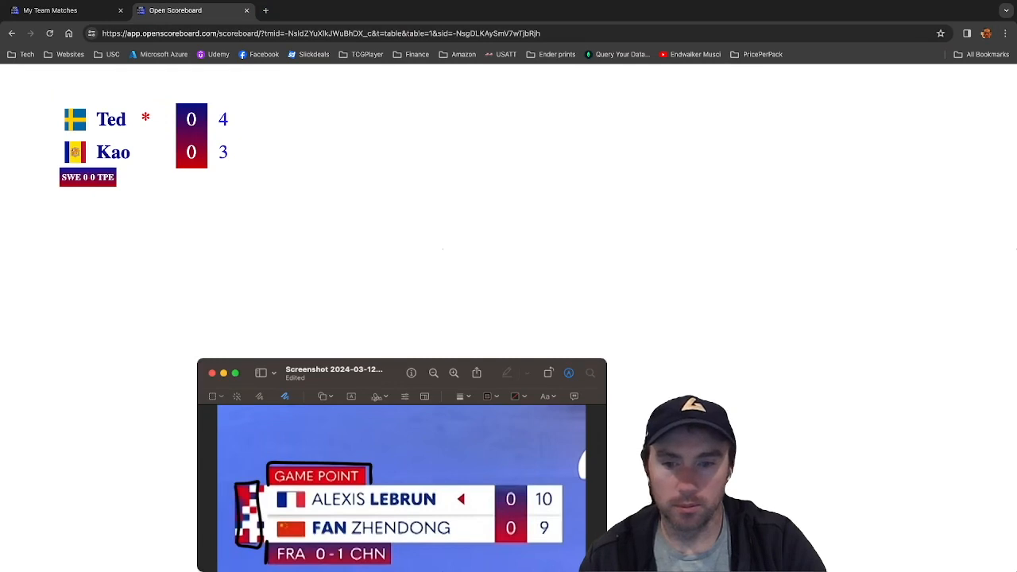
# Inspect the scoreboard page and give its body element a background-color of black
pyautogui.press('super+alt+i')
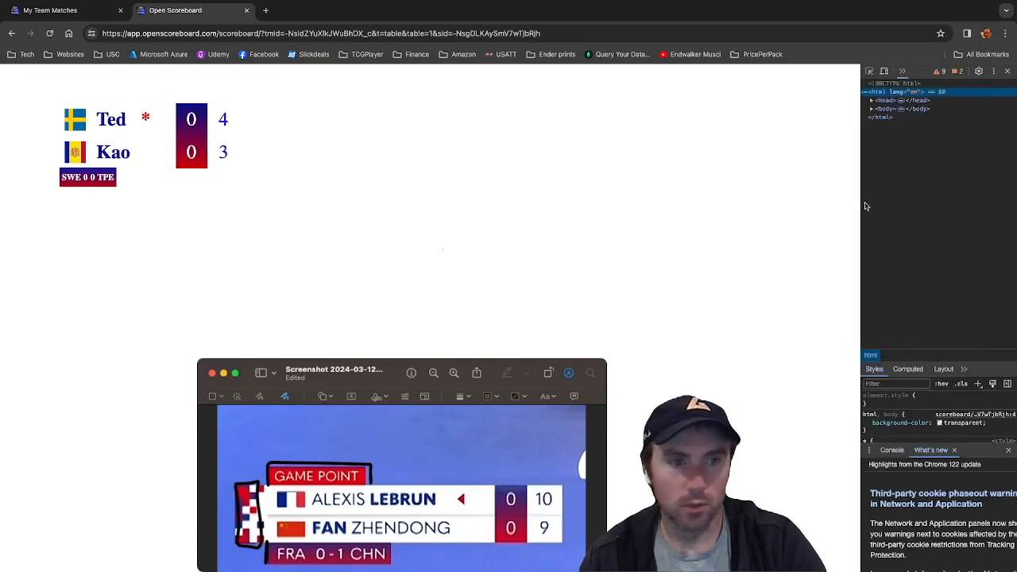
pyautogui.click(884, 109)
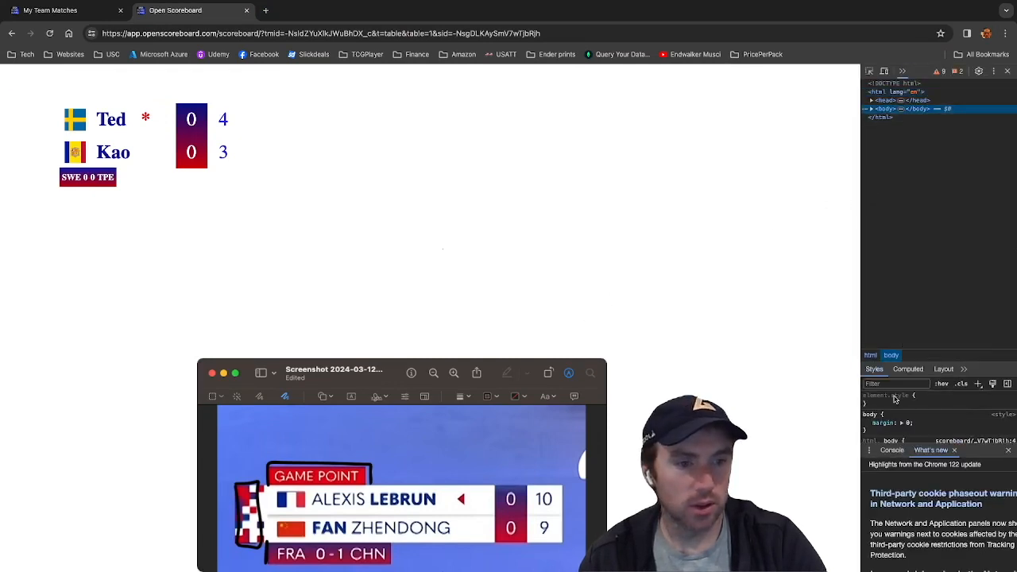
pyautogui.click(920, 405)
pyautogui.write('back')
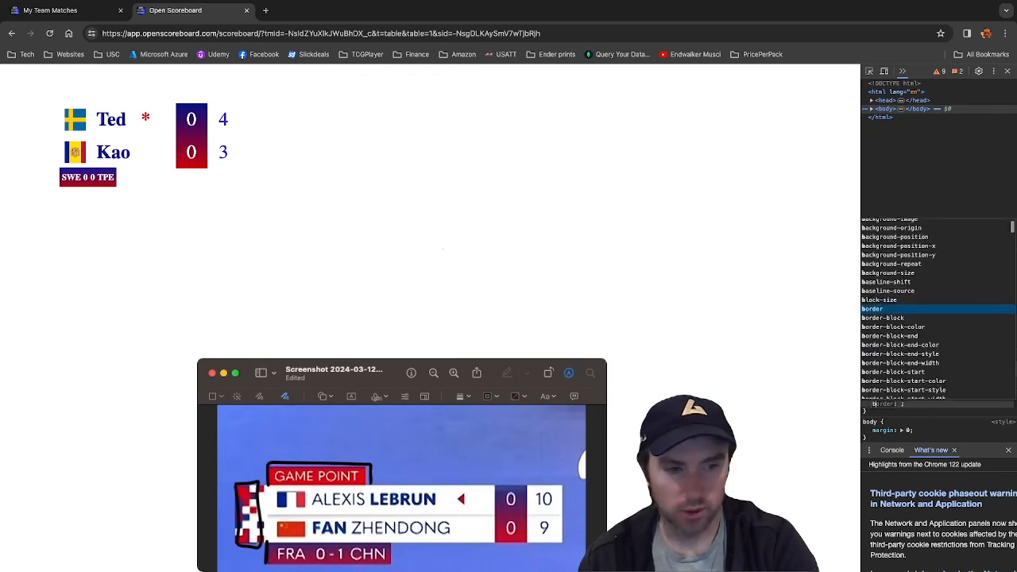
pyautogui.press('Down')
pyautogui.press('Down')
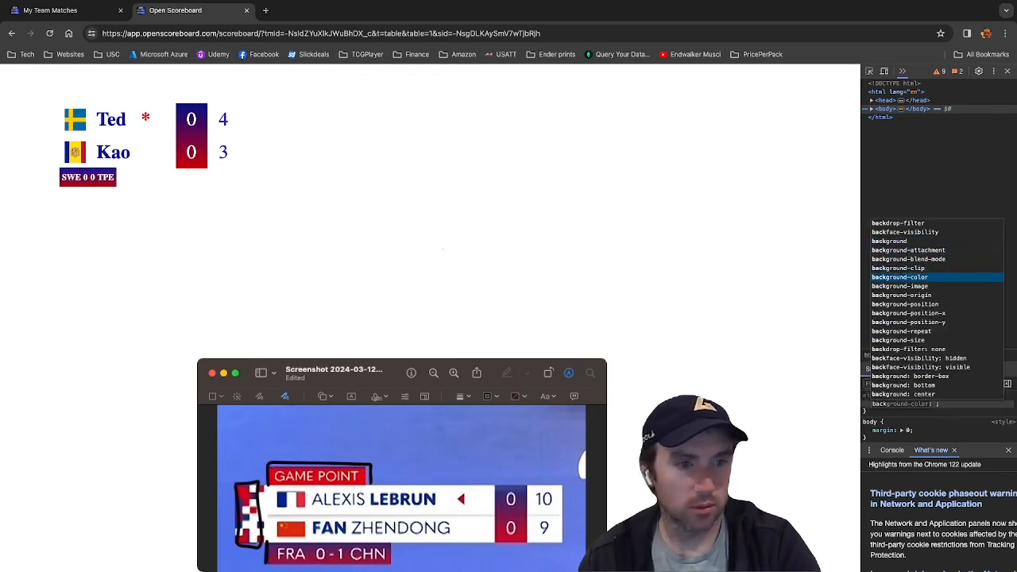
pyautogui.press('Tab')
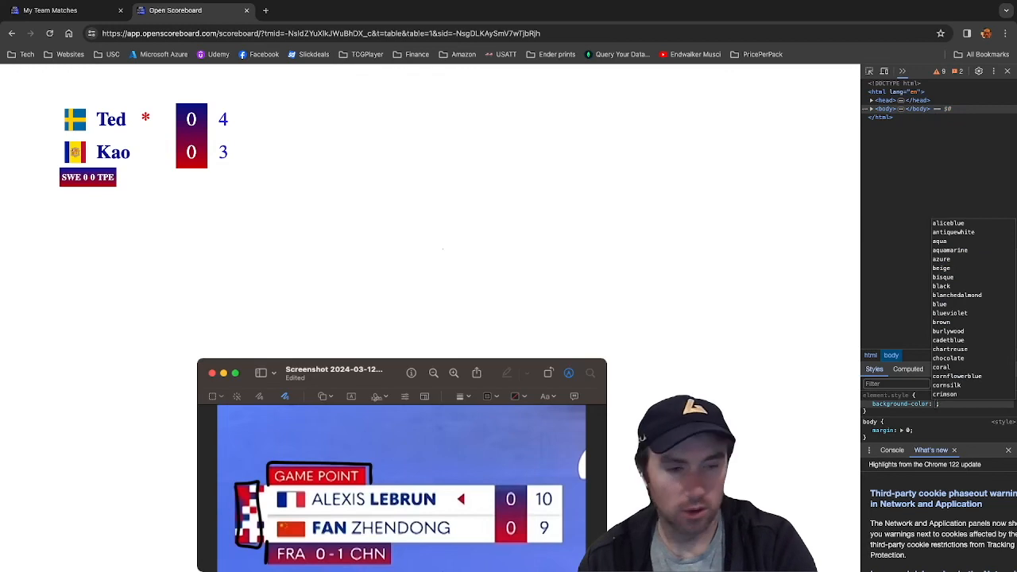
pyautogui.write('black')
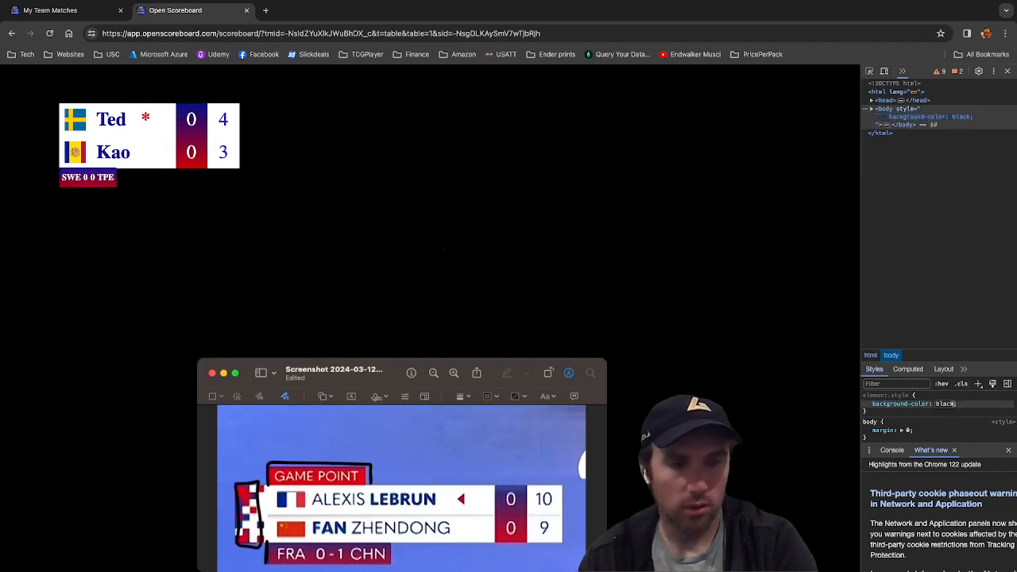
pyautogui.press('Return')
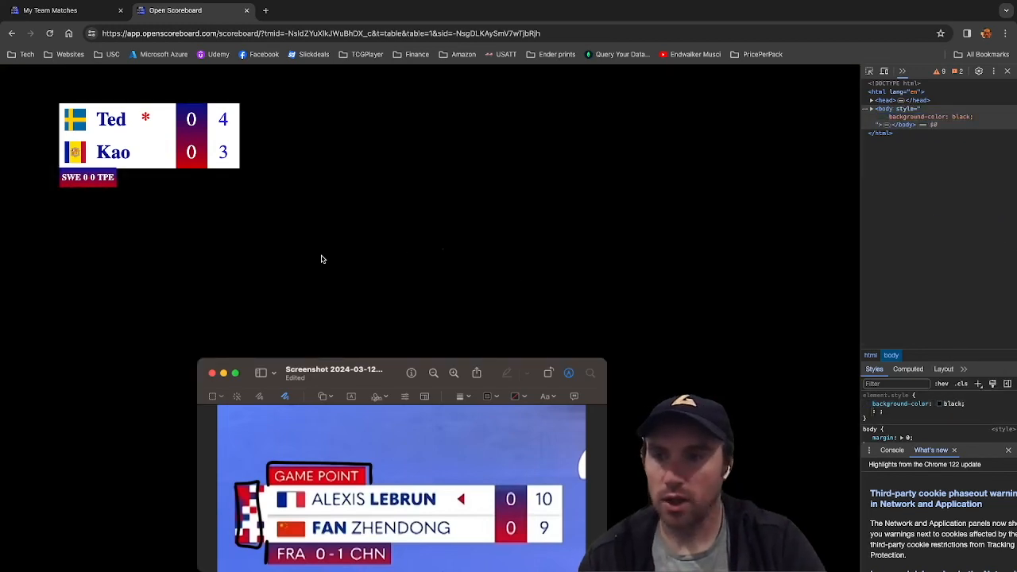
pyautogui.click(200, 168)
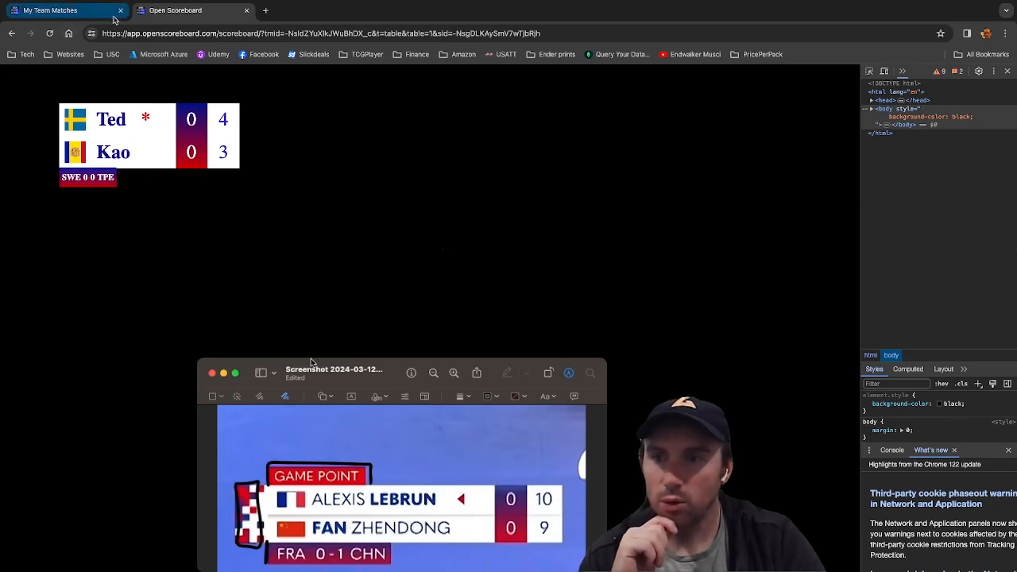
# Raise the SWE player's score to 10 in Table 1's score keeping and return to the scoreboard overlay
pyautogui.click(80, 17)
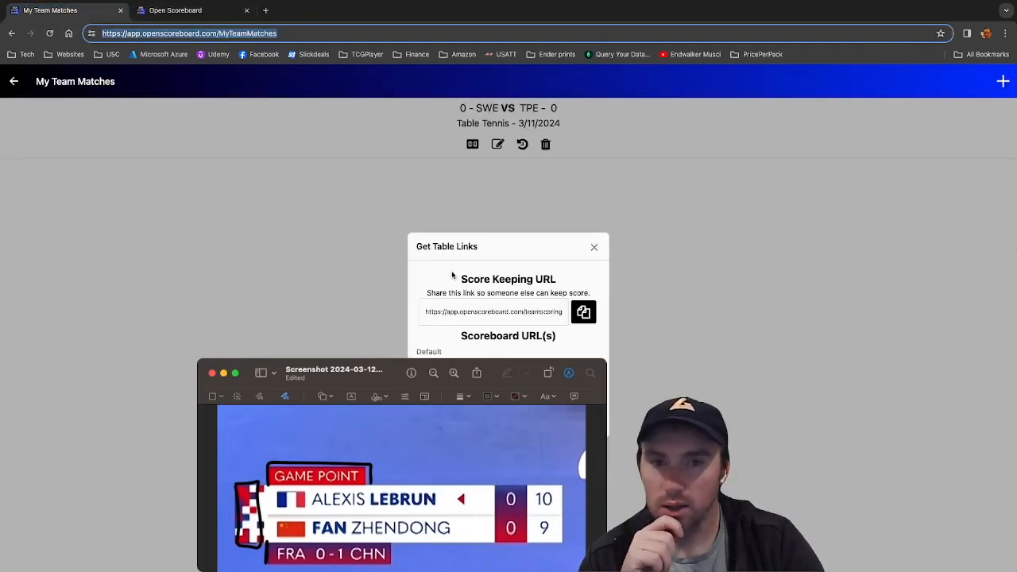
pyautogui.click(222, 196)
pyautogui.click(572, 275)
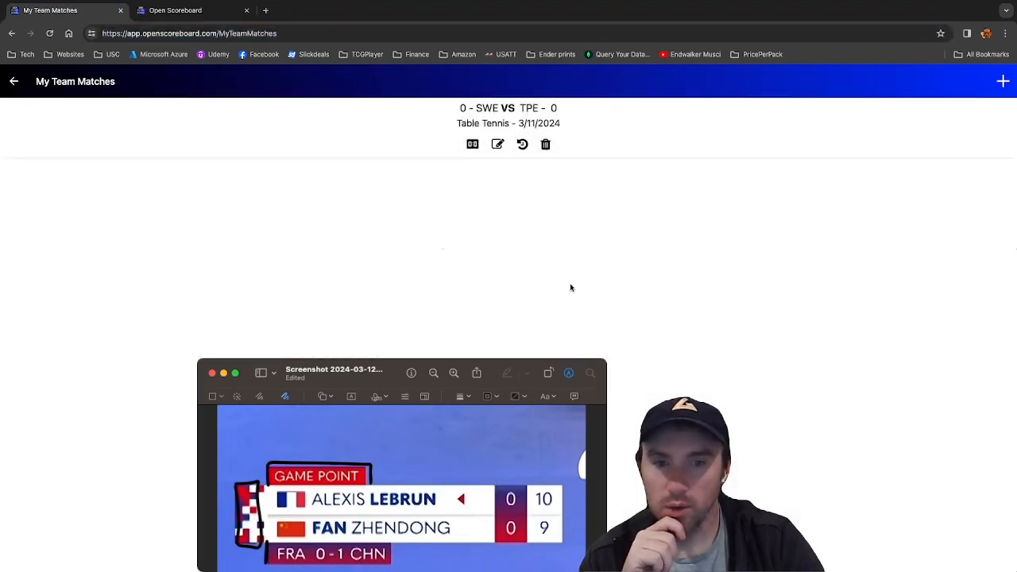
pyautogui.click(471, 146)
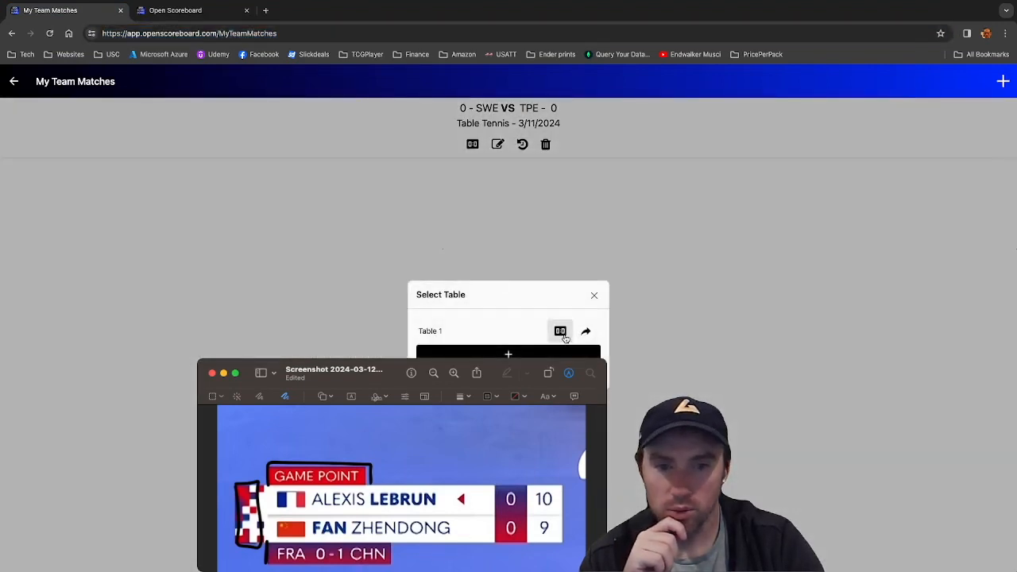
pyautogui.click(559, 331)
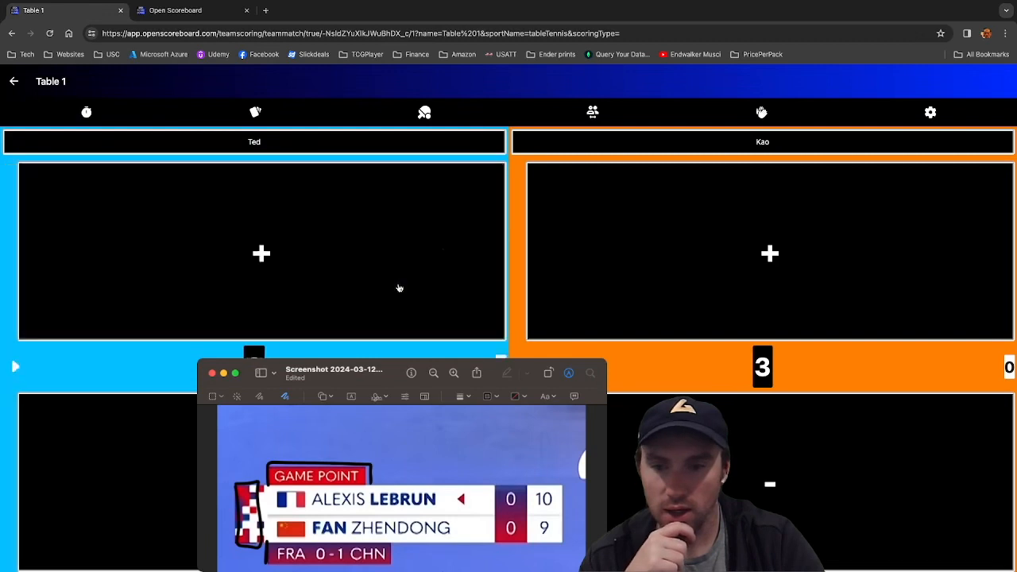
pyautogui.click(176, 10)
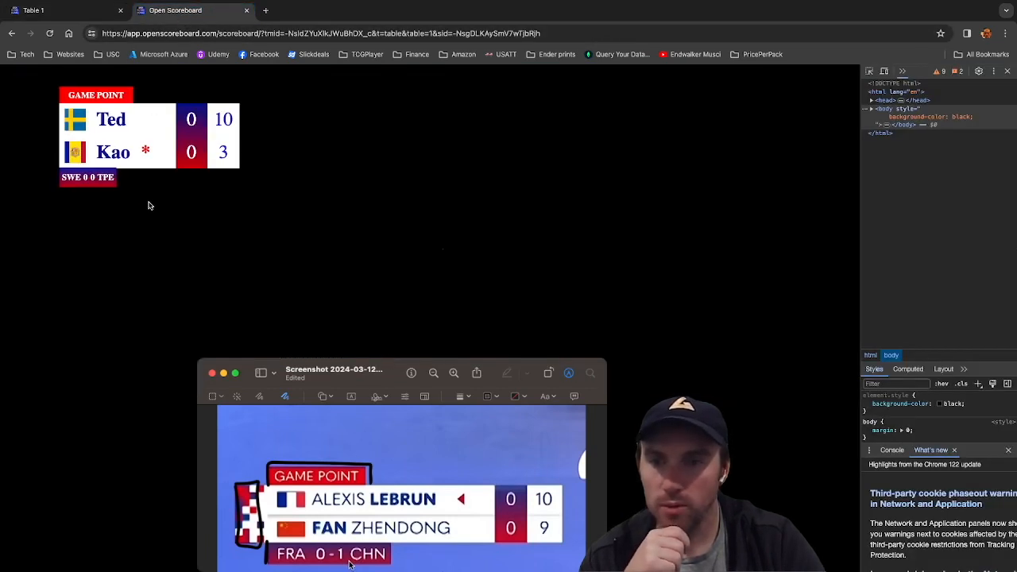